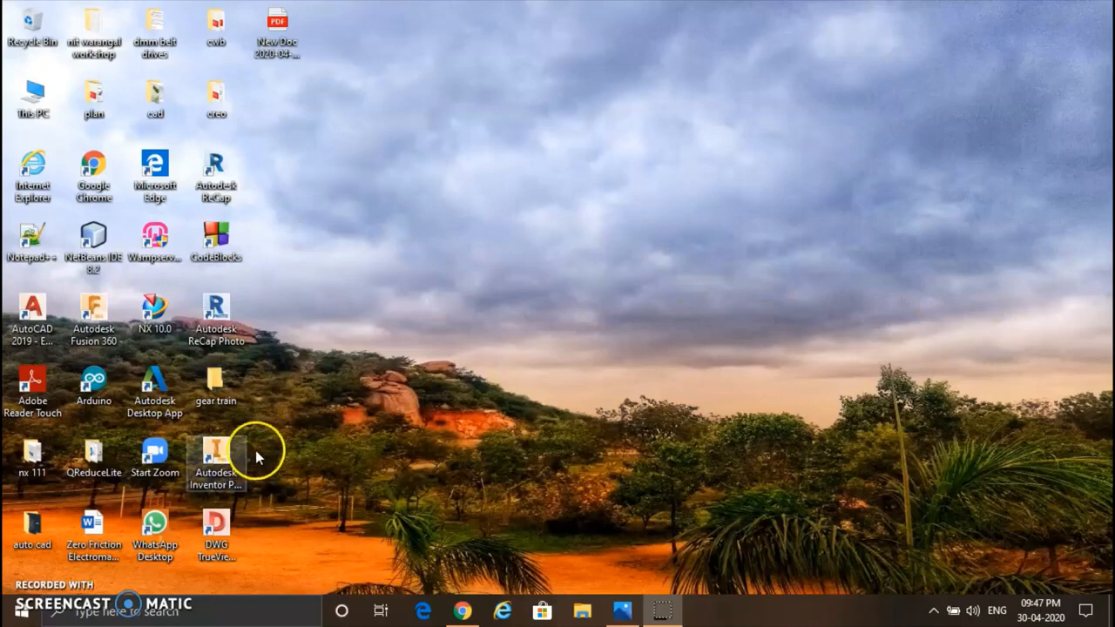
# Step: Launch Autodesk Inventor Professional and create a new assembly
pyautogui.click(222, 457)
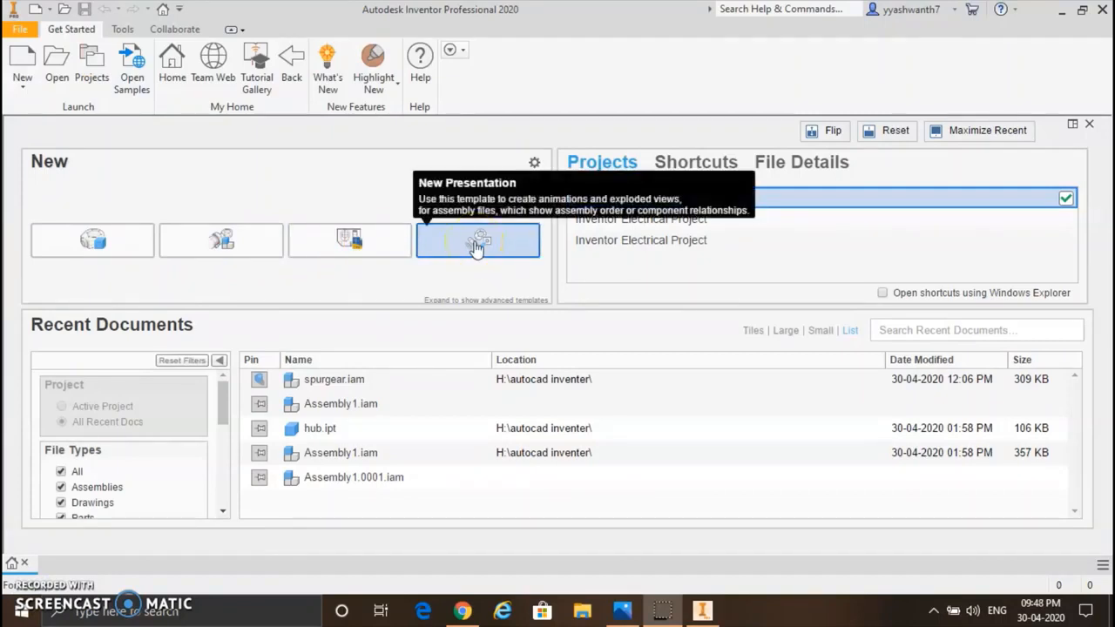
pyautogui.click(245, 247)
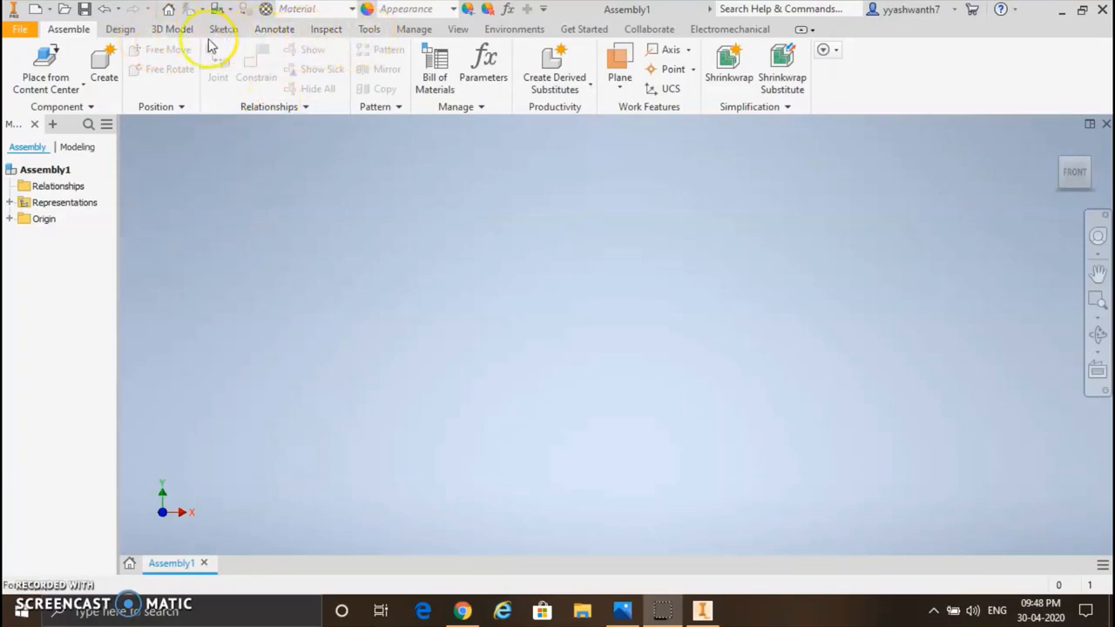
# Step: Set the assembly's document units to millimeter for length and kilogram for mass
pyautogui.click(371, 31)
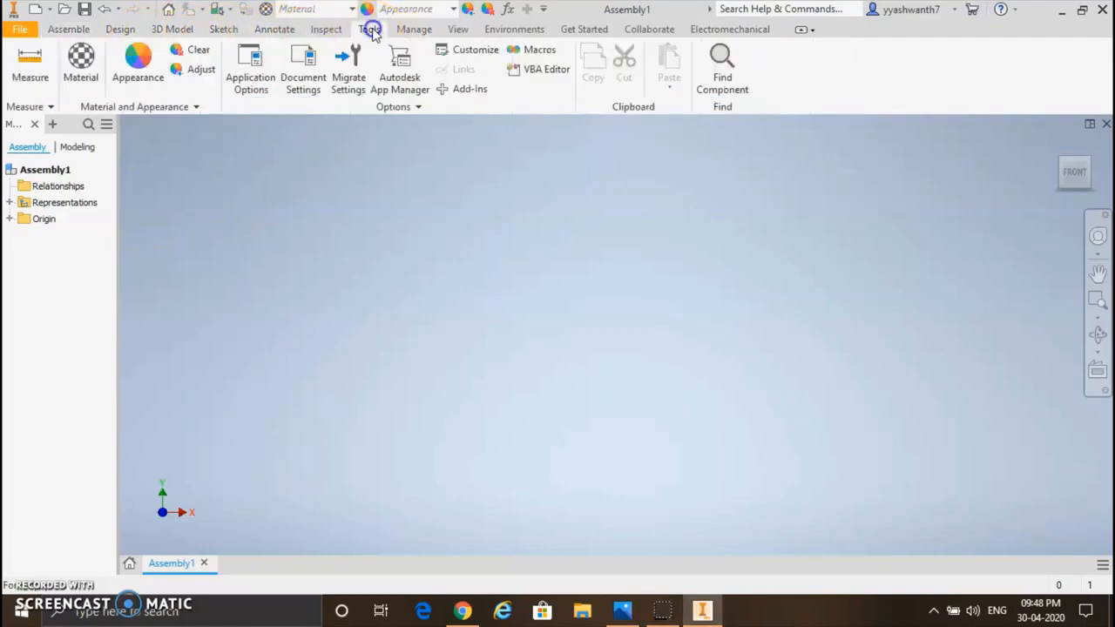
pyautogui.click(304, 70)
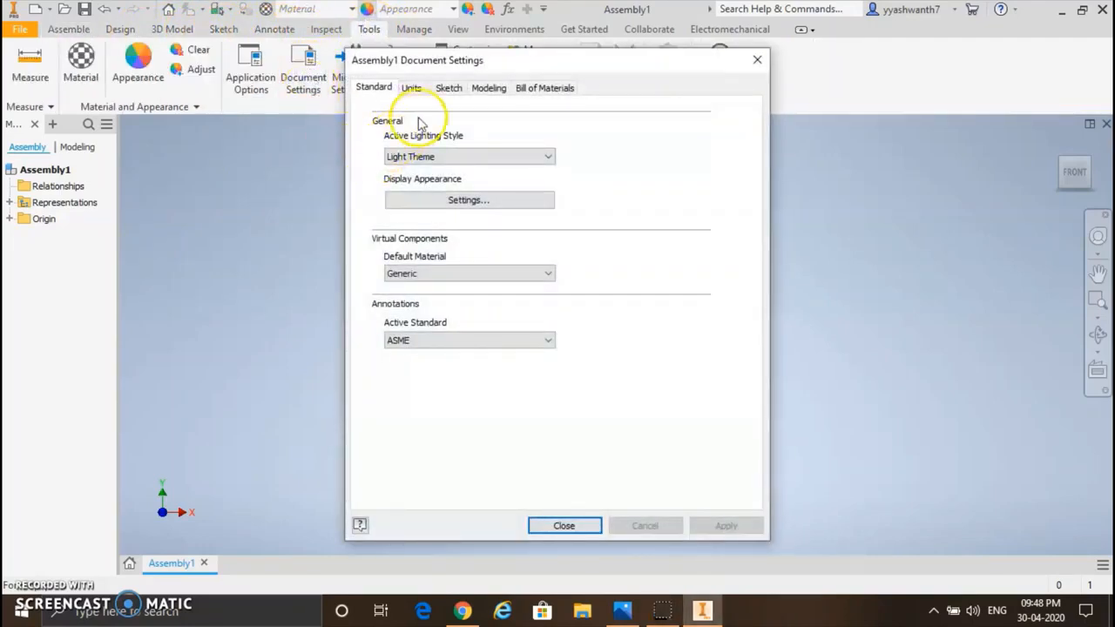
pyautogui.click(412, 89)
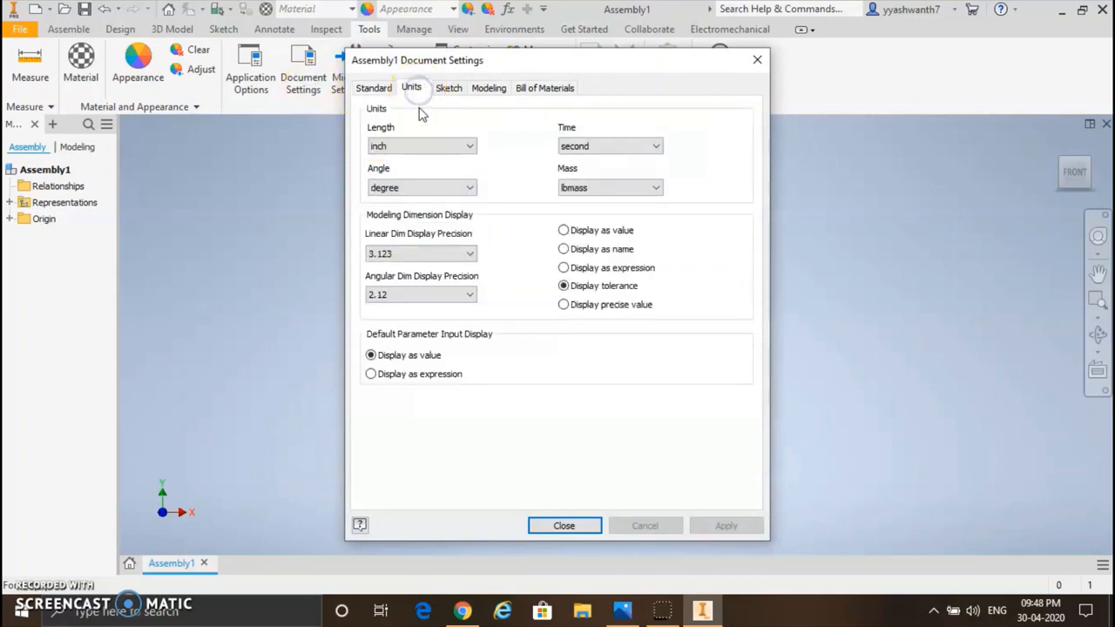
pyautogui.click(444, 145)
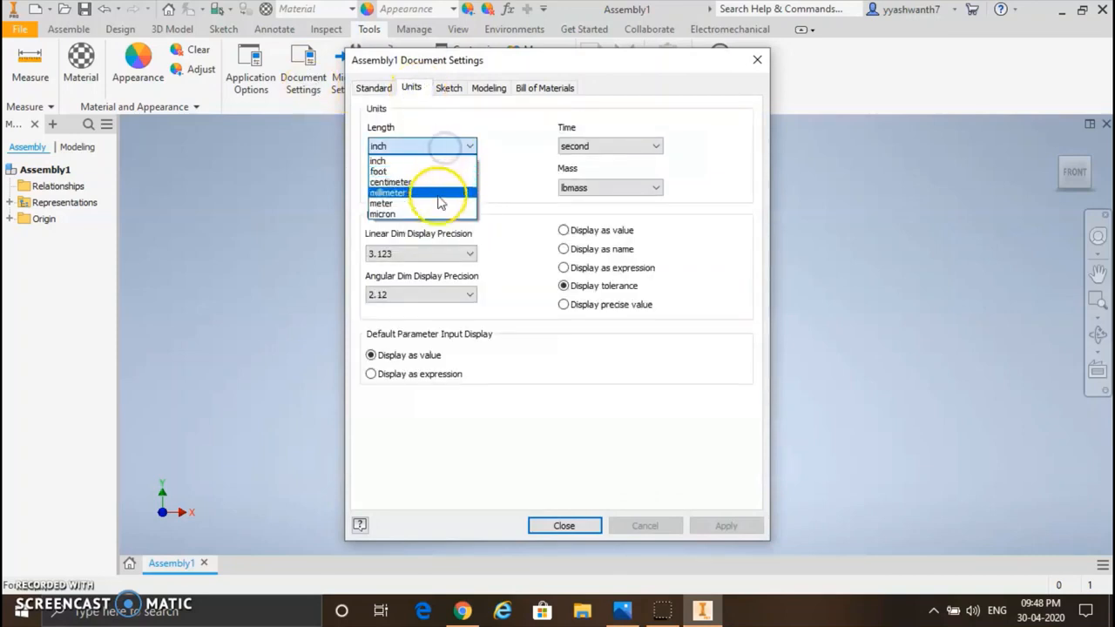
pyautogui.click(440, 192)
pyautogui.click(613, 190)
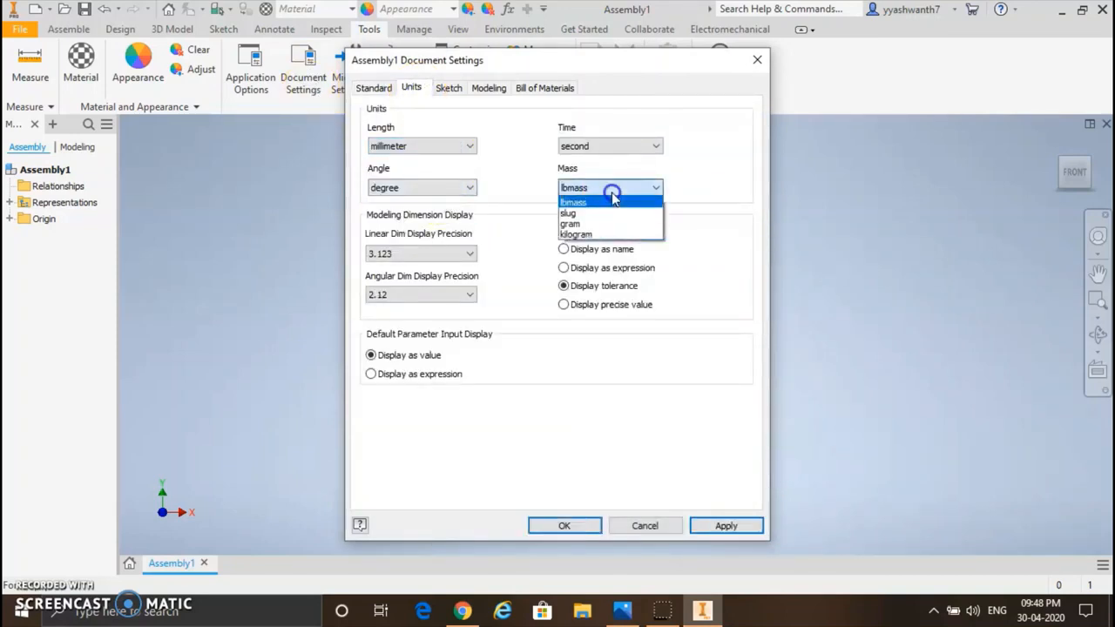
pyautogui.click(600, 234)
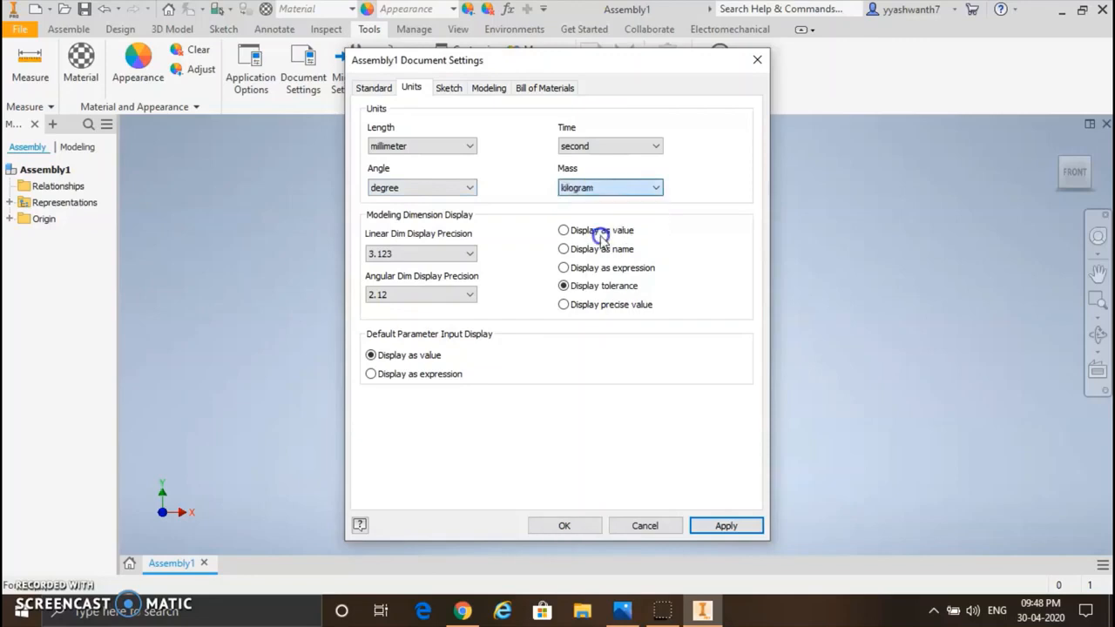
pyautogui.click(581, 528)
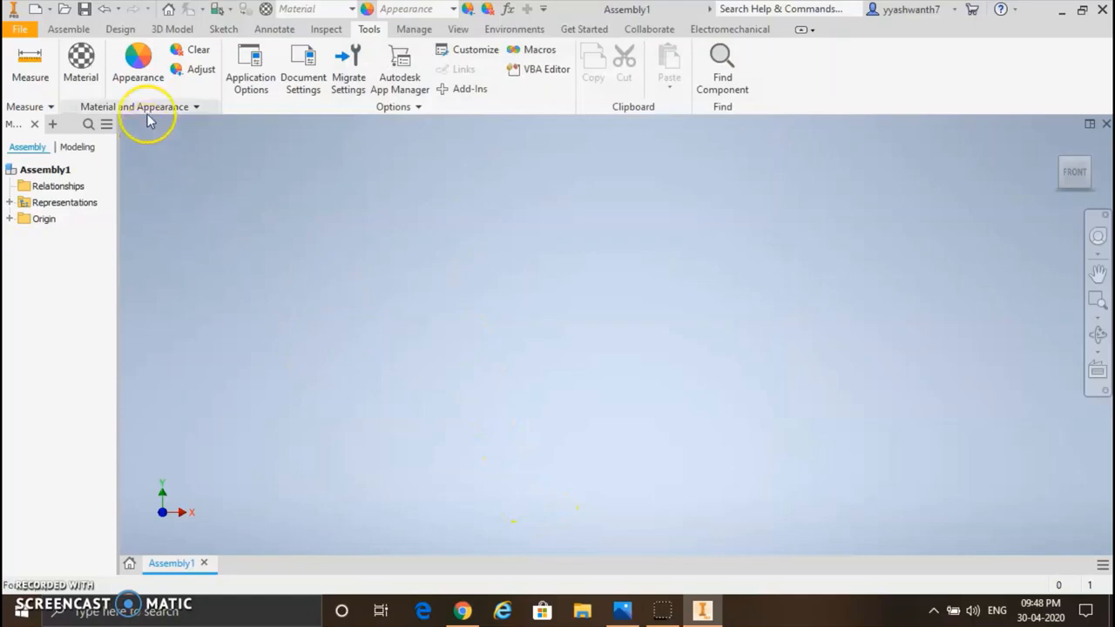
# Step: Save the assembly as Assembly1 in the gear train folder
pyautogui.click(85, 11)
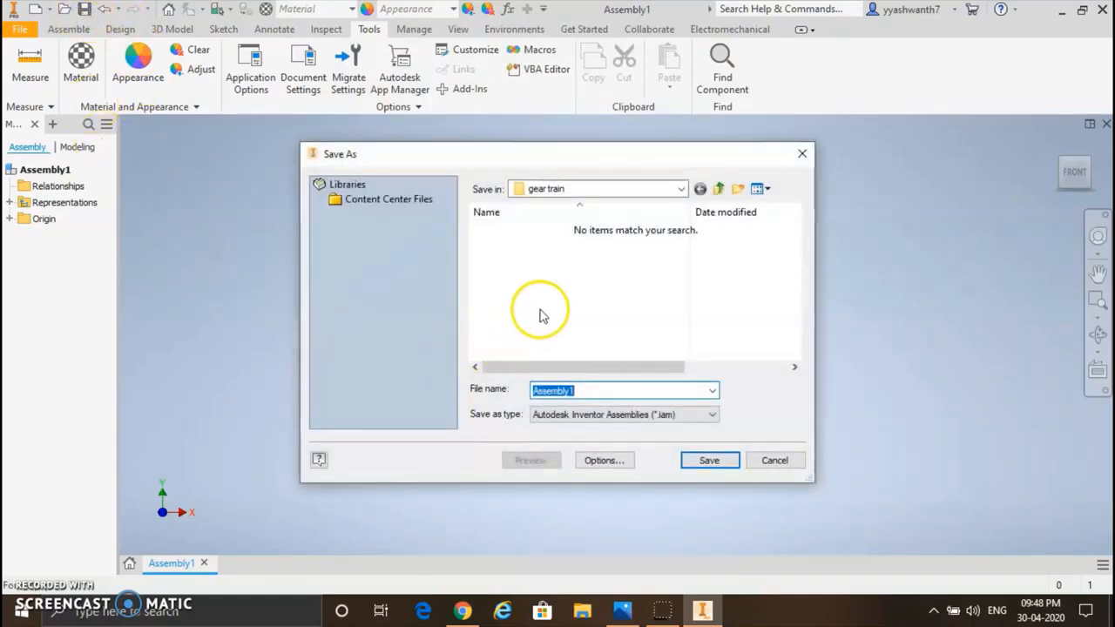
pyautogui.click(703, 459)
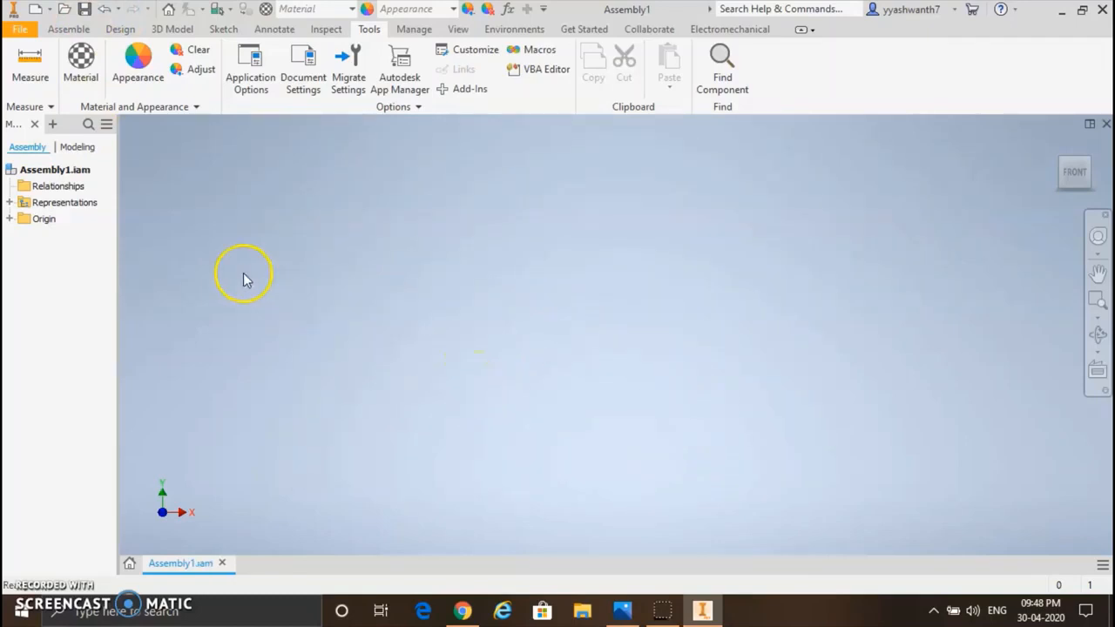
# Step: Define a spur gear pair with module 5, 20 teeth on Gear 1 and 40 teeth on Gear 2
pyautogui.click(122, 28)
pyautogui.click(379, 244)
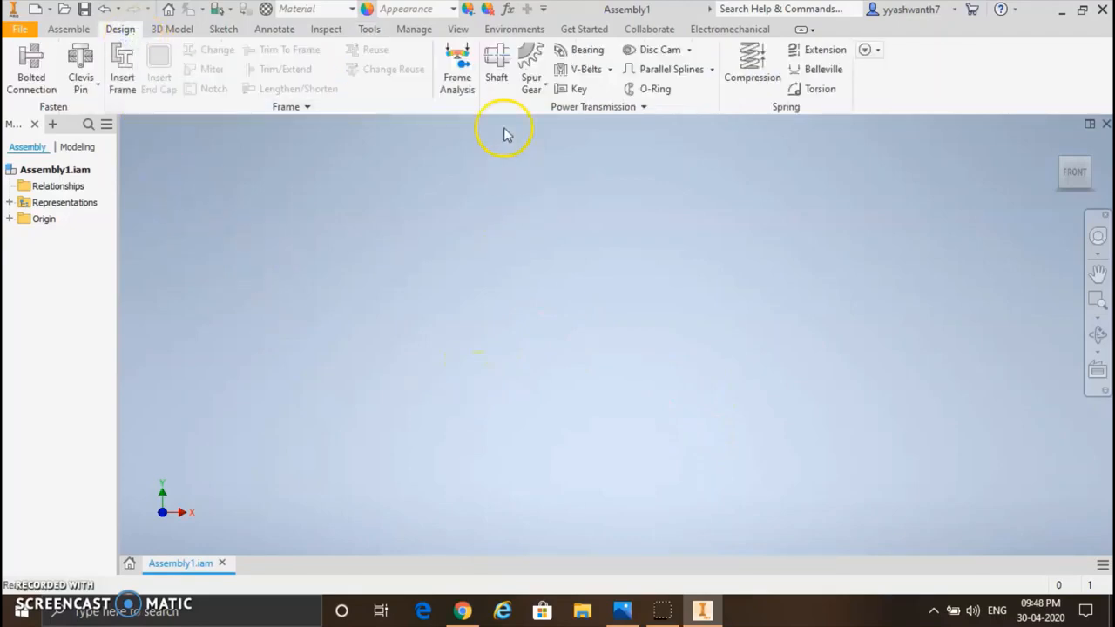
pyautogui.click(533, 68)
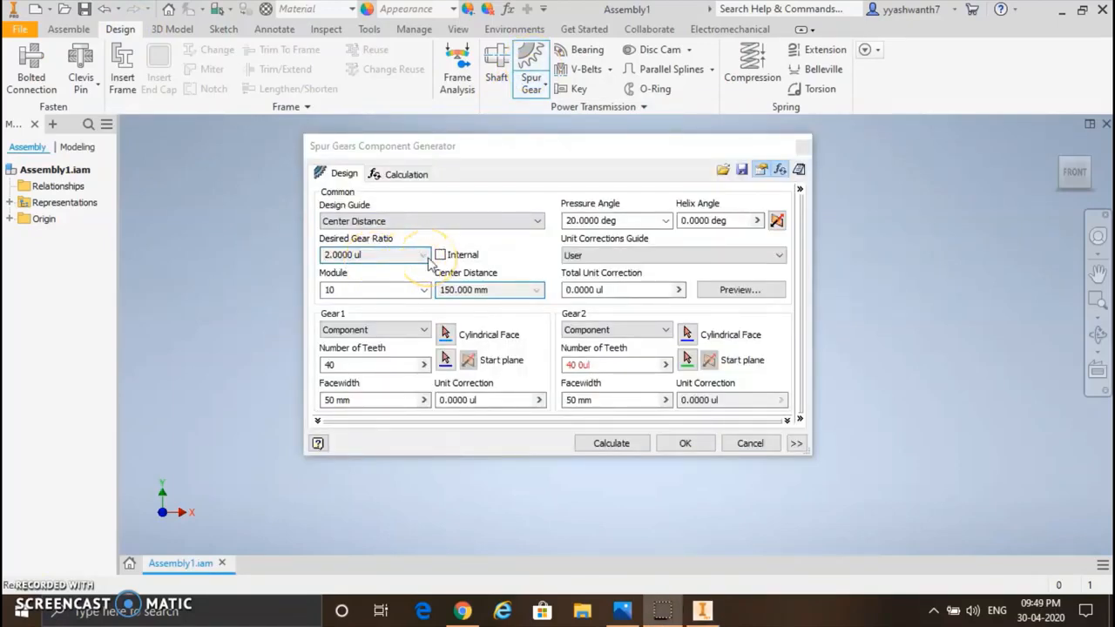
pyautogui.click(372, 291)
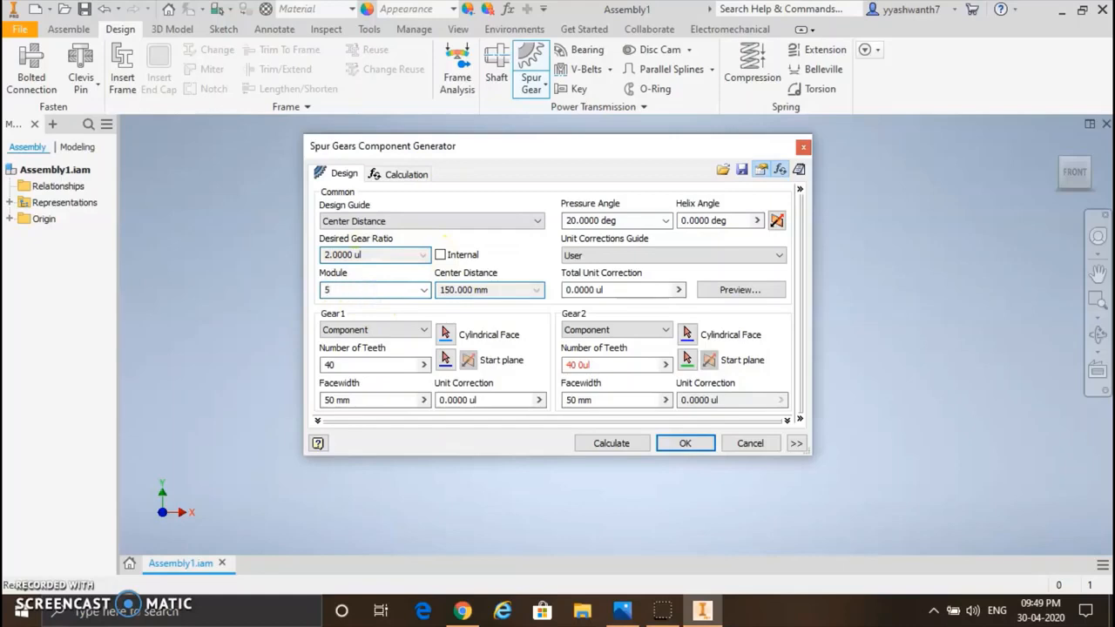
pyautogui.click(504, 299)
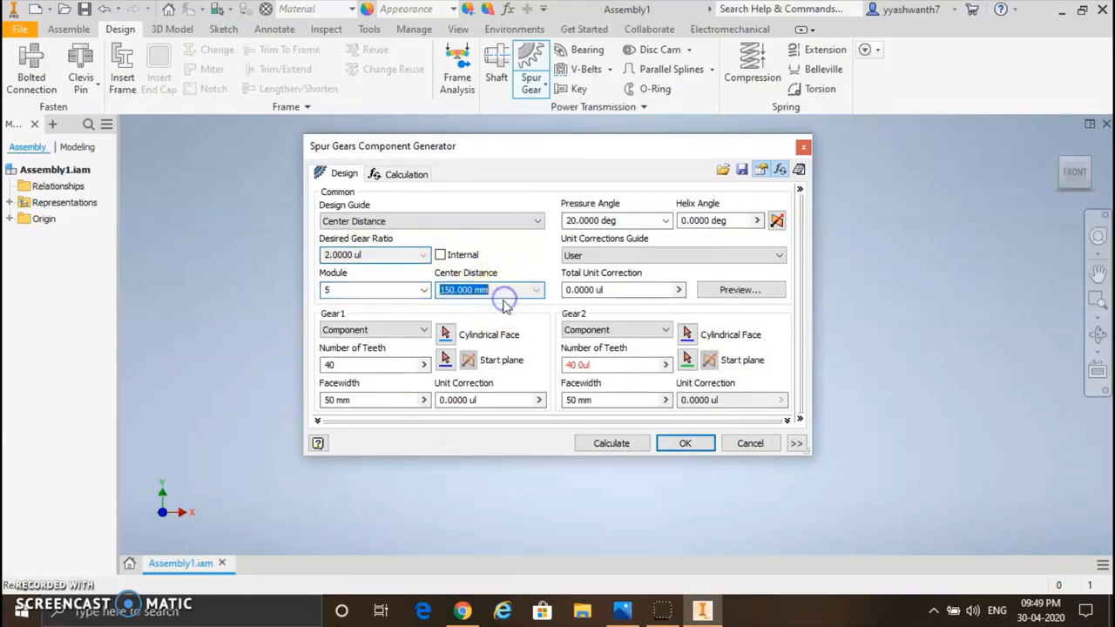
pyautogui.click(368, 363)
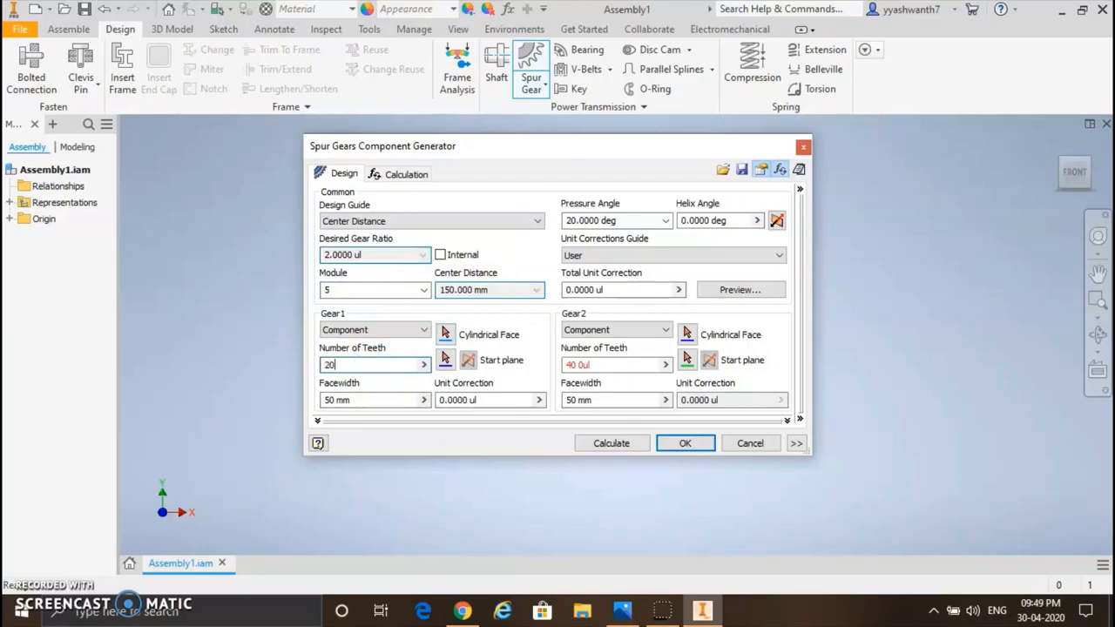
pyautogui.click(601, 369)
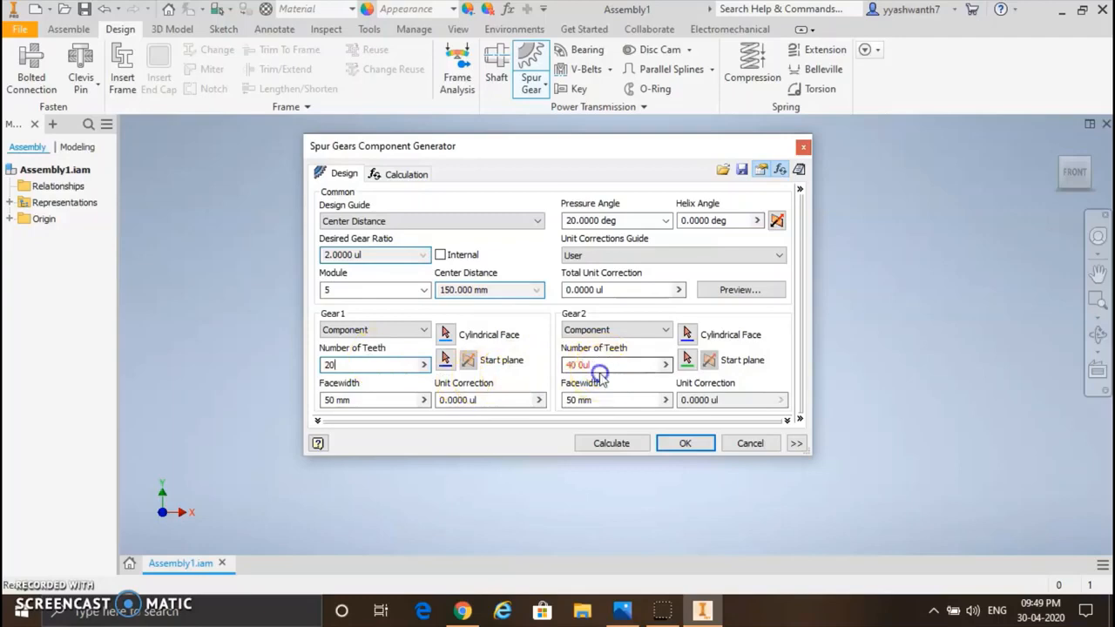
pyautogui.click(609, 364)
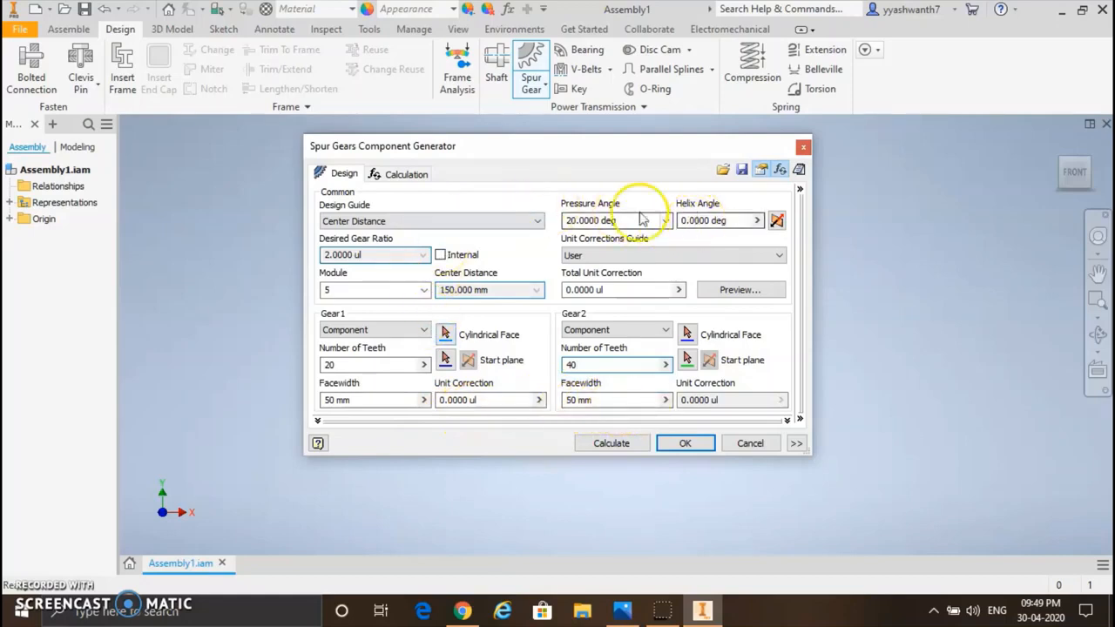
# Step: Calculate the spur gears' strength with Gear 1 at 2.5 kW power and 150 rpm speed
pyautogui.click(403, 174)
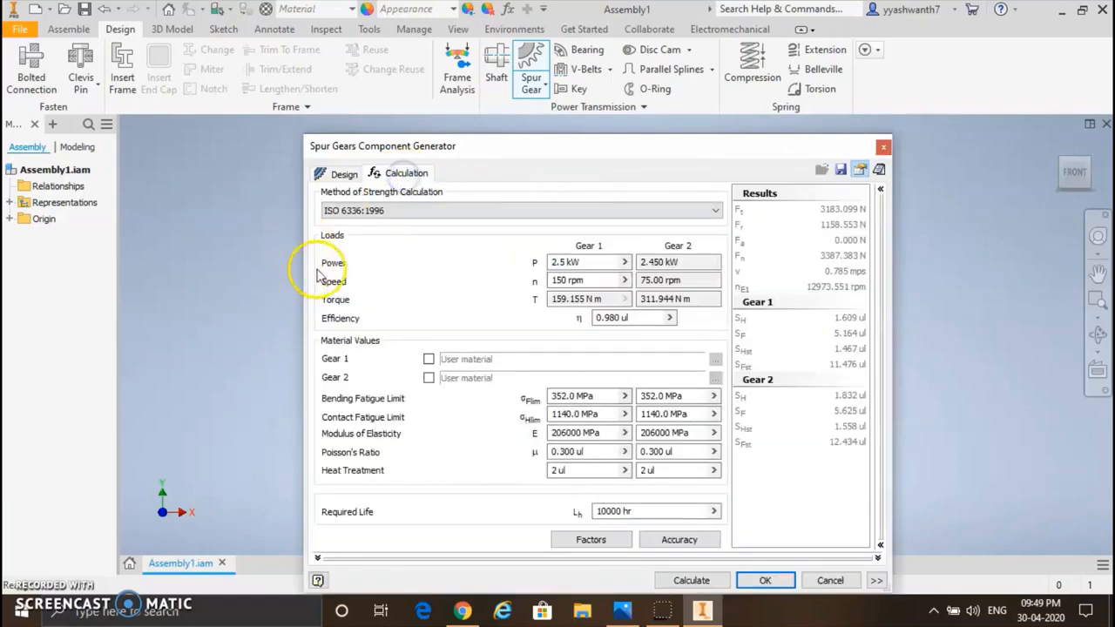
pyautogui.click(579, 262)
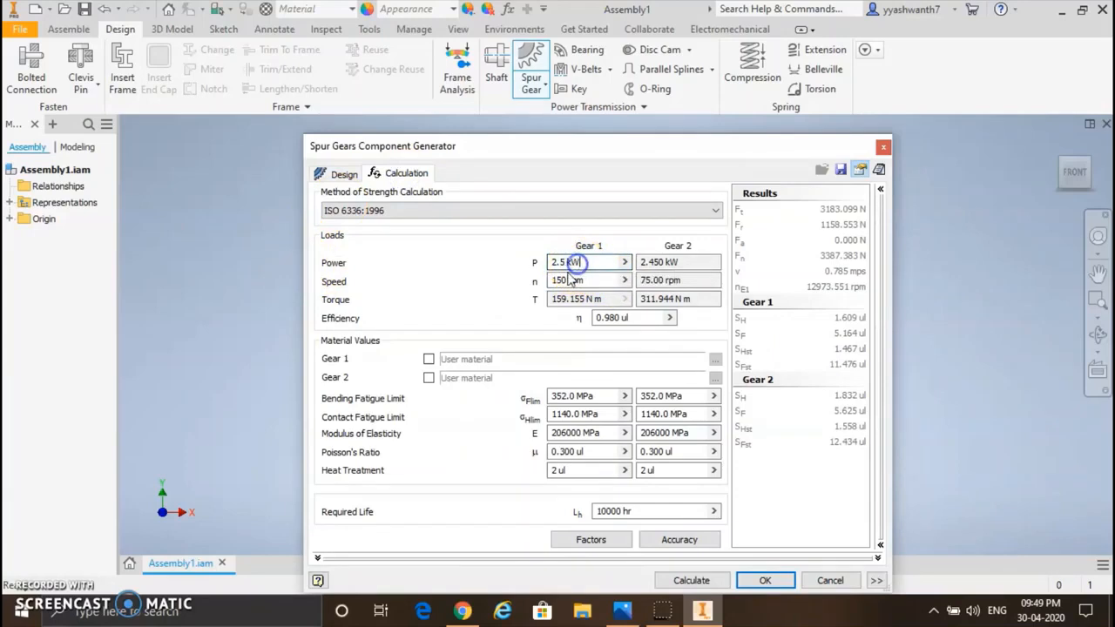
pyautogui.click(571, 258)
pyautogui.click(568, 279)
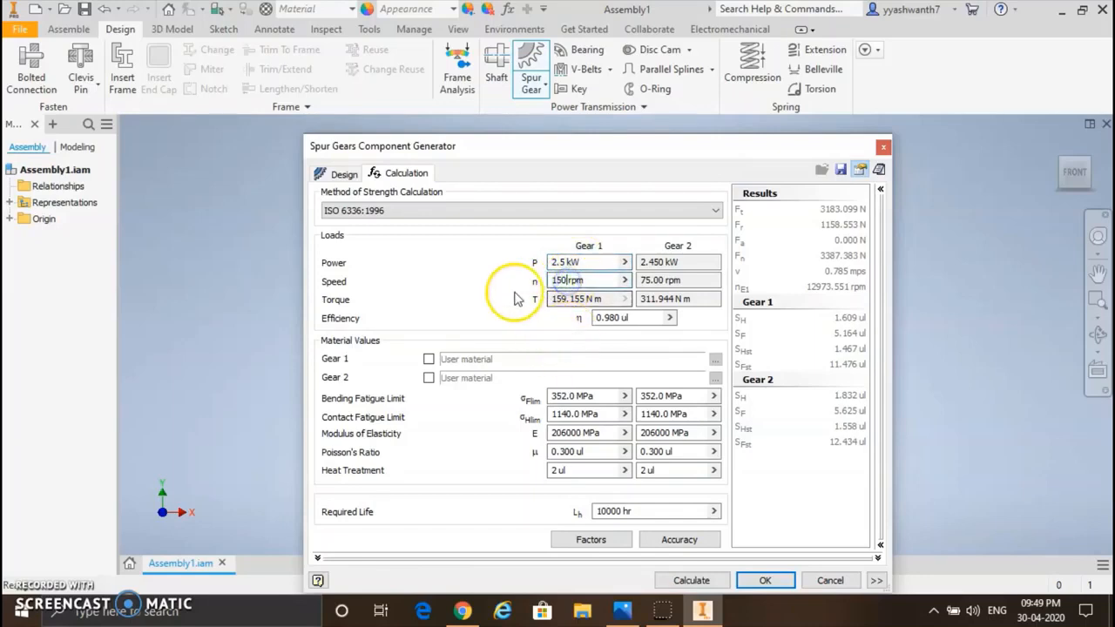
pyautogui.click(709, 580)
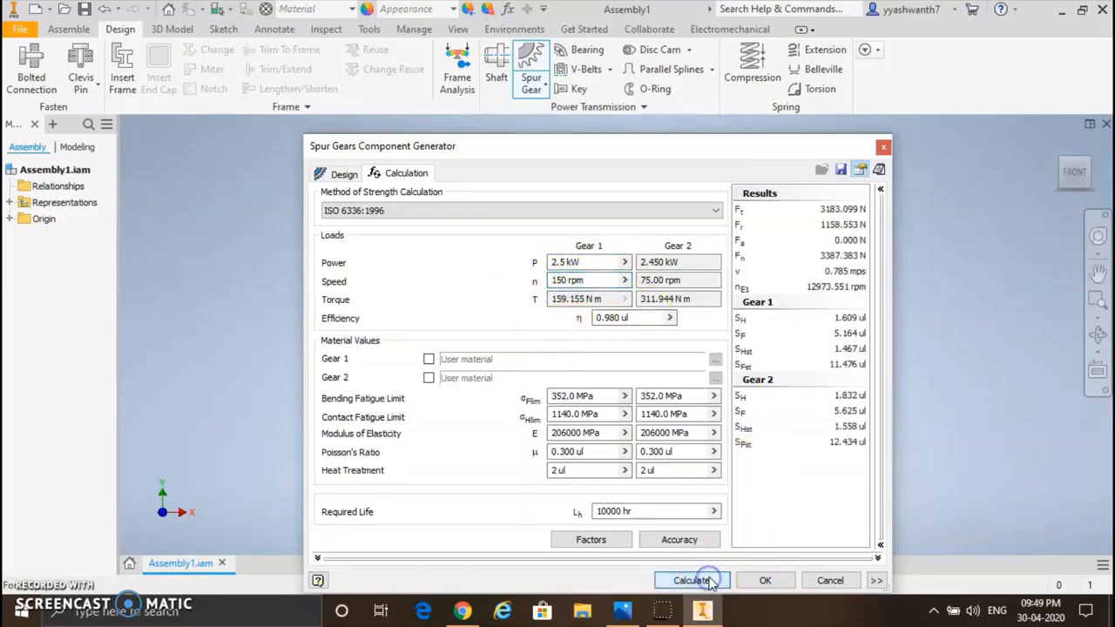
# Step: Generate the spur gear pair with the proposed file names and place it in the assembly
pyautogui.click(764, 580)
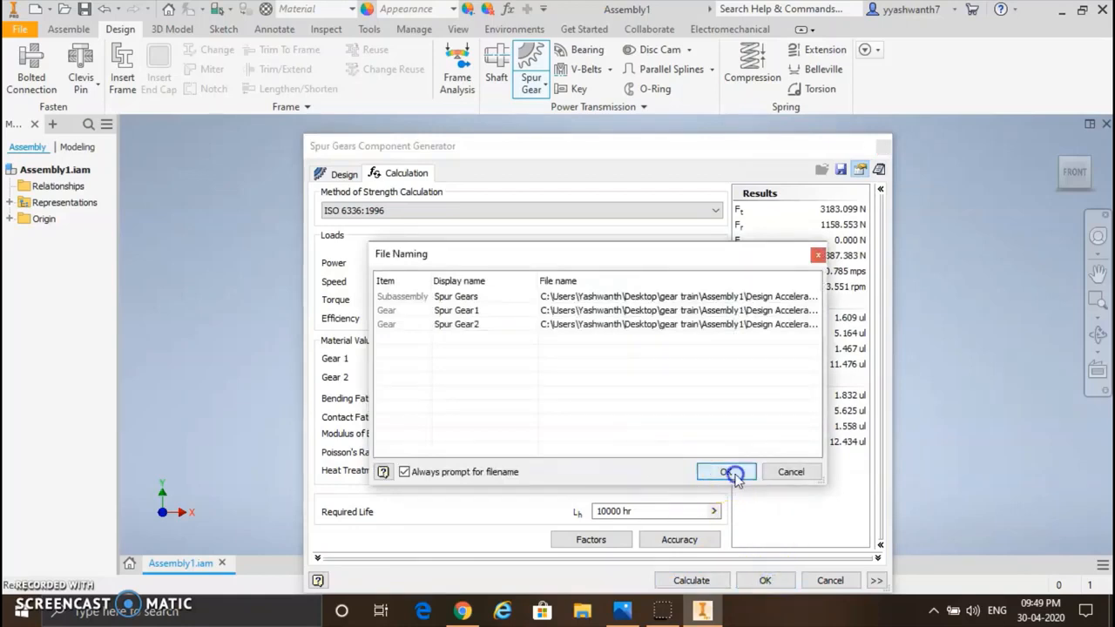
pyautogui.click(728, 471)
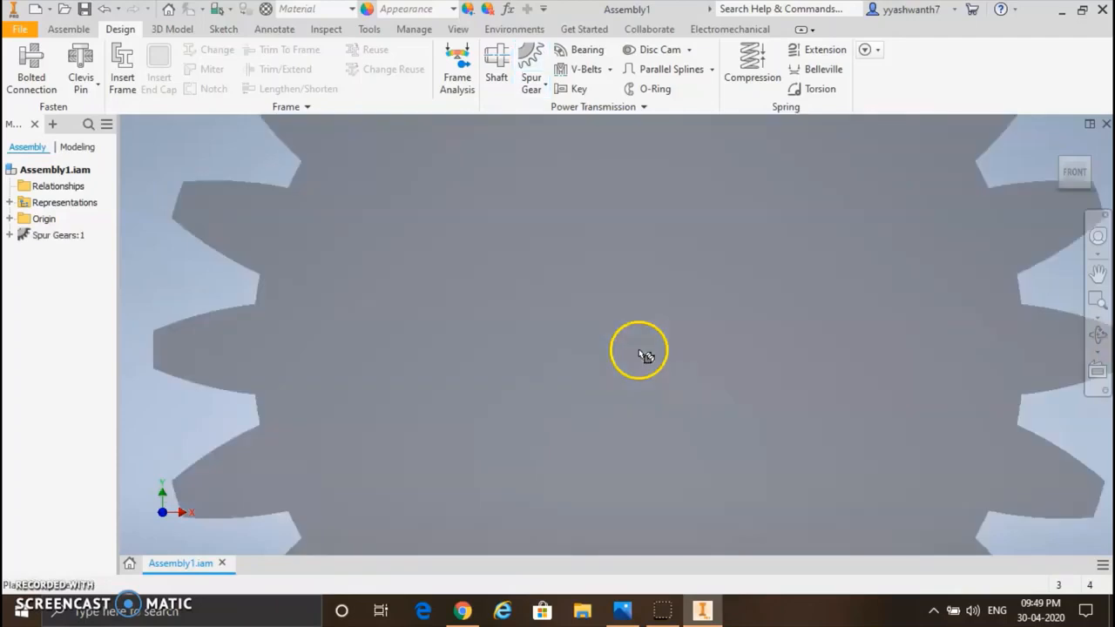
pyautogui.click(640, 353)
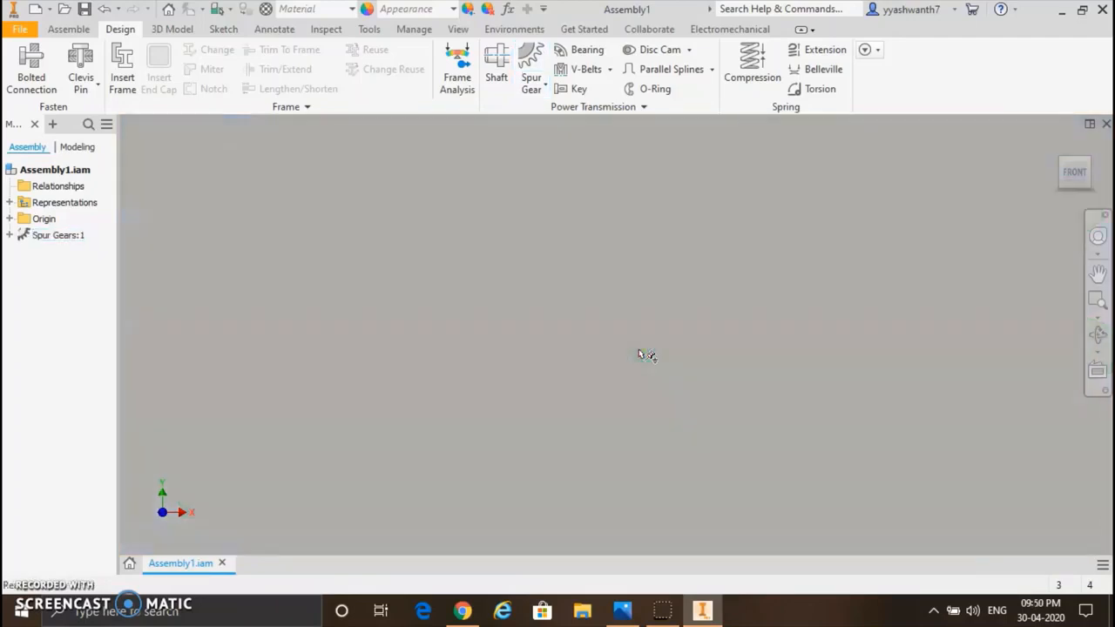
pyautogui.scroll(8, 643, 354)
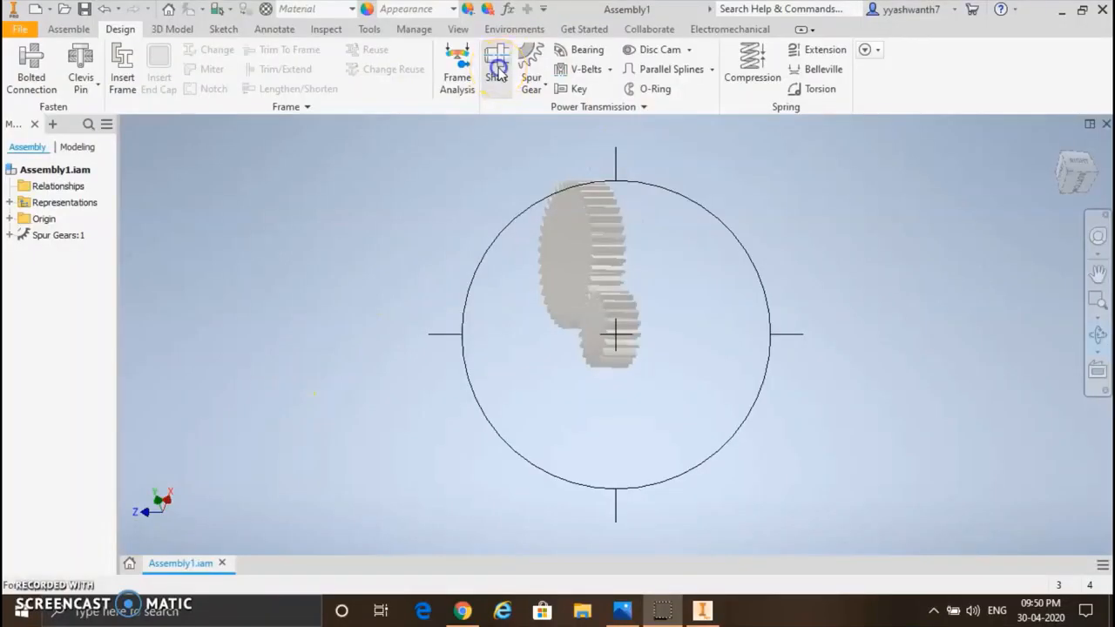
# Step: Generate a shaft with the five preset cylinder sections, accept the file name Shaft1.ipt, and place it beside the spur gears
pyautogui.click(497, 70)
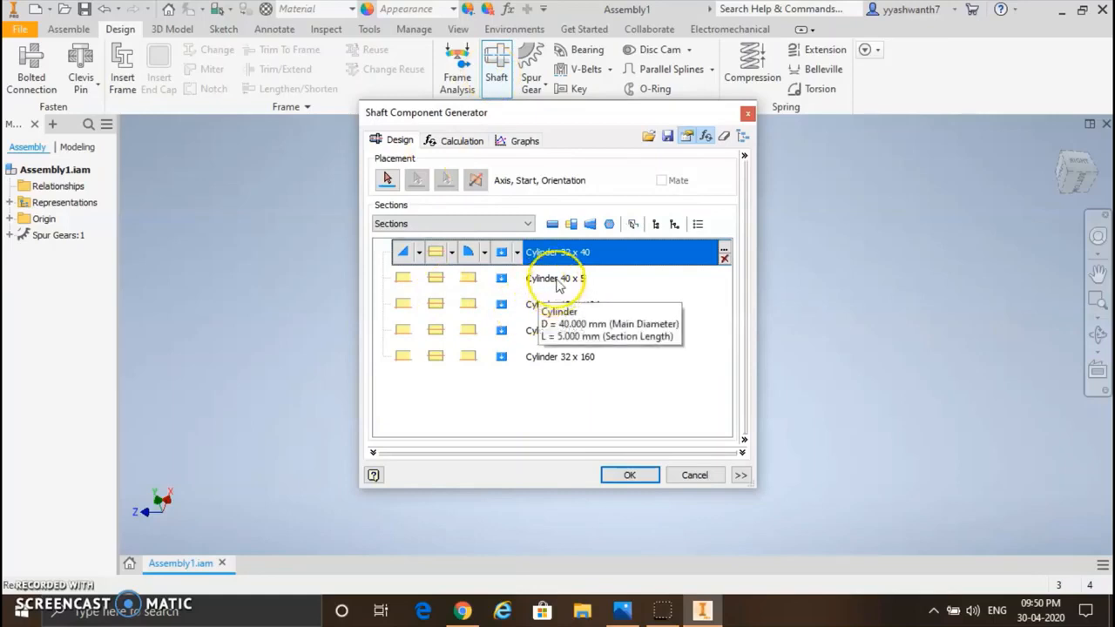
pyautogui.click(544, 279)
pyautogui.click(566, 305)
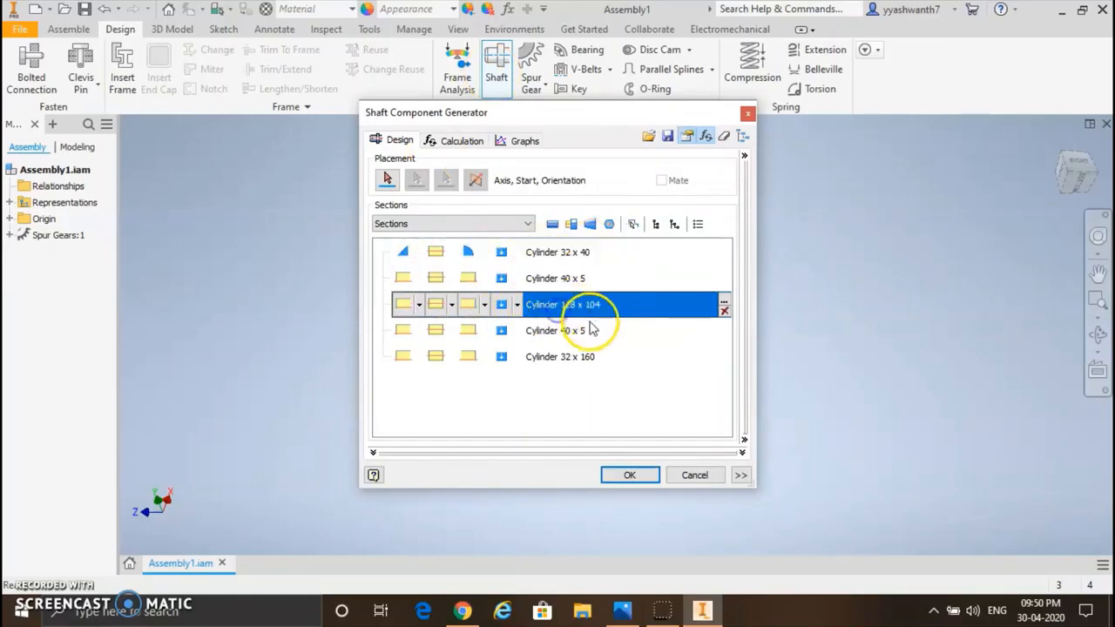
pyautogui.click(578, 331)
pyautogui.click(579, 359)
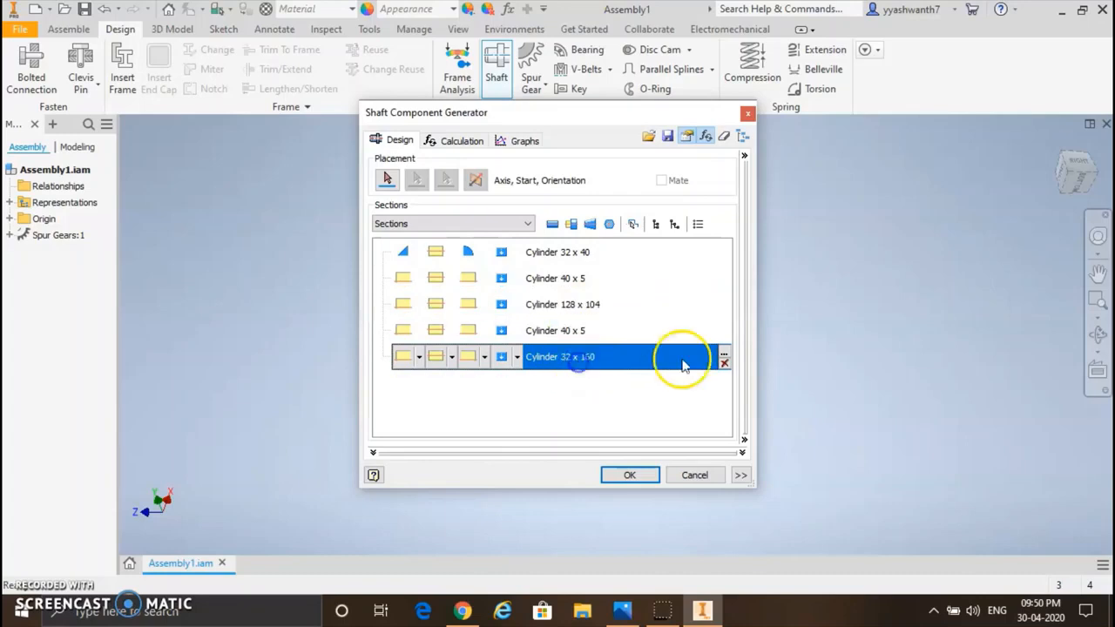
pyautogui.click(633, 475)
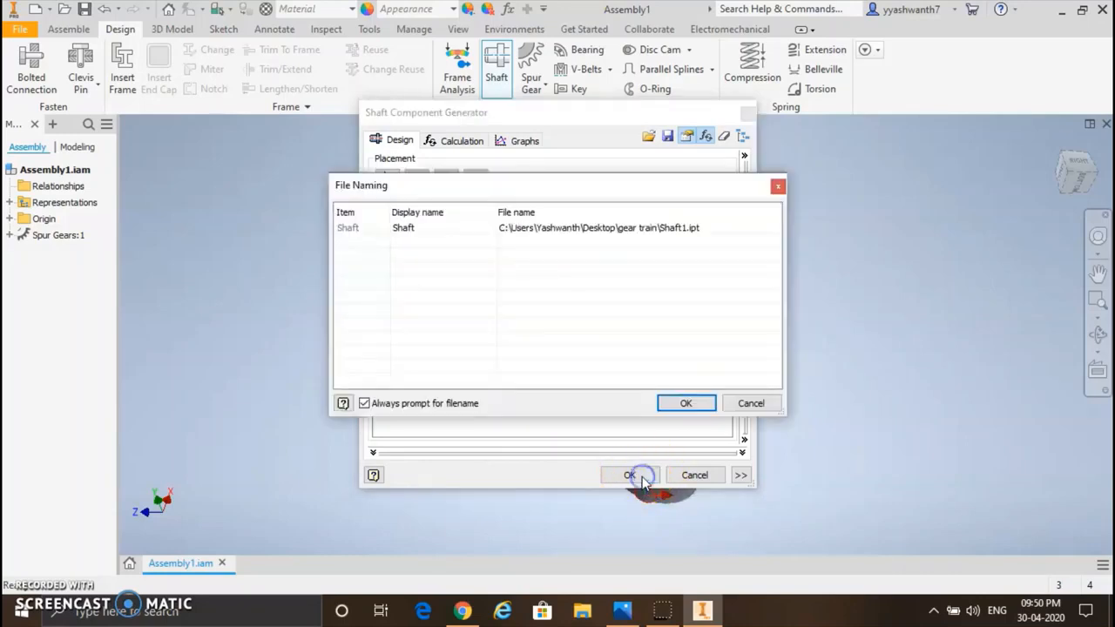
pyautogui.click(677, 401)
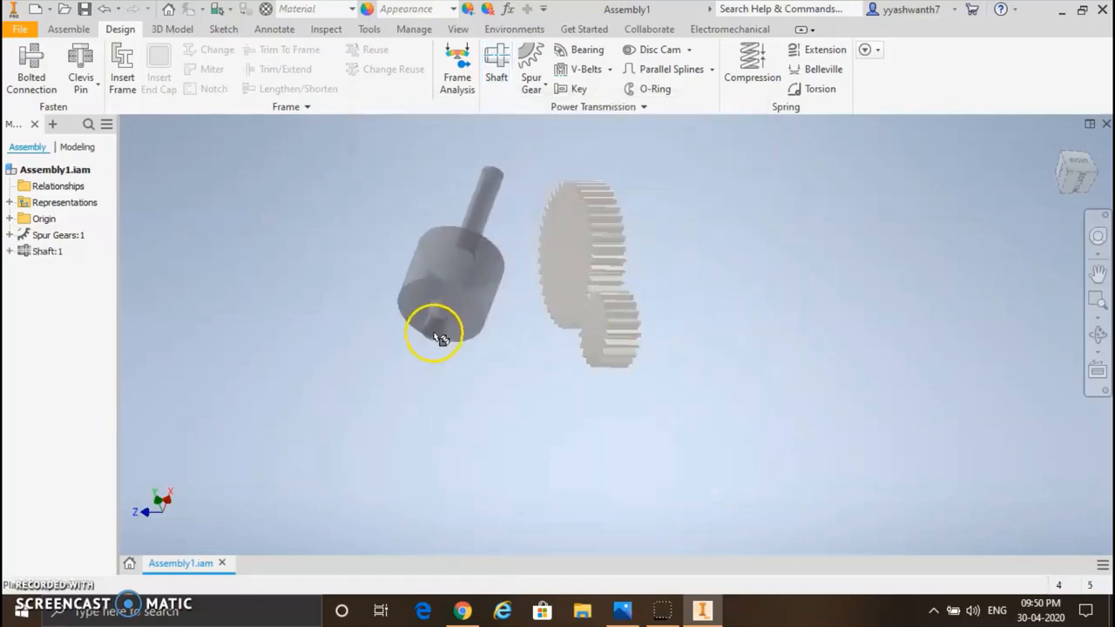
pyautogui.click(422, 346)
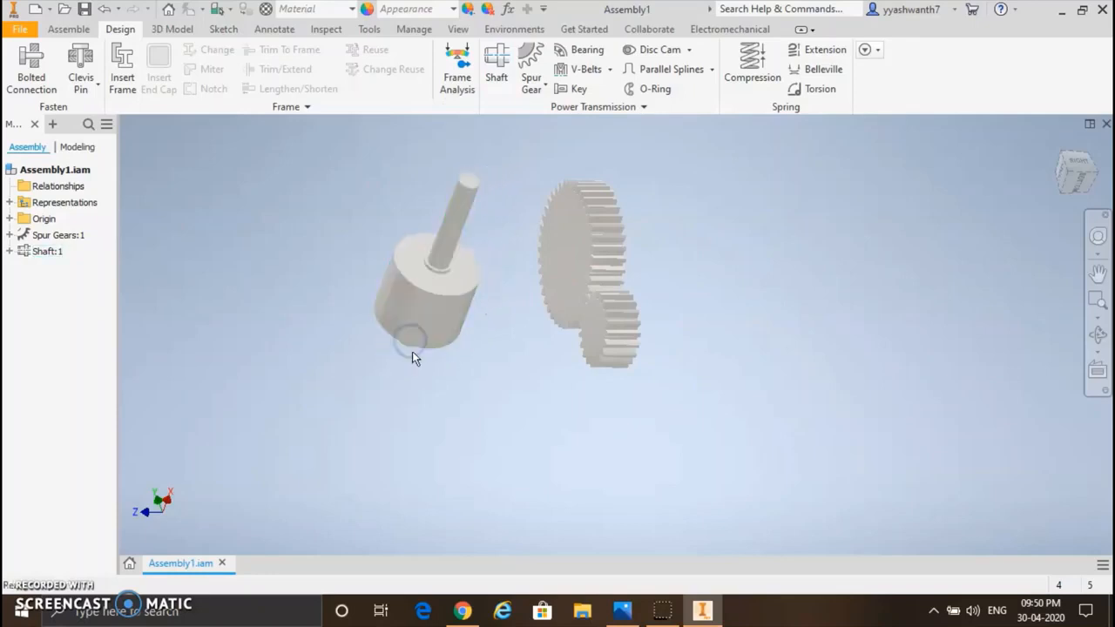
# Step: Set up a second shaft with the main diameter of its third cylinder section changed to 56 mm
pyautogui.click(499, 61)
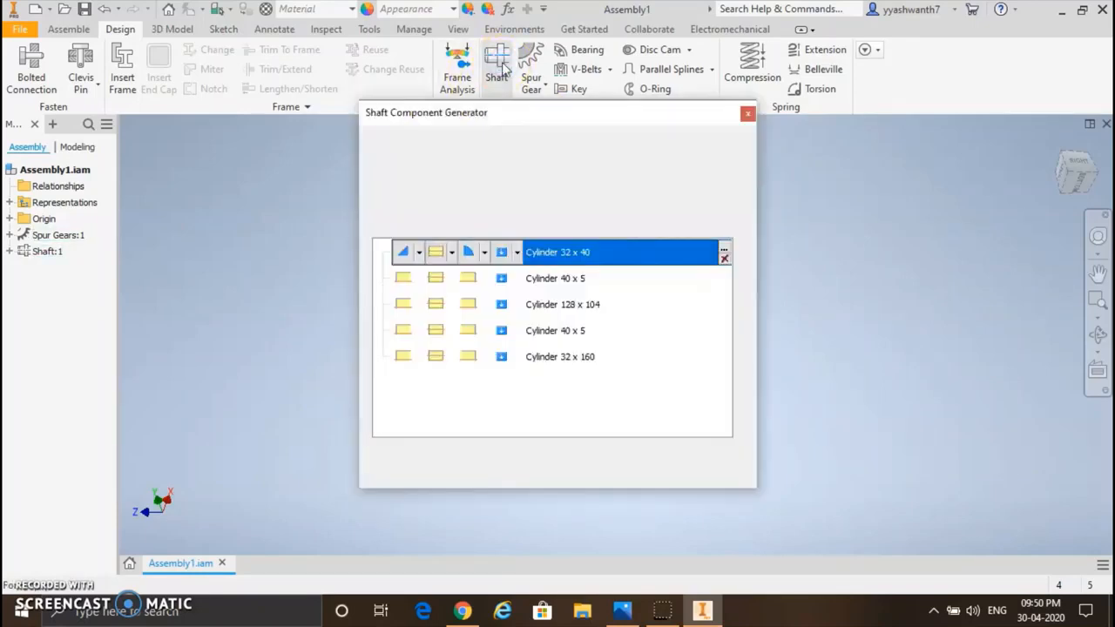
pyautogui.click(570, 314)
pyautogui.doubleClick(568, 311)
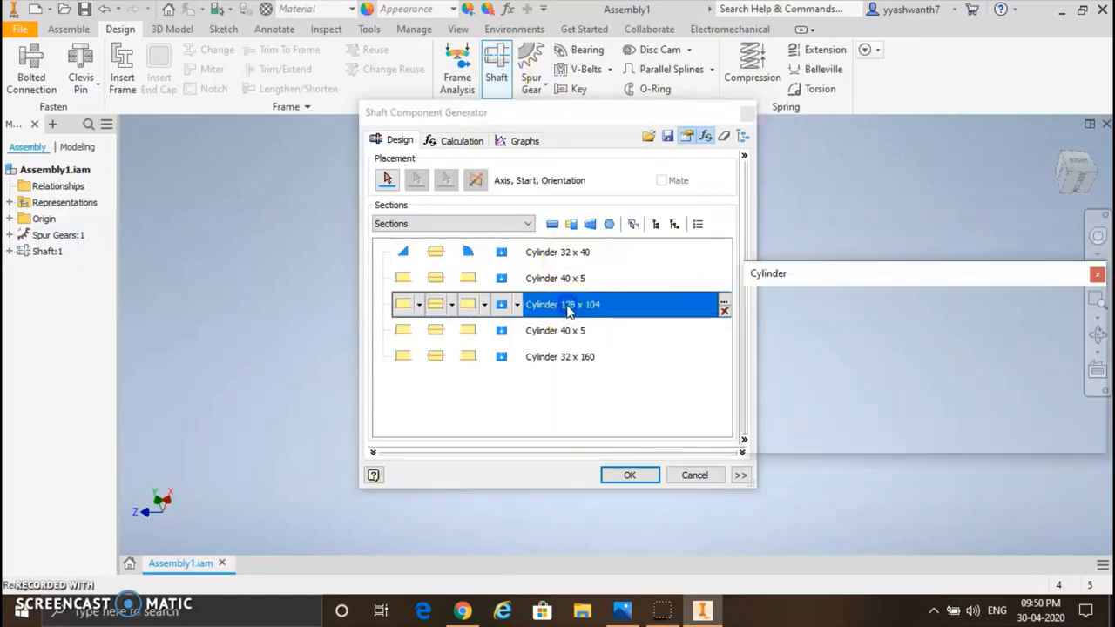
pyautogui.click(836, 330)
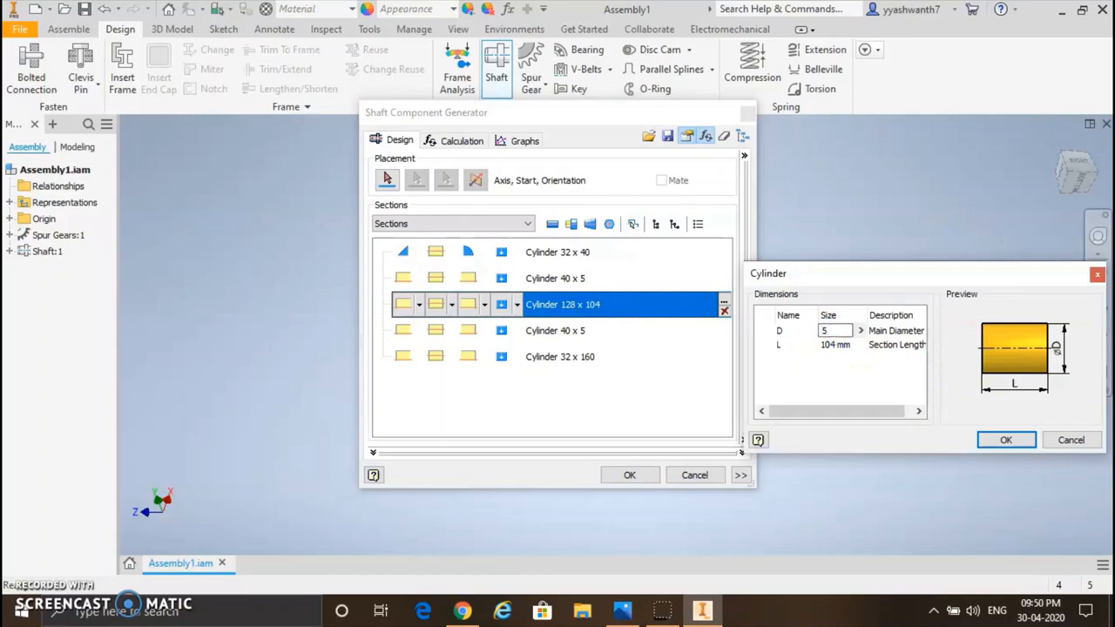
pyautogui.click(1002, 439)
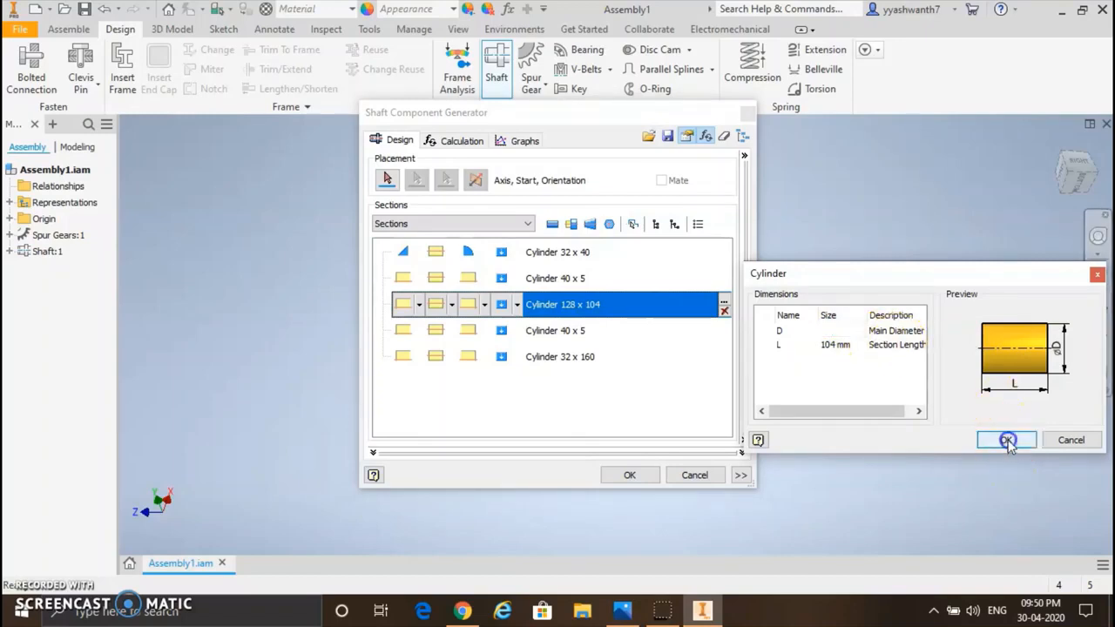
# Step: Generate the second shaft with the proposed file name and place it in front of the small spur gear
pyautogui.click(642, 479)
pyautogui.click(689, 400)
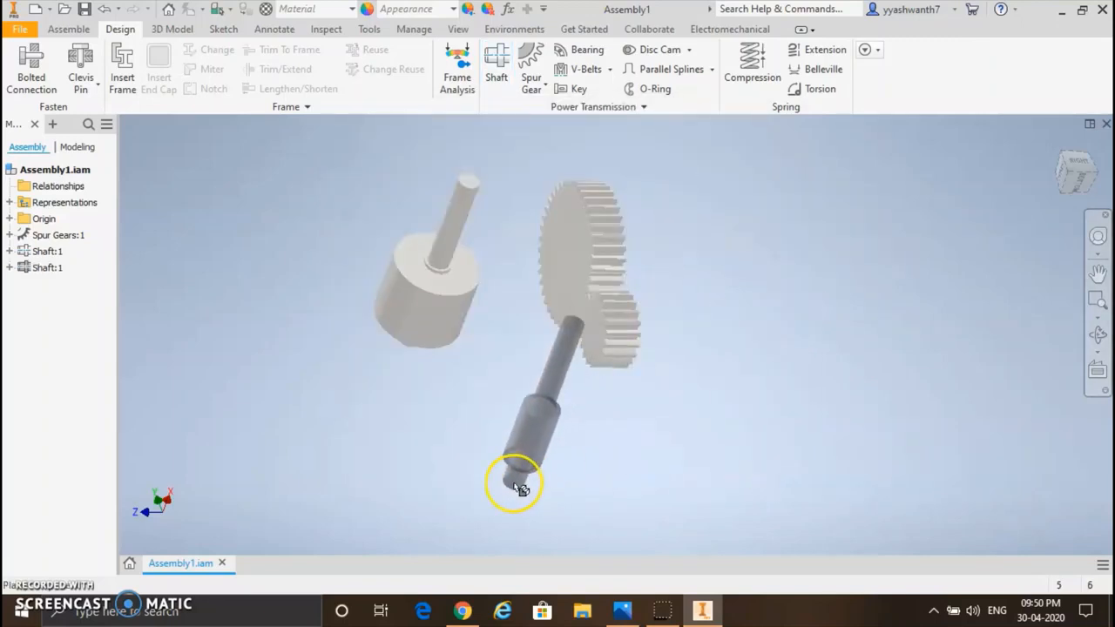
pyautogui.click(517, 487)
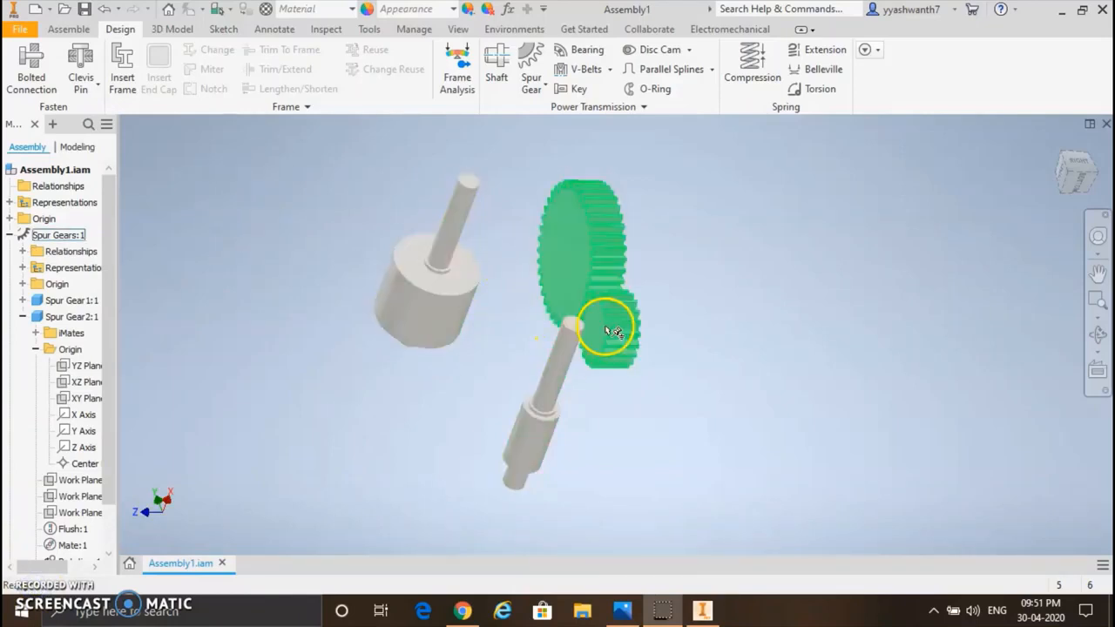
# Step: Mate the first shaft's axis to the Z axis of Spur Gear2 using the aligned solution and 0 mm offset
pyautogui.click(68, 29)
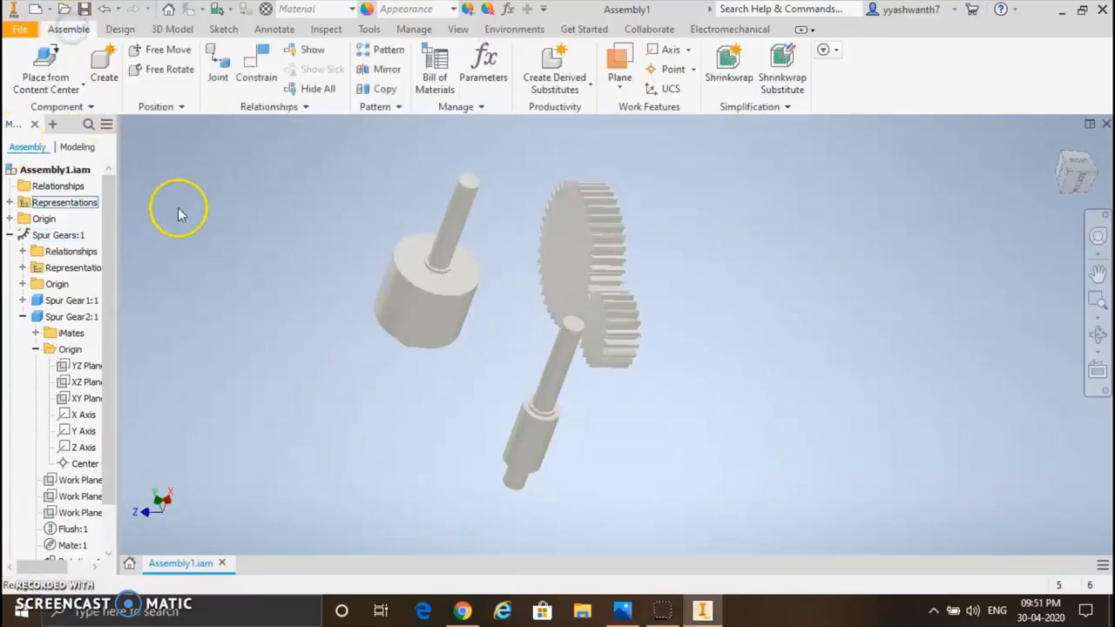
pyautogui.click(253, 69)
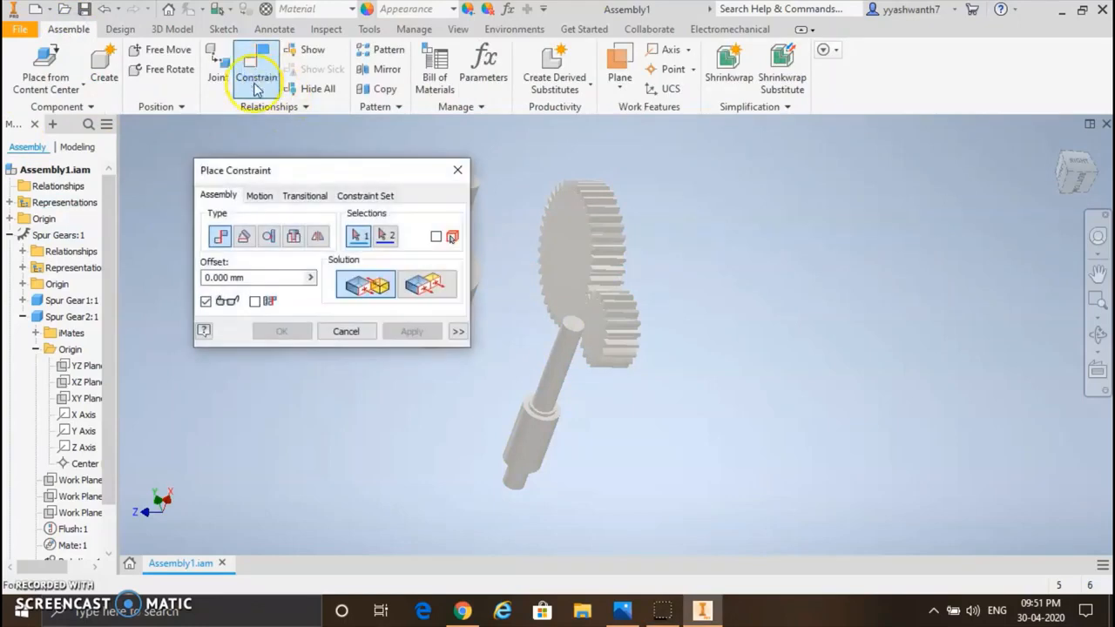
pyautogui.moveTo(368, 169); pyautogui.dragTo(179, 176)
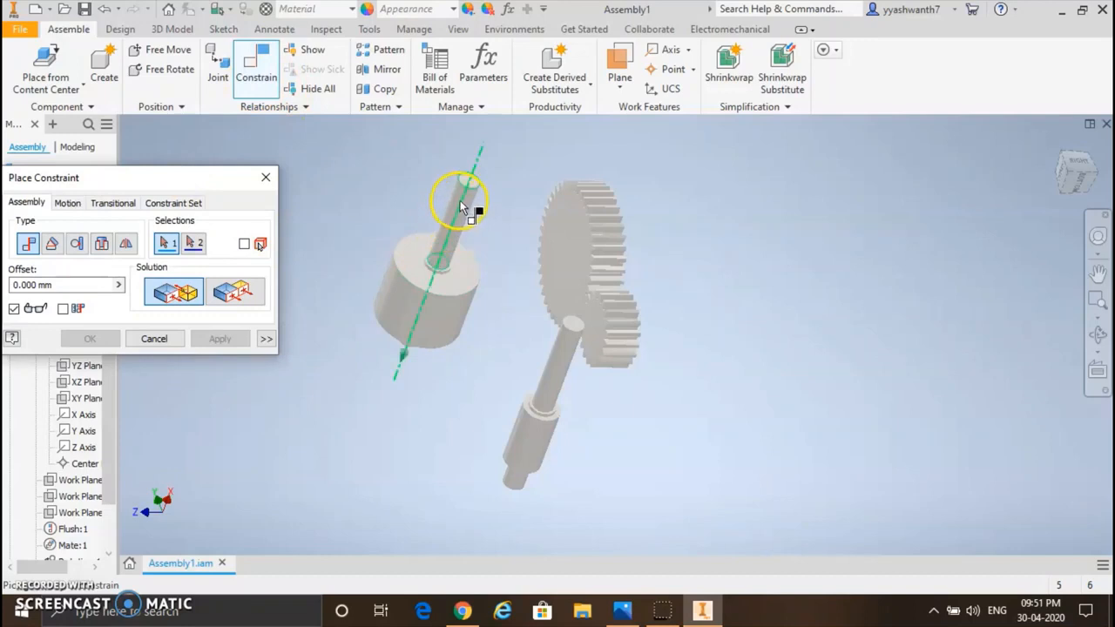
pyautogui.click(462, 196)
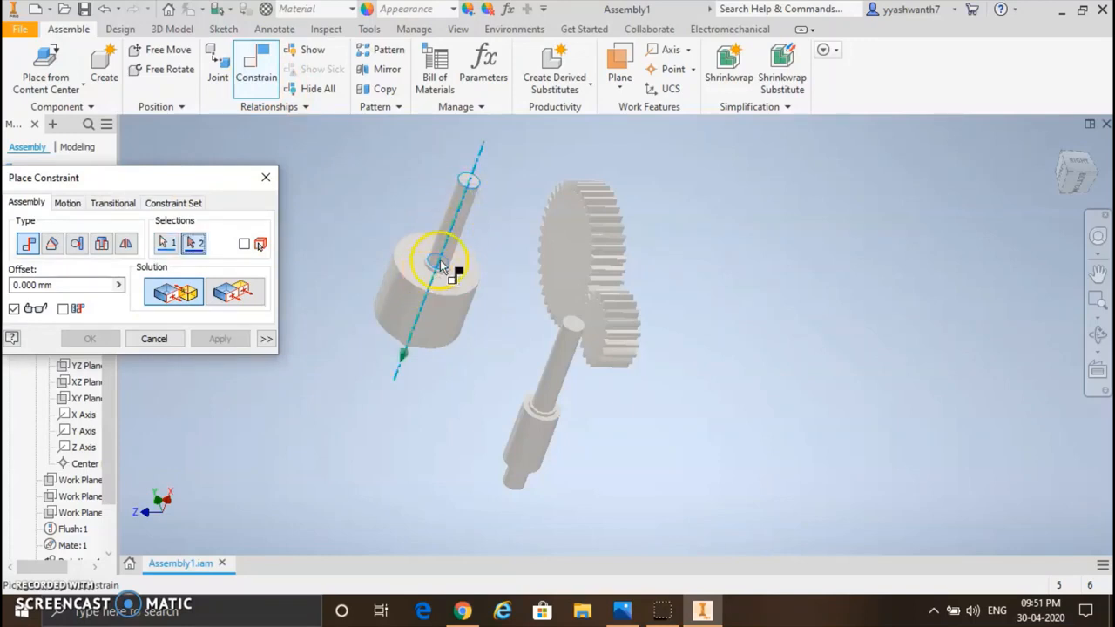
pyautogui.click(83, 448)
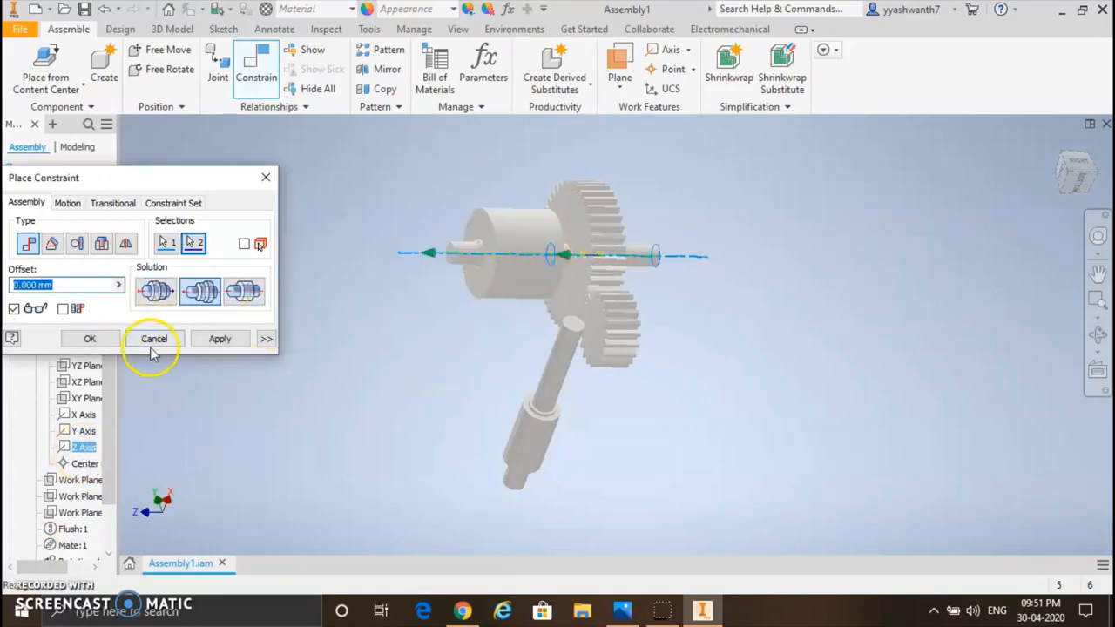
pyautogui.click(157, 294)
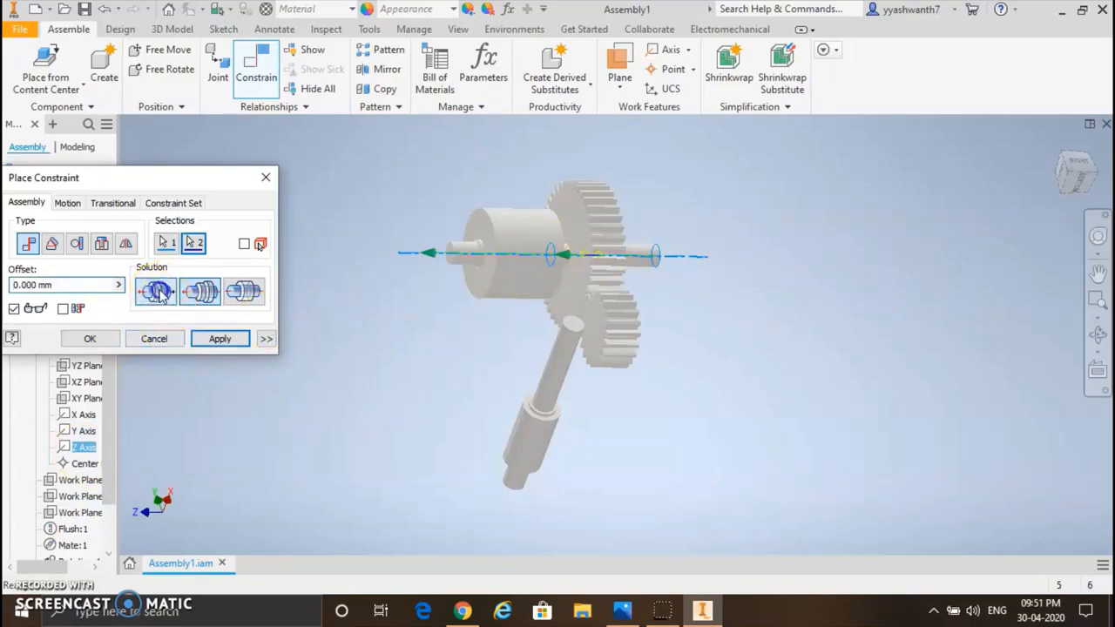
pyautogui.click(207, 293)
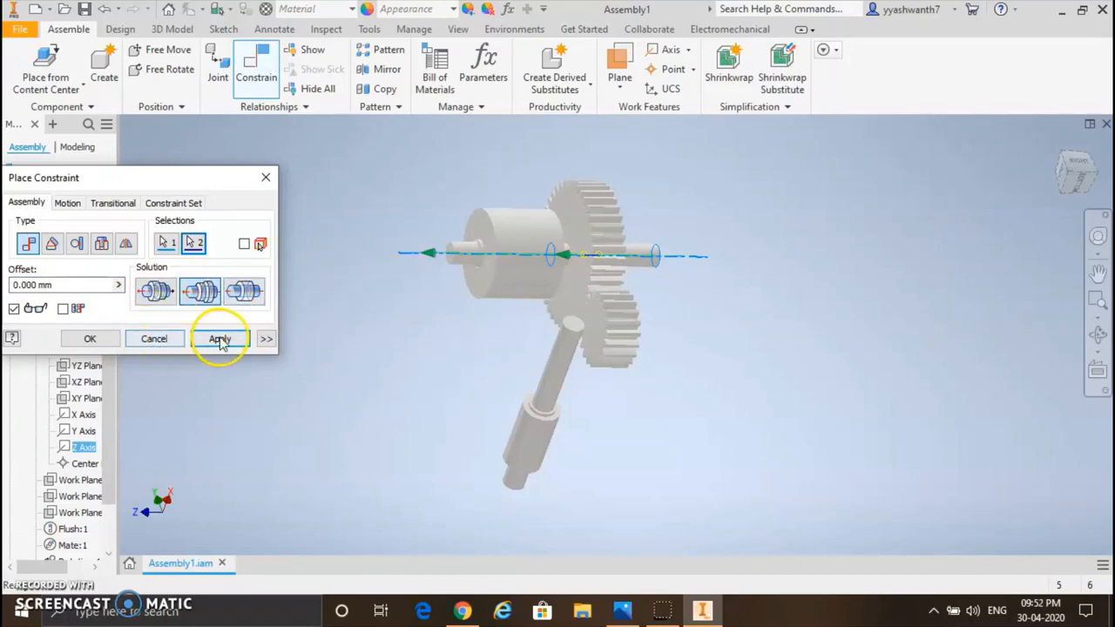
pyautogui.click(220, 340)
# Step: Mate the second shaft's axis to the Z axis of Spur Gear1 using the aligned solution and 0 mm offset
pyautogui.click(256, 63)
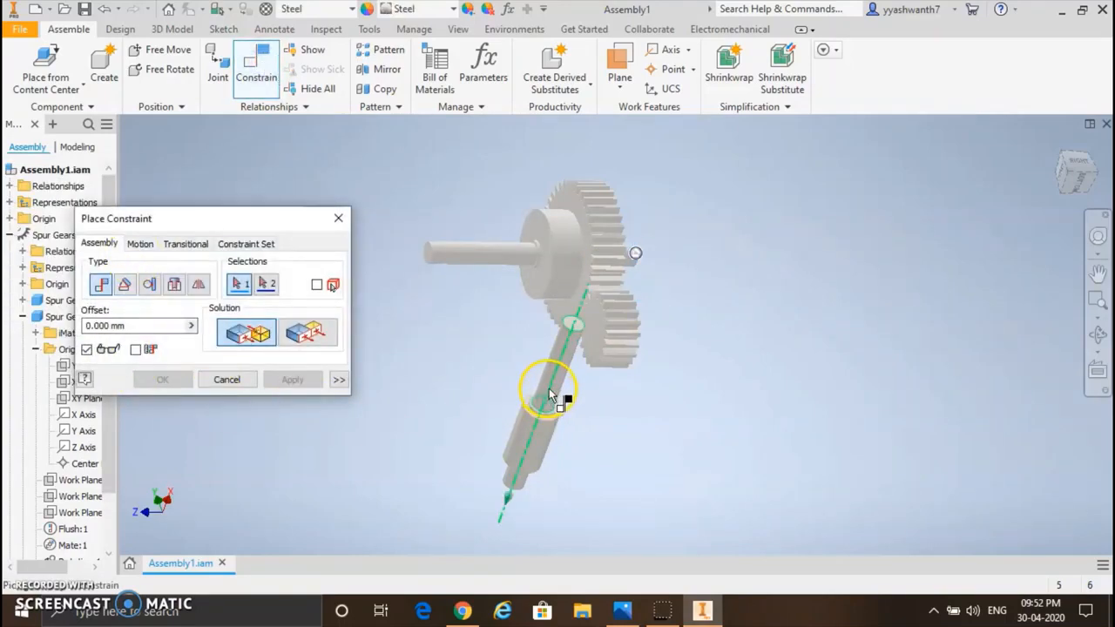
pyautogui.click(203, 384)
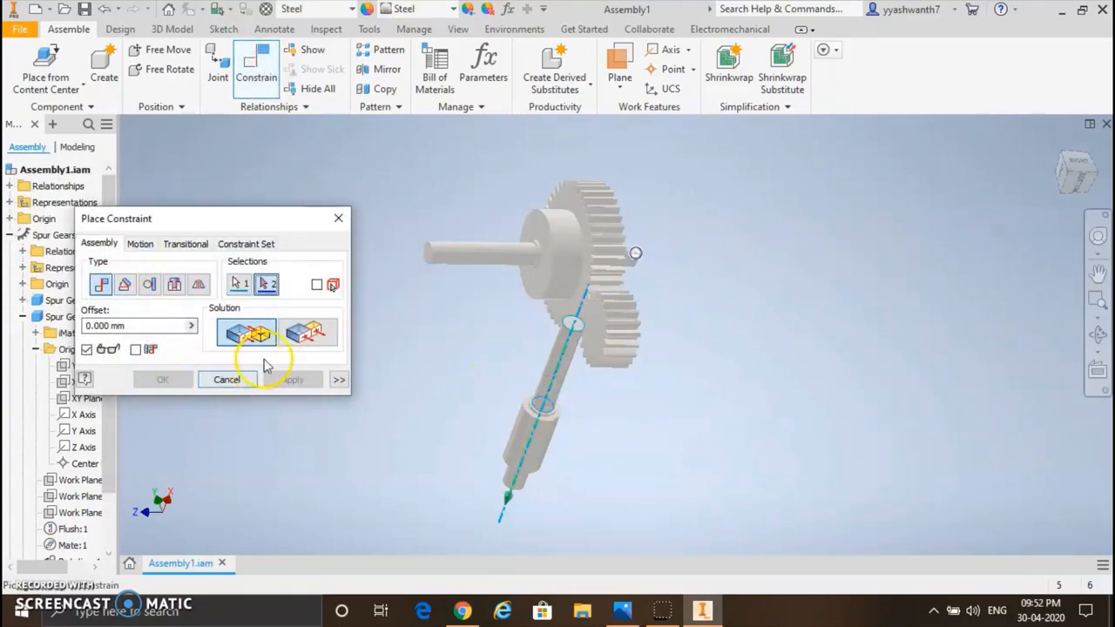
pyautogui.click(35, 348)
pyautogui.moveTo(173, 233); pyautogui.dragTo(236, 216)
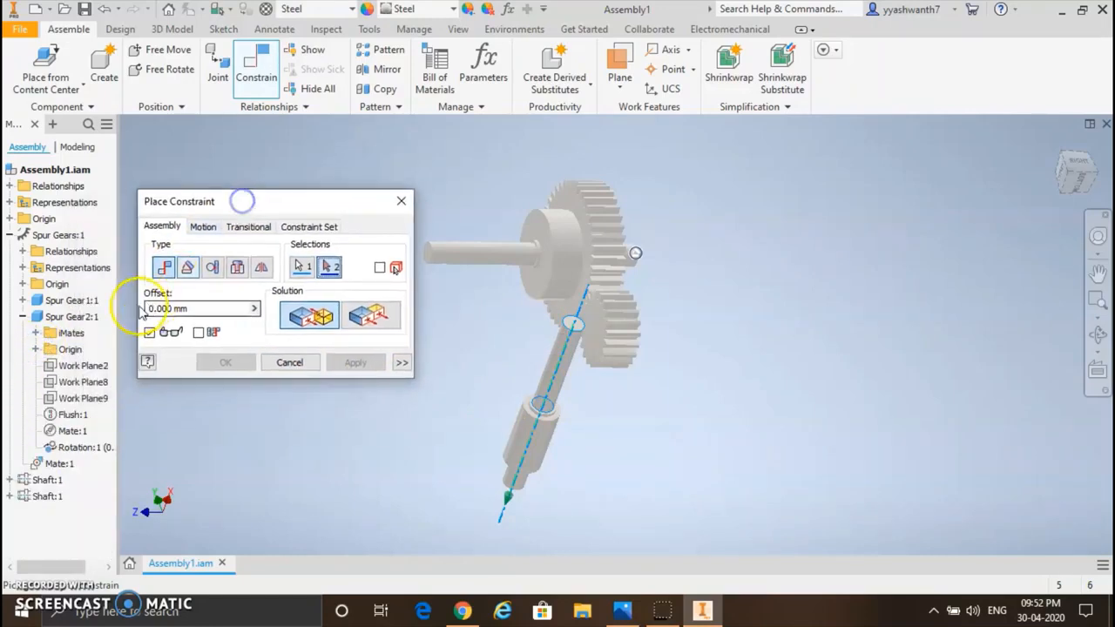
pyautogui.click(22, 299)
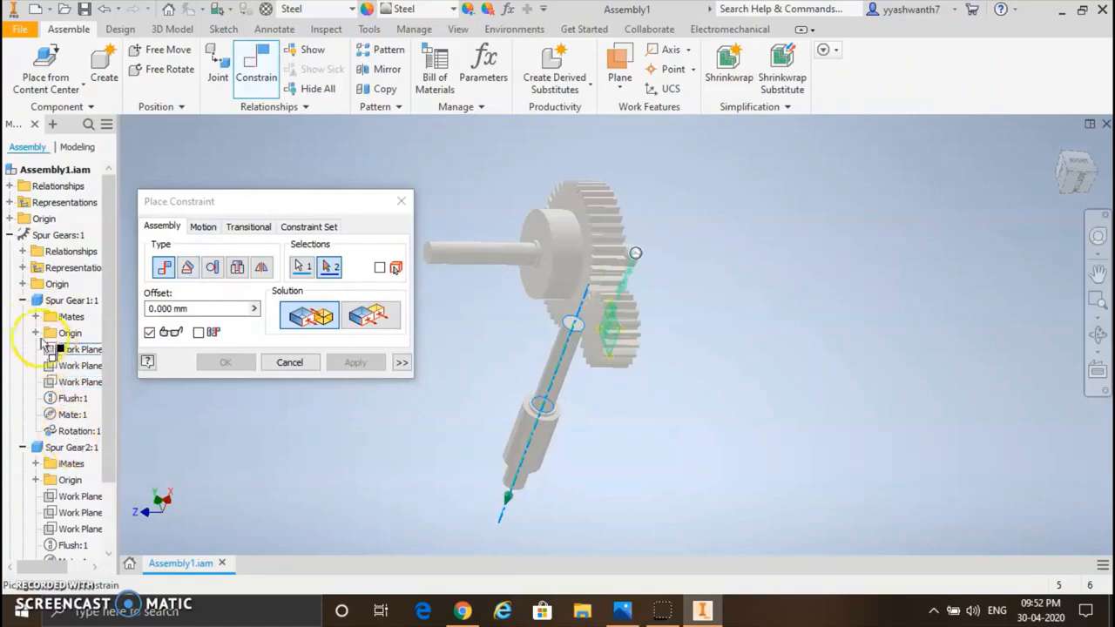
pyautogui.click(35, 334)
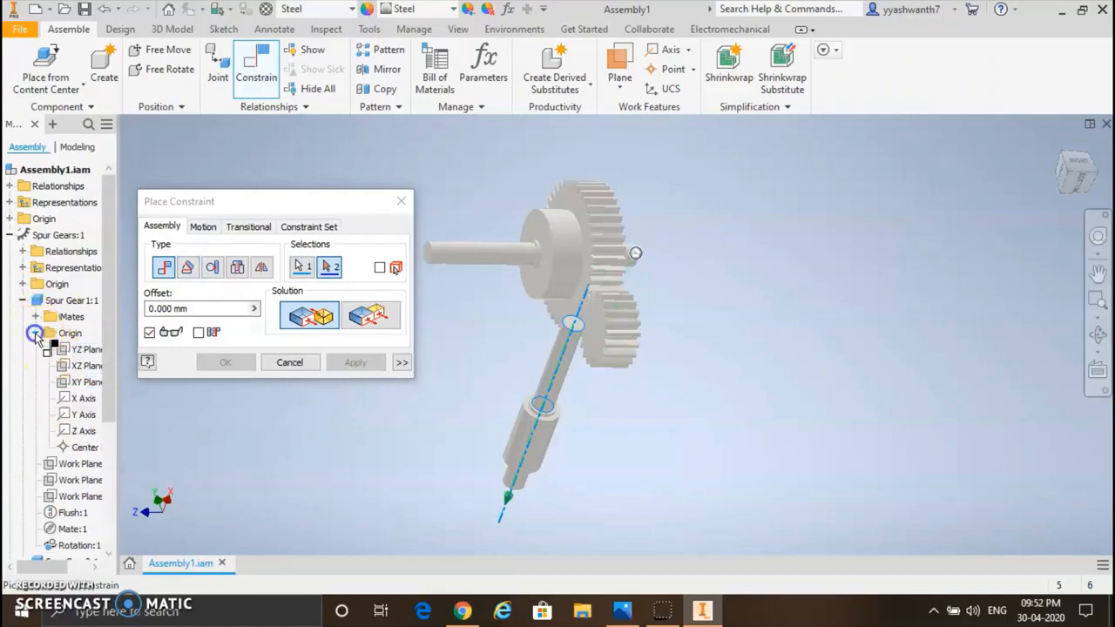
pyautogui.click(85, 431)
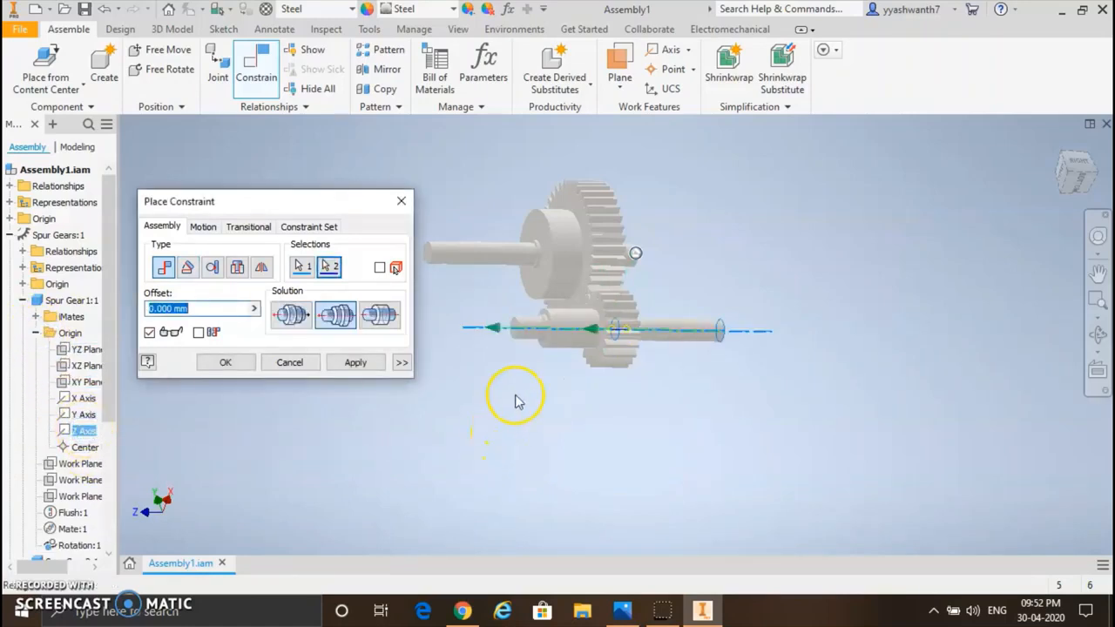
pyautogui.click(597, 348)
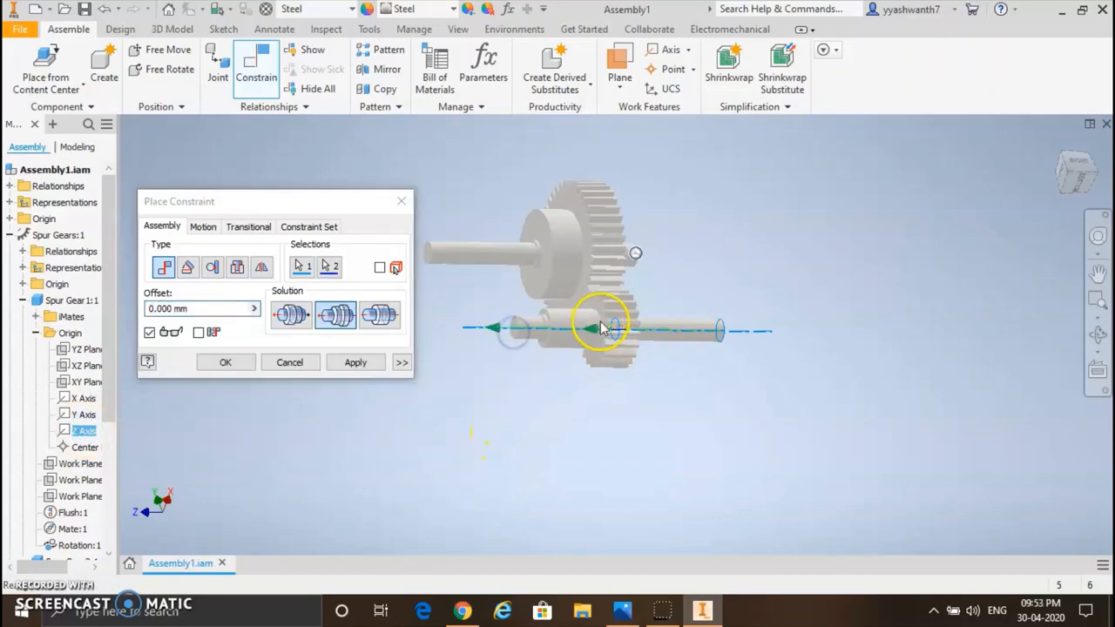
pyautogui.click(291, 312)
pyautogui.click(338, 316)
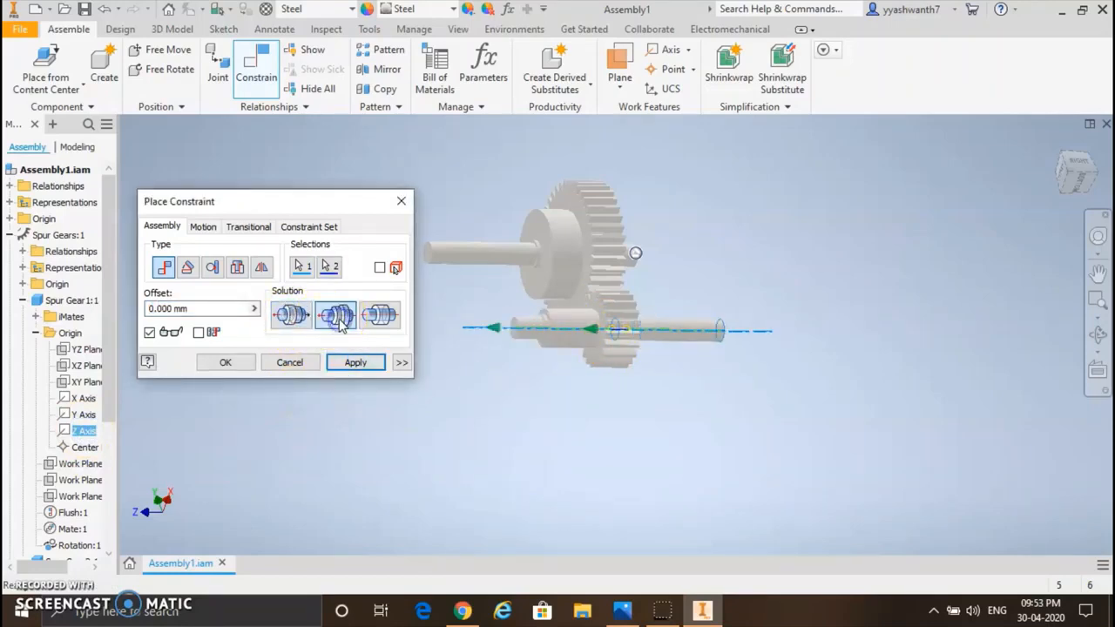
pyautogui.click(354, 363)
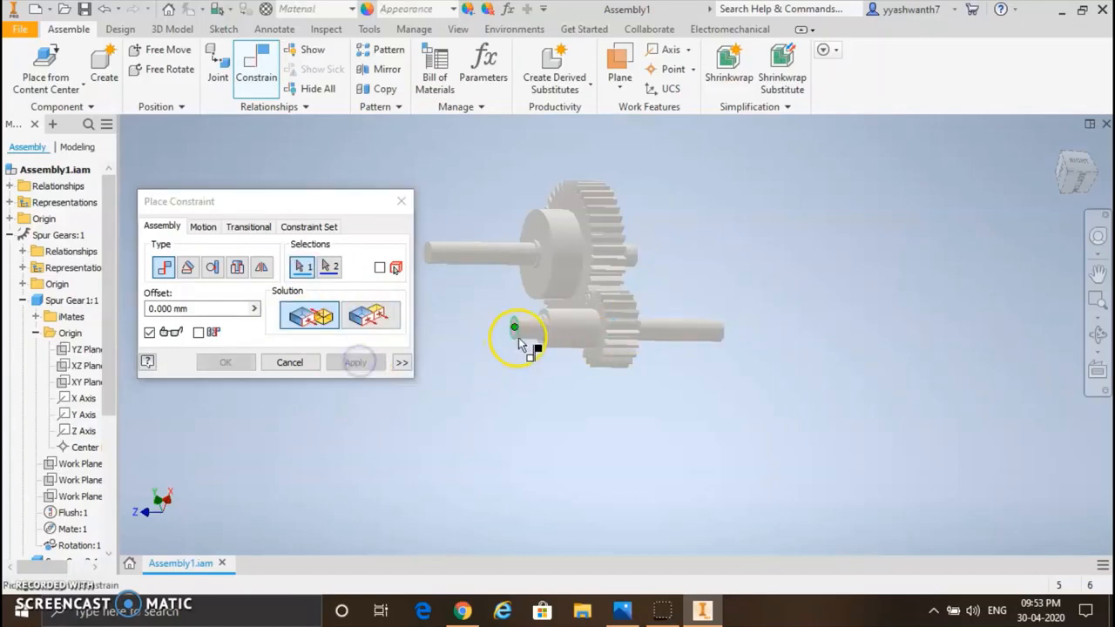
# Step: Mate the end face of the first shaft's large cylinder to the large gear's side face with a -30 mm offset
pyautogui.click(569, 339)
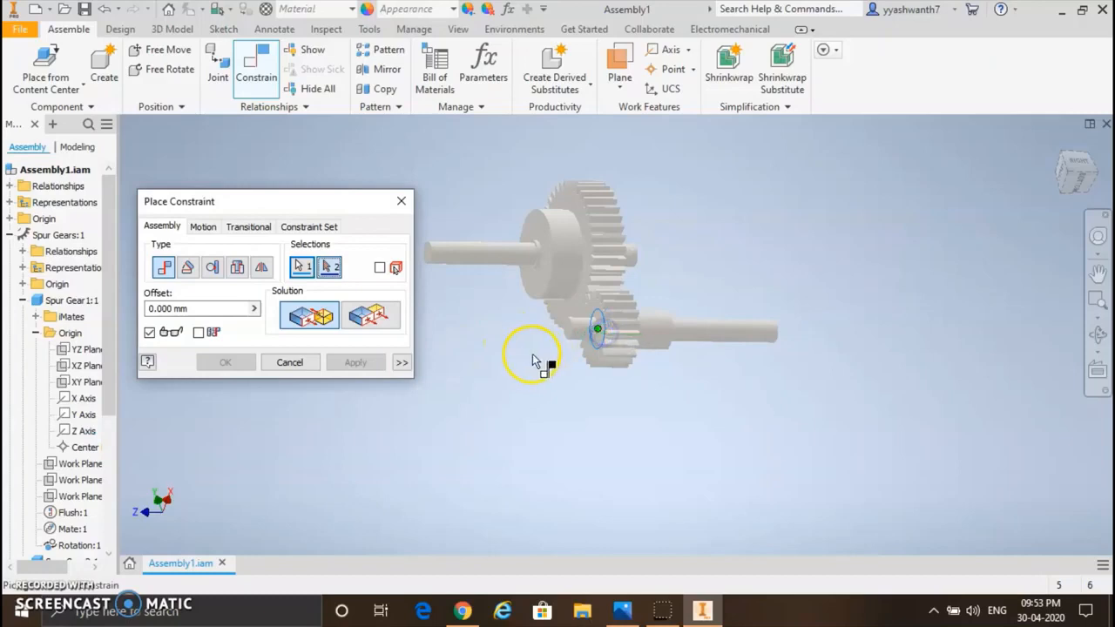
pyautogui.scroll(-2, 557, 255)
pyautogui.scroll(10, 676, 241)
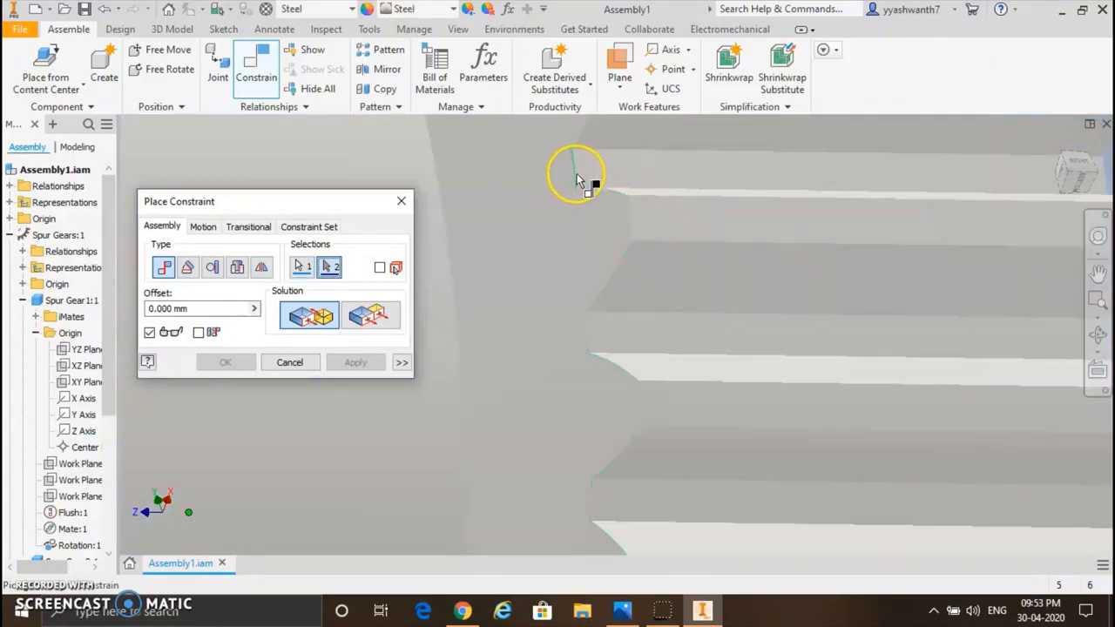
pyautogui.click(576, 179)
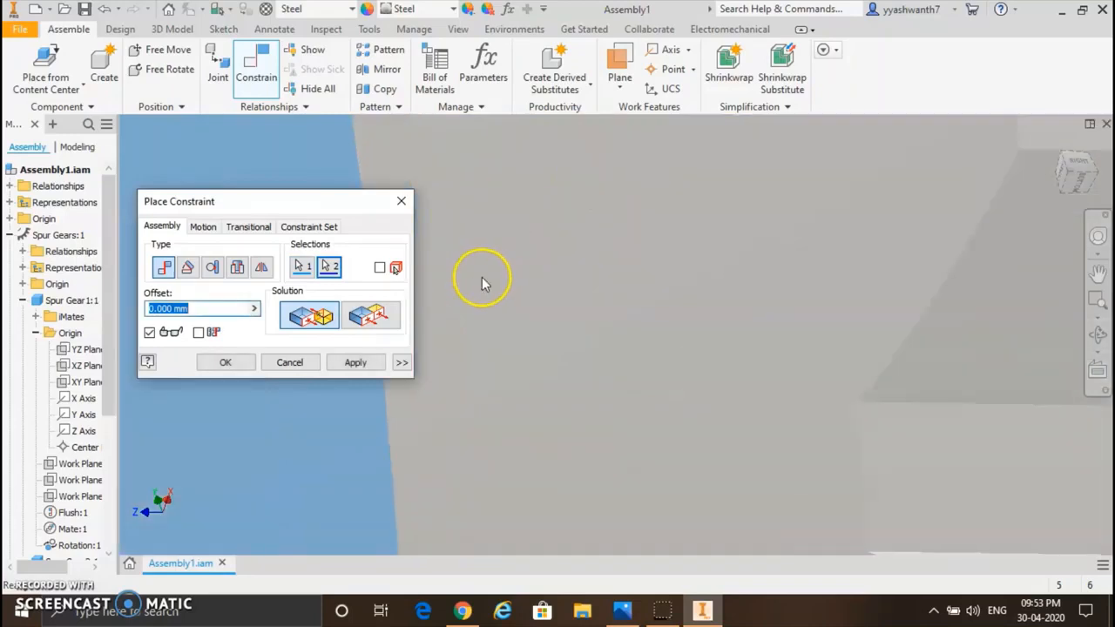
pyautogui.scroll(-5, 482, 277)
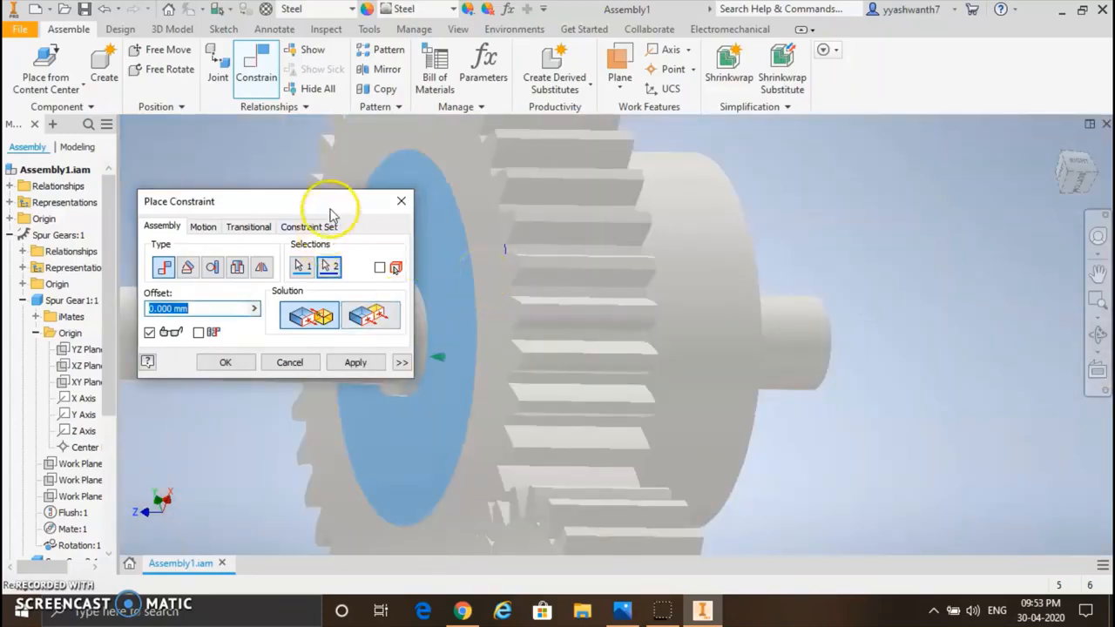
pyautogui.moveTo(328, 202); pyautogui.dragTo(248, 174)
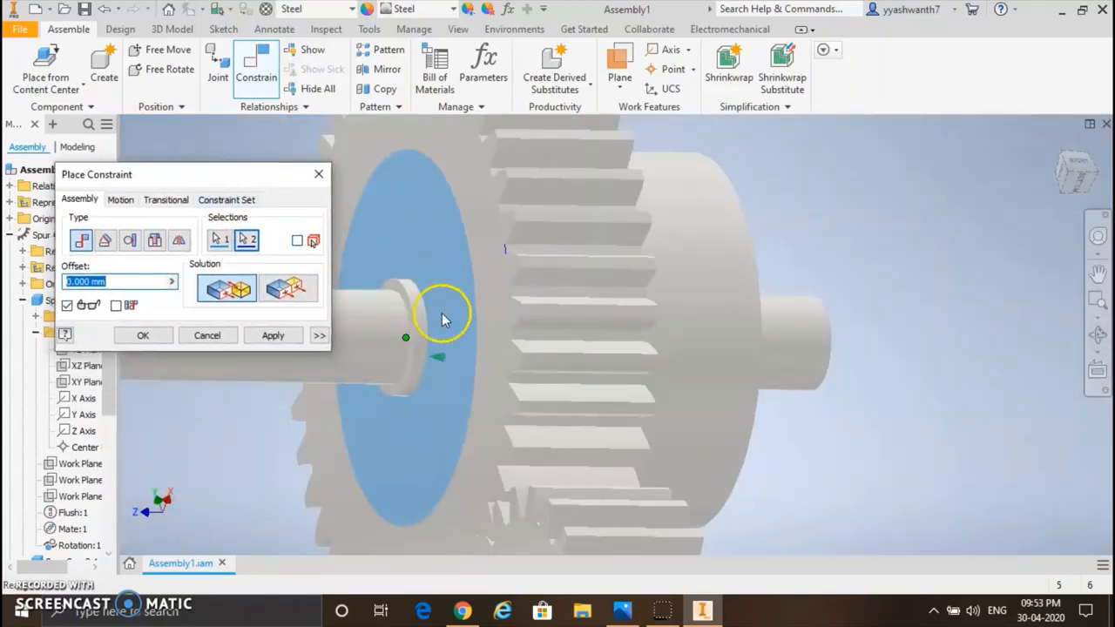
pyautogui.write('0')
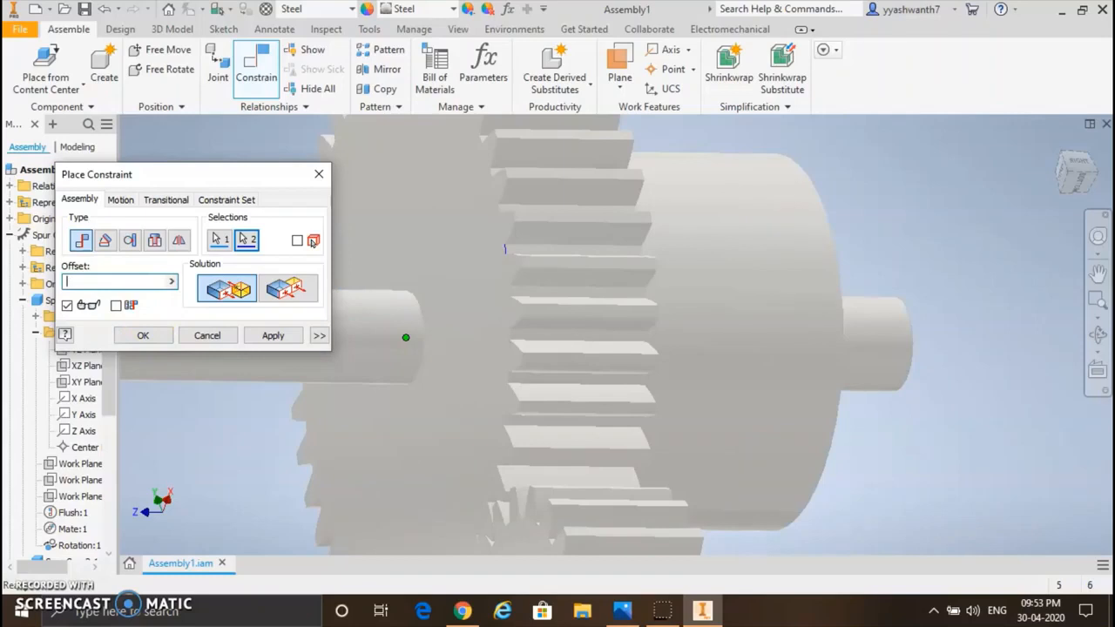
pyautogui.write('0')
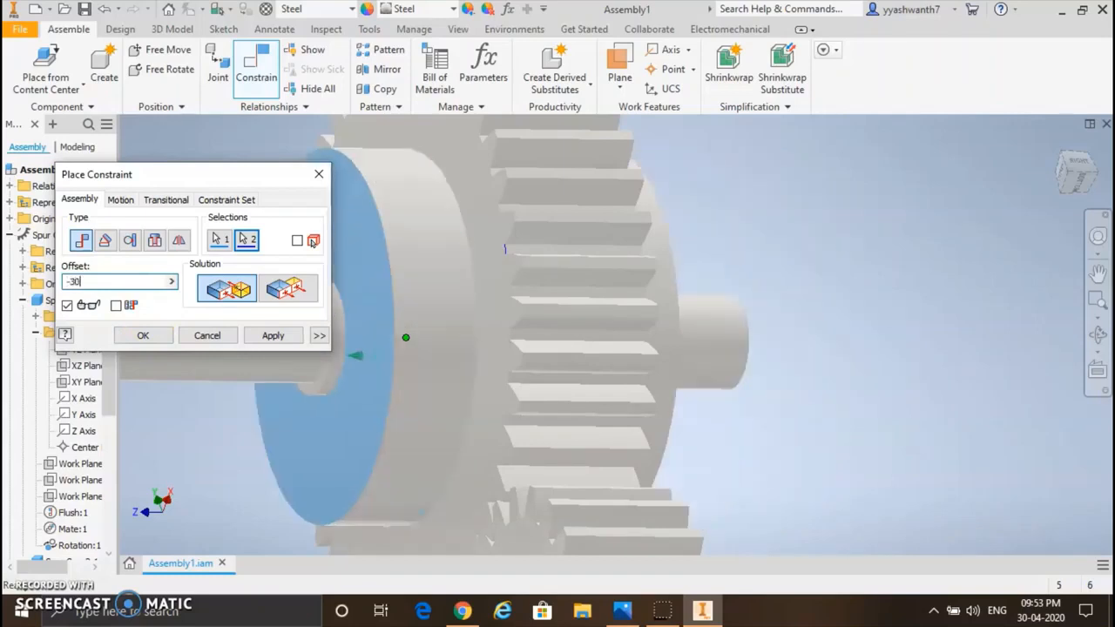
pyautogui.click(272, 336)
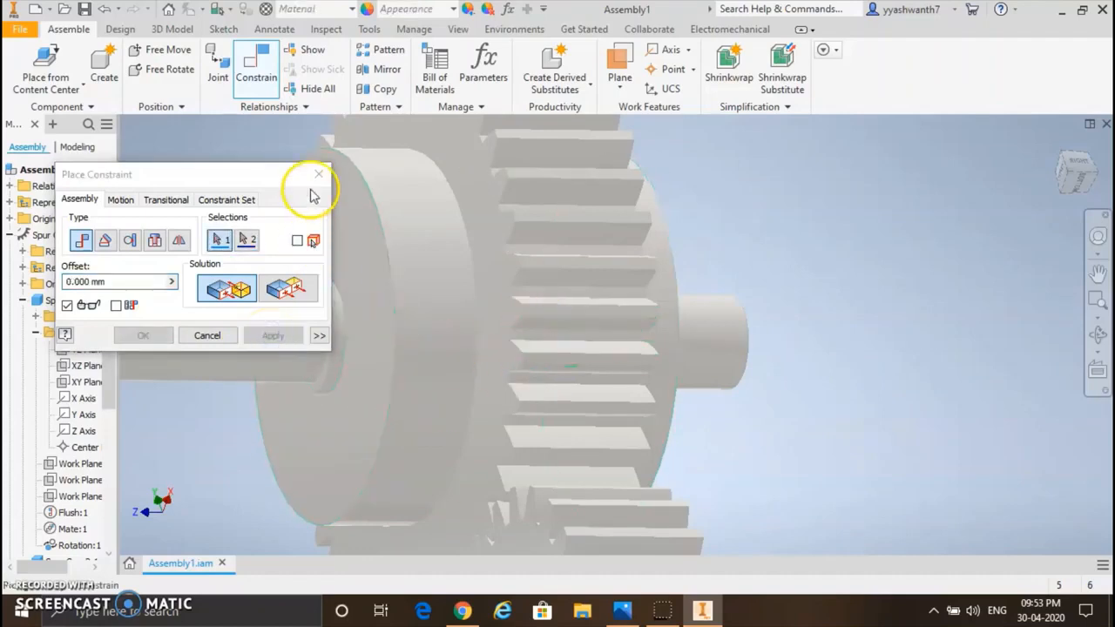
# Step: Finish placing constraints and slide the second shaft along its axis through the small gear
pyautogui.scroll(-3, 424, 273)
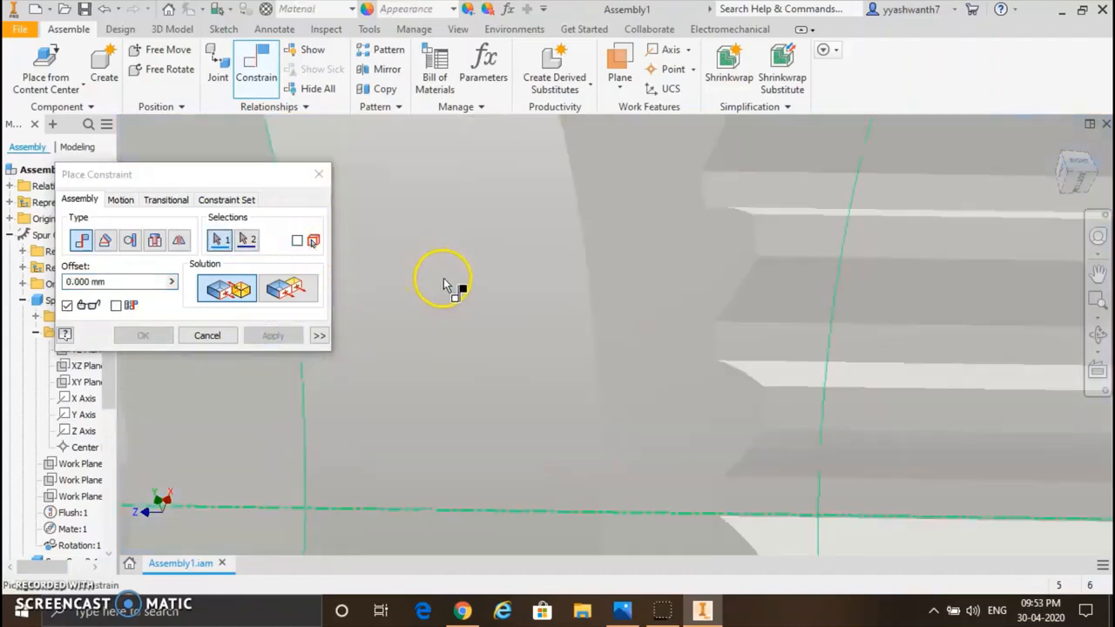
pyautogui.scroll(8, 446, 286)
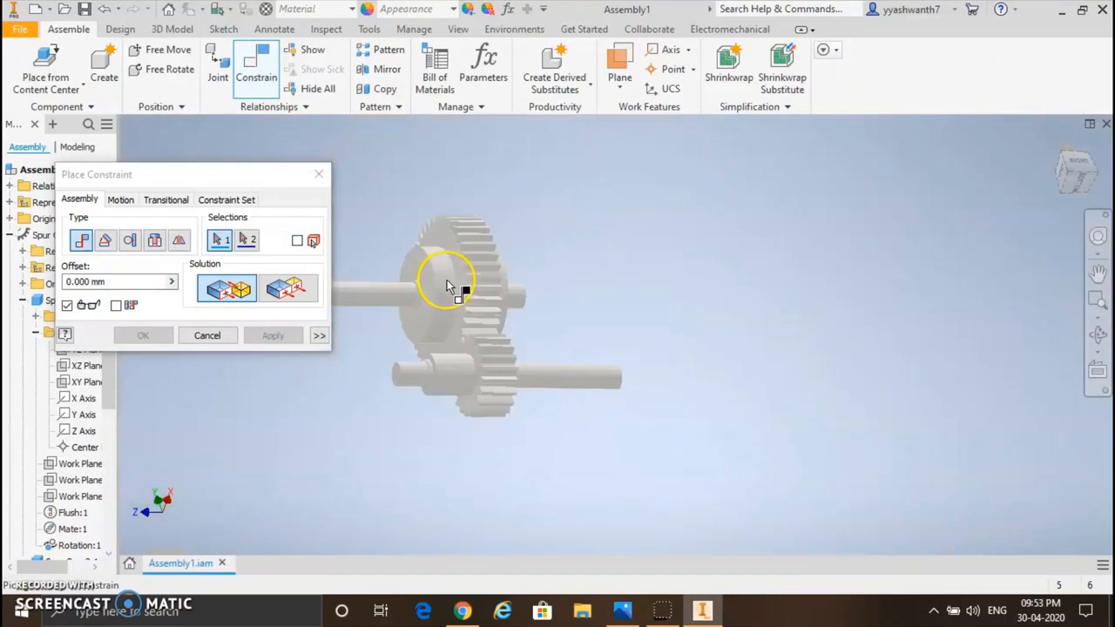
pyautogui.click(1097, 338)
pyautogui.moveTo(621, 366); pyautogui.dragTo(567, 374)
pyautogui.click(319, 174)
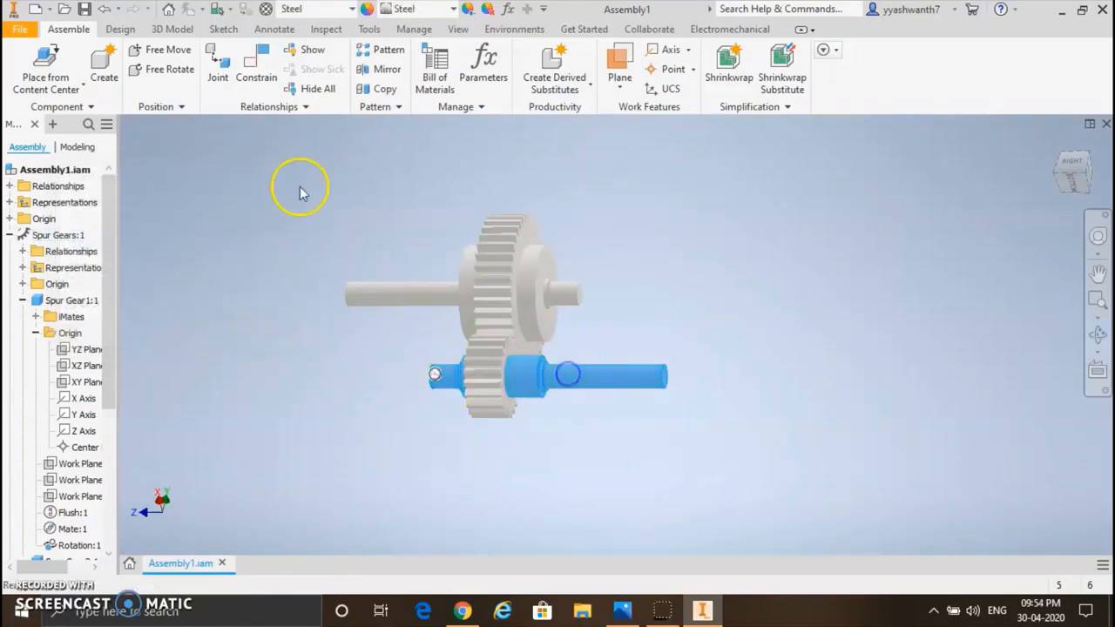
# Step: Mate the end face of the second shaft's large cylinder to the small gear's side face with a 30 mm offset
pyautogui.click(261, 67)
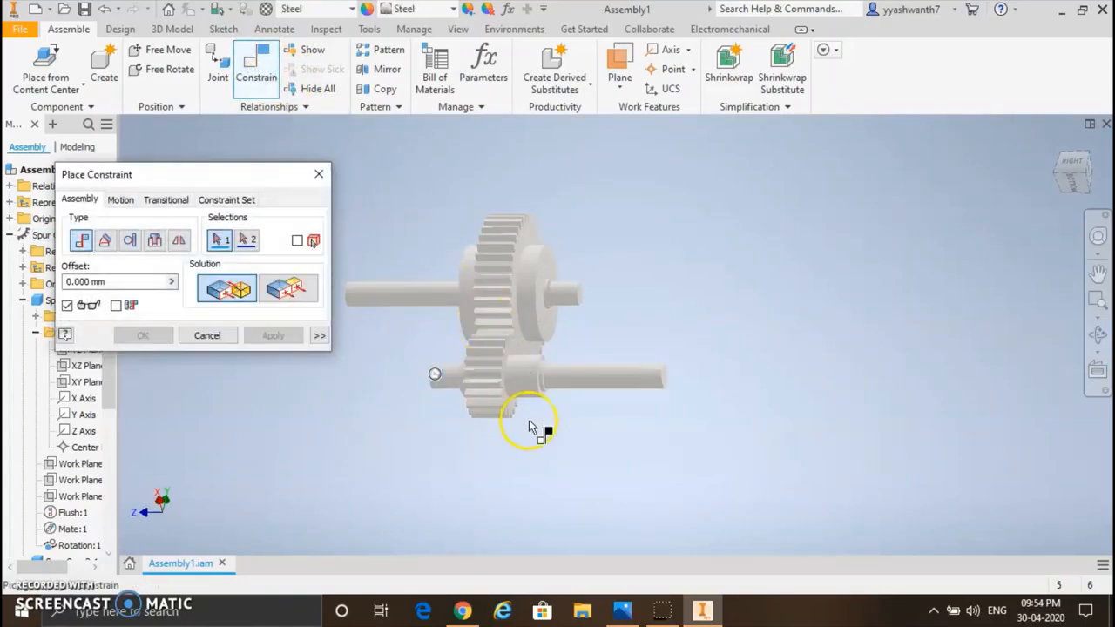
pyautogui.scroll(3, 525, 384)
pyautogui.scroll(2, 524, 384)
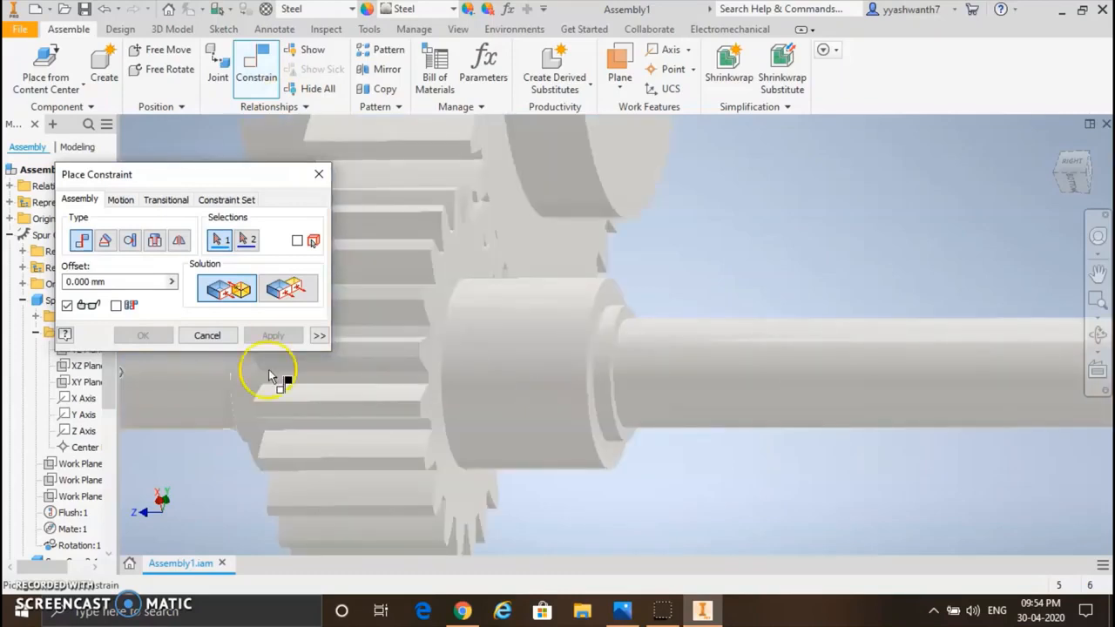
pyautogui.click(596, 423)
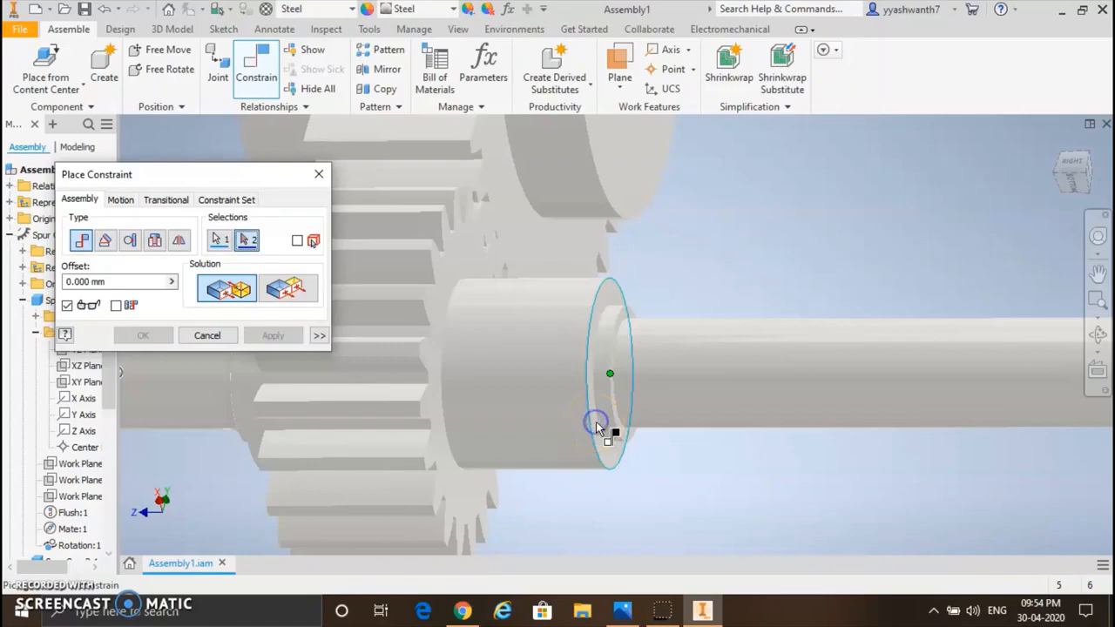
pyautogui.click(427, 381)
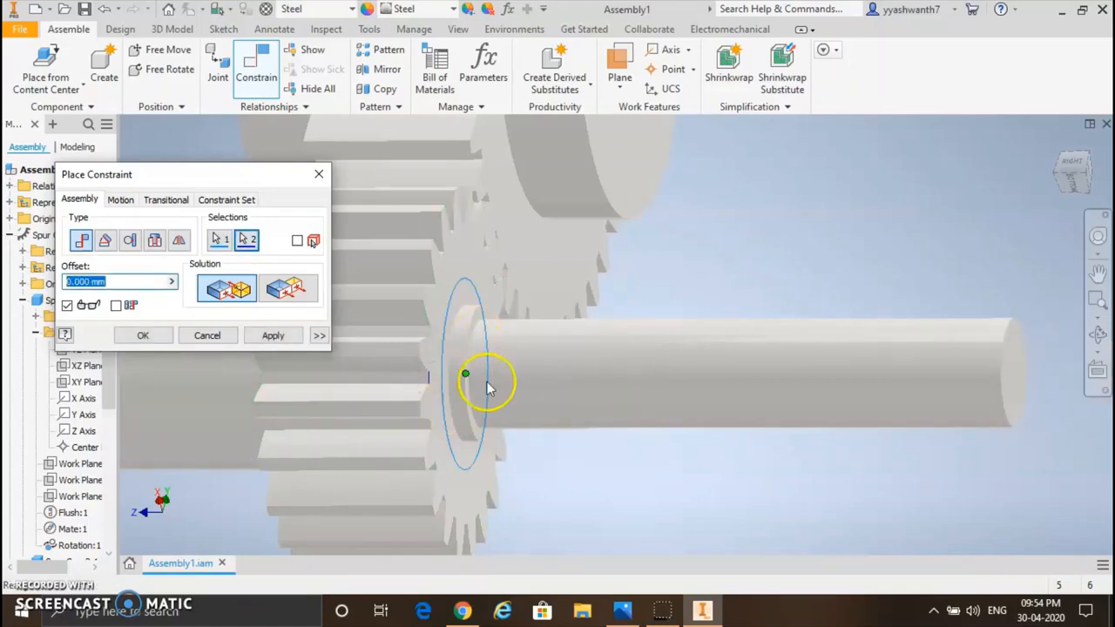
pyautogui.write('3')
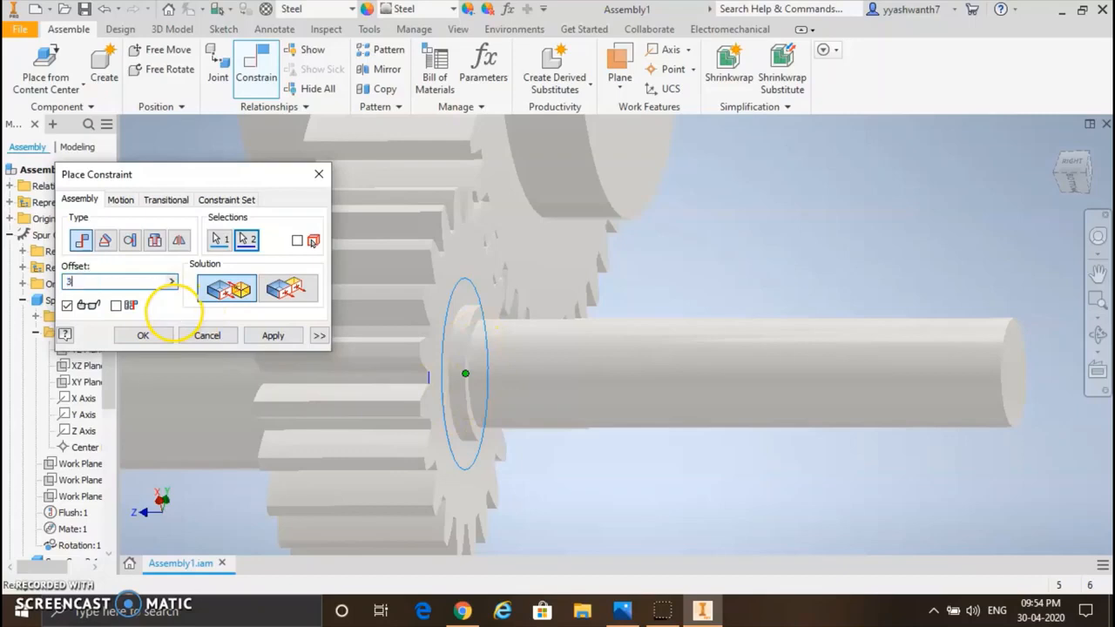
pyautogui.write('0')
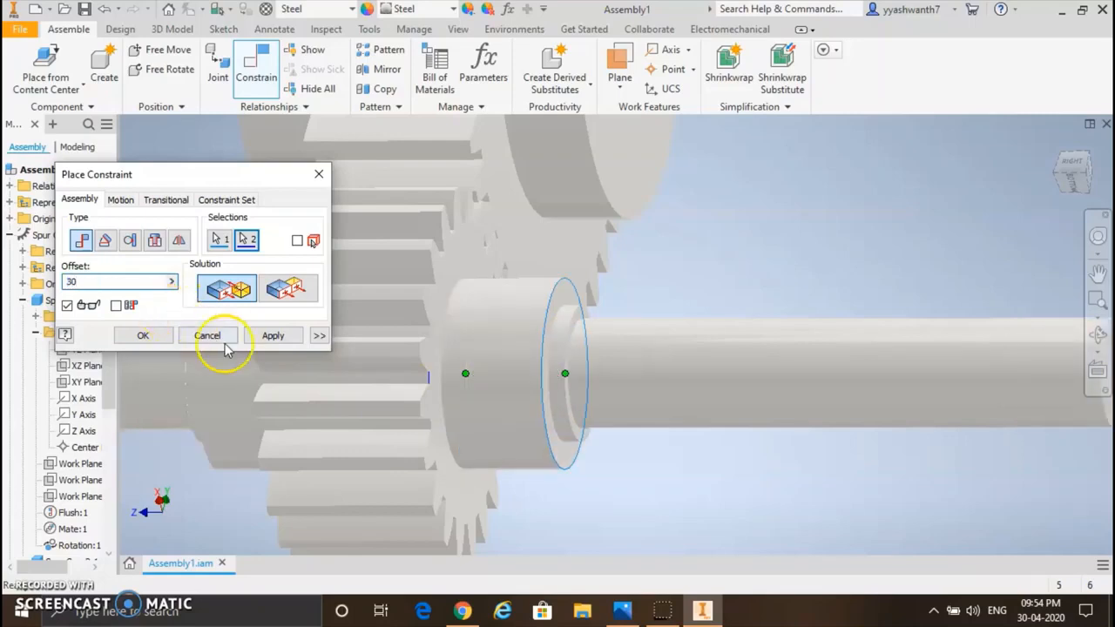
pyautogui.click(273, 337)
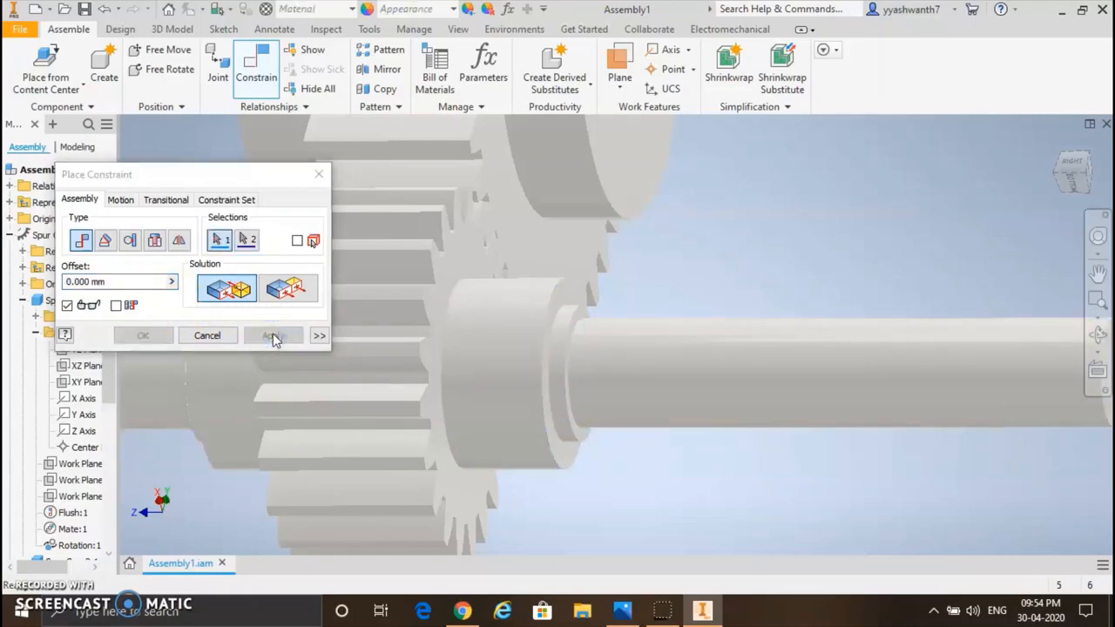
pyautogui.click(319, 174)
# Step: Start a parallel key connection with its shaft groove on the first shaft's large cylinder, starting from that cylinder's end face
pyautogui.click(470, 331)
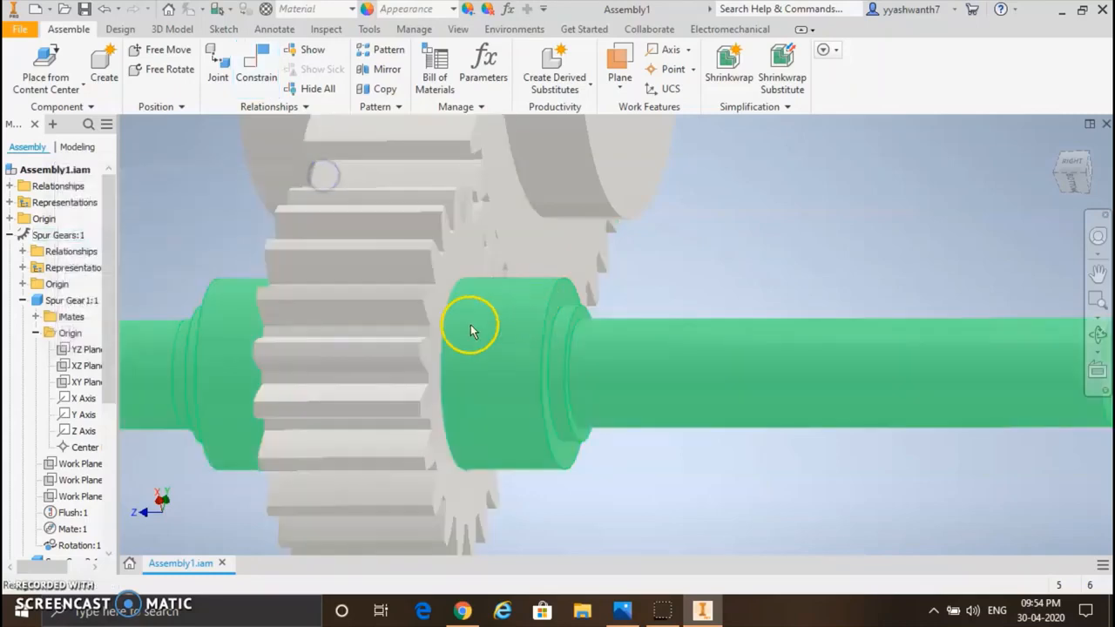
pyautogui.scroll(-3, 566, 303)
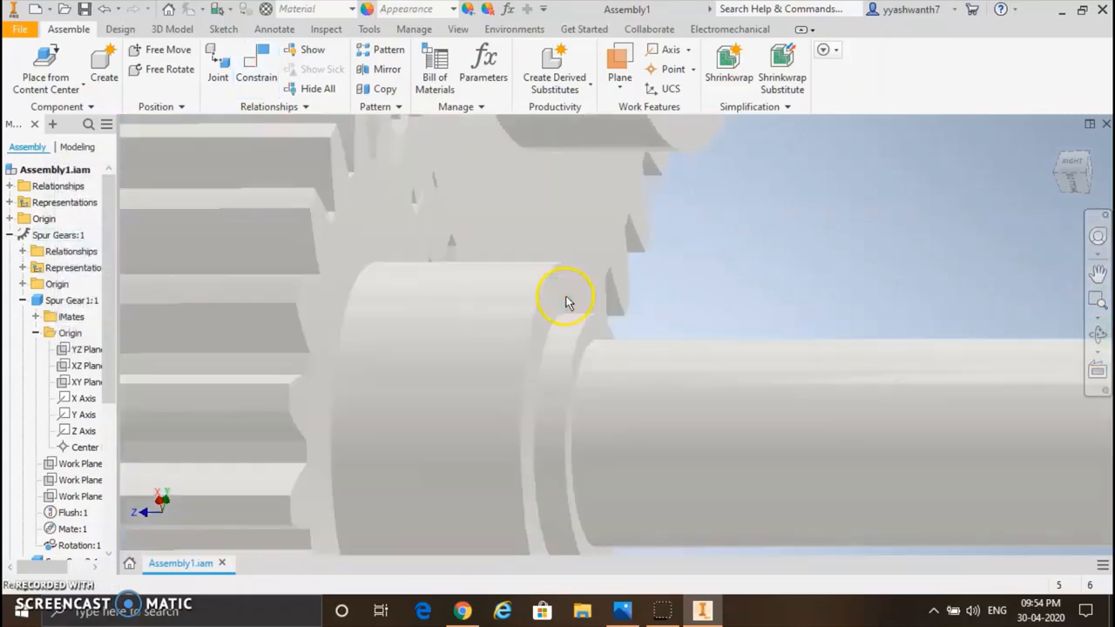
pyautogui.scroll(5, 566, 302)
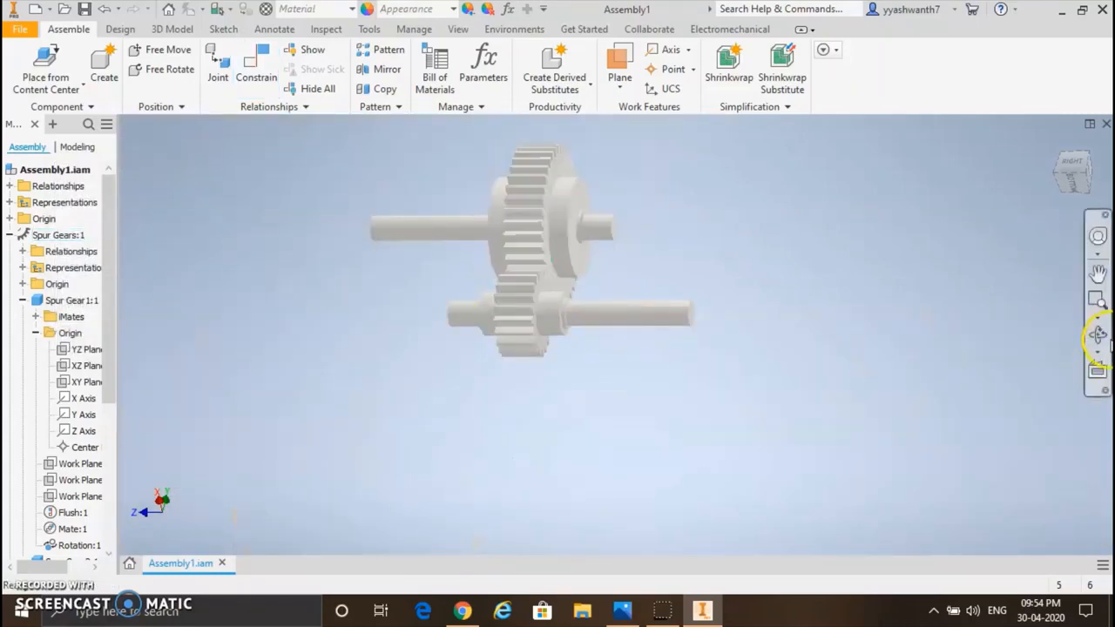
pyautogui.click(1097, 334)
pyautogui.moveTo(582, 316); pyautogui.dragTo(689, 343)
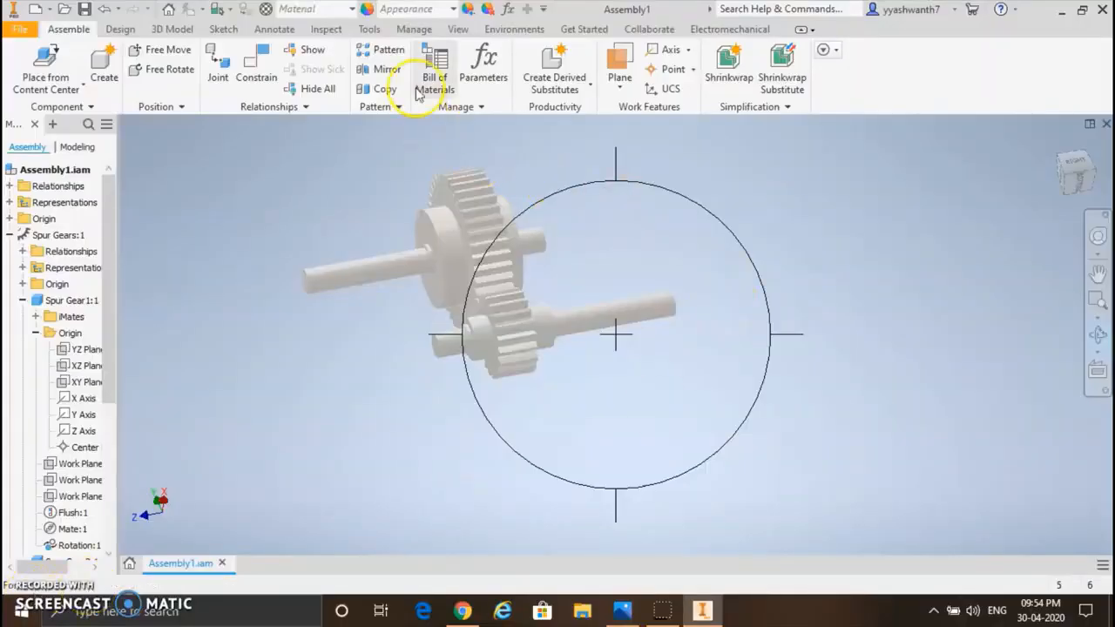
pyautogui.click(130, 32)
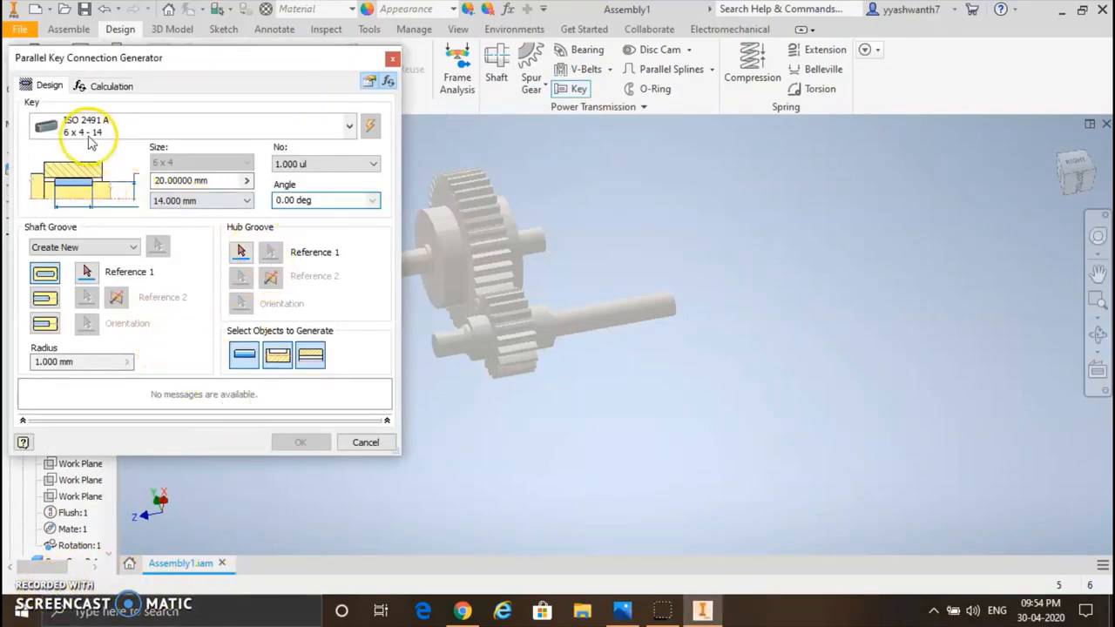
pyautogui.click(87, 275)
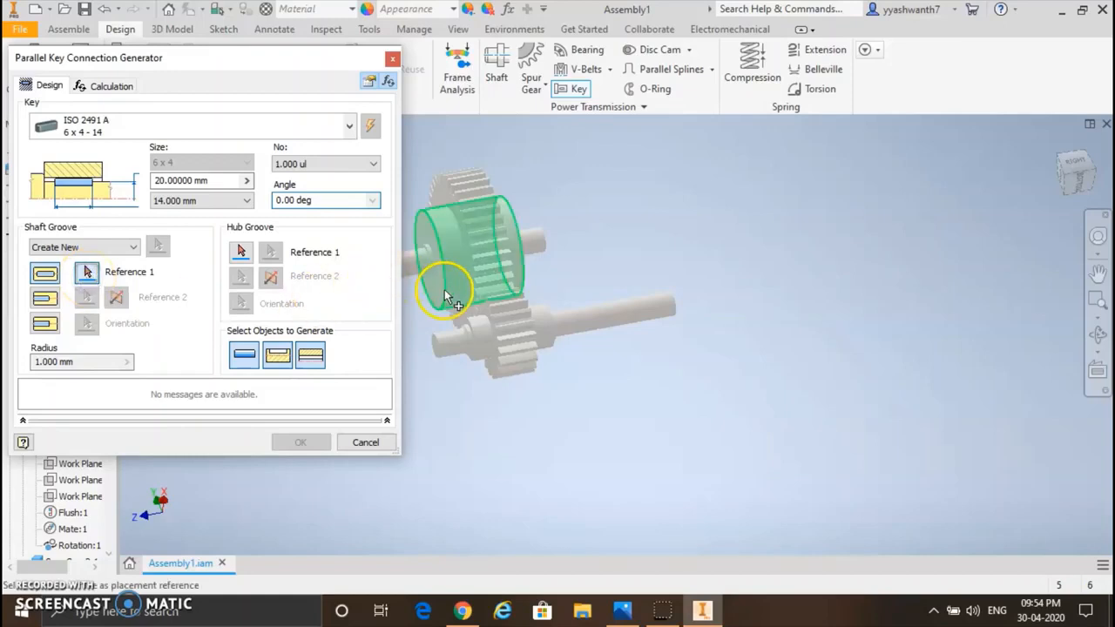
pyautogui.click(446, 234)
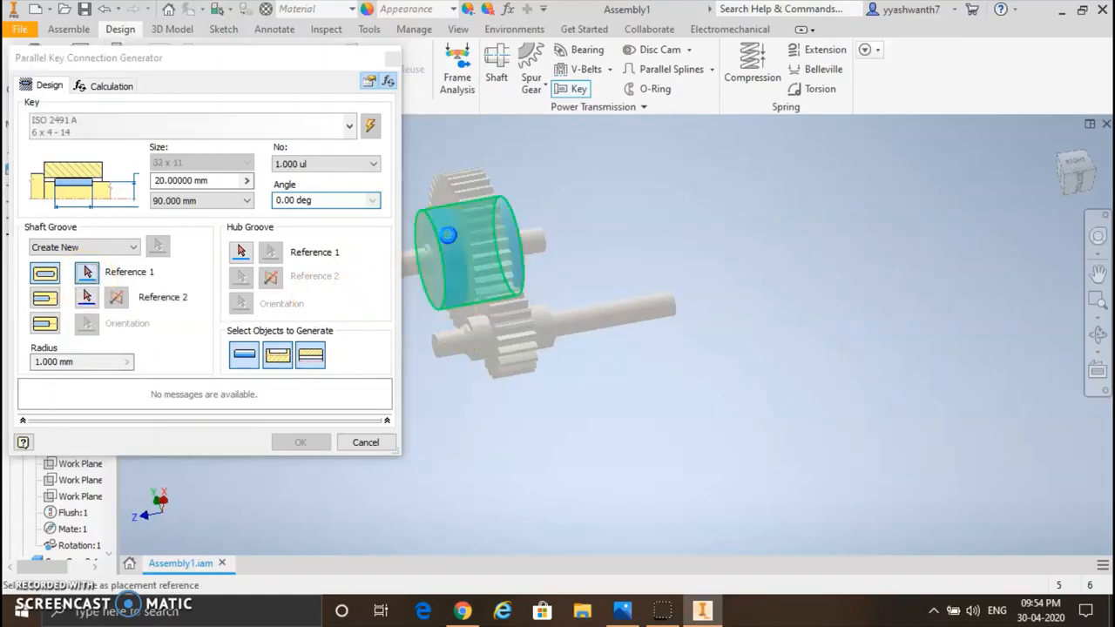
pyautogui.click(442, 270)
pyautogui.click(487, 259)
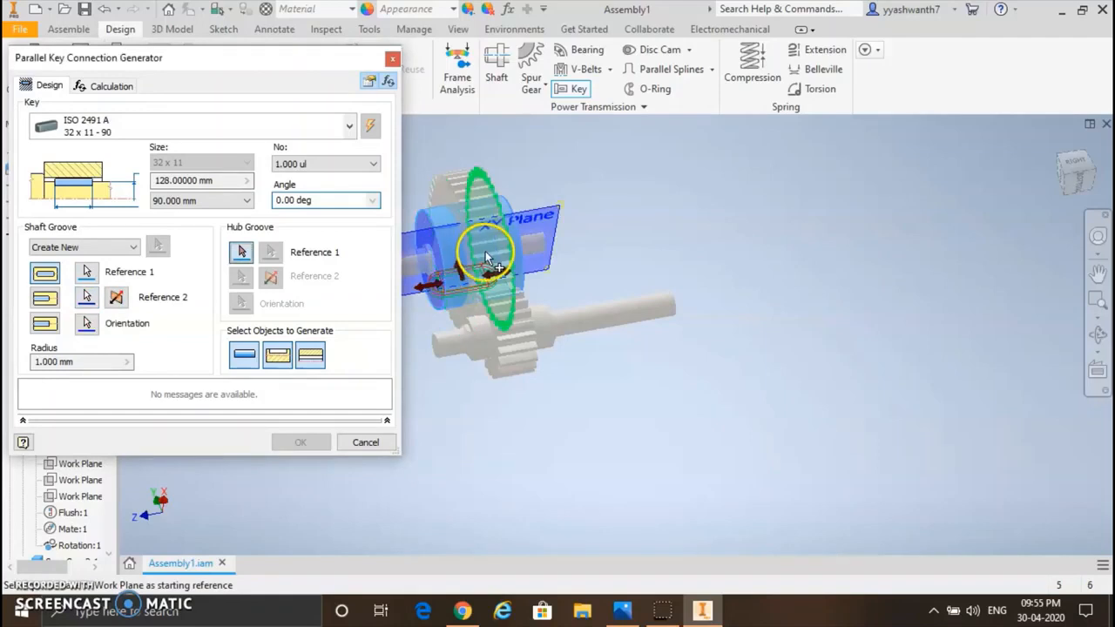
# Step: Reference the hub groove to the large gear's side face and a tooth-tip edge as its centre point reference
pyautogui.click(242, 252)
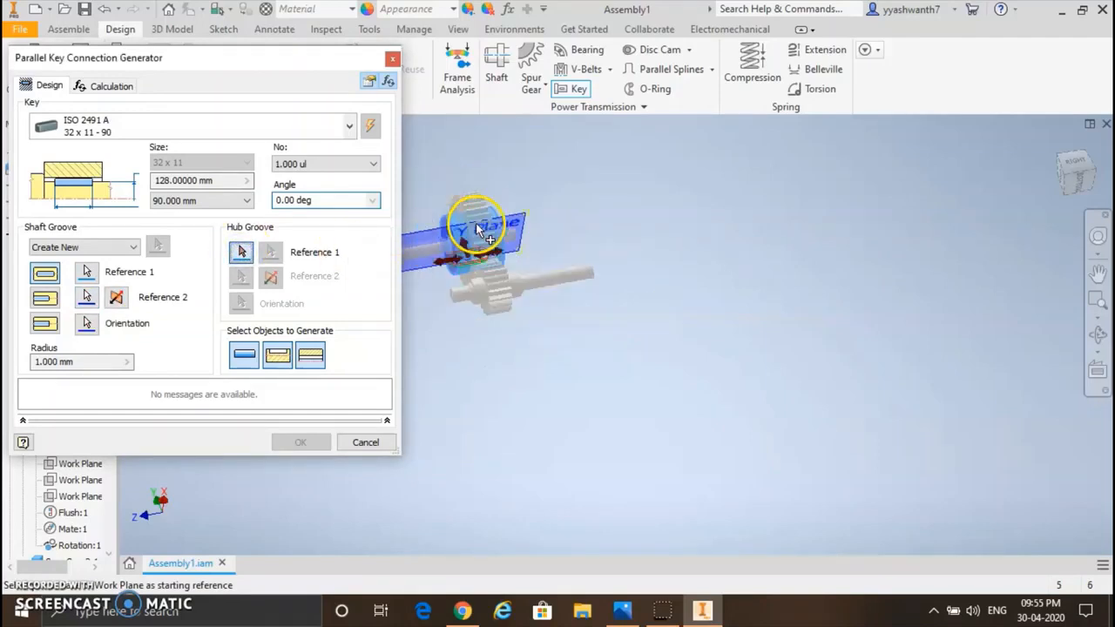
pyautogui.scroll(5, 470, 224)
pyautogui.scroll(-3, 476, 229)
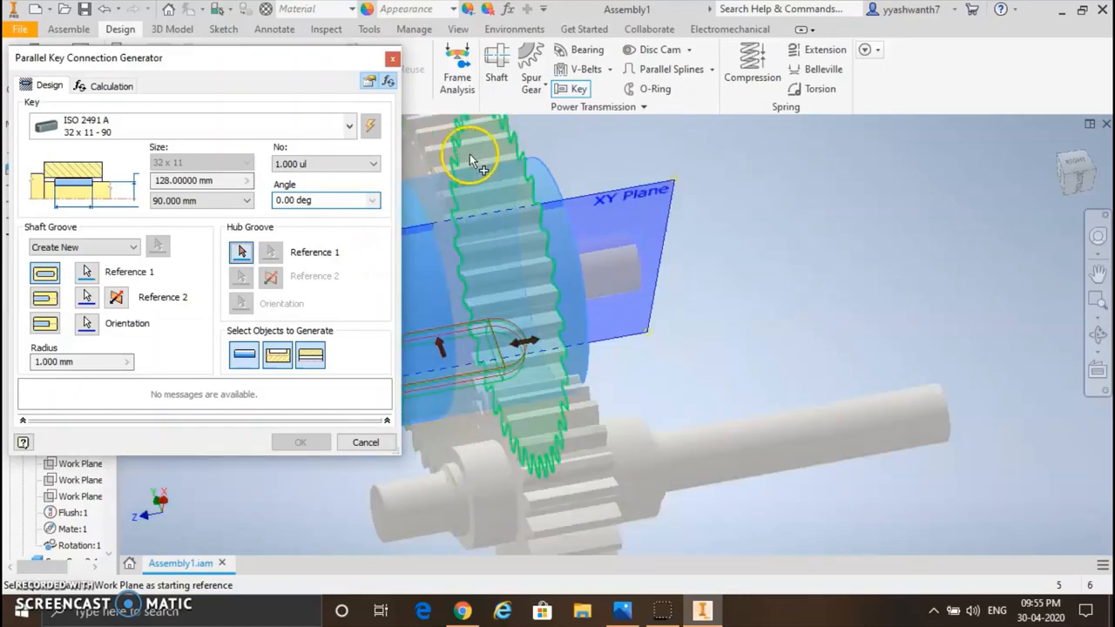
pyautogui.click(520, 160)
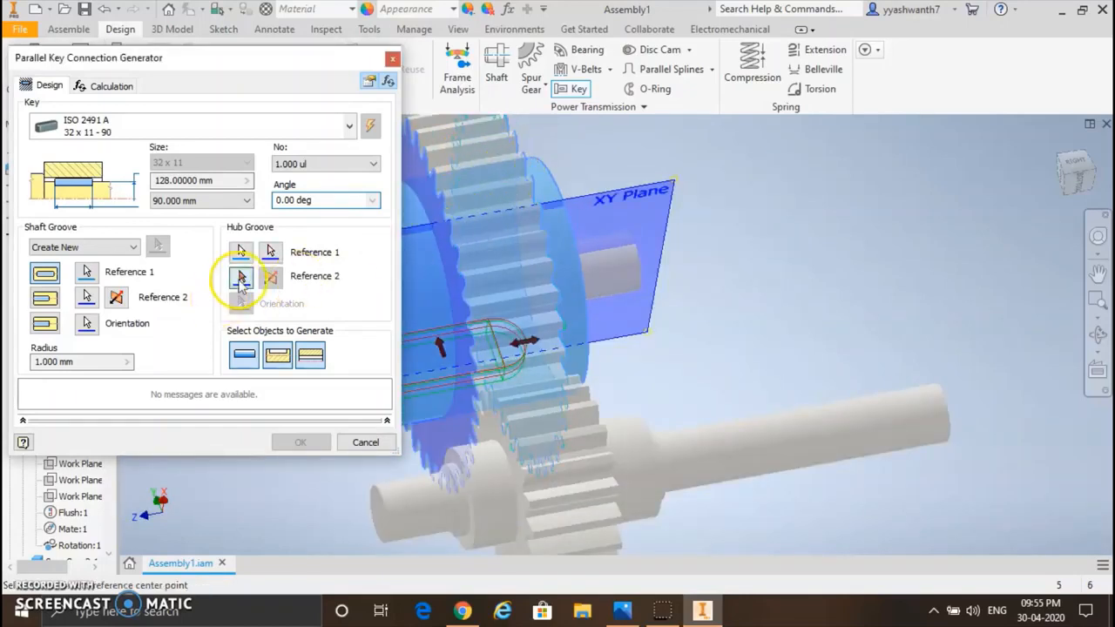
pyautogui.scroll(-4, 514, 200)
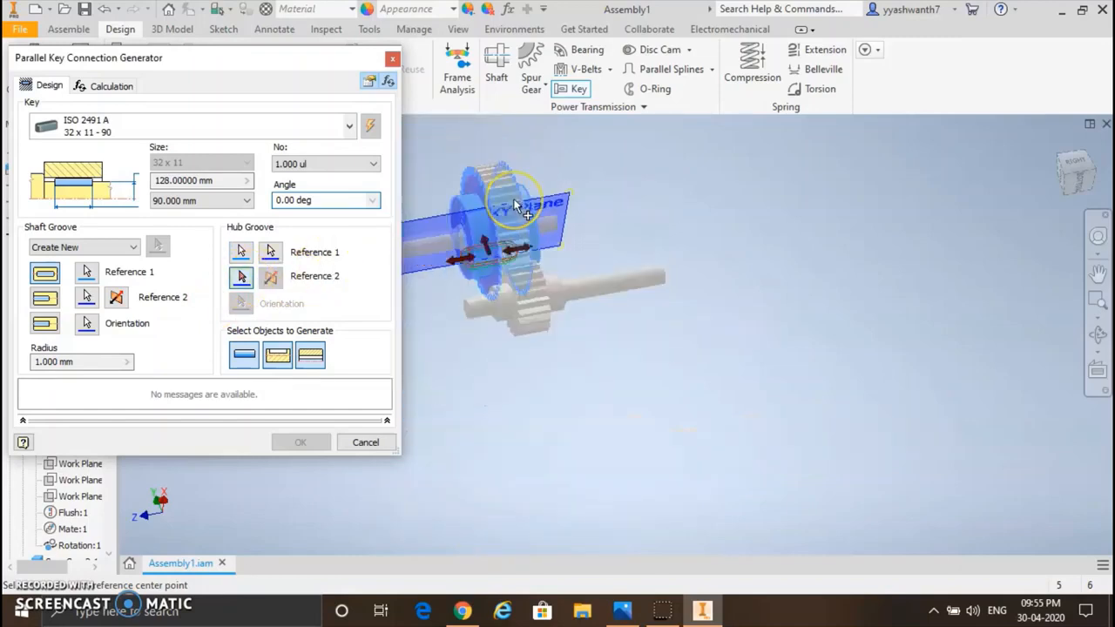
pyautogui.scroll(7, 514, 200)
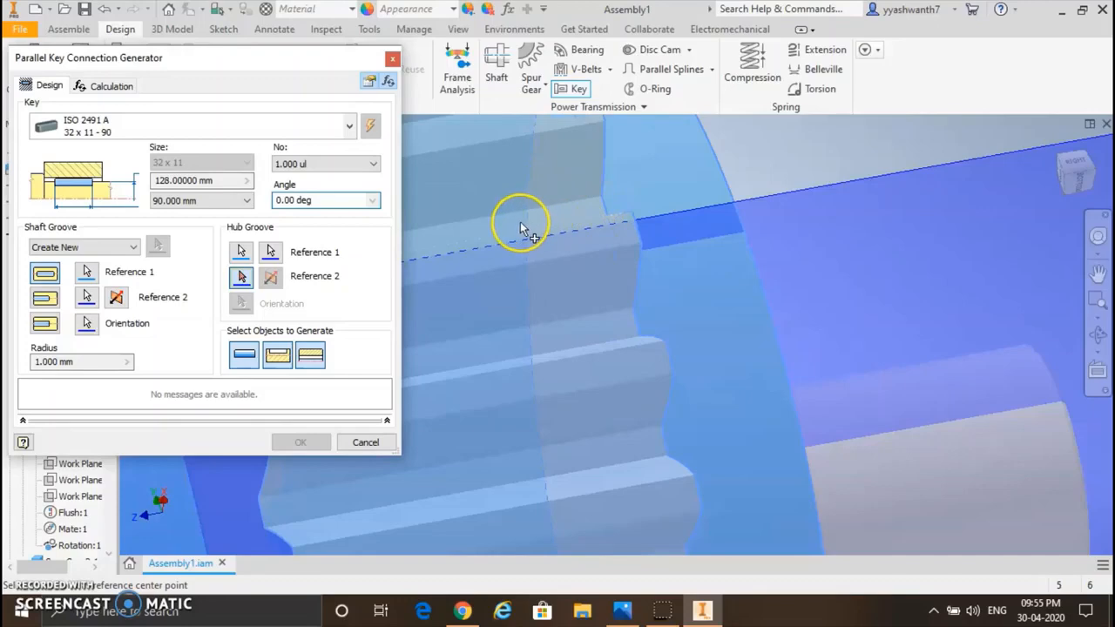
pyautogui.scroll(-5, 520, 221)
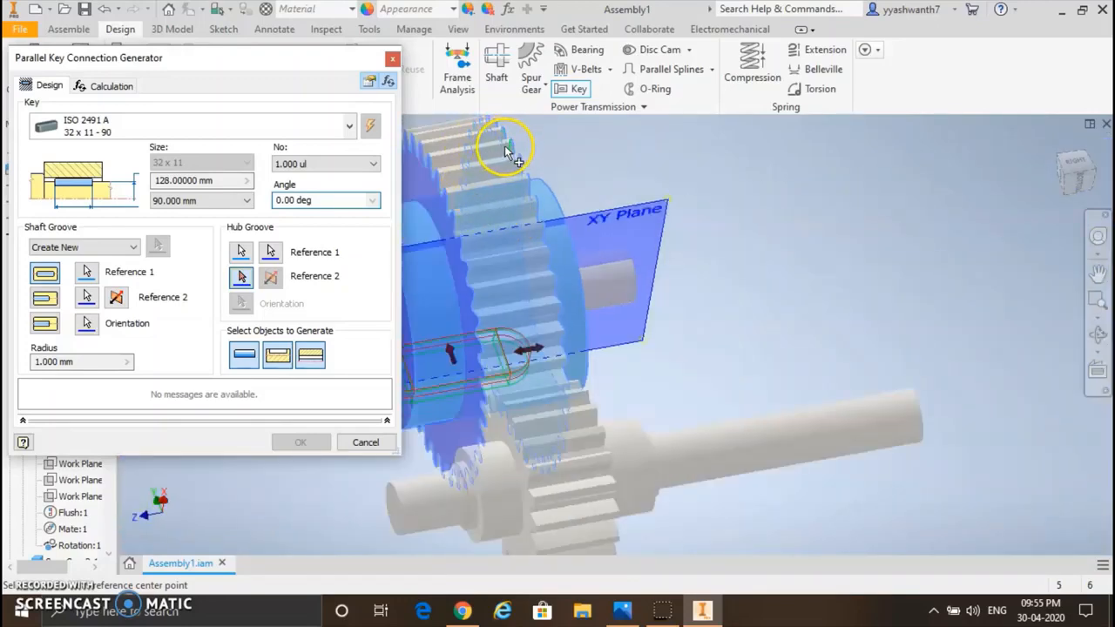
pyautogui.scroll(4, 503, 149)
pyautogui.scroll(2, 505, 152)
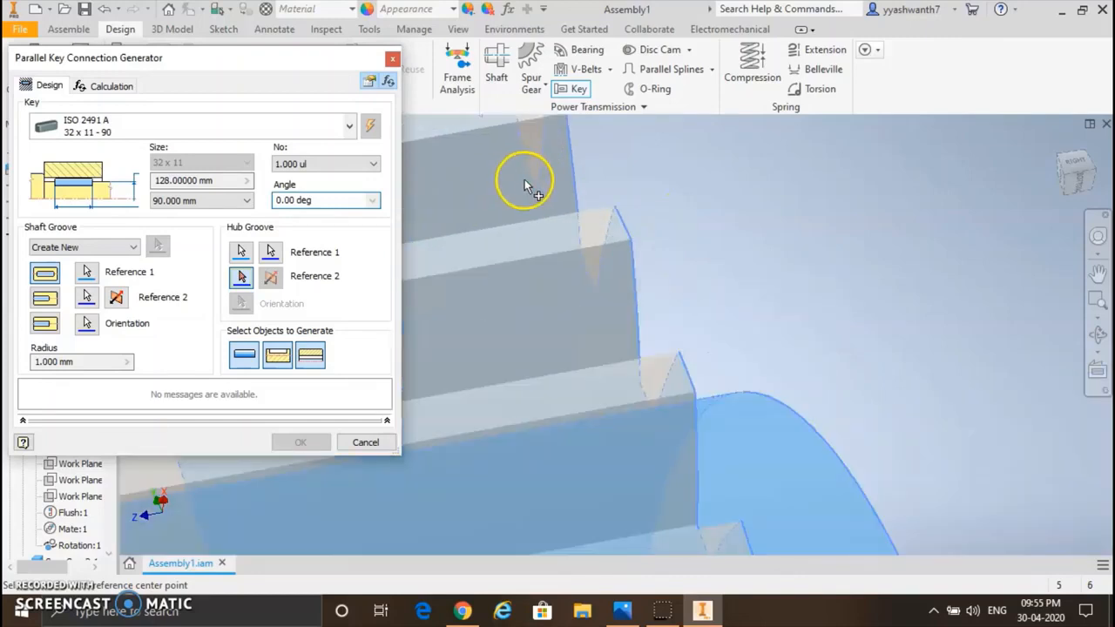
pyautogui.click(528, 181)
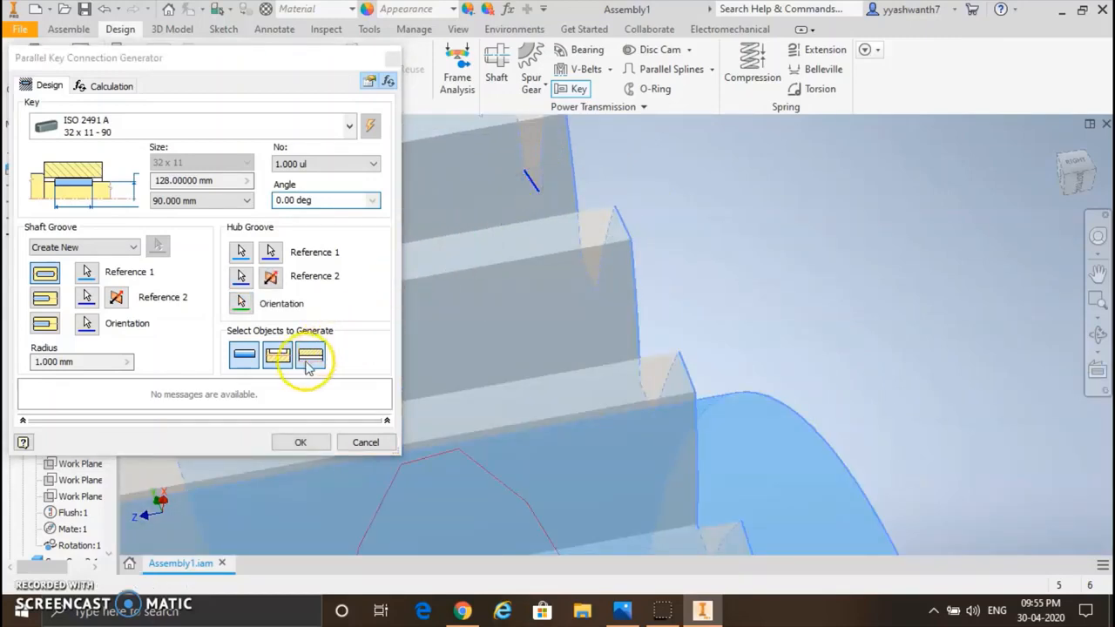
# Step: Generate the ISO 2491 A 32 x 11 - 90 key with its shaft and hub keyways, accepting the proposed file names
pyautogui.scroll(-8, 513, 283)
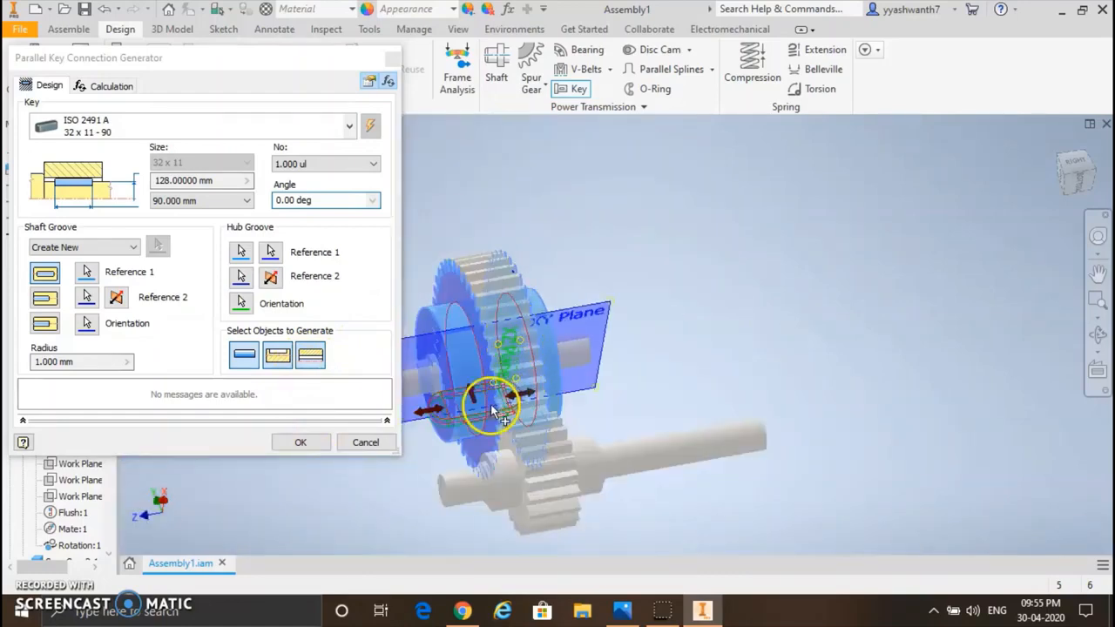
pyautogui.click(303, 444)
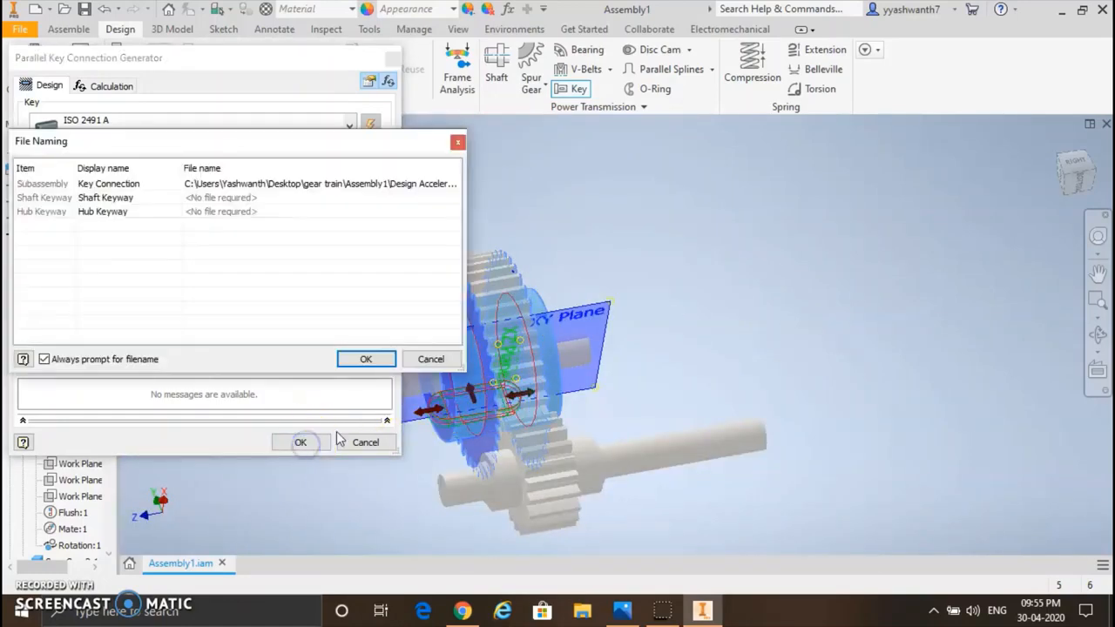
pyautogui.click(367, 359)
pyautogui.click(515, 380)
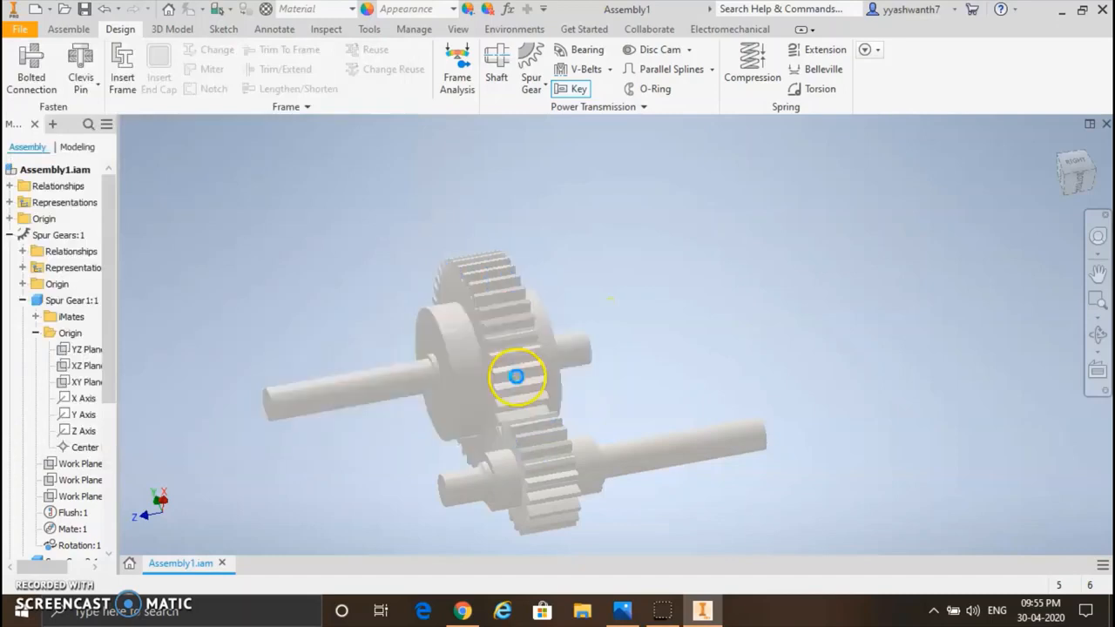
pyautogui.click(565, 404)
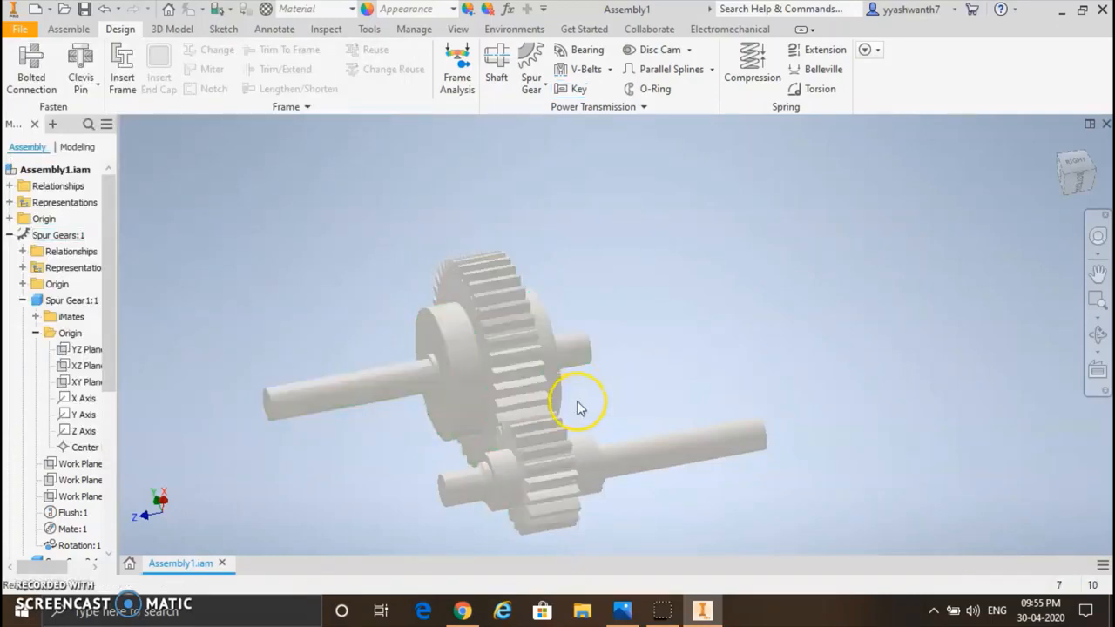
# Step: Examine the gear train from several sides to check the key connection between the first shaft and the large gear
pyautogui.click(1097, 338)
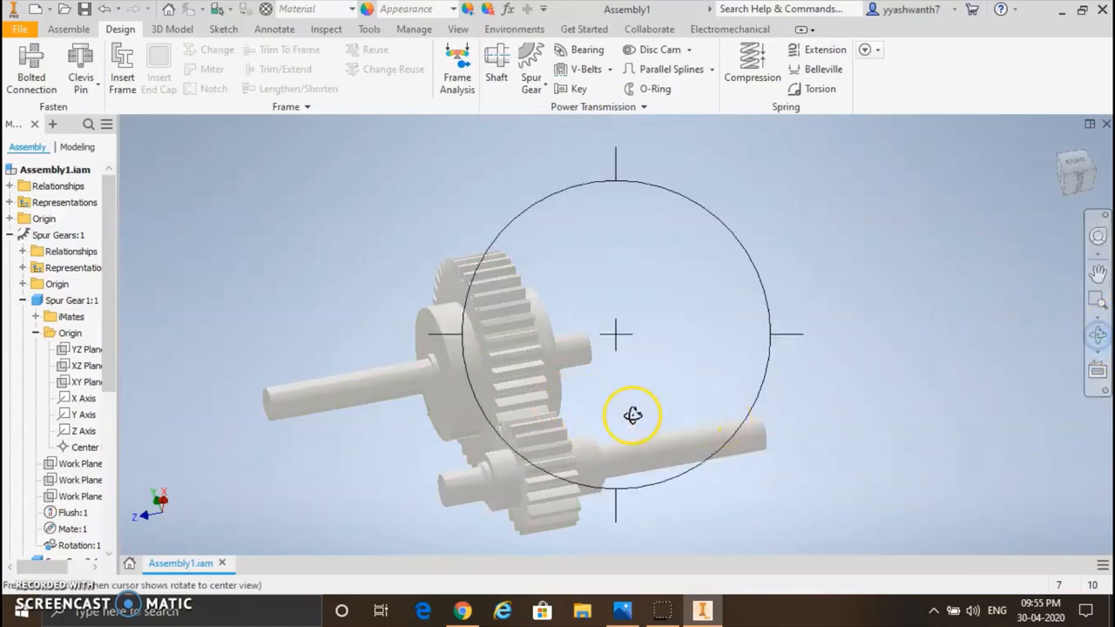
pyautogui.moveTo(632, 415); pyautogui.dragTo(886, 89)
pyautogui.moveTo(589, 294); pyautogui.dragTo(572, 391)
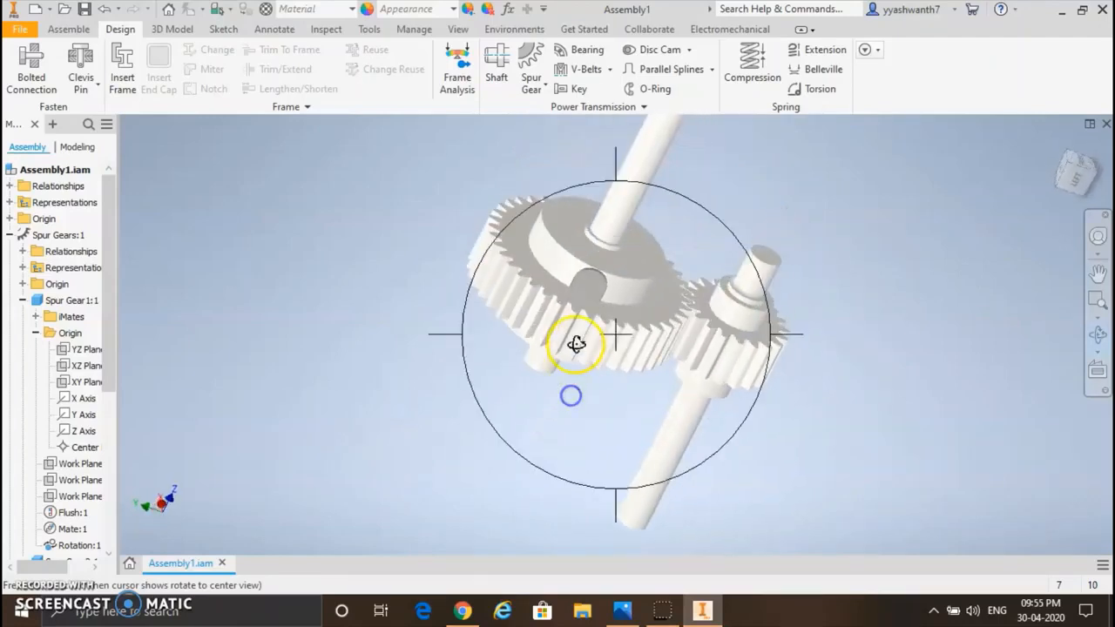
pyautogui.moveTo(574, 341); pyautogui.dragTo(206, 484)
pyautogui.moveTo(406, 428); pyautogui.dragTo(353, 448)
pyautogui.press('Escape')
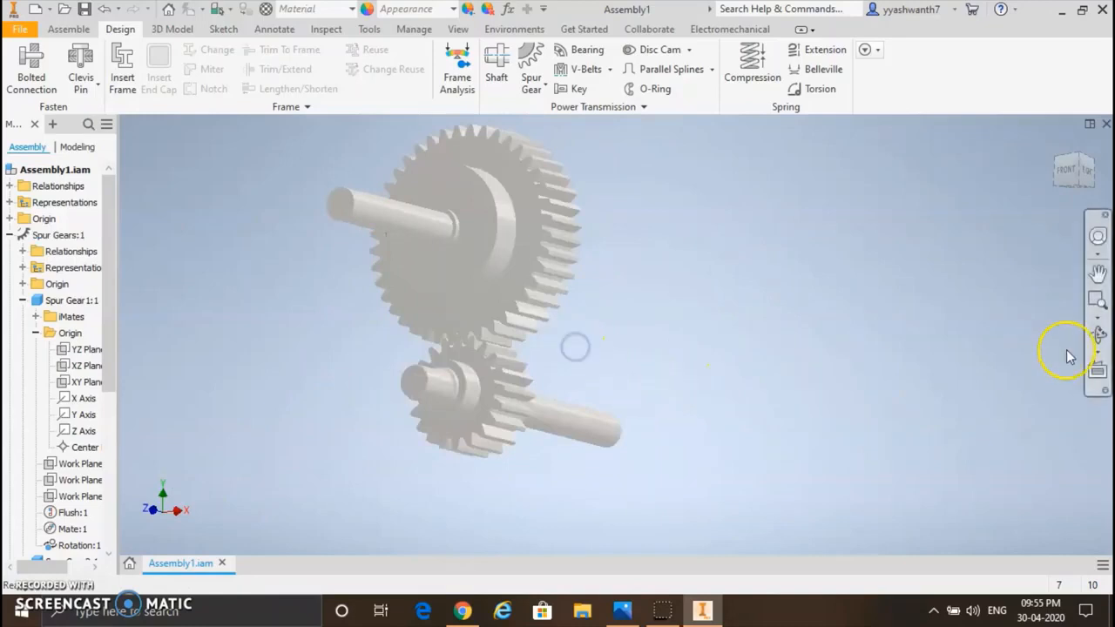
pyautogui.click(1097, 332)
pyautogui.moveTo(776, 378); pyautogui.dragTo(575, 303)
pyautogui.click(156, 559)
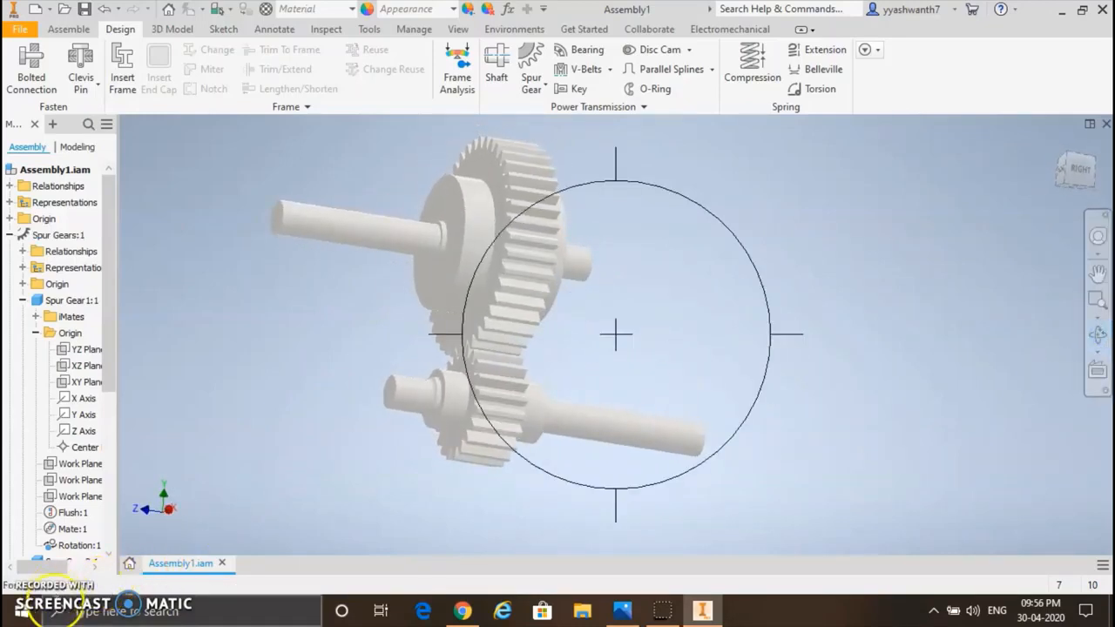
pyautogui.press('Escape')
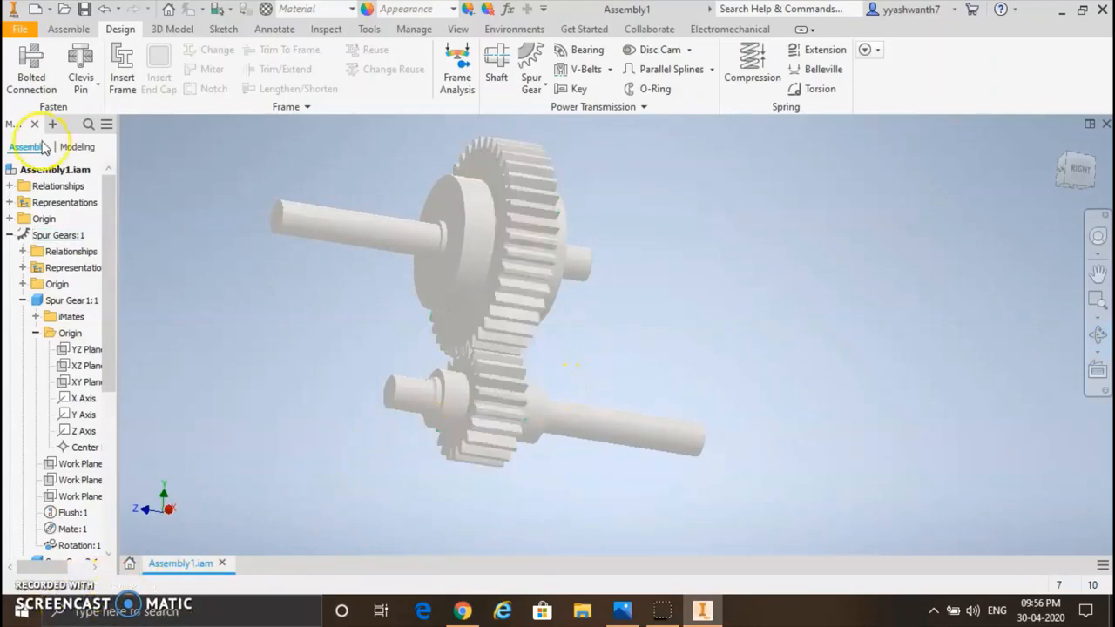
# Step: Start a parallel key connection with its shaft groove on the second shaft's large cylinder, starting from that cylinder's end face
pyautogui.click(571, 88)
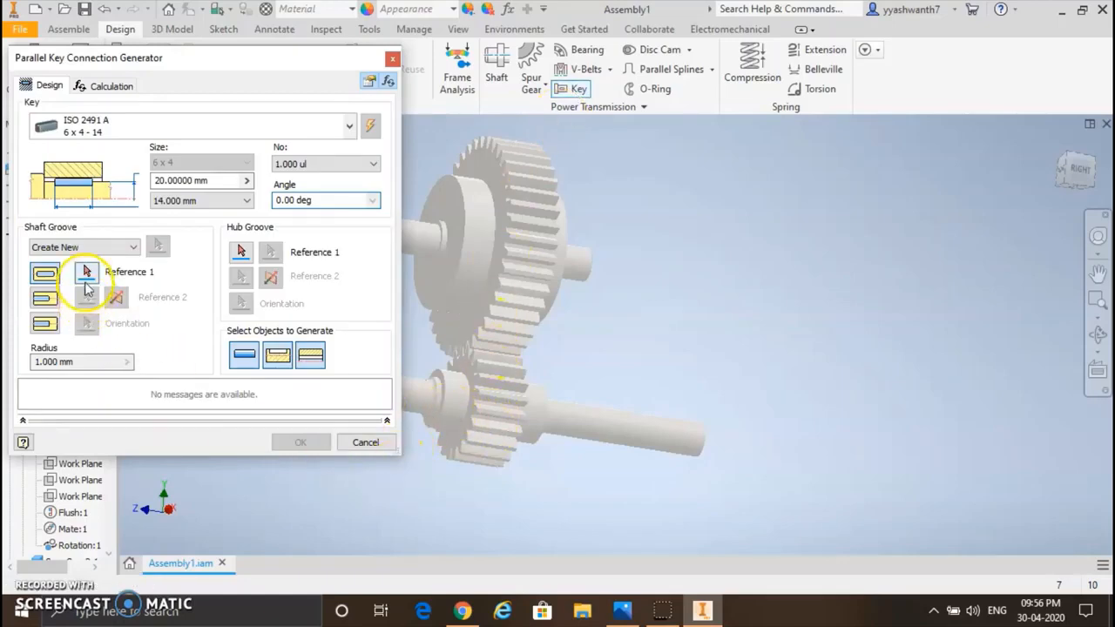
pyautogui.click(455, 405)
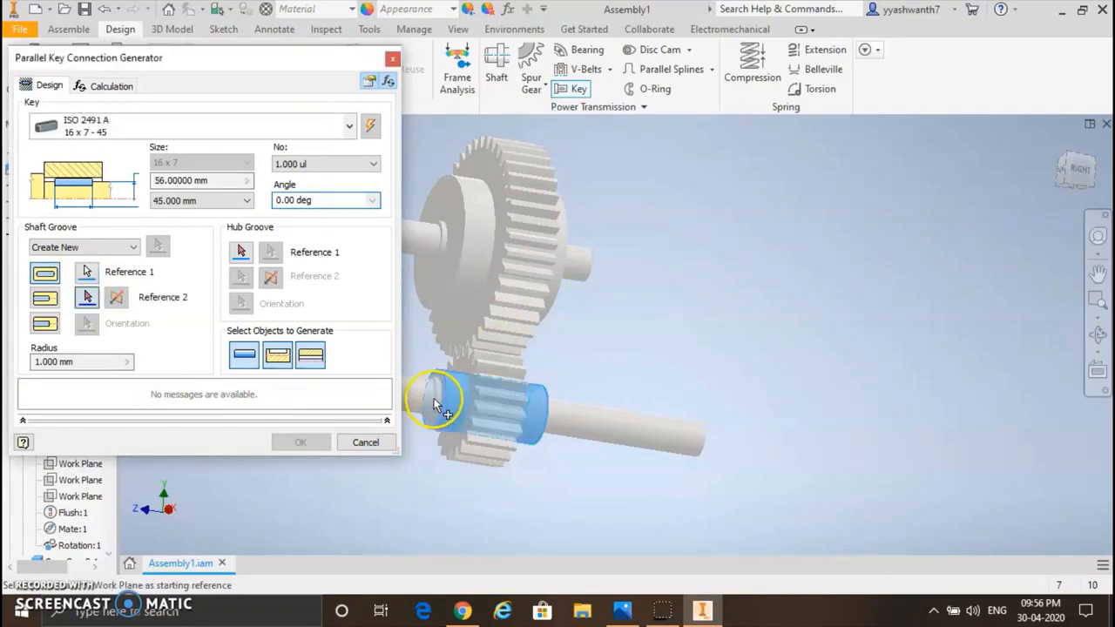
pyautogui.scroll(-5, 438, 403)
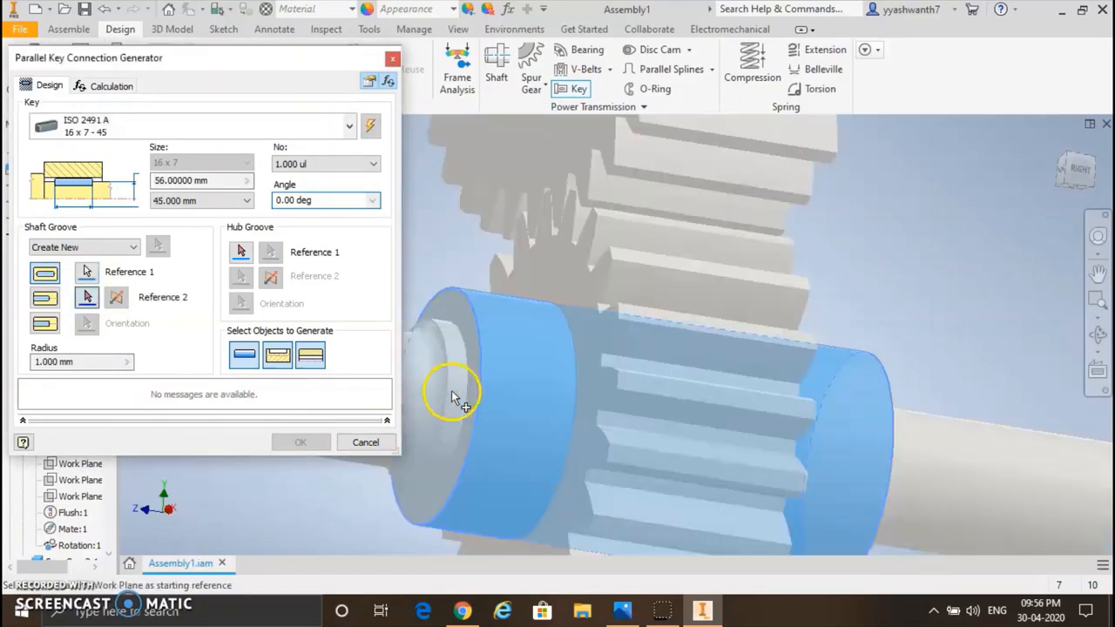
pyautogui.click(476, 377)
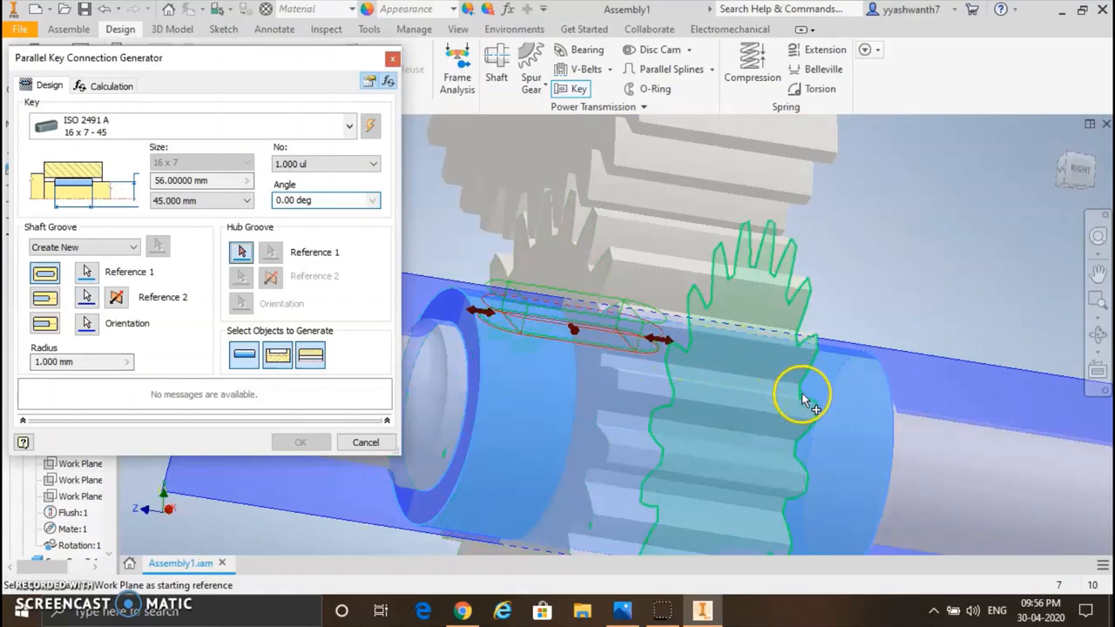
# Step: Reference the hub groove to the small gear's side face and a curved tooth edge as its centre point reference
pyautogui.click(809, 355)
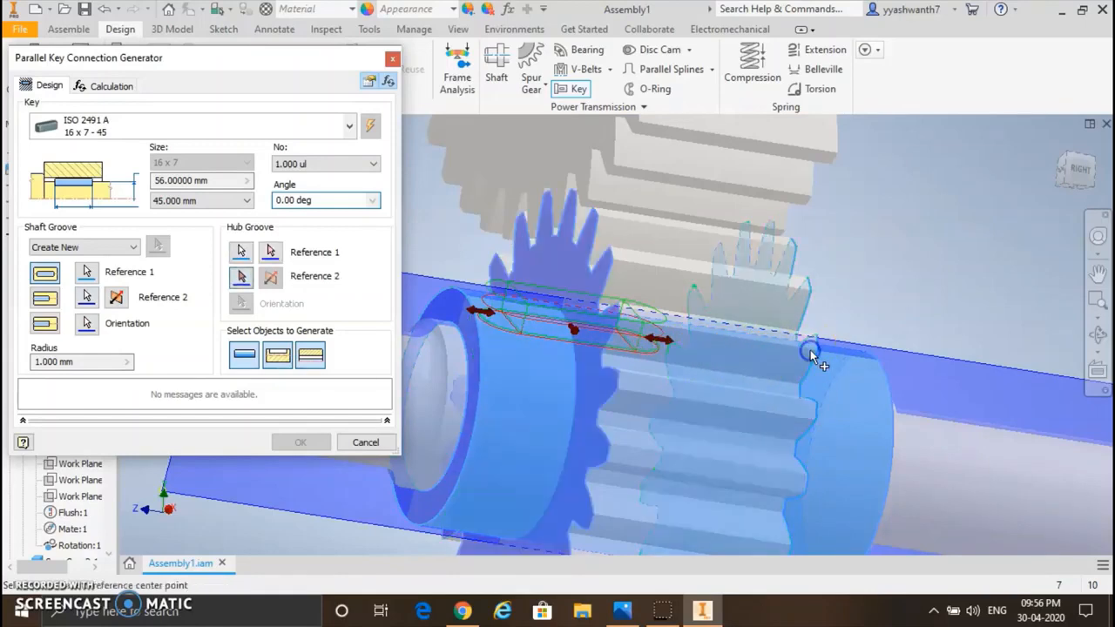
pyautogui.click(803, 398)
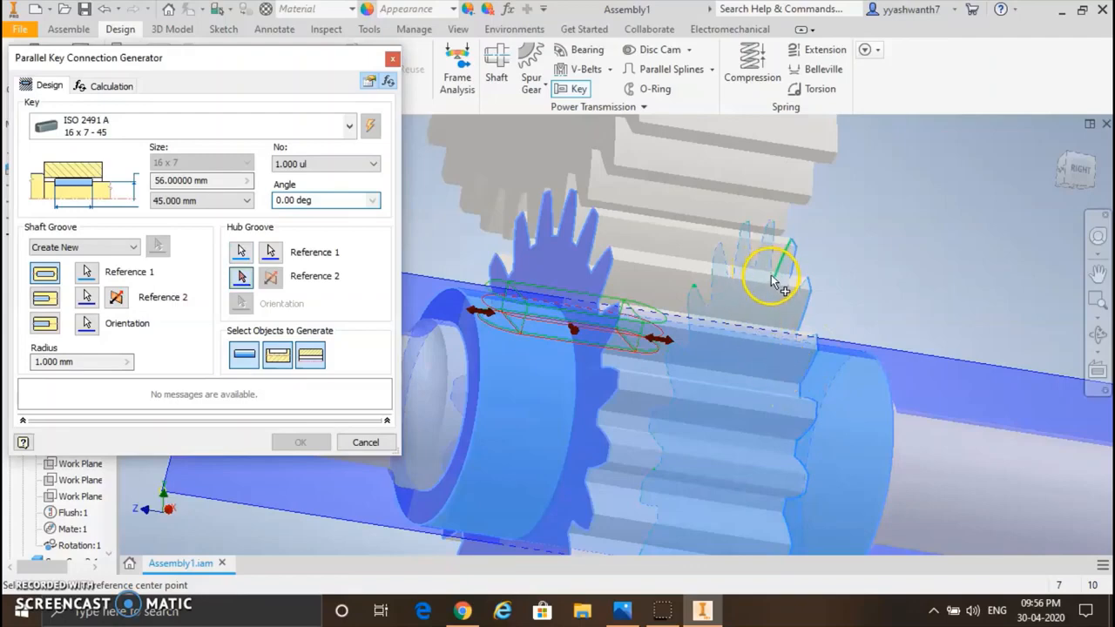
pyautogui.scroll(3, 770, 276)
pyautogui.scroll(-8, 770, 275)
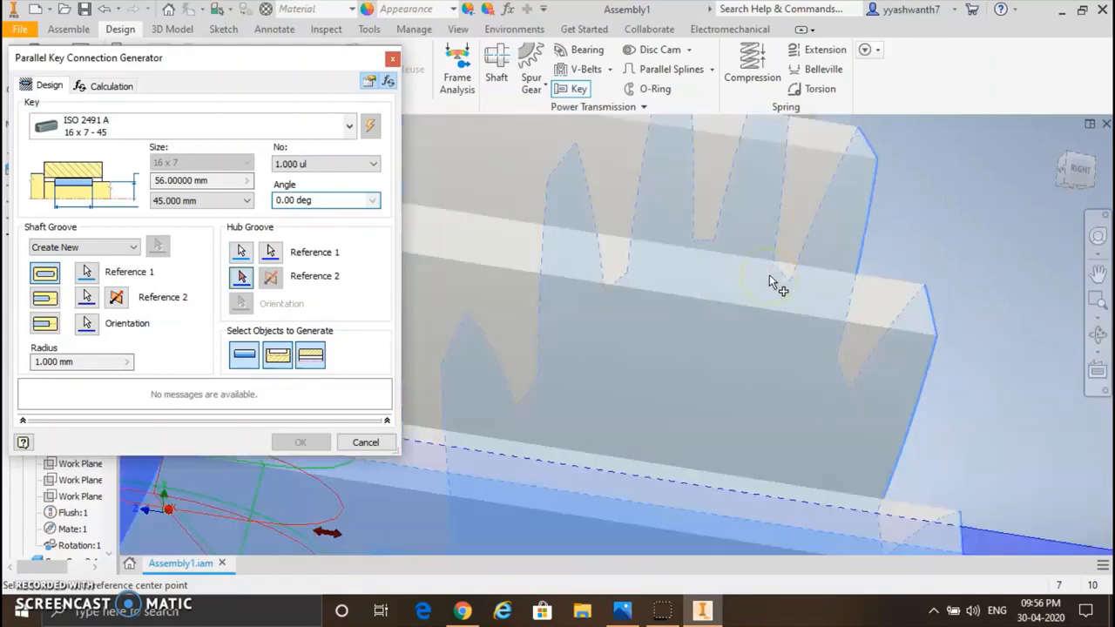
pyautogui.click(779, 271)
pyautogui.scroll(6, 637, 343)
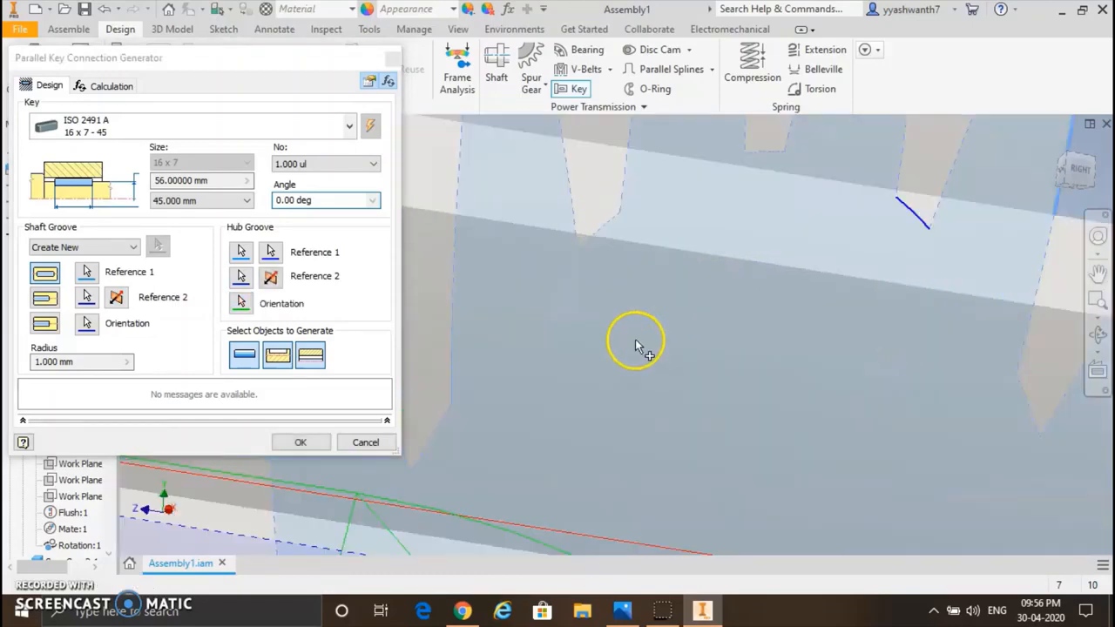
pyautogui.scroll(3, 635, 342)
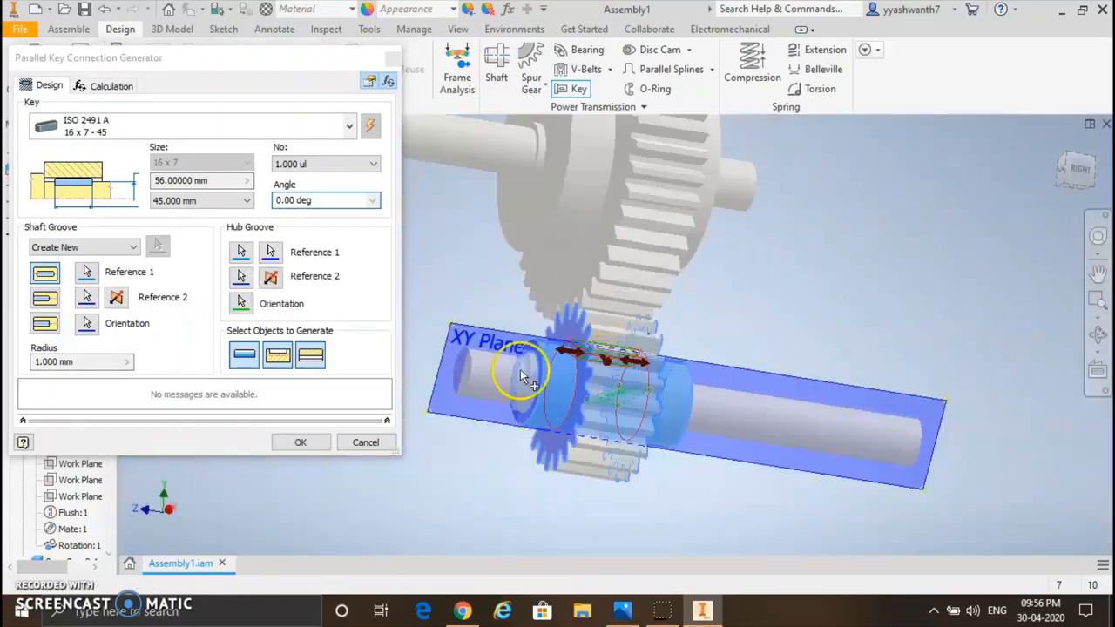
# Step: Lengthen the key to 90 mm and reposition it around and along the second shaft's large cylinder so it spans the small gear's width
pyautogui.click(1098, 334)
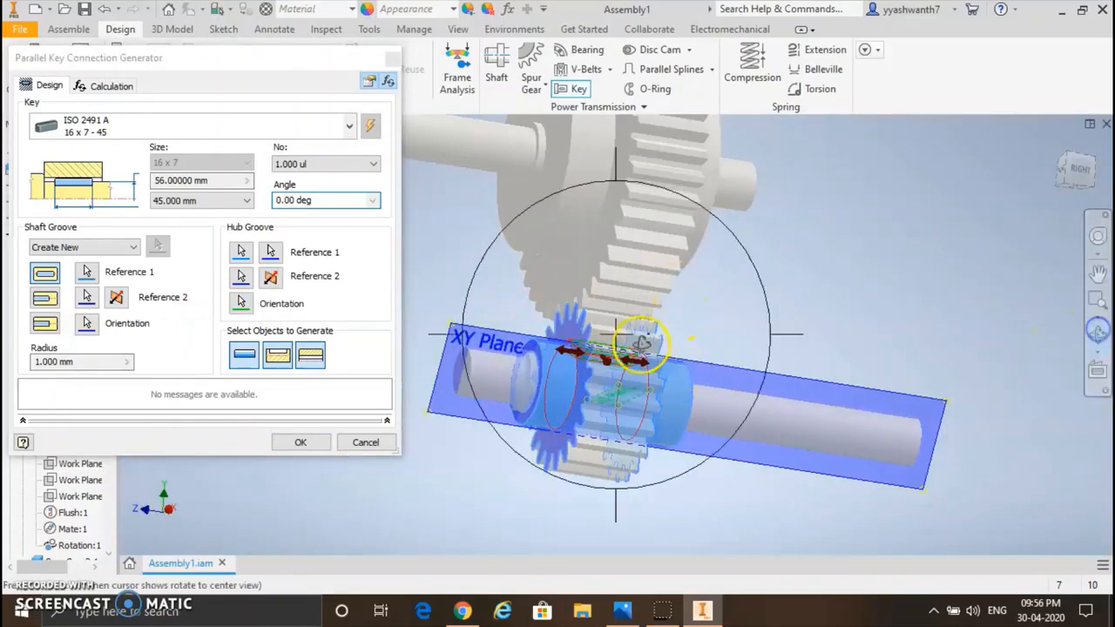
pyautogui.moveTo(609, 337); pyautogui.dragTo(576, 335)
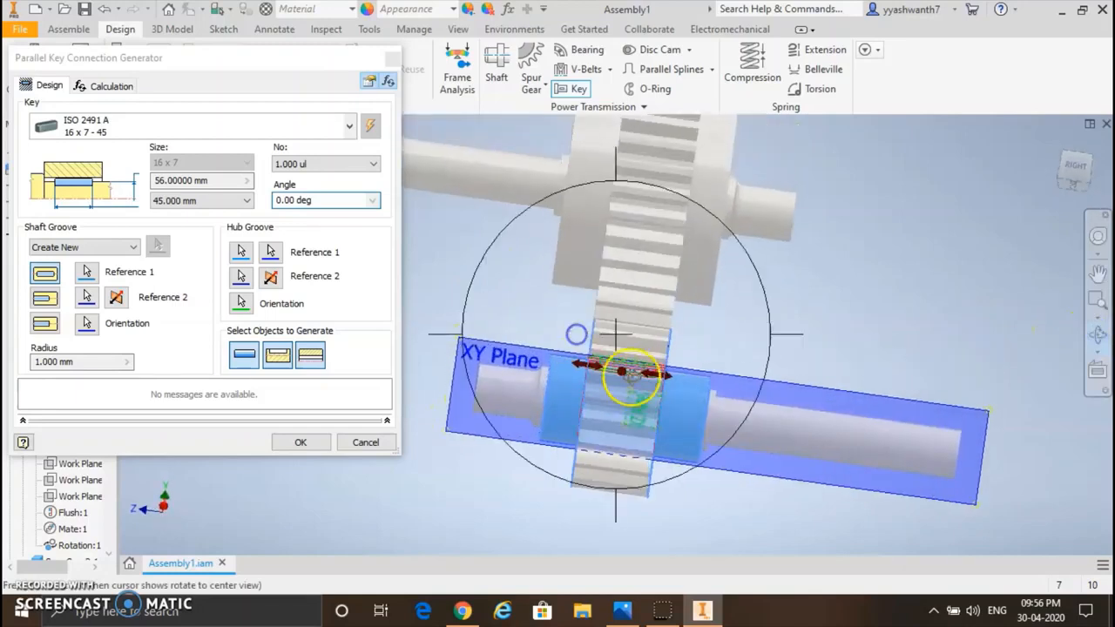
pyautogui.press('Escape')
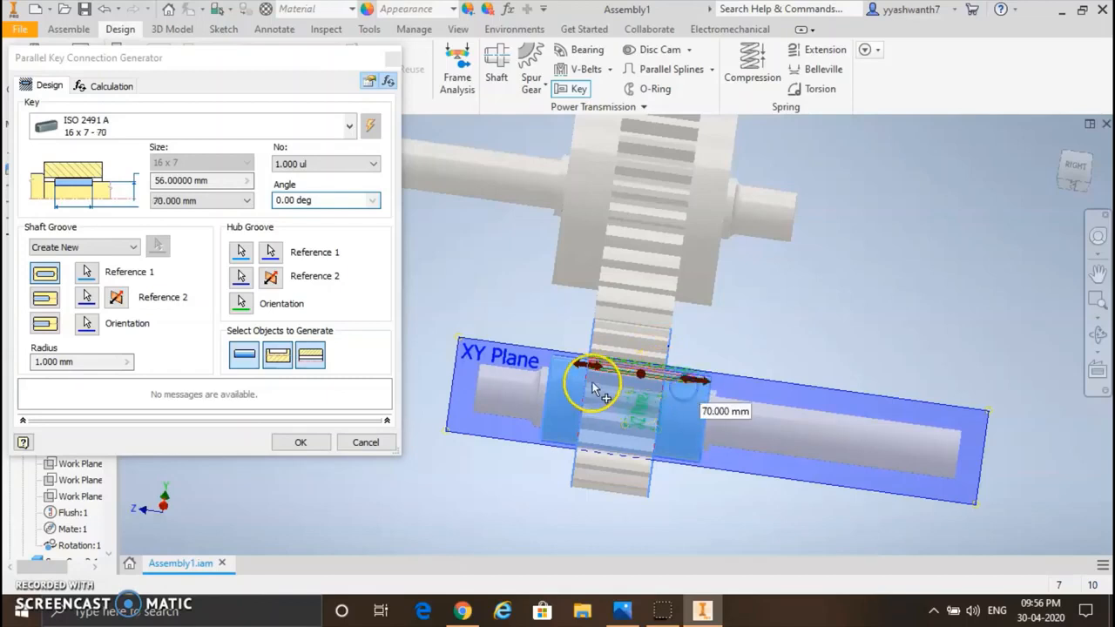
pyautogui.moveTo(595, 365); pyautogui.dragTo(574, 366)
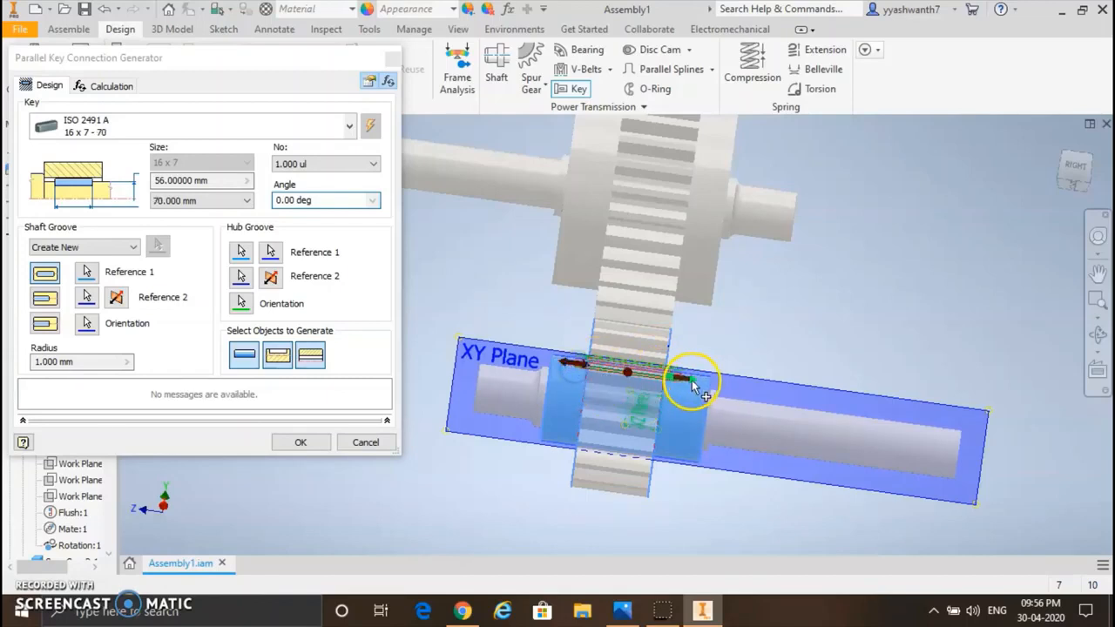
pyautogui.moveTo(684, 392); pyautogui.dragTo(633, 396)
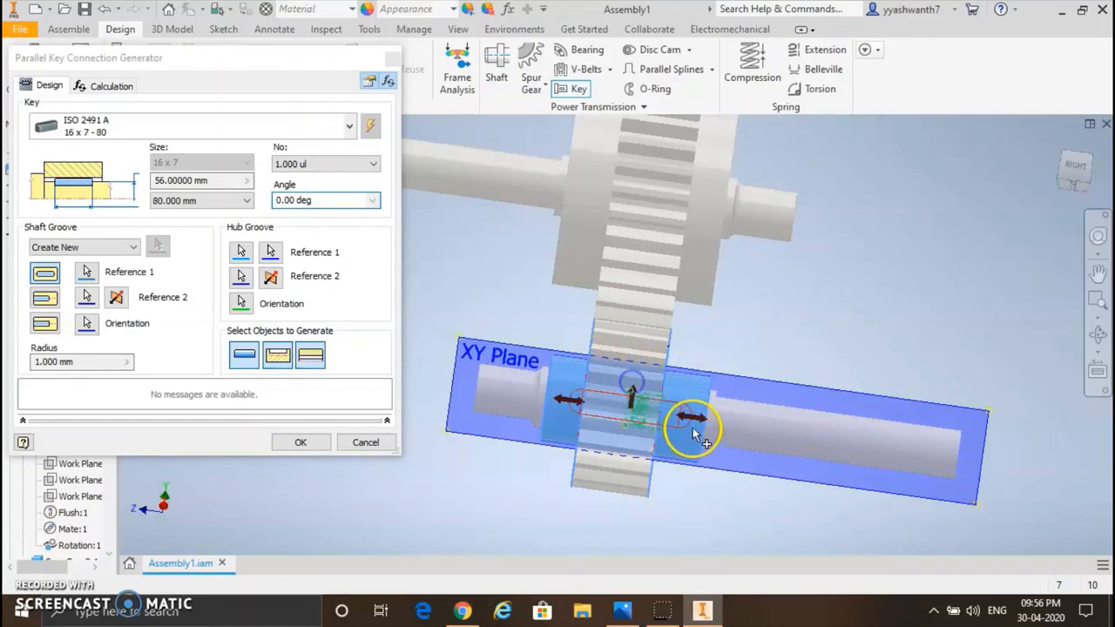
pyautogui.moveTo(694, 420)
pyautogui.mouseDown()
pyautogui.moveTo(716, 418)
pyautogui.moveTo(688, 424)
pyautogui.mouseUp()
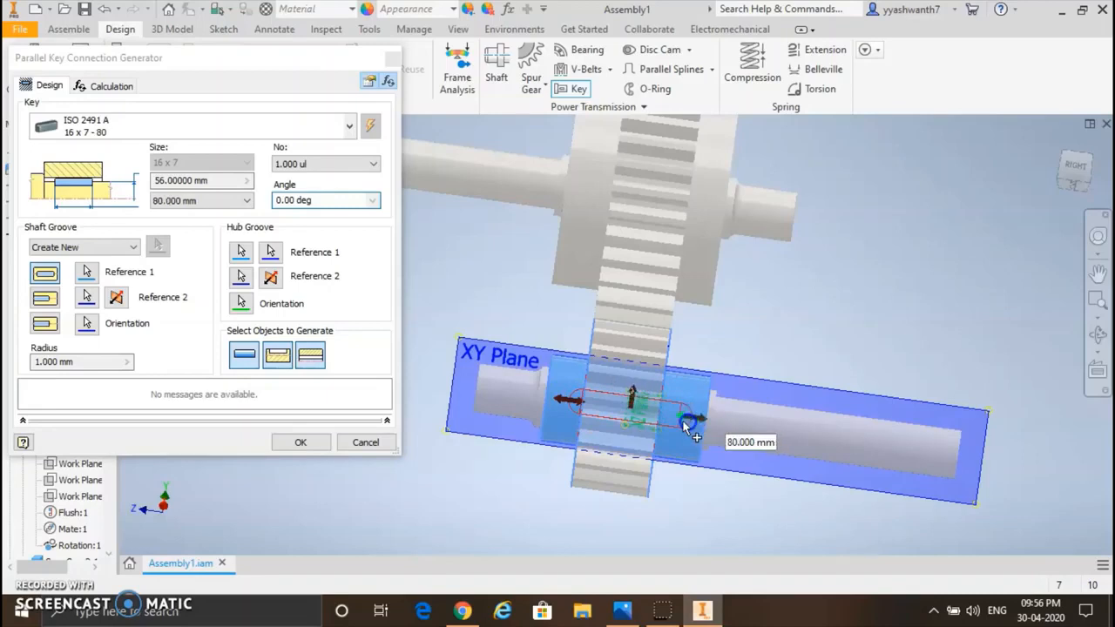
pyautogui.moveTo(563, 403); pyautogui.dragTo(562, 399)
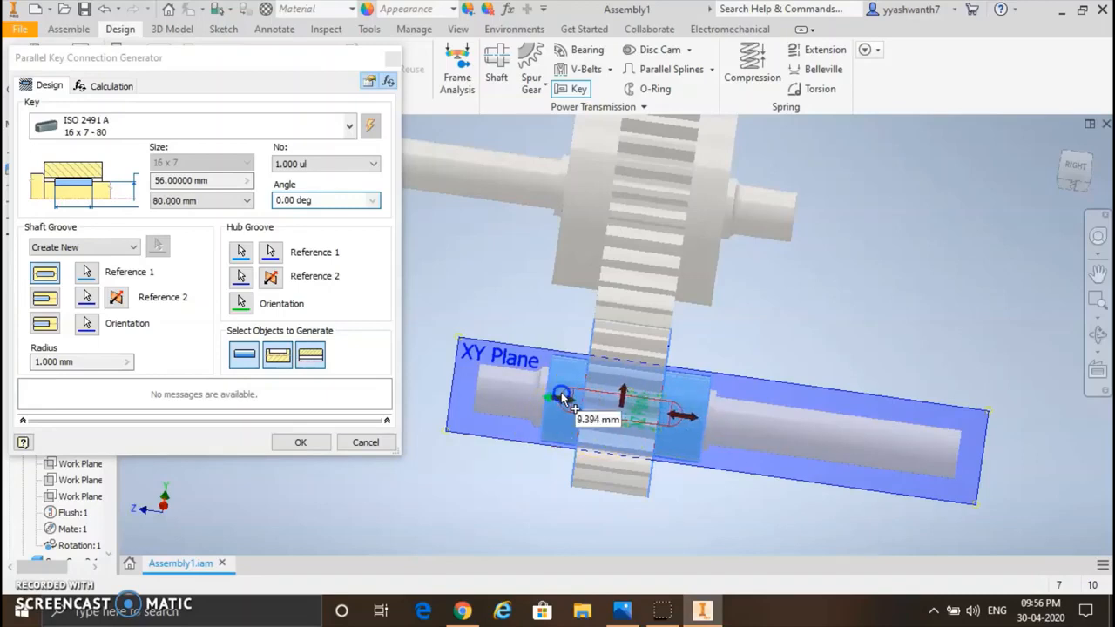
pyautogui.click(679, 419)
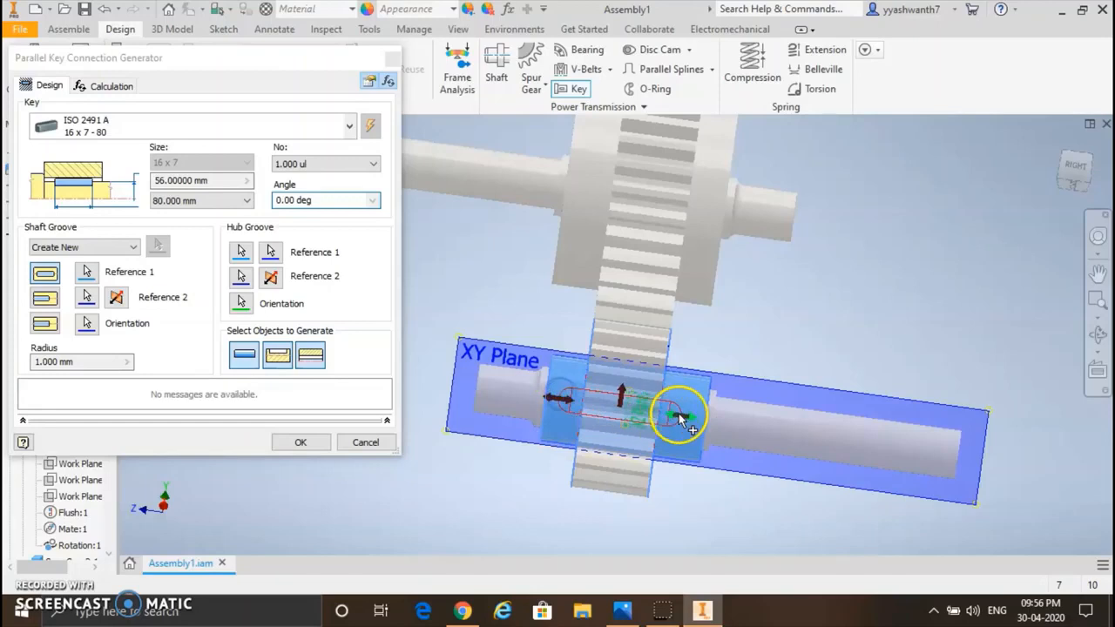
pyautogui.click(559, 398)
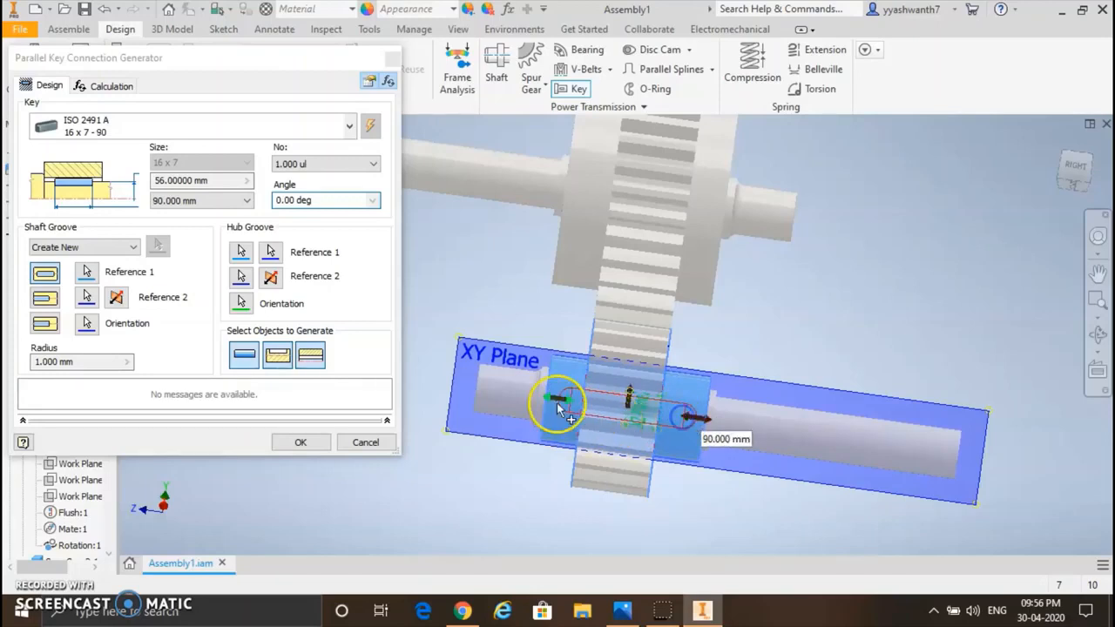
pyautogui.moveTo(560, 400); pyautogui.dragTo(550, 398)
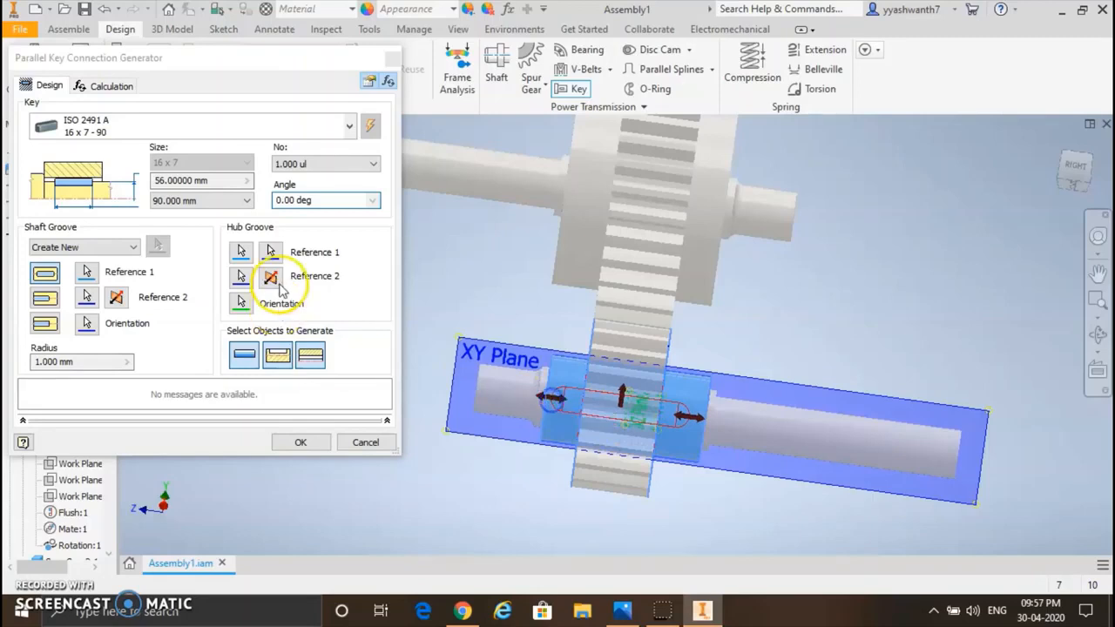
# Step: Generate the ISO 2491 A 16 x 7 - 90 key with its shaft and hub keyways, accepting the proposed file names
pyautogui.click(300, 442)
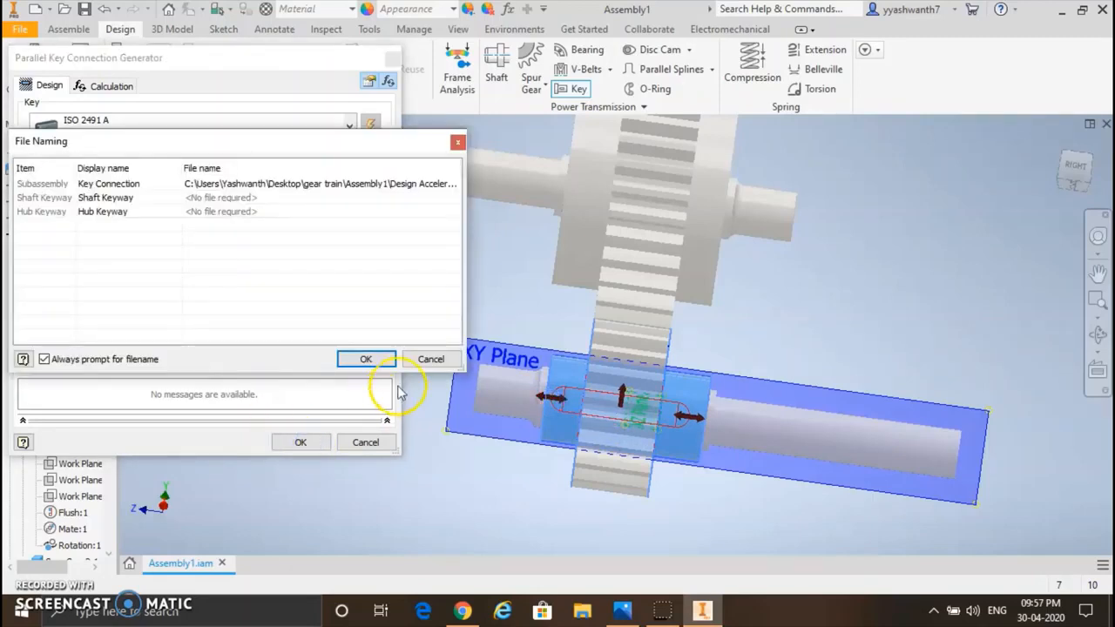
pyautogui.click(366, 359)
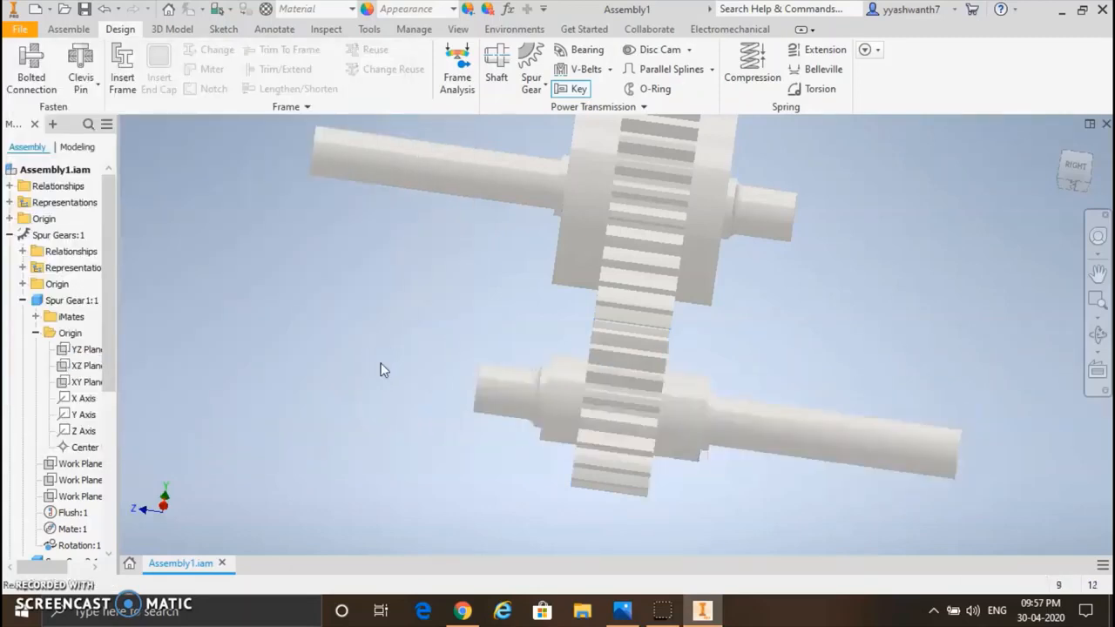
pyautogui.click(1097, 334)
pyautogui.moveTo(635, 376); pyautogui.dragTo(846, 290)
pyautogui.moveTo(891, 333); pyautogui.dragTo(666, 282)
pyautogui.press('Escape')
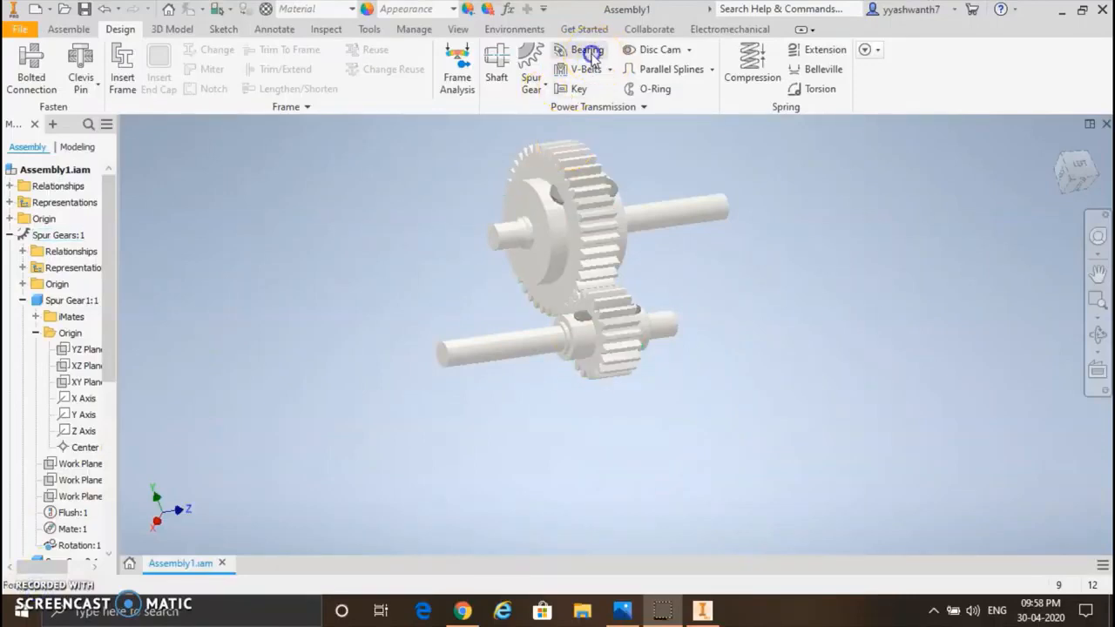
# Step: Start a bearing on the long, thin cylinder of the small gear's shaft, using the adjacent shoulder face as its start plane
pyautogui.click(588, 52)
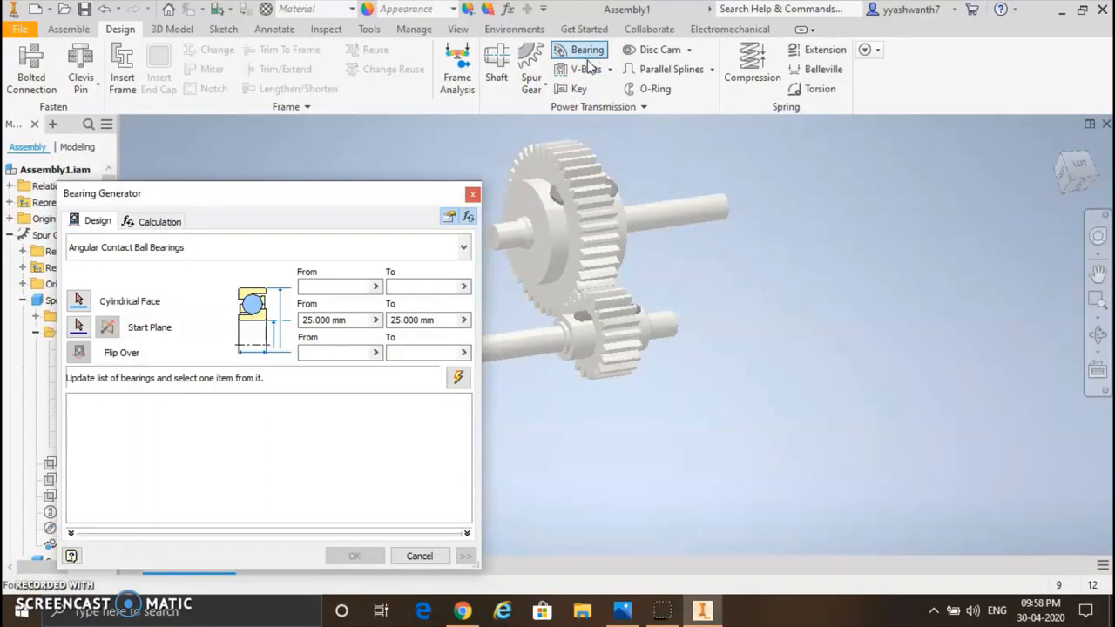
pyautogui.moveTo(334, 197); pyautogui.dragTo(285, 129)
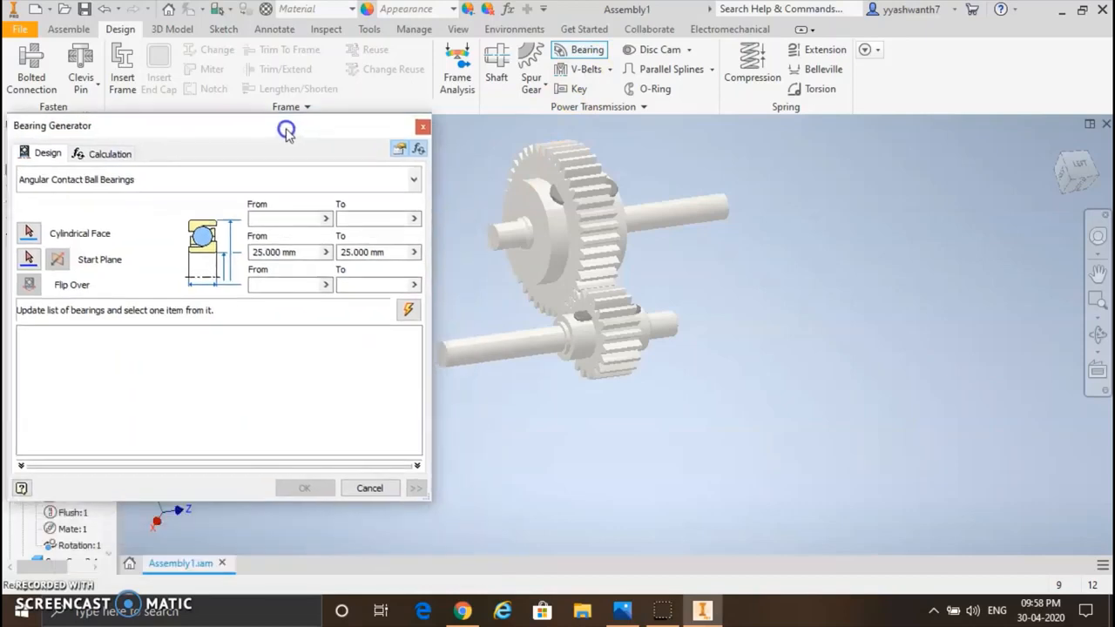
pyautogui.click(29, 231)
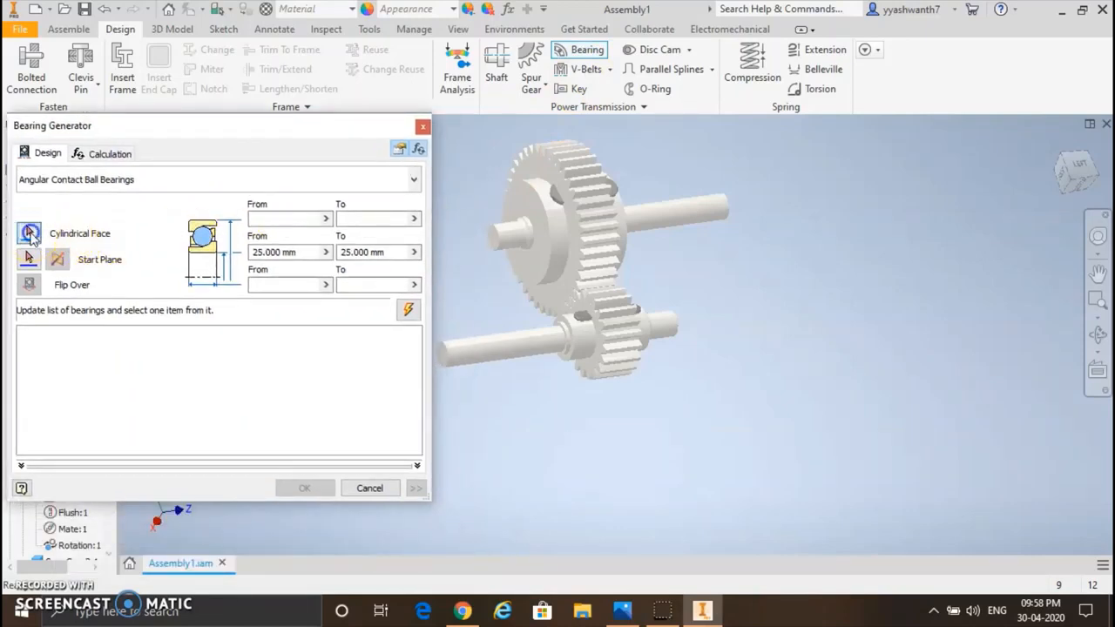
pyautogui.click(532, 343)
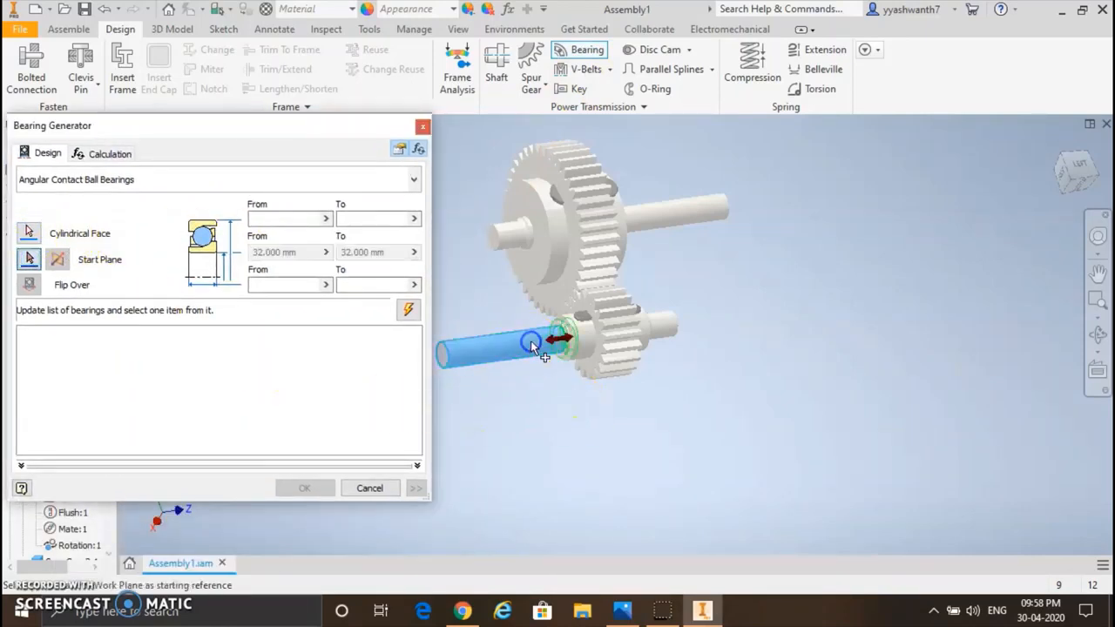
pyautogui.click(568, 343)
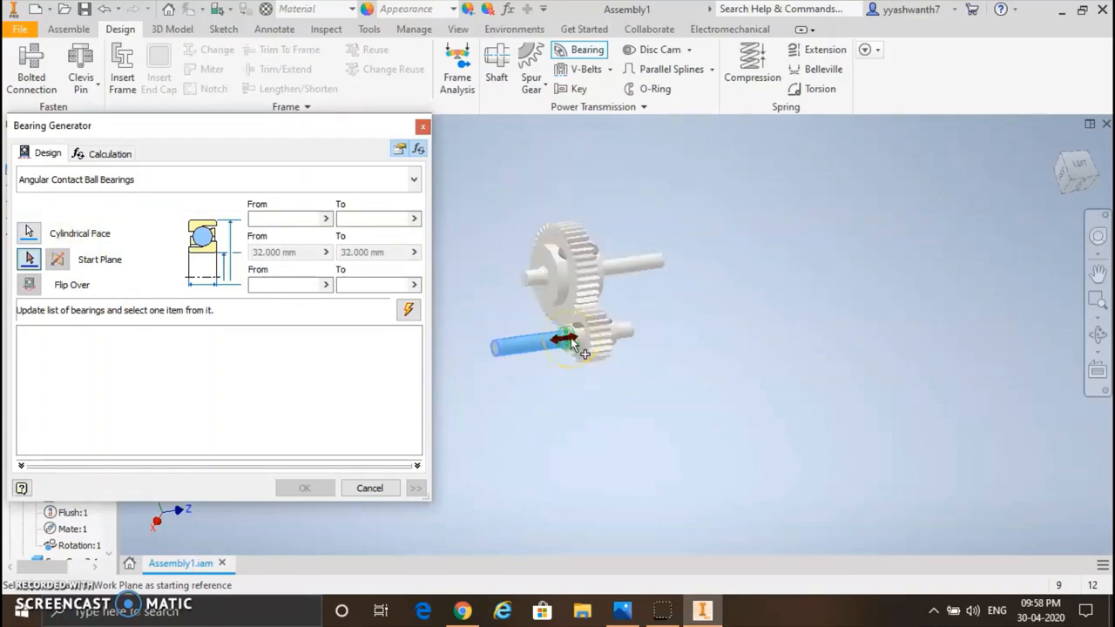
pyautogui.scroll(5, 570, 340)
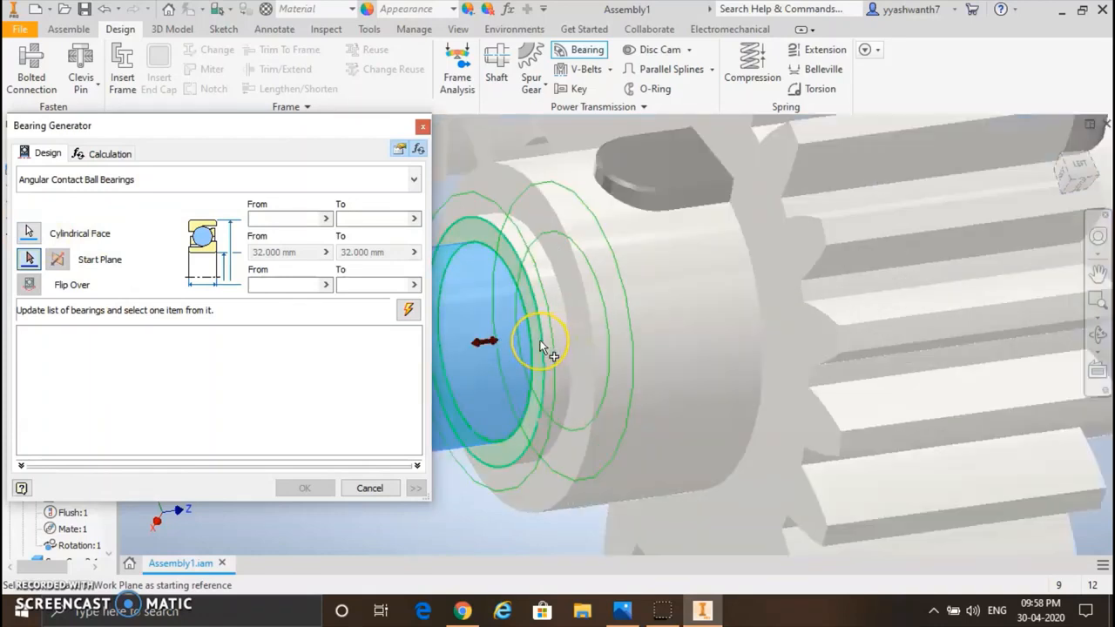
pyautogui.click(540, 344)
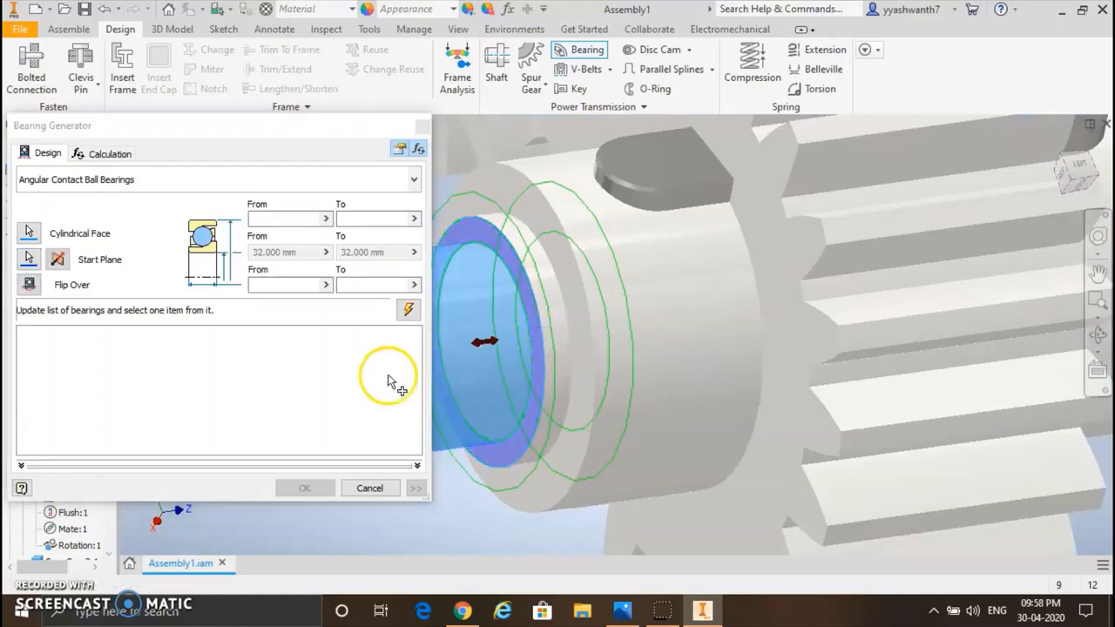
# Step: Limit the bearing width to 18–22 mm and choose the JIS B 1521 ball bearing with designation 63/32
pyautogui.click(299, 286)
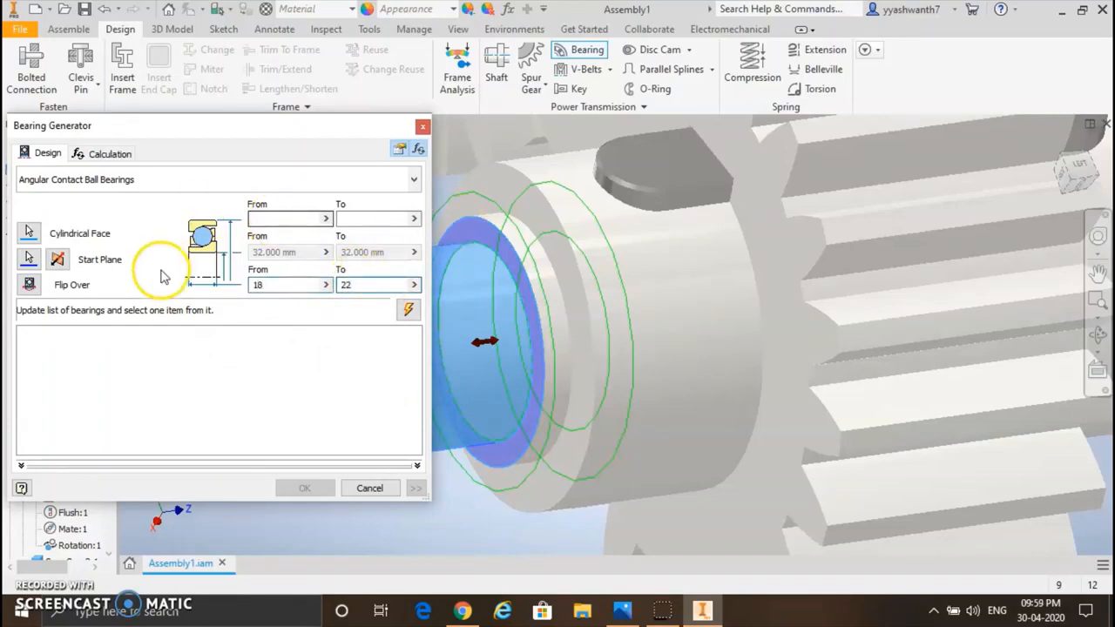
pyautogui.click(415, 179)
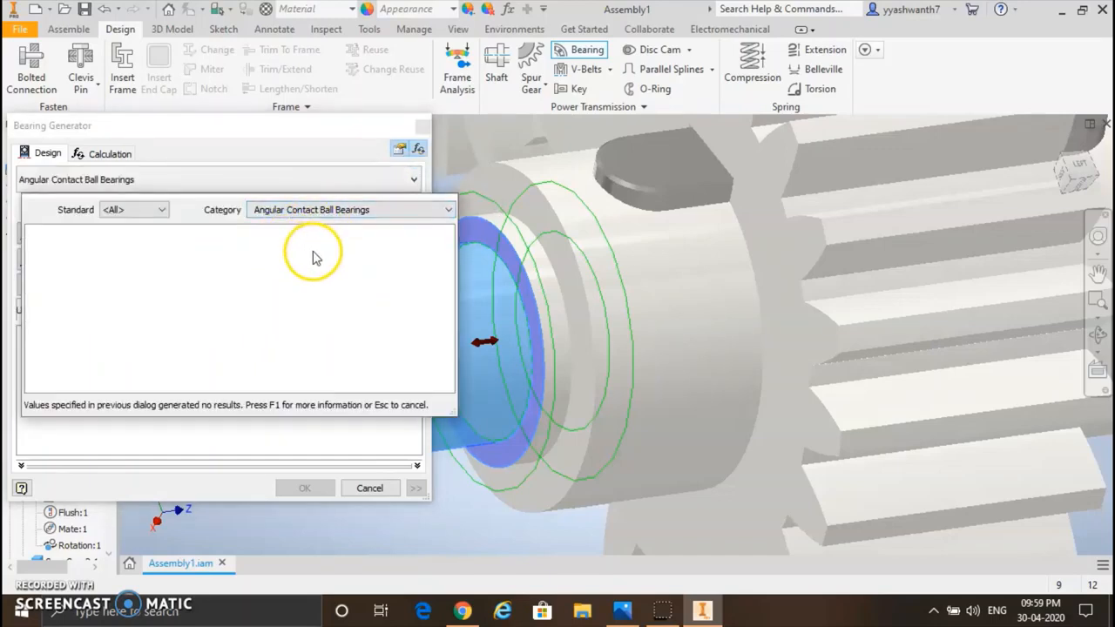
pyautogui.click(353, 211)
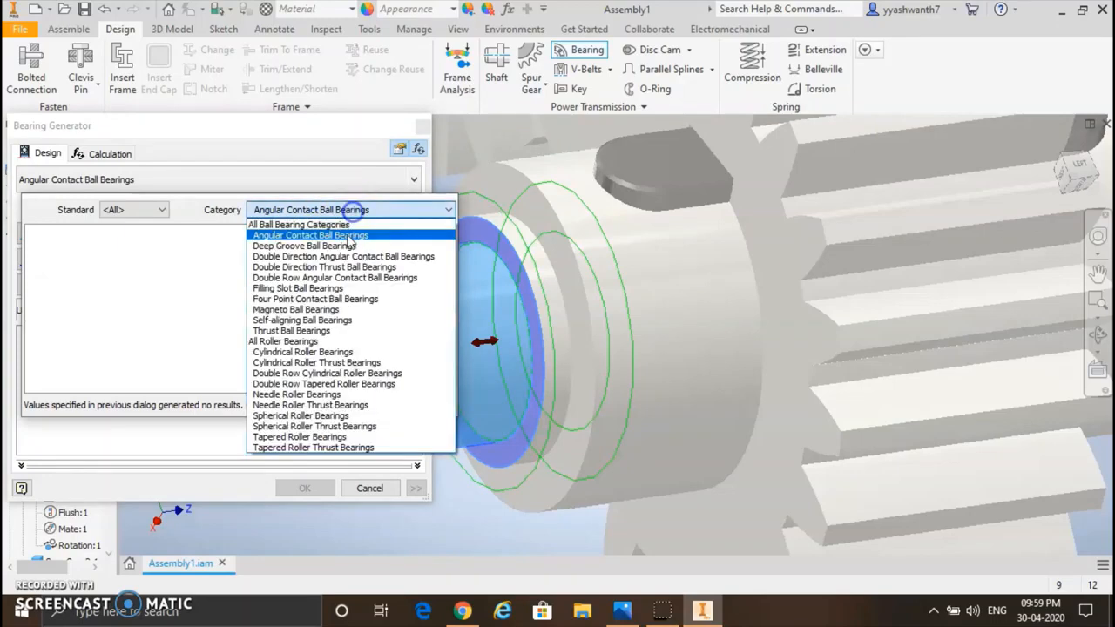
pyautogui.click(340, 224)
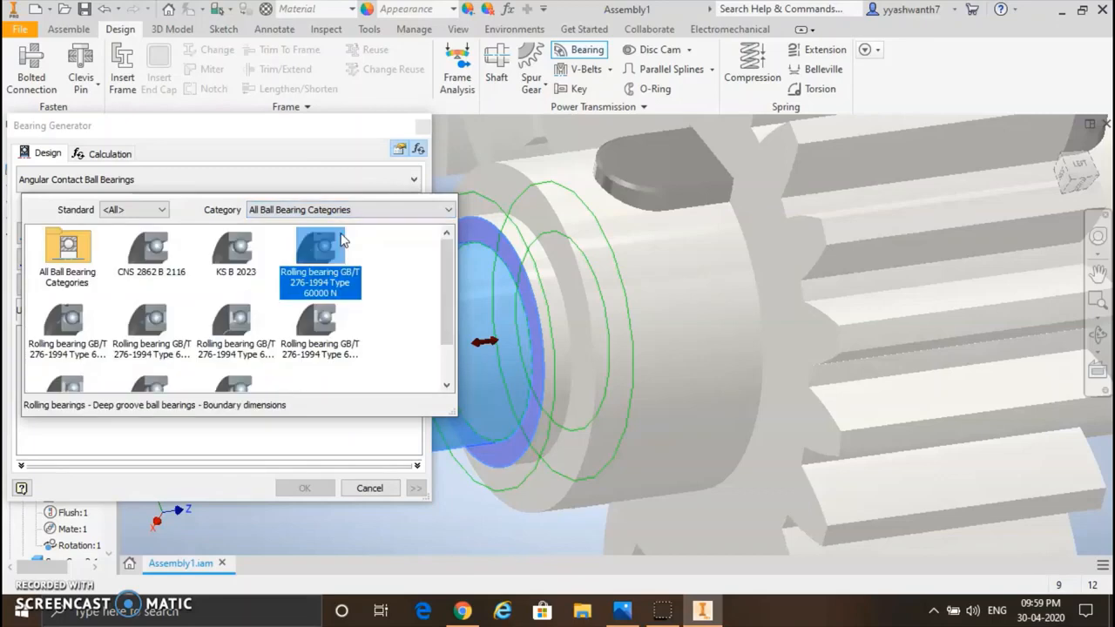
pyautogui.scroll(-1, 300, 340)
pyautogui.click(230, 347)
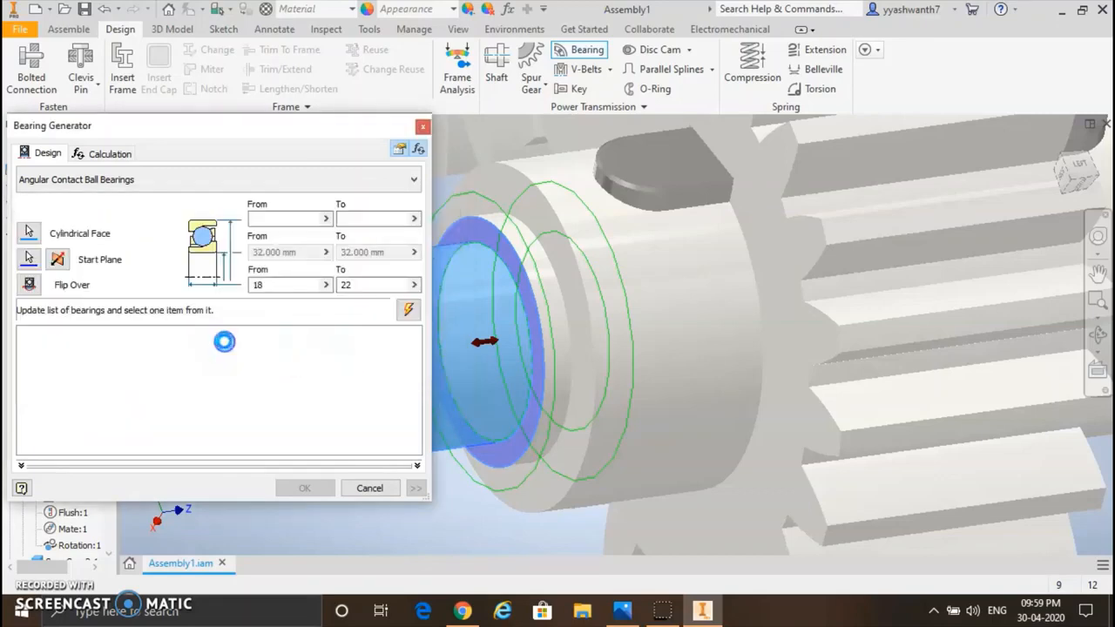
pyautogui.click(236, 354)
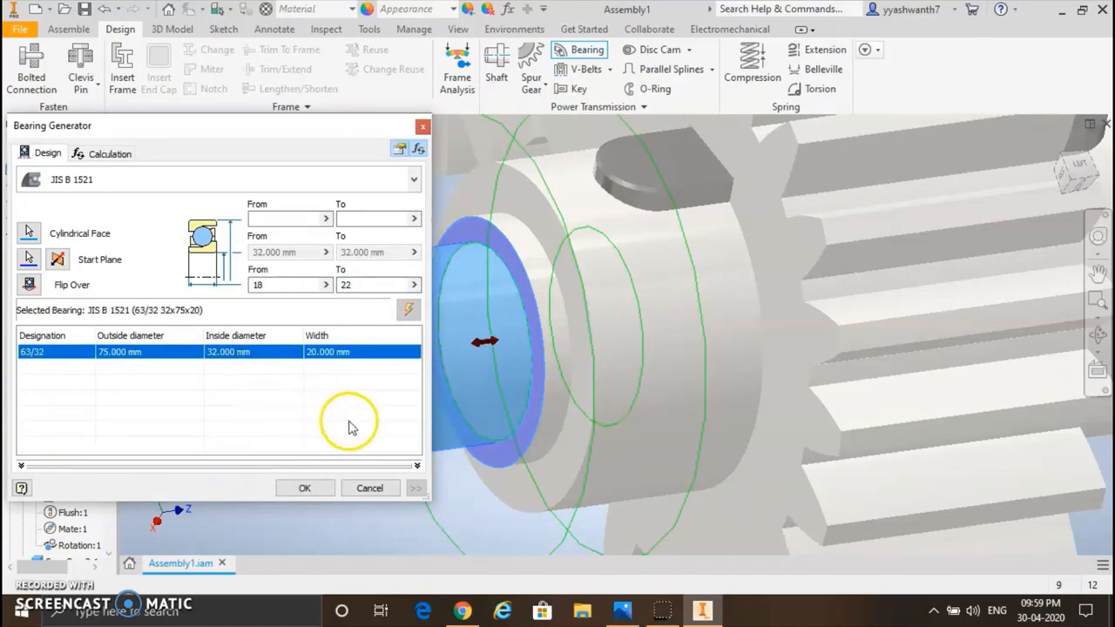
# Step: Slide the bearing outward along the small gear's shaft, away from the gear, to sit beside the shoulder
pyautogui.moveTo(289, 132); pyautogui.dragTo(170, 121)
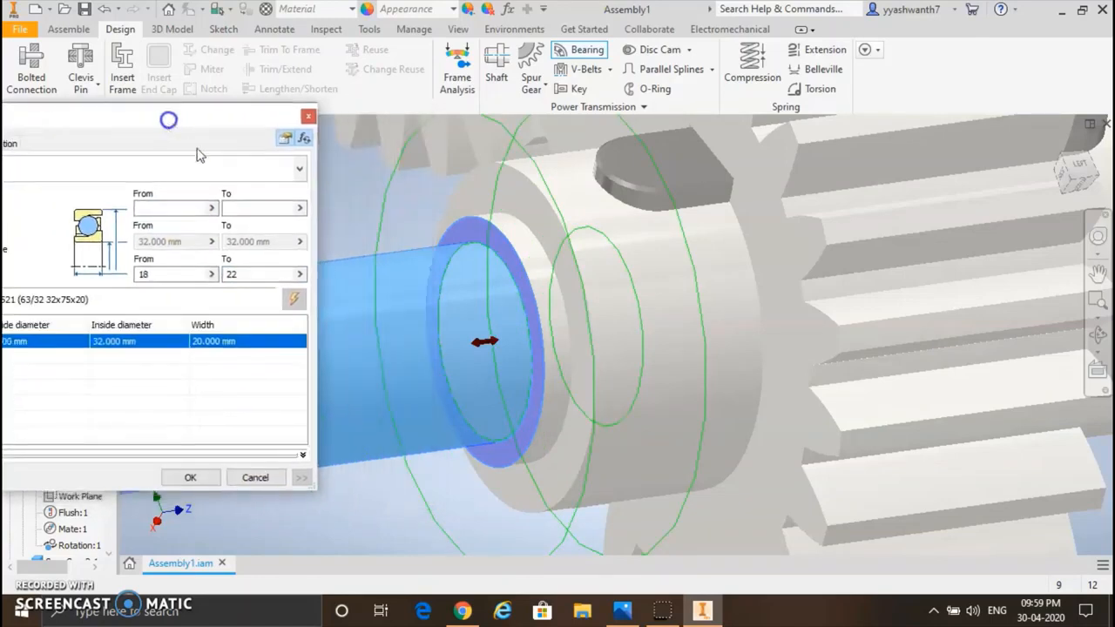
pyautogui.moveTo(483, 340); pyautogui.dragTo(329, 366)
pyautogui.scroll(5, 679, 343)
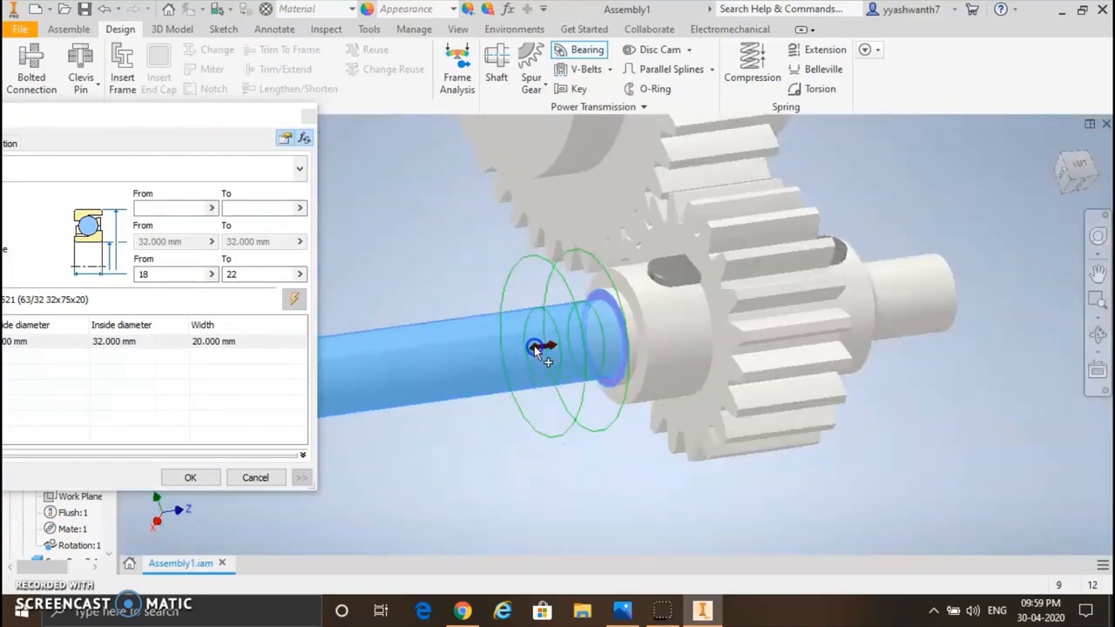
pyautogui.moveTo(536, 348)
pyautogui.mouseDown()
pyautogui.moveTo(557, 347)
pyautogui.moveTo(494, 353)
pyautogui.moveTo(556, 344)
pyautogui.mouseUp()
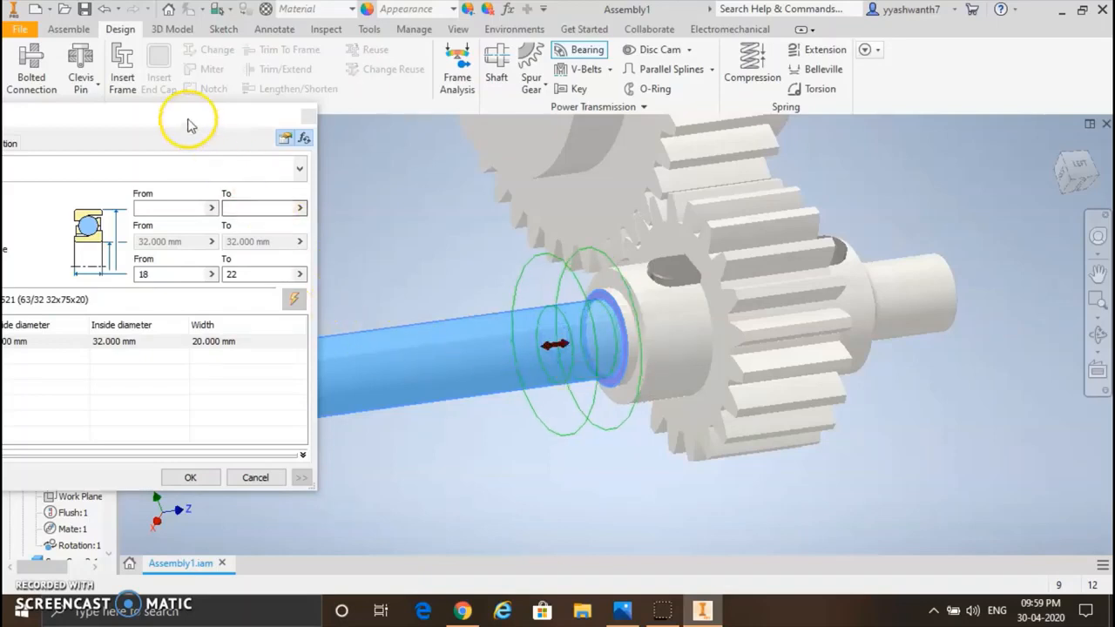
# Step: Generate the JIS B 1521 63/32 bearing on the small gear's shaft, accepting the proposed file name
pyautogui.moveTo(186, 118); pyautogui.dragTo(323, 59)
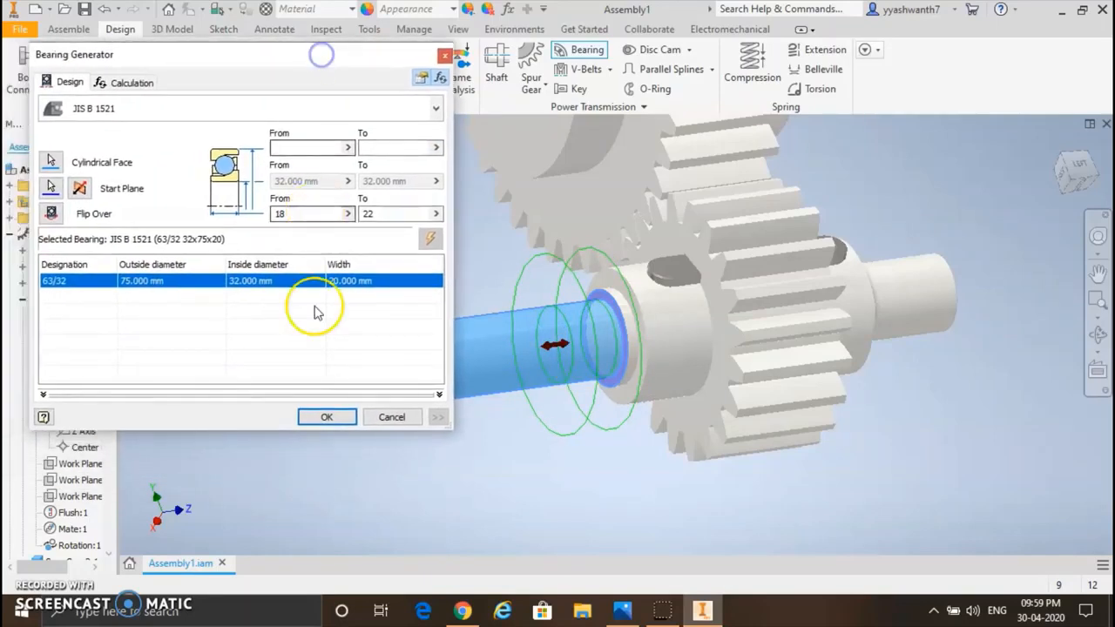
pyautogui.click(339, 417)
pyautogui.click(369, 346)
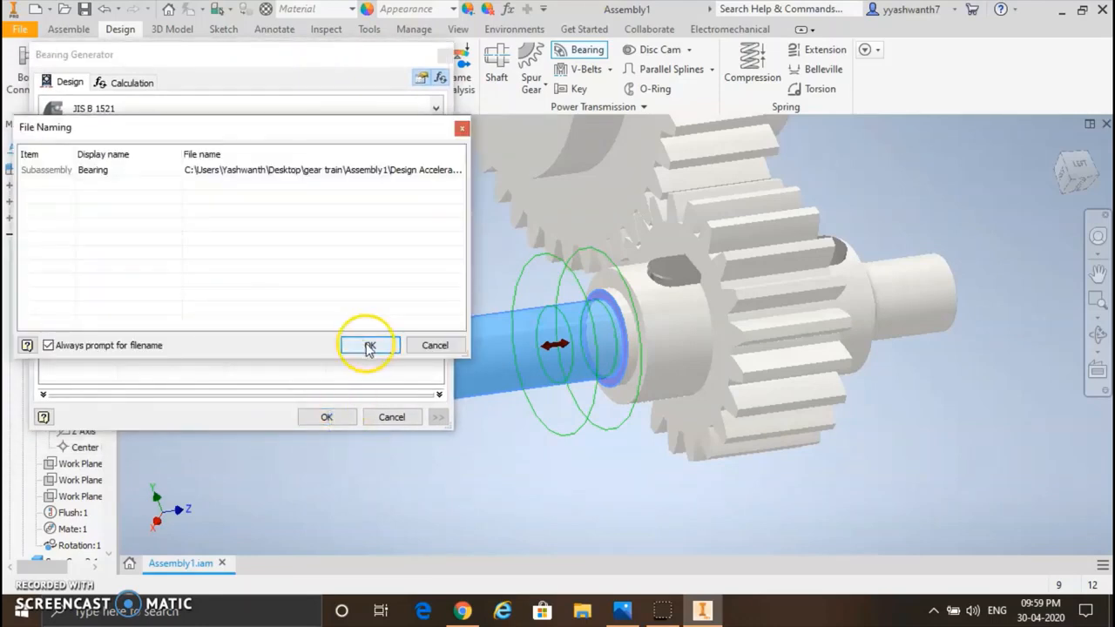
pyautogui.click(525, 398)
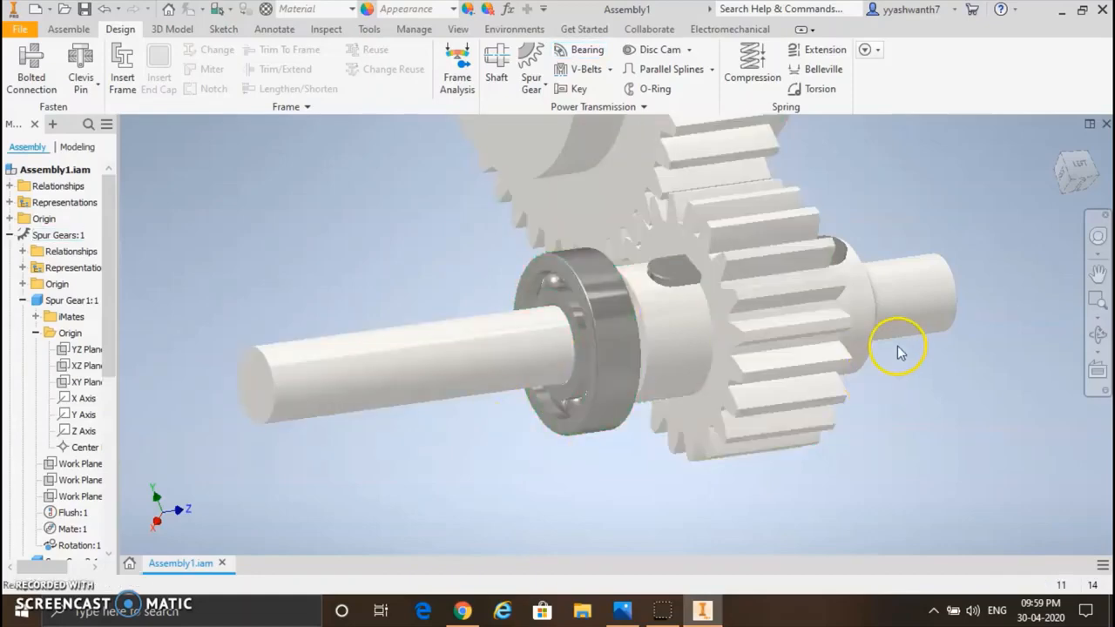
# Step: Copy the generated bearing on the long end of the small gear's shaft
pyautogui.scroll(2, 741, 323)
pyautogui.scroll(-4, 746, 328)
pyautogui.scroll(-4, 746, 327)
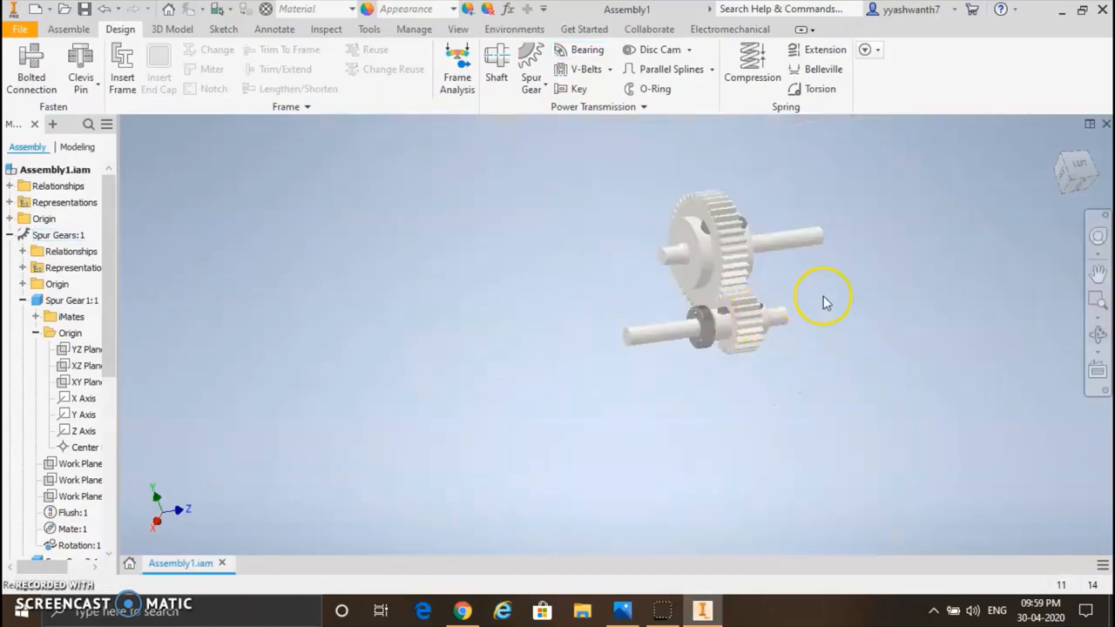
pyautogui.click(1094, 341)
pyautogui.click(919, 361)
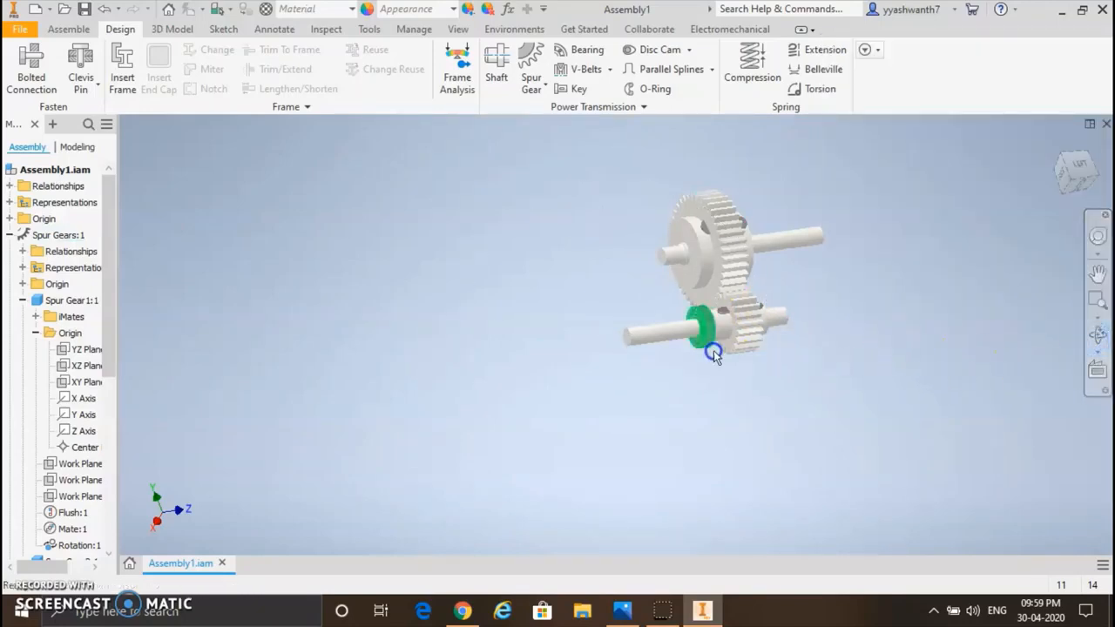
pyautogui.click(1097, 334)
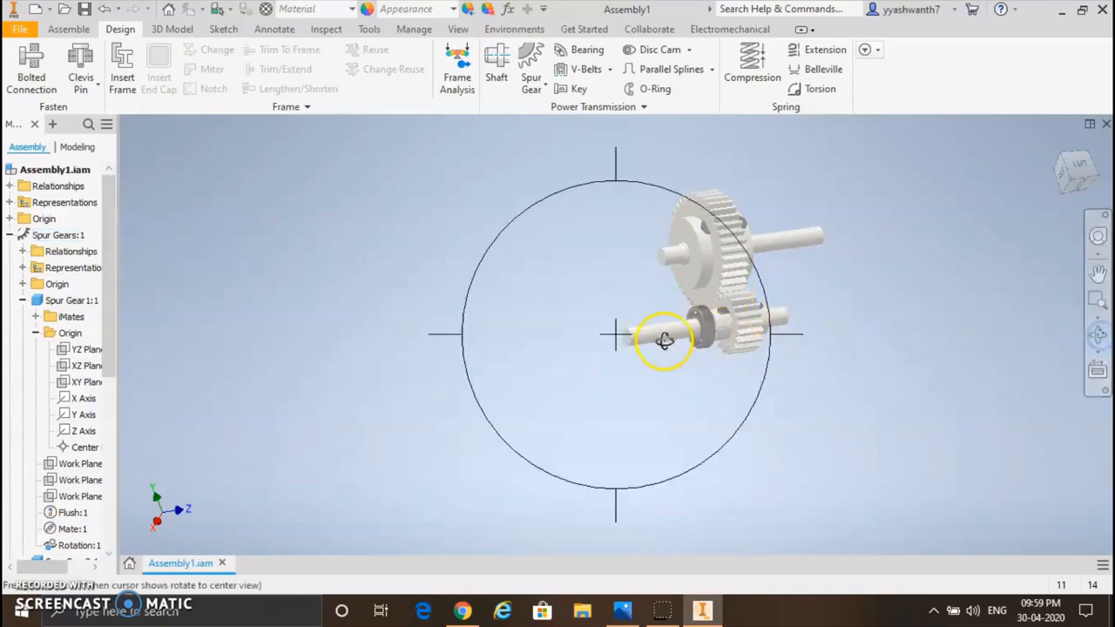
pyautogui.moveTo(654, 336)
pyautogui.mouseDown()
pyautogui.moveTo(595, 304)
pyautogui.moveTo(654, 269)
pyautogui.moveTo(635, 306)
pyautogui.moveTo(642, 348)
pyautogui.moveTo(662, 349)
pyautogui.mouseUp()
pyautogui.scroll(5, 687, 282)
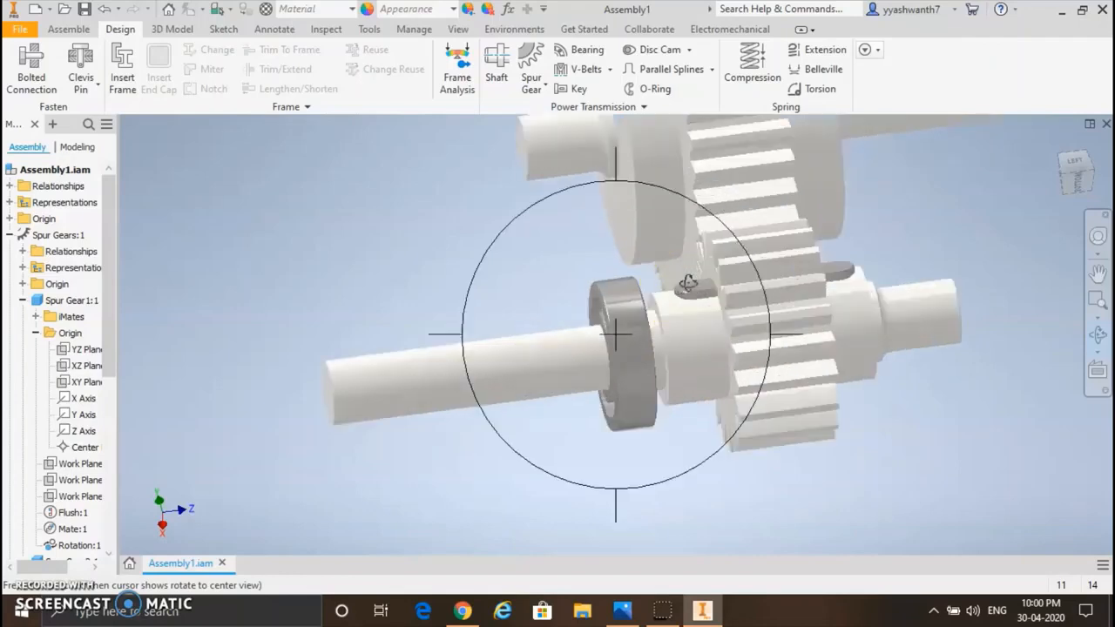
pyautogui.press('Escape')
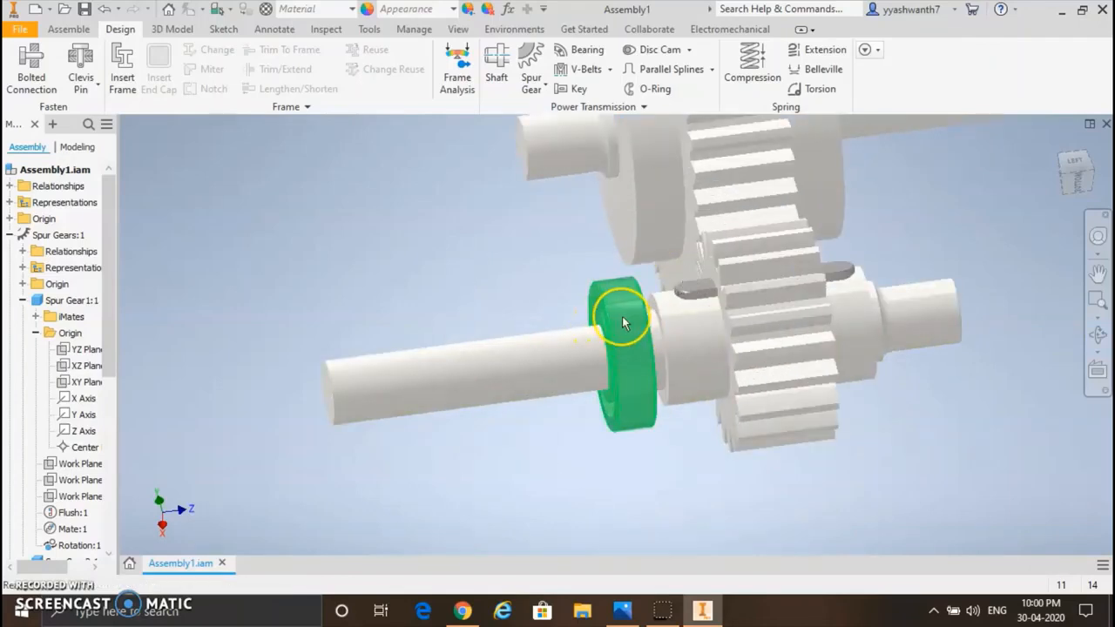
pyautogui.click(622, 322)
pyautogui.rightClick(621, 322)
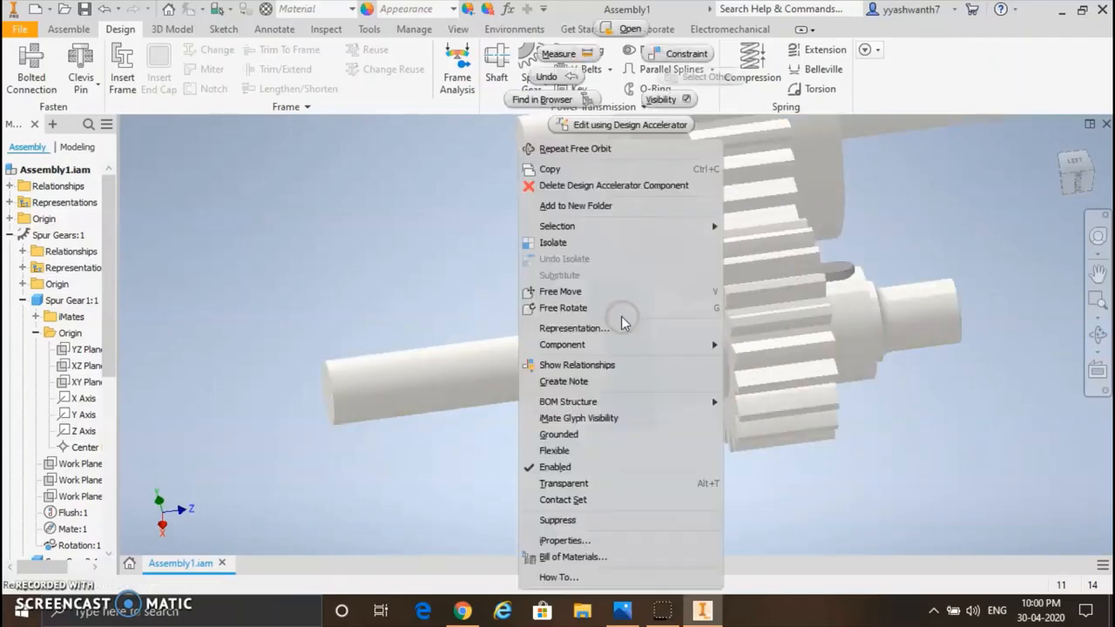
pyautogui.click(581, 170)
# Step: Paste three copies of the bearing into empty space, one near the large gear shaft's short end and two near its long end
pyautogui.scroll(5, 585, 254)
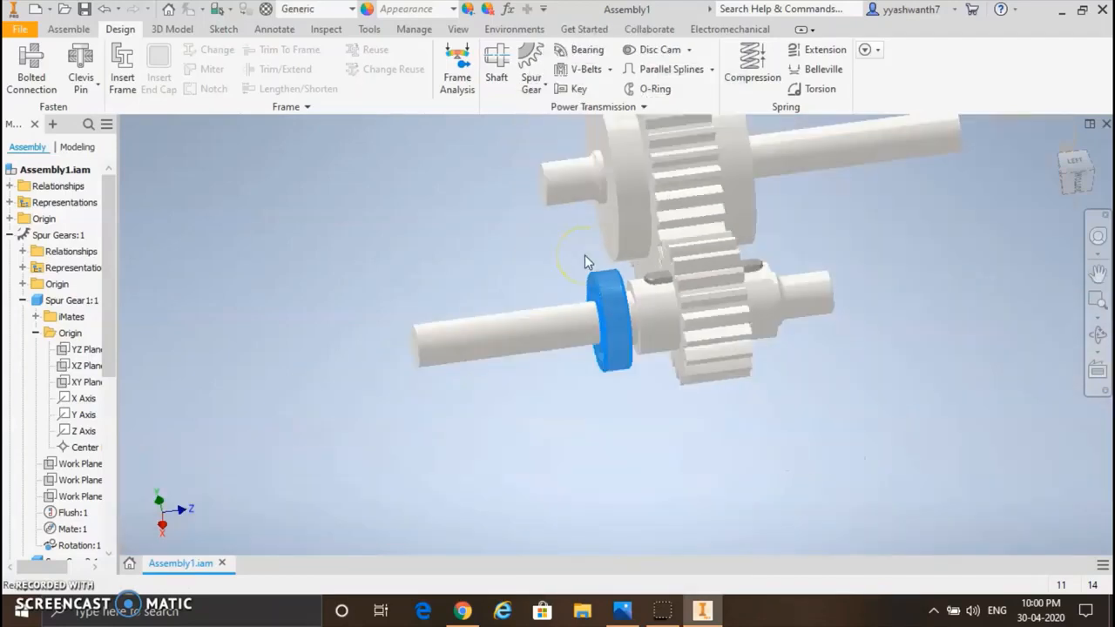
pyautogui.rightClick(473, 208)
pyautogui.click(447, 169)
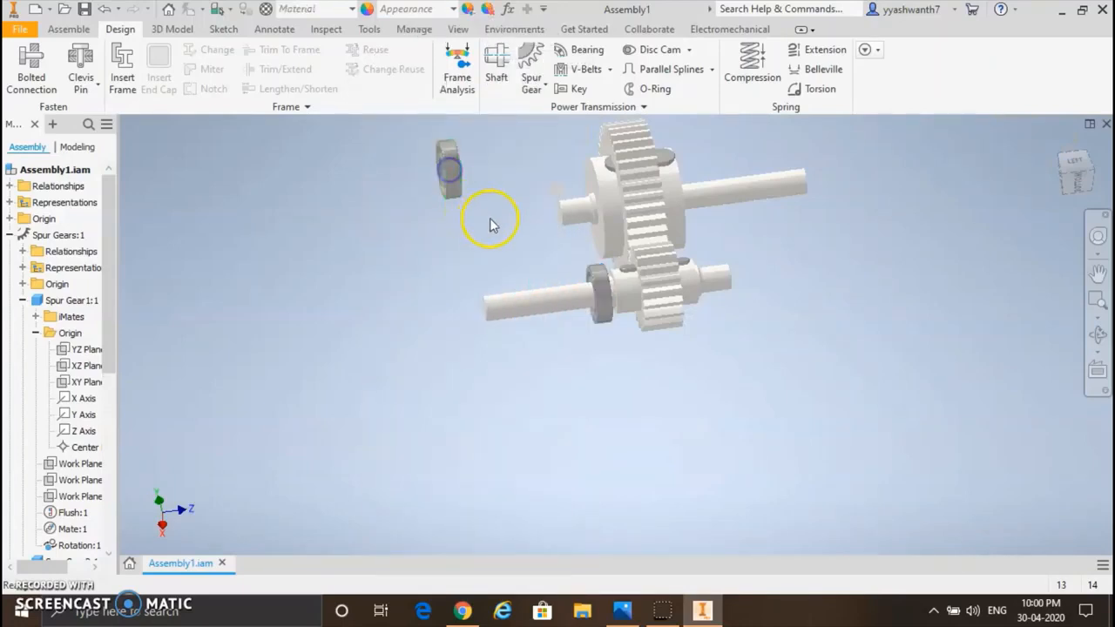
pyautogui.rightClick(846, 176)
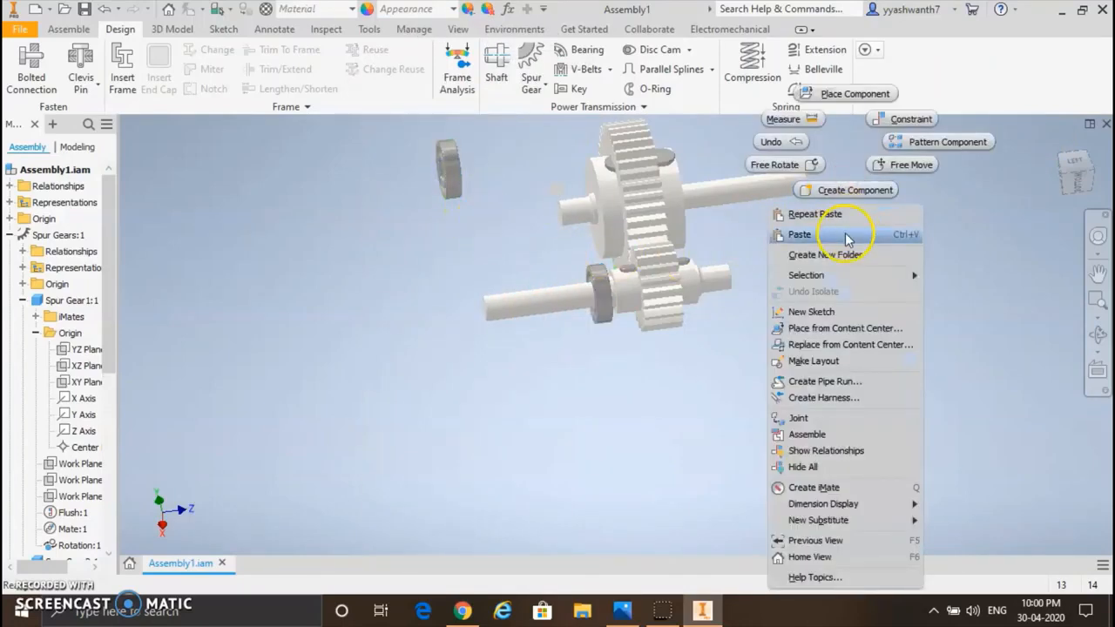
pyautogui.click(845, 235)
pyautogui.rightClick(788, 290)
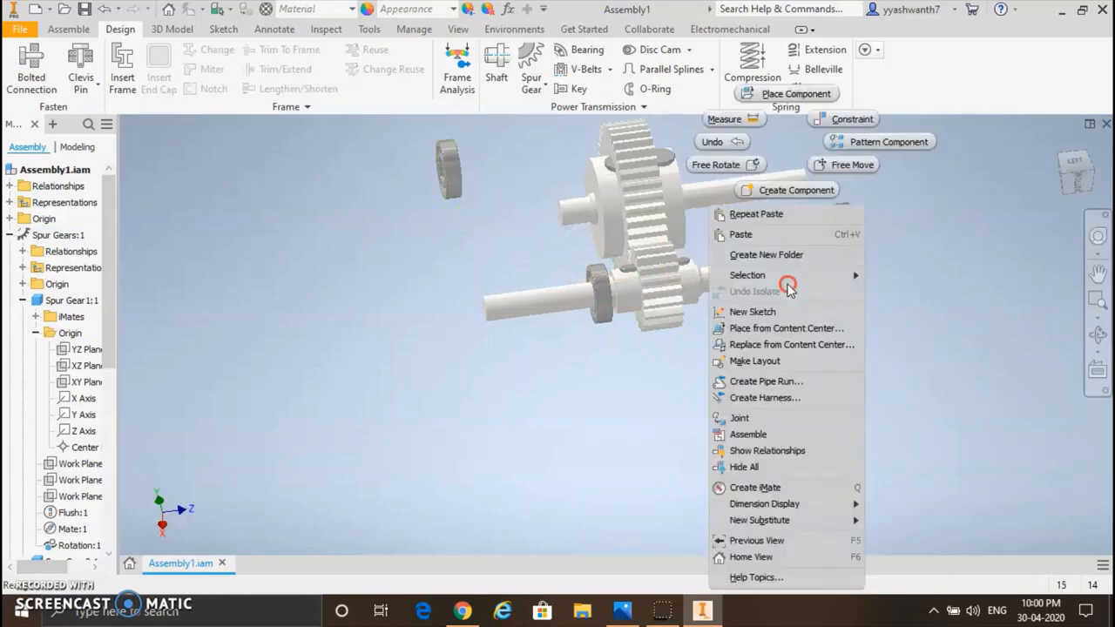
pyautogui.click(792, 232)
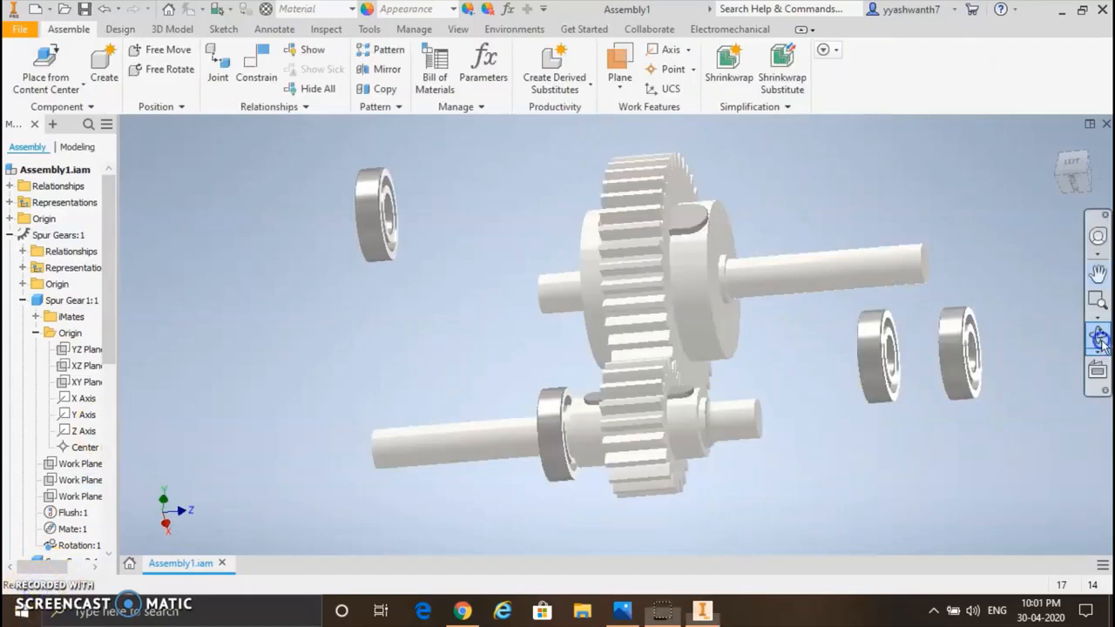
# Step: Start a mate constraint from the center point of the shoulder edge on the long end of the large gear's shaft
pyautogui.click(1097, 335)
pyautogui.moveTo(592, 356); pyautogui.dragTo(651, 377)
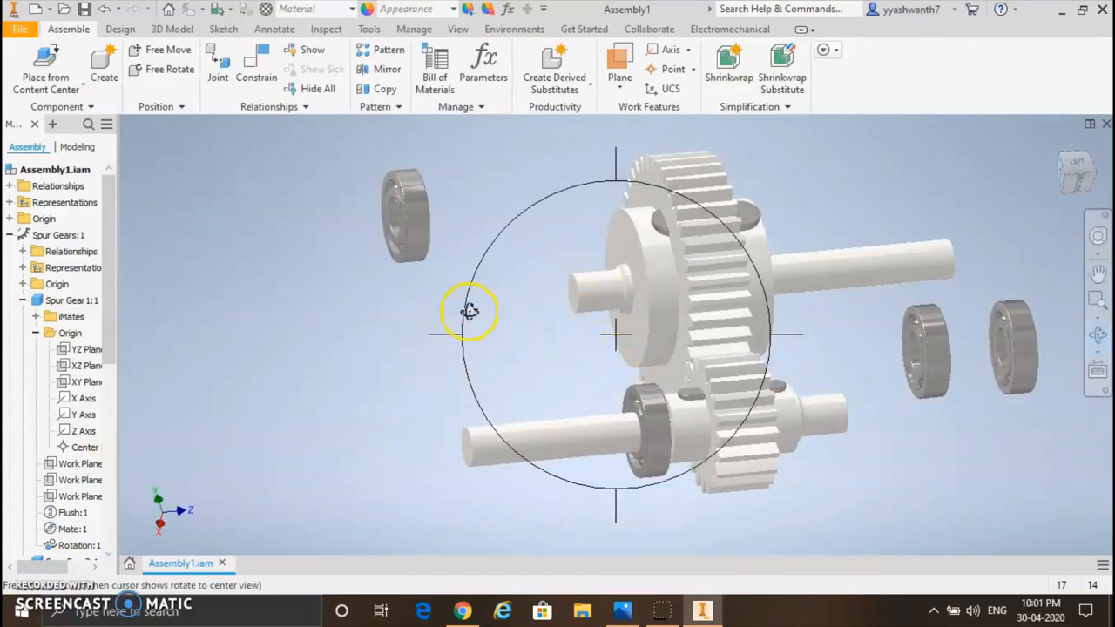
pyautogui.press('Escape')
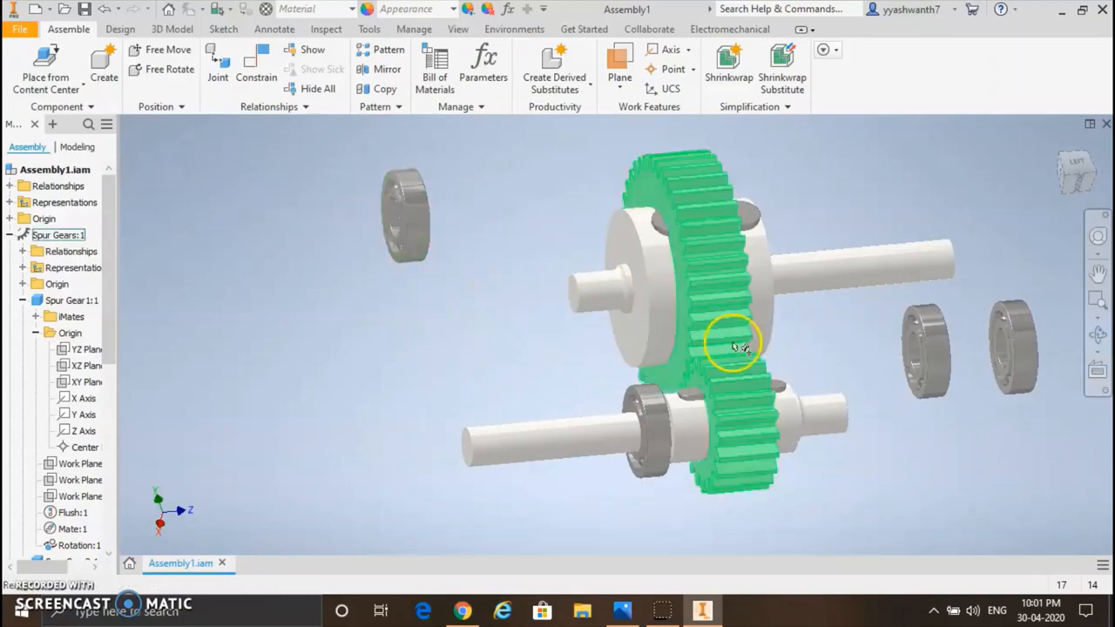
pyautogui.click(146, 356)
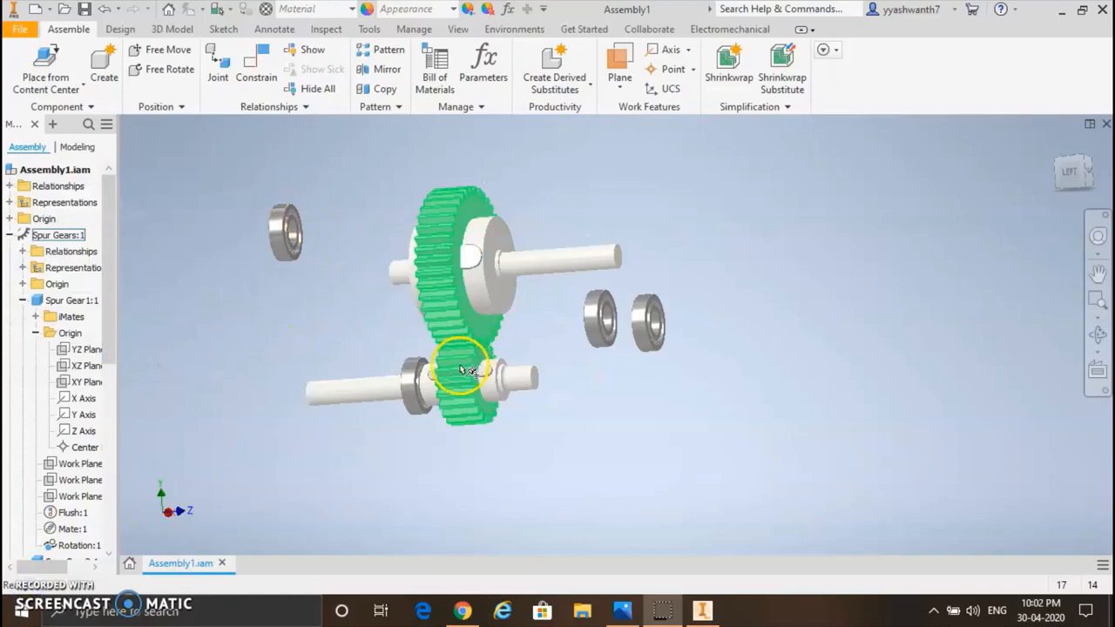
pyautogui.click(278, 81)
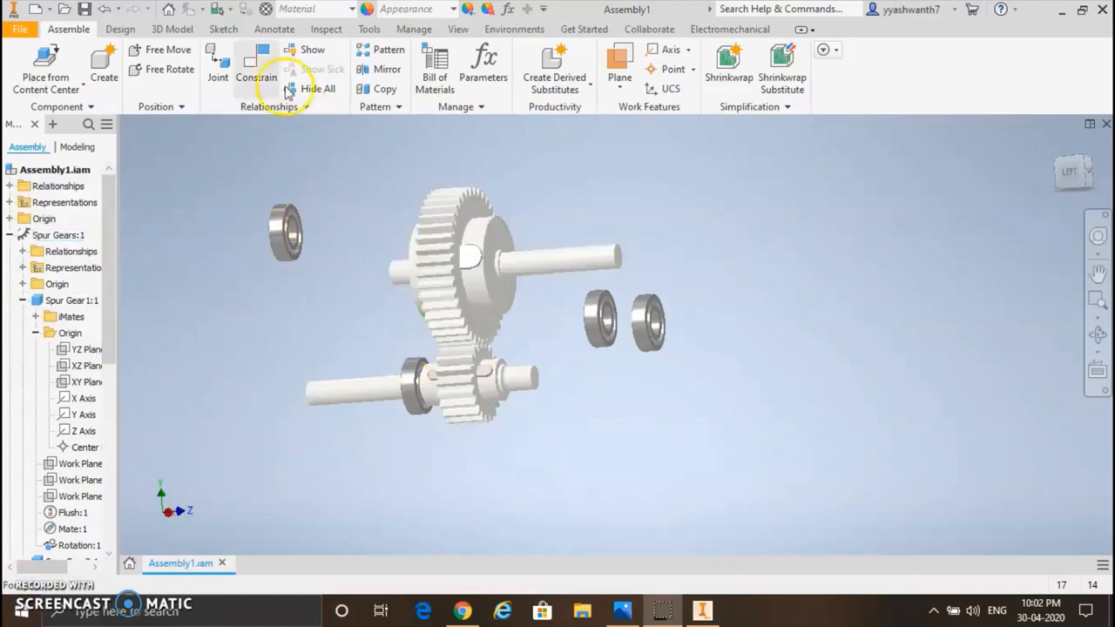
pyautogui.click(500, 275)
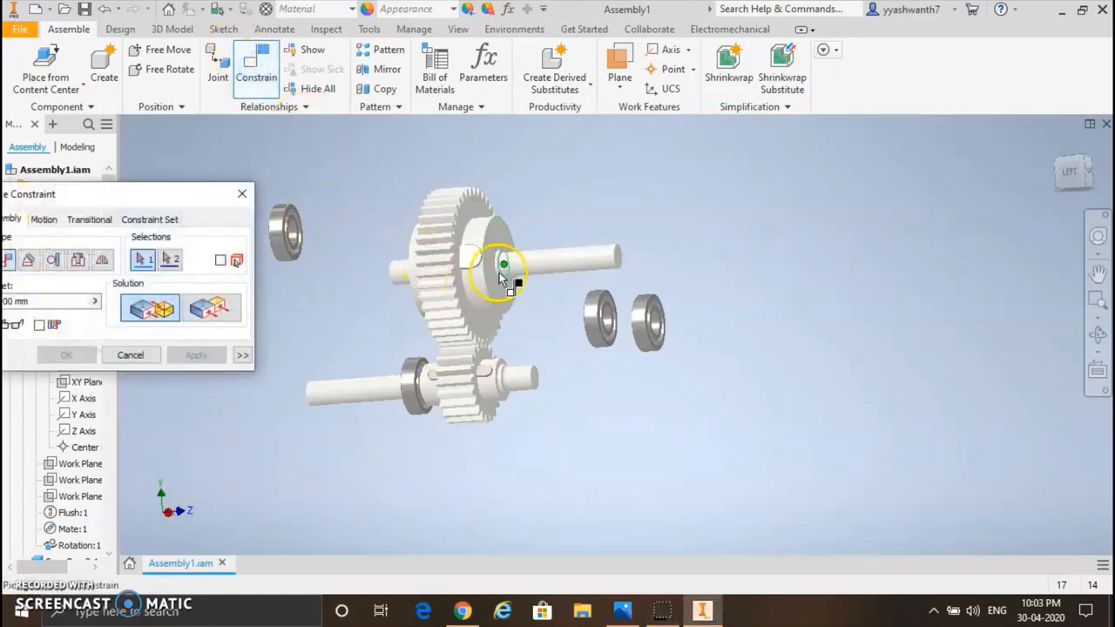
pyautogui.scroll(5, 502, 277)
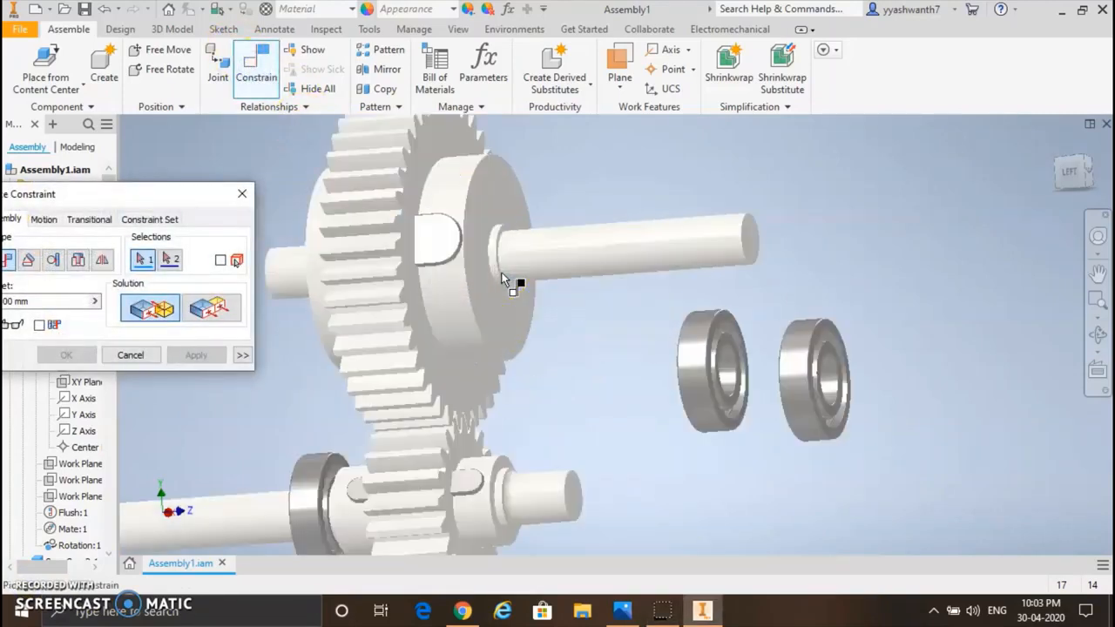
pyautogui.click(503, 277)
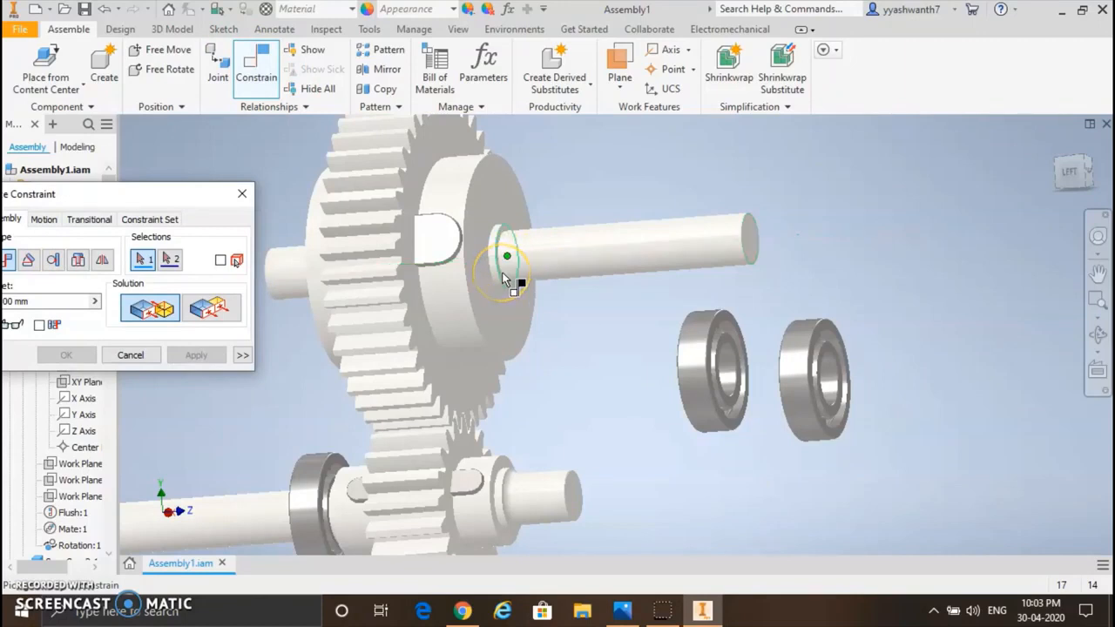
pyautogui.click(527, 302)
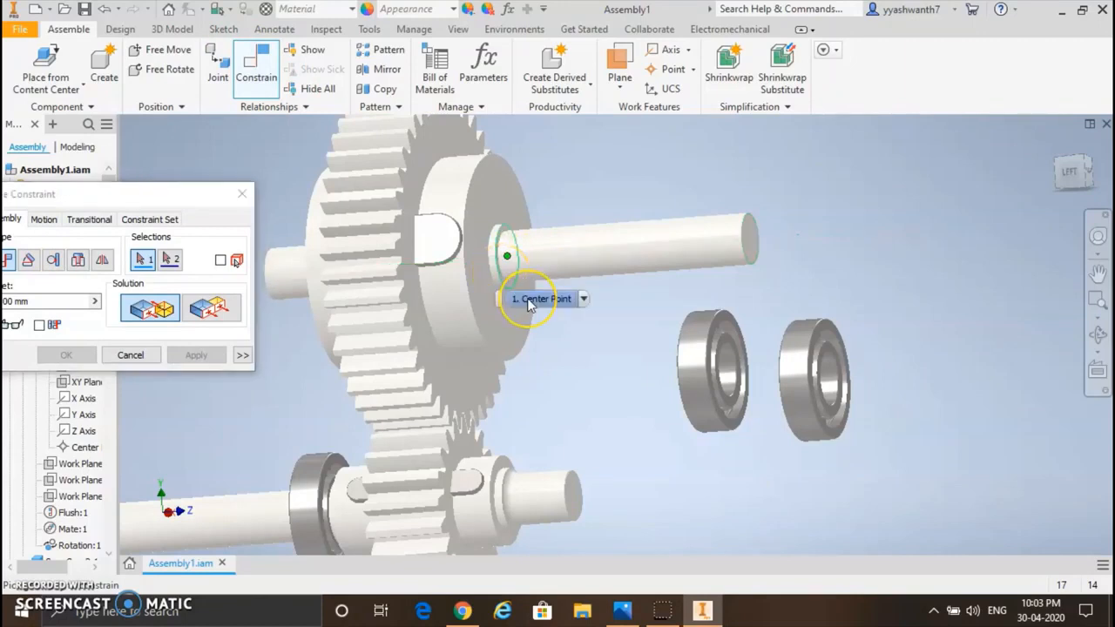
pyautogui.click(527, 300)
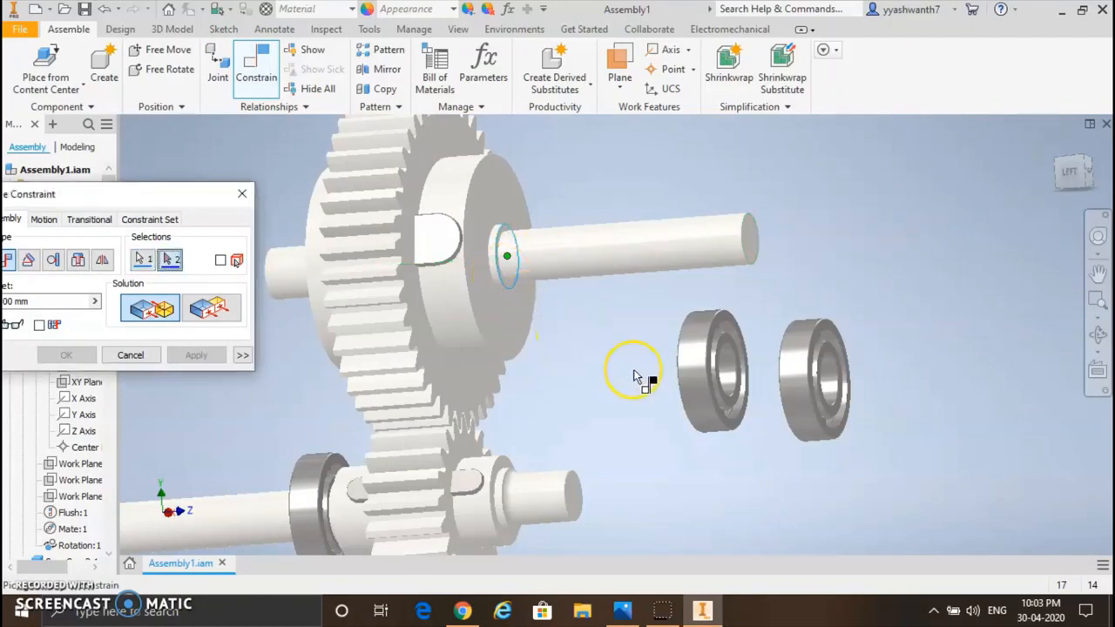
# Step: Mate the nearest loose bearing's bore edge center to the selected shoulder center on the large gear's shaft
pyautogui.click(1099, 337)
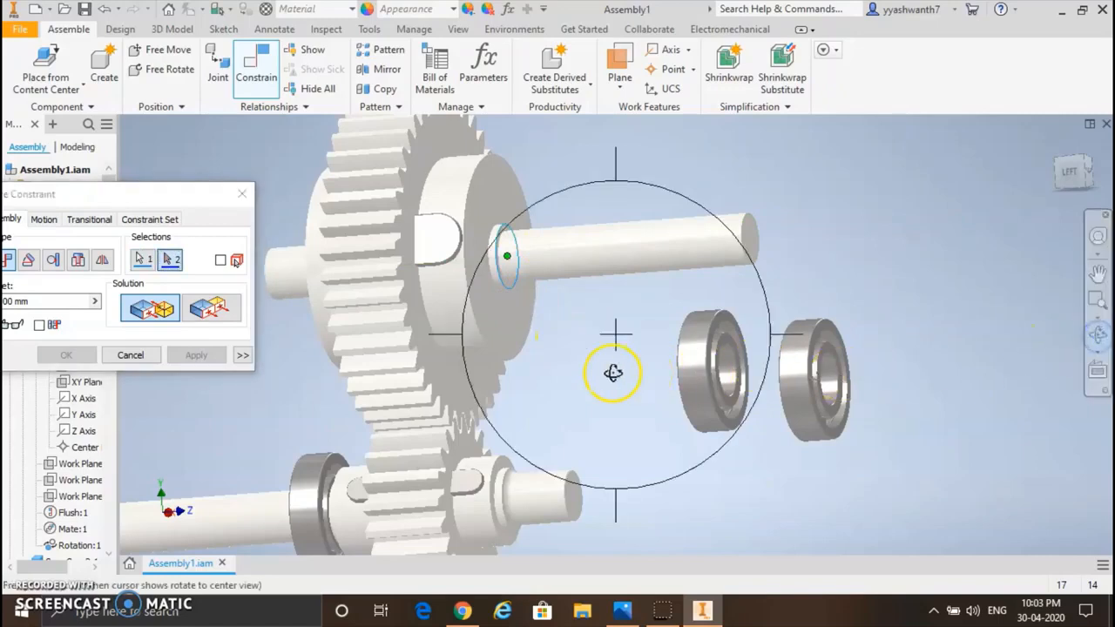
pyautogui.moveTo(618, 373); pyautogui.dragTo(742, 359)
pyautogui.press('Escape')
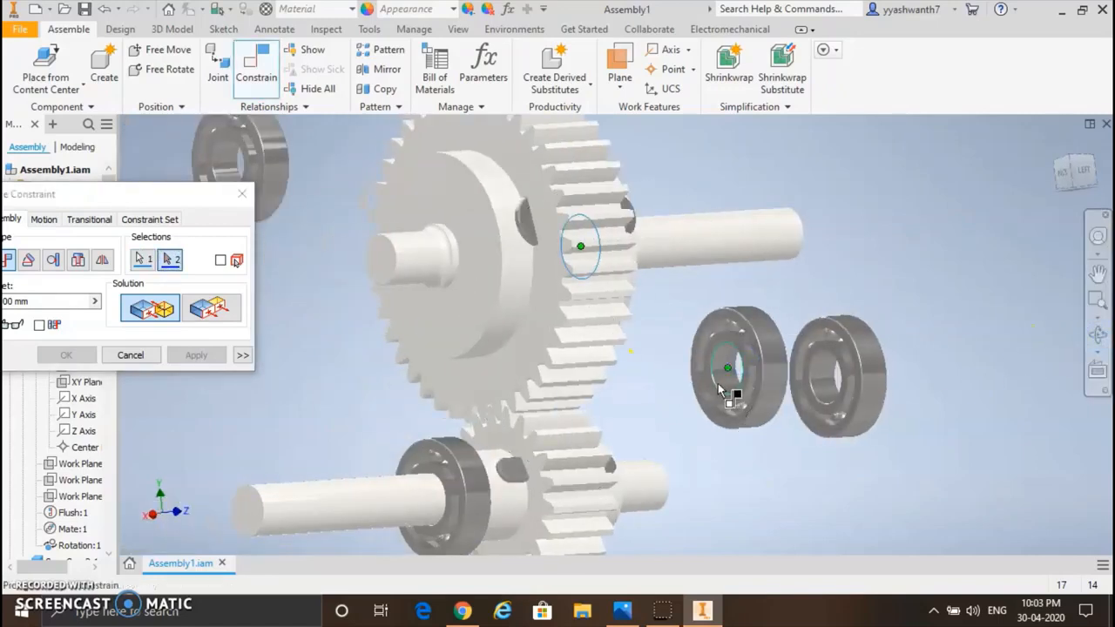
pyautogui.click(721, 392)
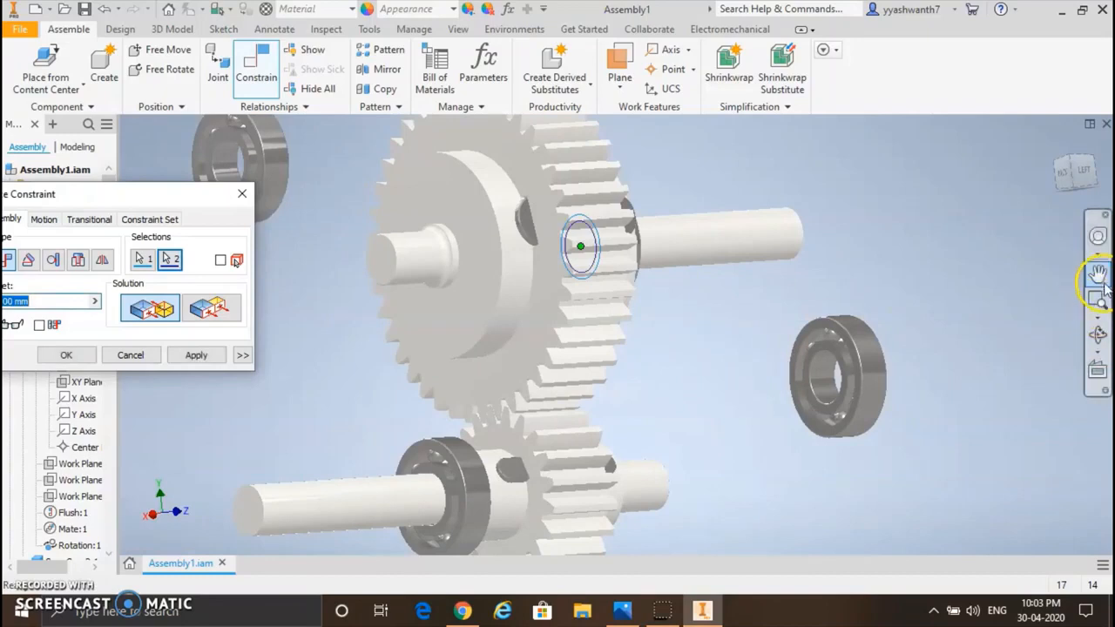
pyautogui.click(1098, 338)
pyautogui.moveTo(739, 341); pyautogui.dragTo(634, 327)
pyautogui.click(528, 273)
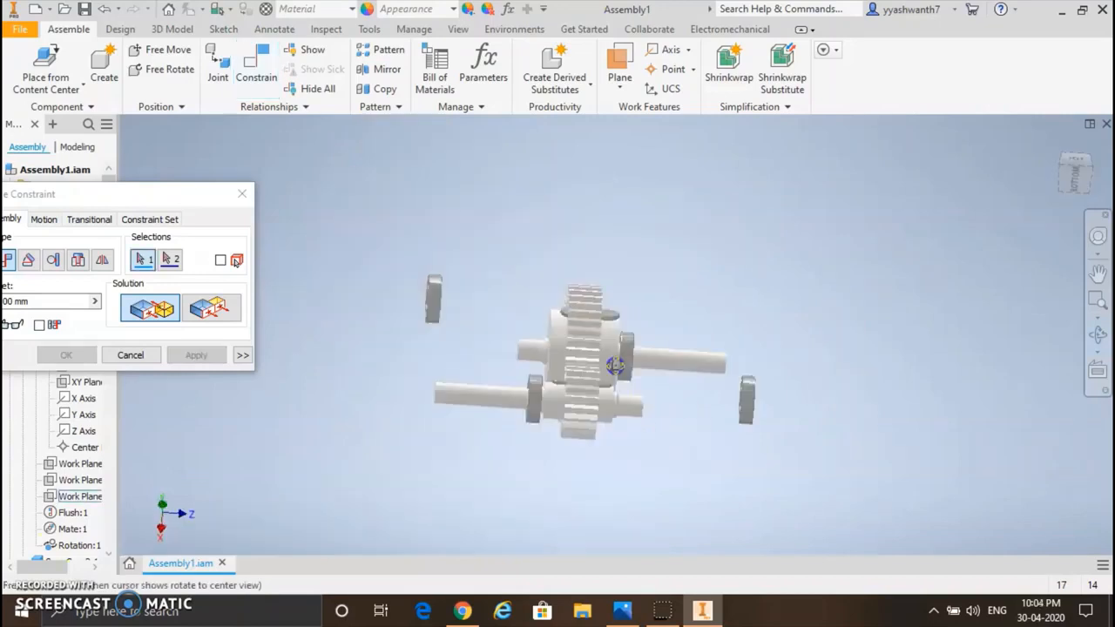
# Step: Mate the bore edge center of a loose bearing to the shoulder edge center on the short end of the small gear's shaft
pyautogui.moveTo(612, 366); pyautogui.dragTo(548, 345)
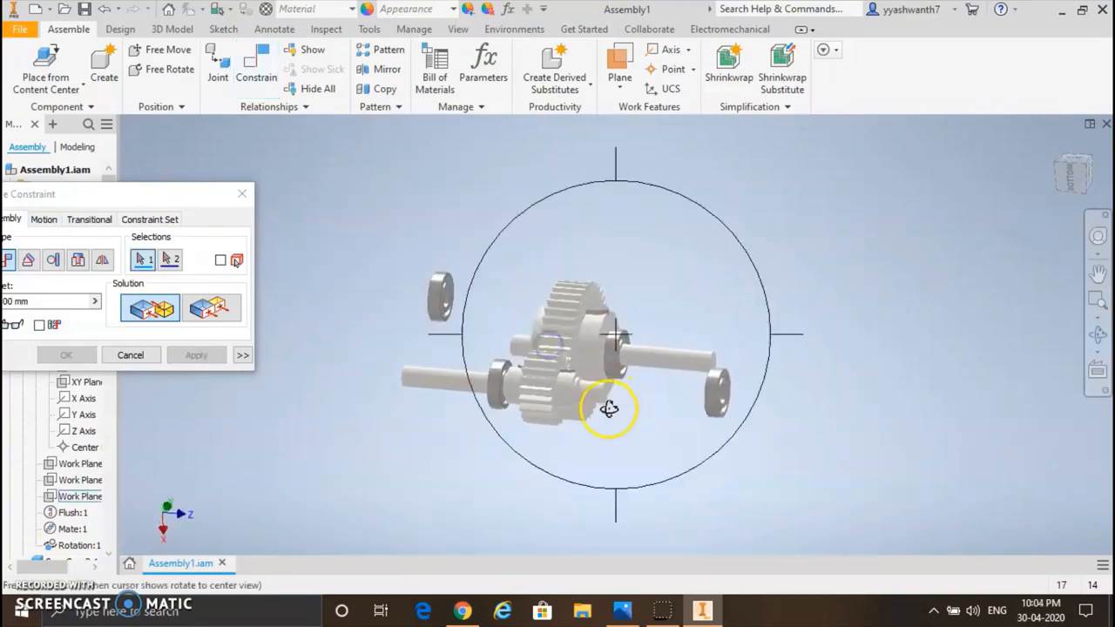
pyautogui.scroll(6, 607, 407)
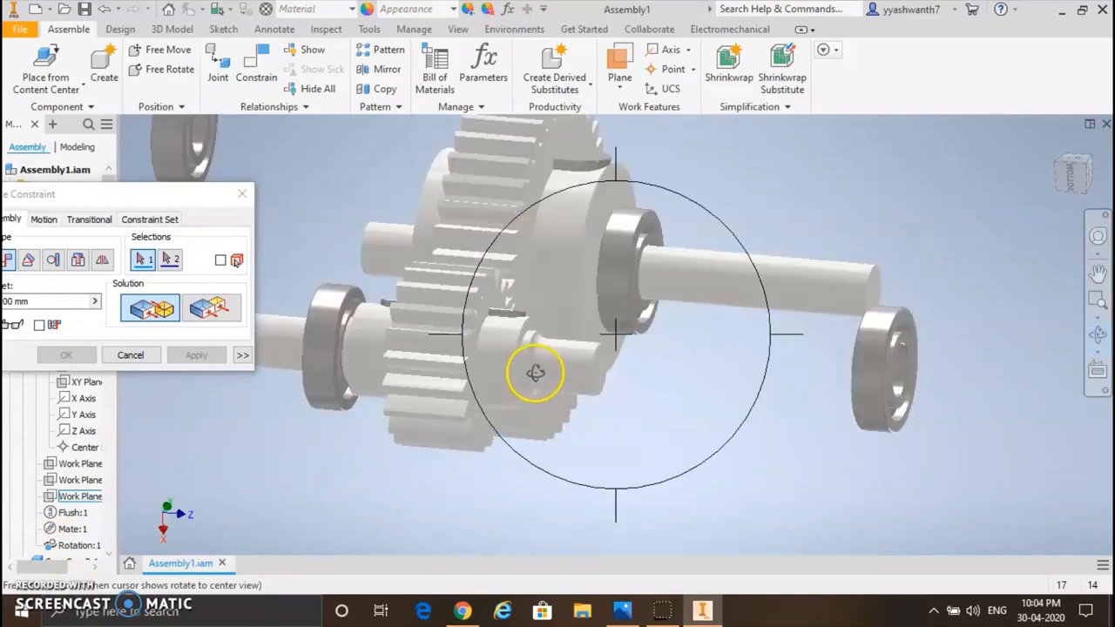
pyautogui.press('Escape')
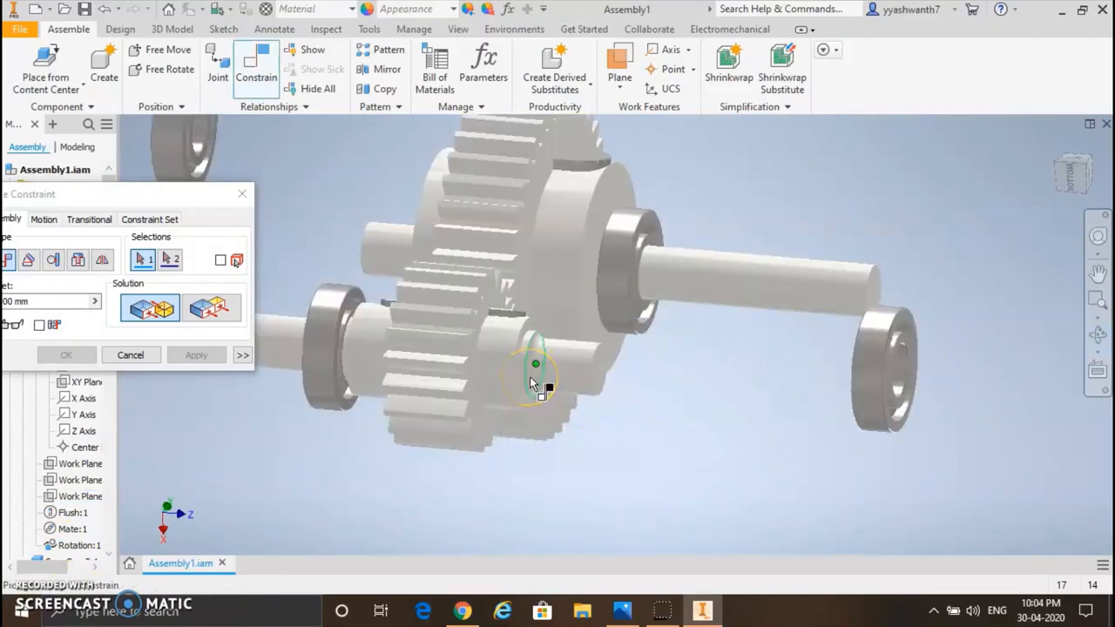
pyautogui.click(533, 383)
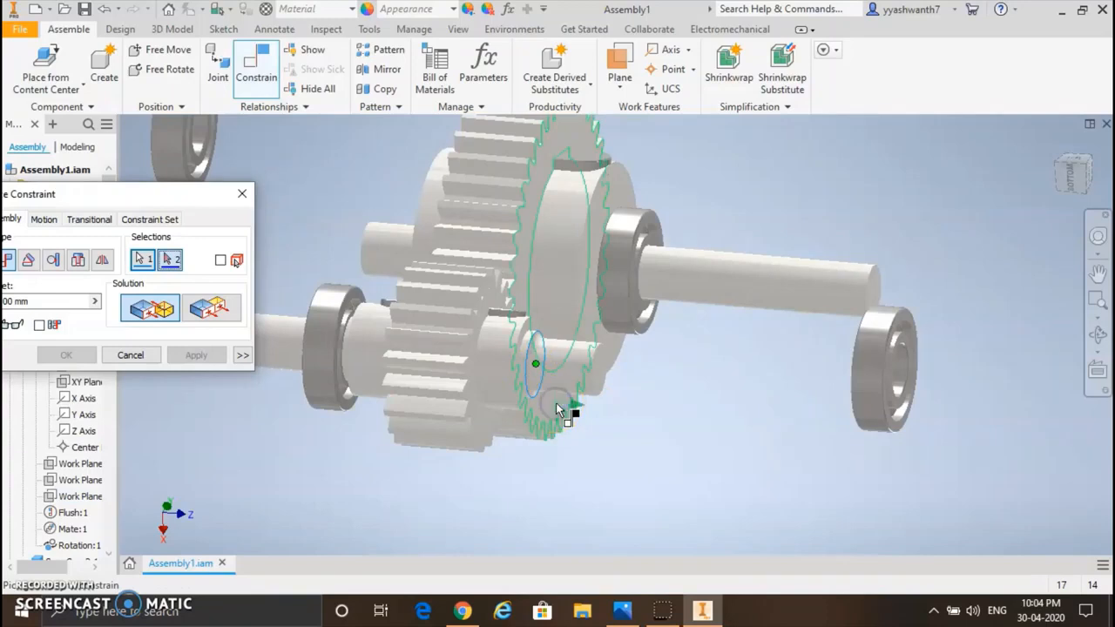
pyautogui.click(1098, 336)
pyautogui.moveTo(741, 368); pyautogui.dragTo(806, 407)
pyautogui.press('Escape')
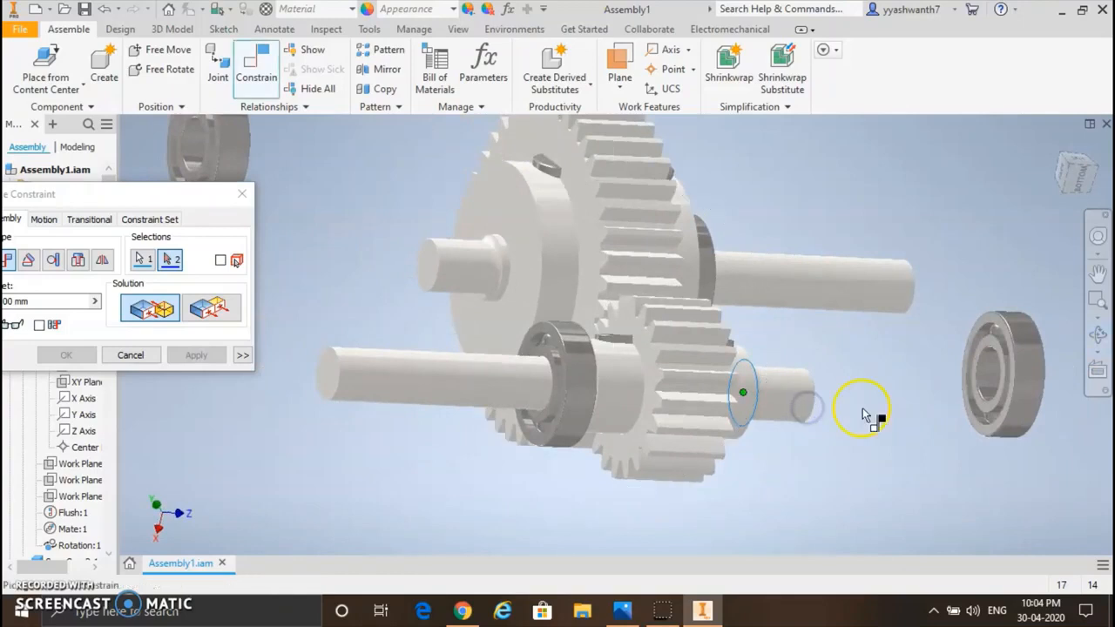
pyautogui.click(979, 401)
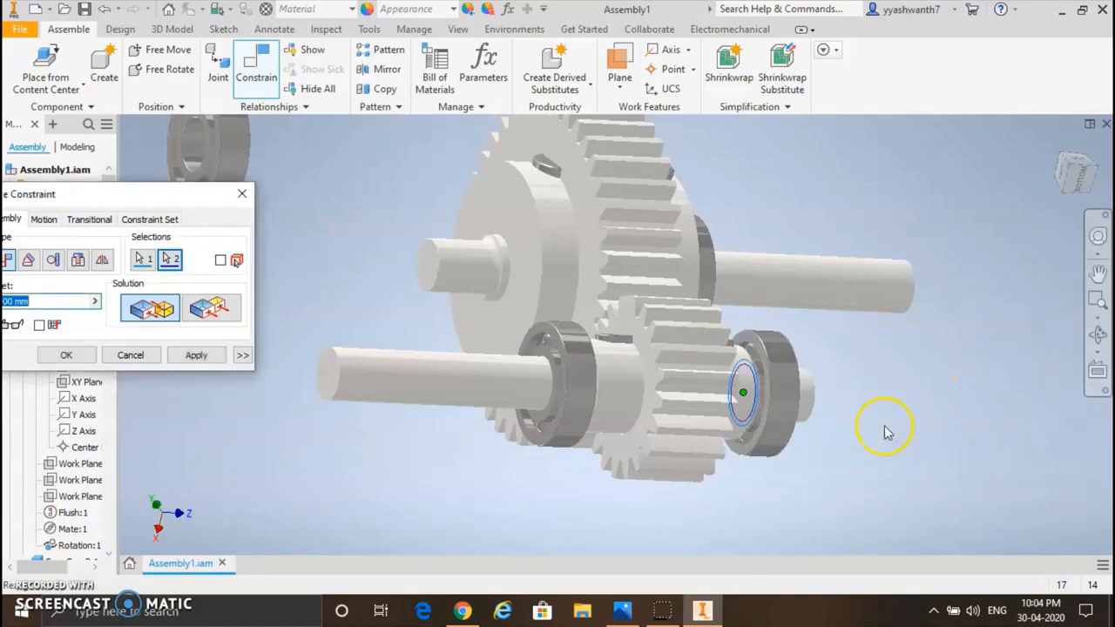
pyautogui.click(196, 354)
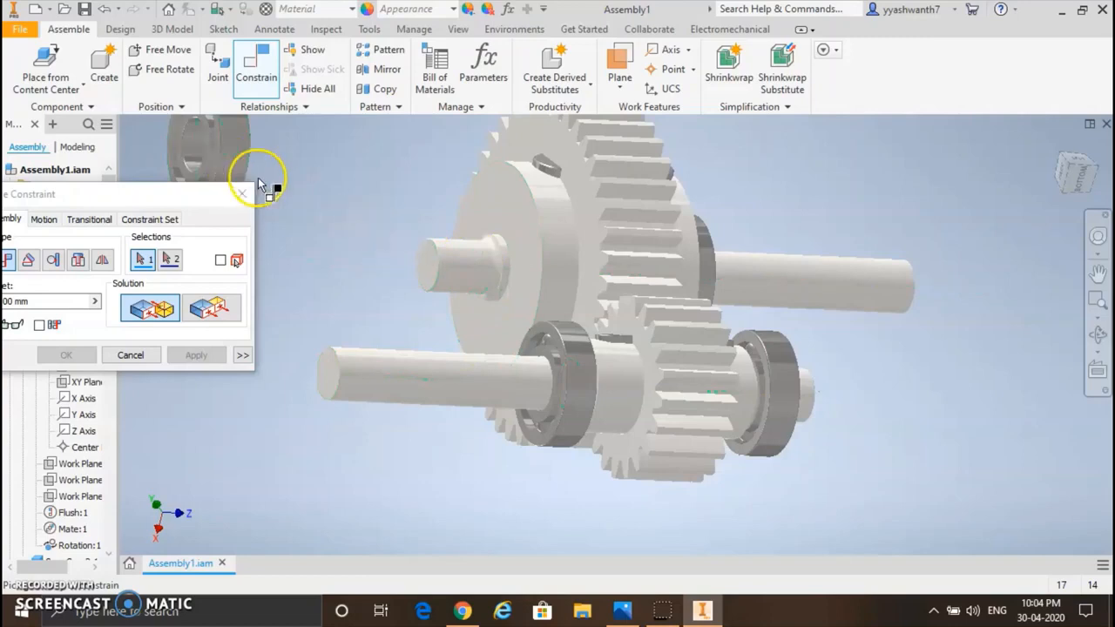
# Step: Mate the last loose bearing's bore edge center to the shoulder edge center on the short end of the large gear's shaft
pyautogui.click(497, 267)
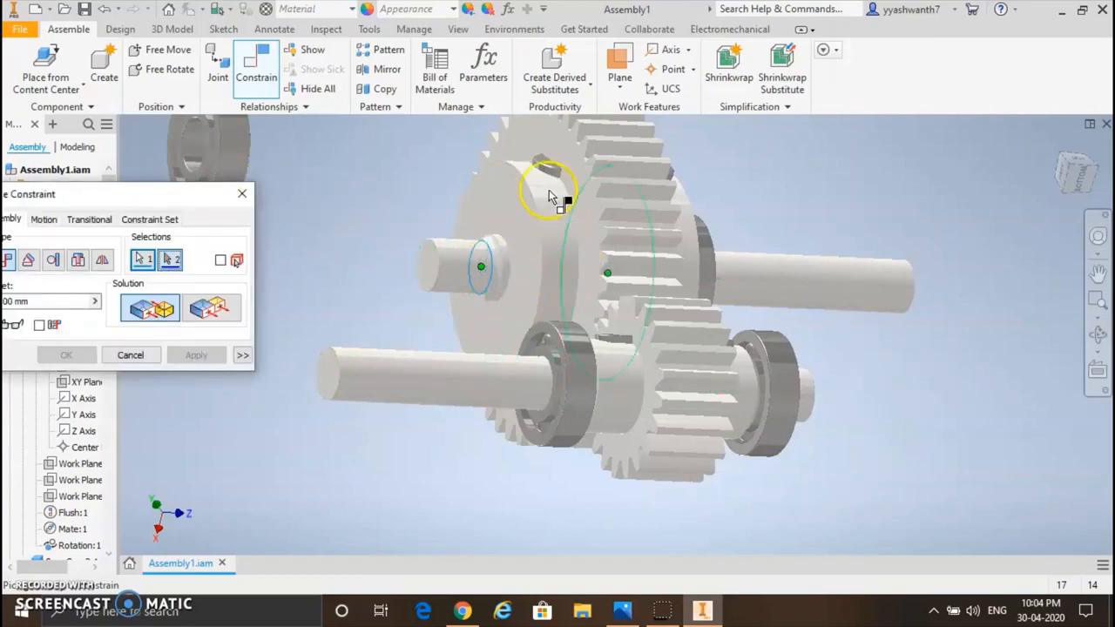
pyautogui.scroll(-4, 360, 224)
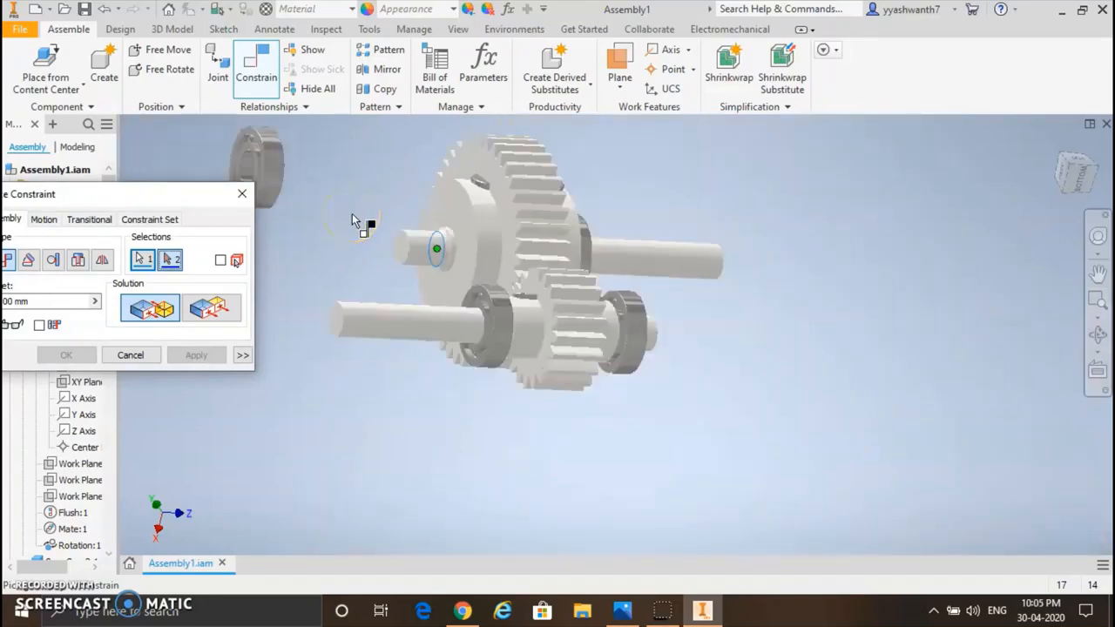
pyautogui.scroll(-3, 361, 224)
pyautogui.click(1097, 334)
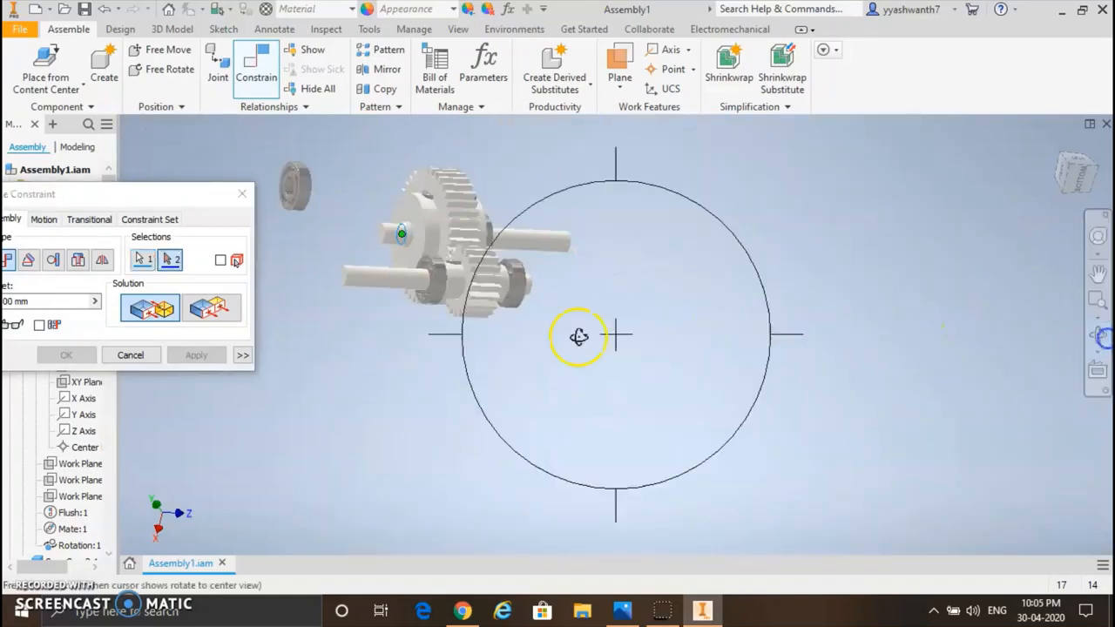
pyautogui.moveTo(575, 337); pyautogui.dragTo(397, 349)
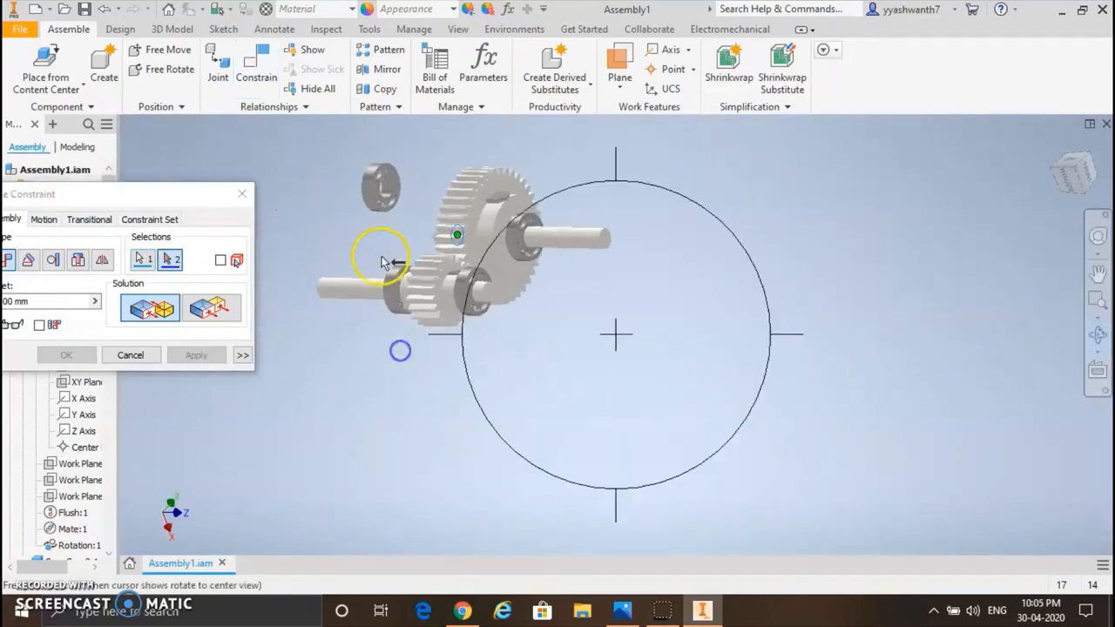
pyautogui.scroll(5, 383, 191)
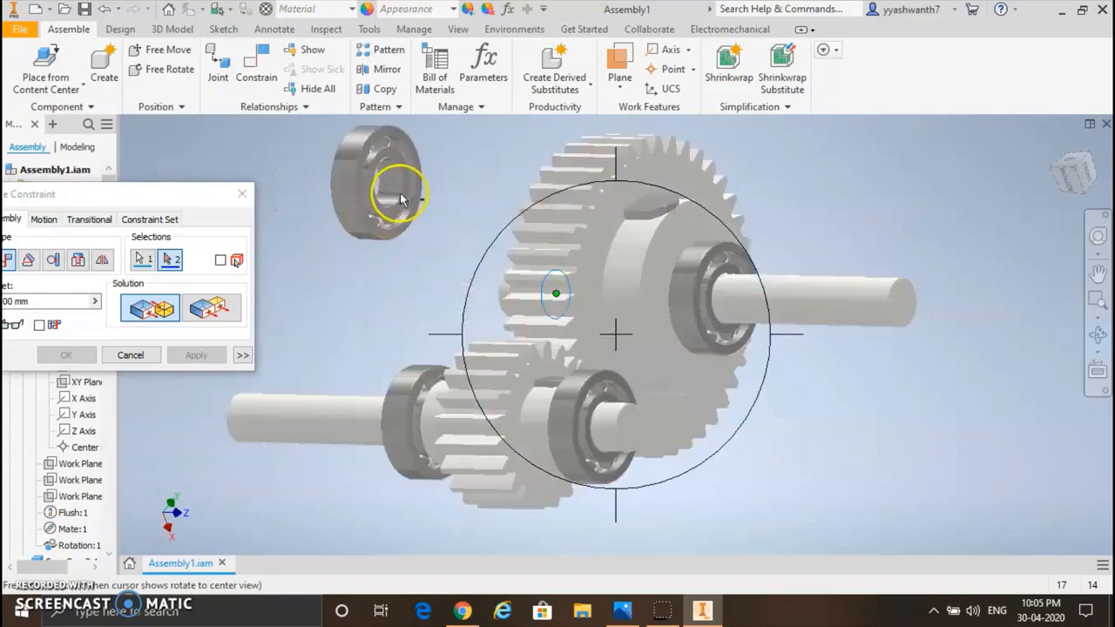
pyautogui.press('Escape')
pyautogui.click(399, 194)
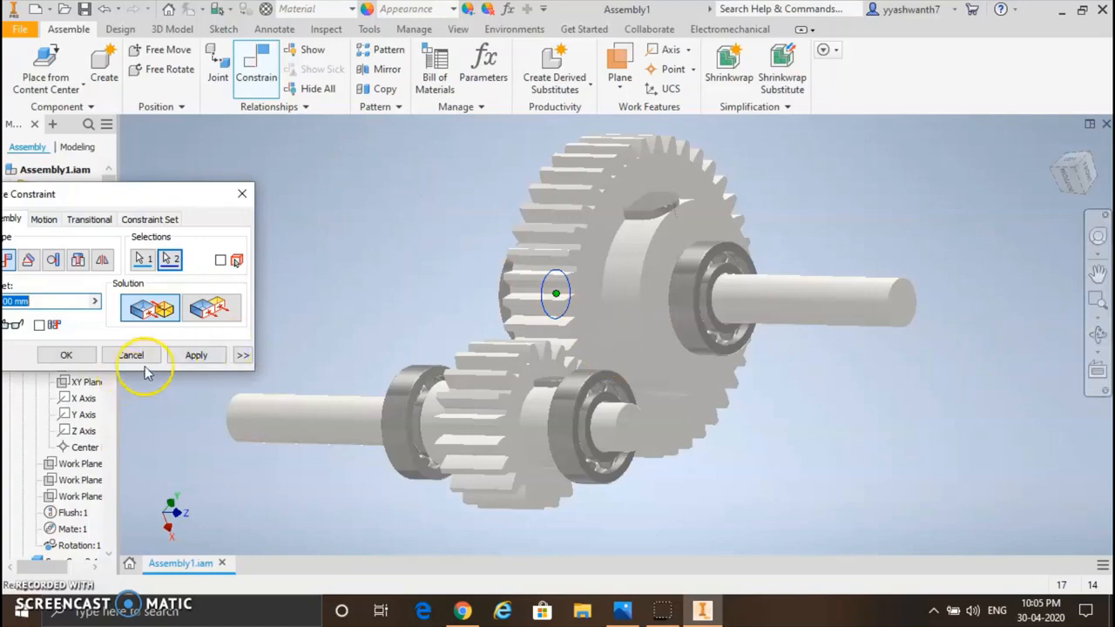
pyautogui.click(190, 355)
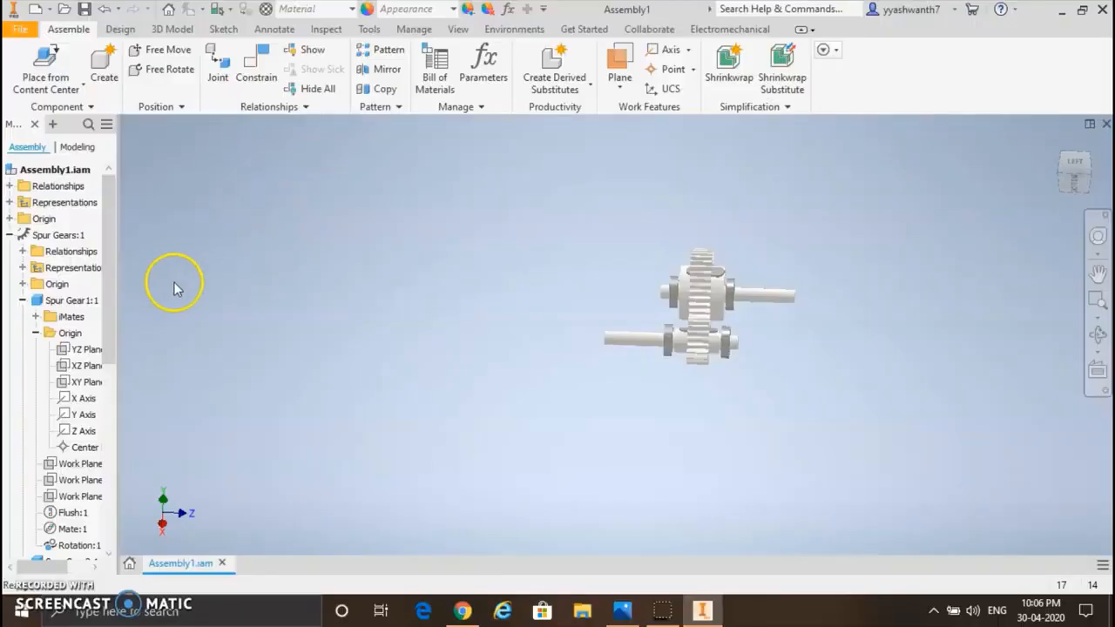
# Step: Create a new part file from the Standard.ipt template
pyautogui.click(19, 29)
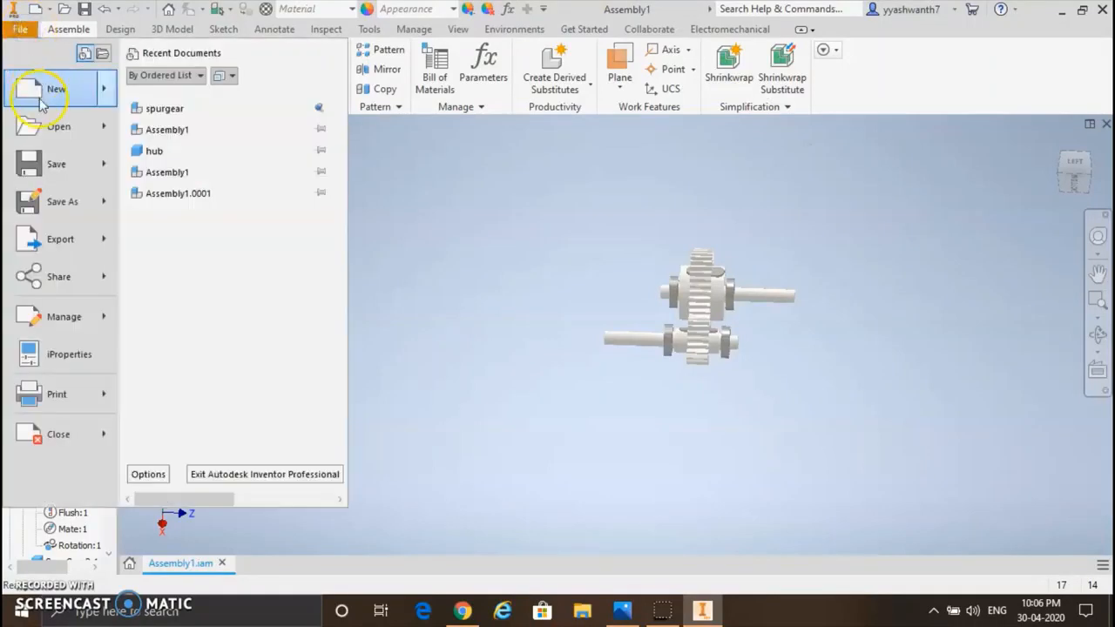
pyautogui.moveTo(39, 103)
pyautogui.click(281, 99)
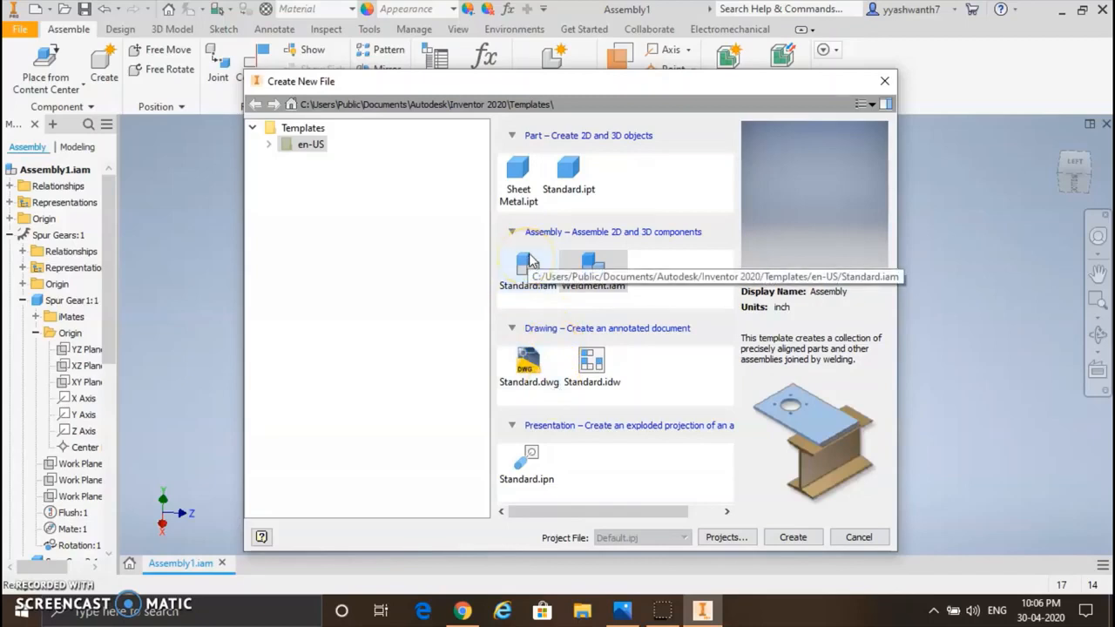
pyautogui.click(518, 193)
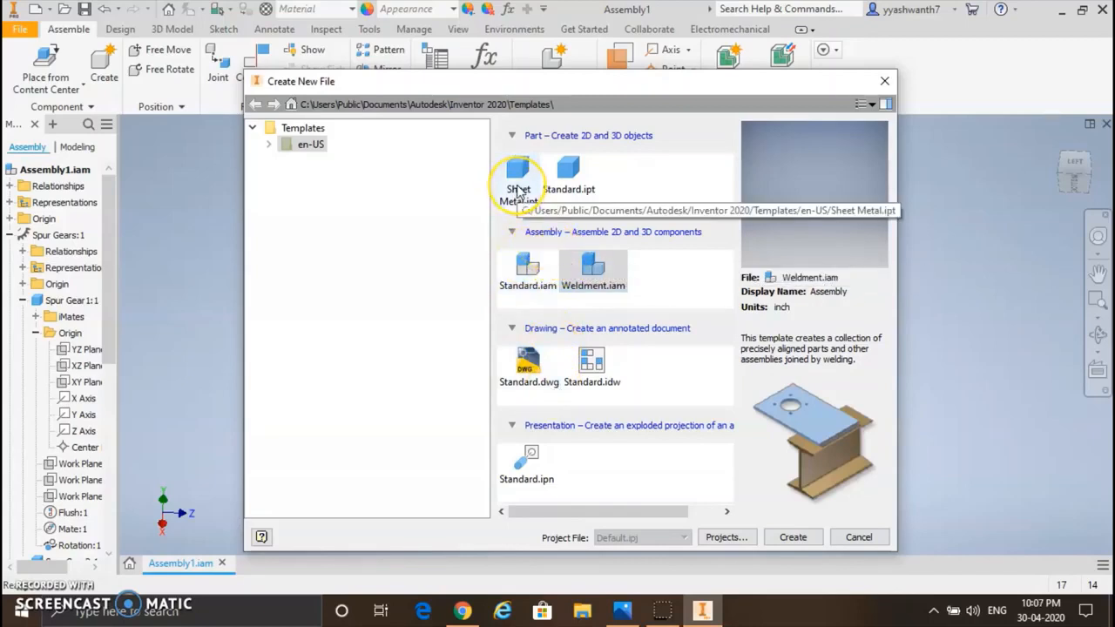
pyautogui.click(559, 181)
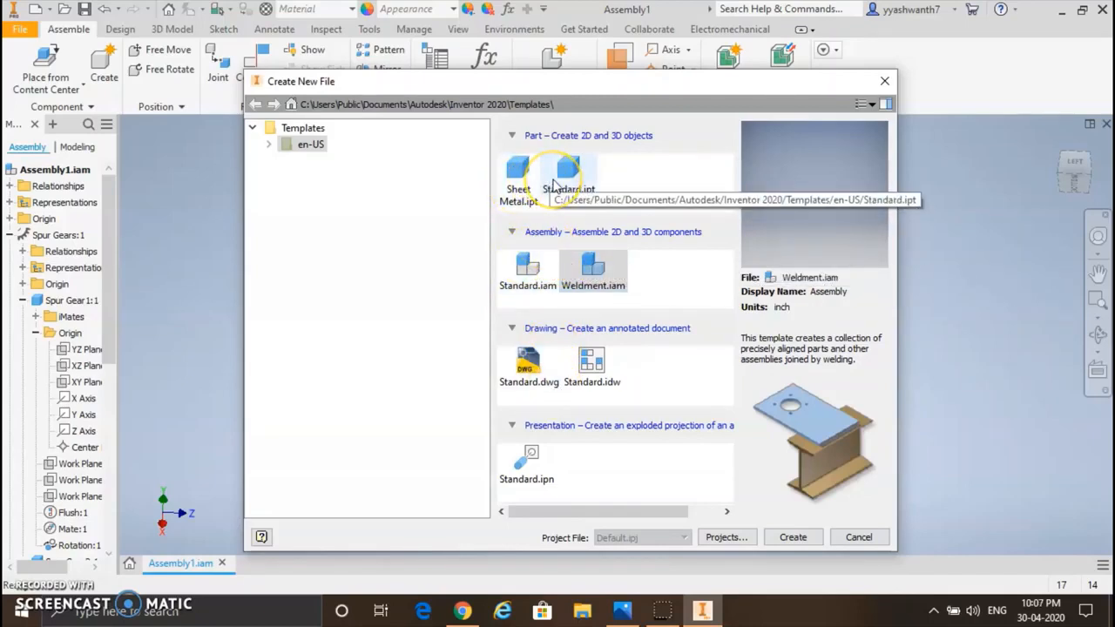
pyautogui.click(564, 181)
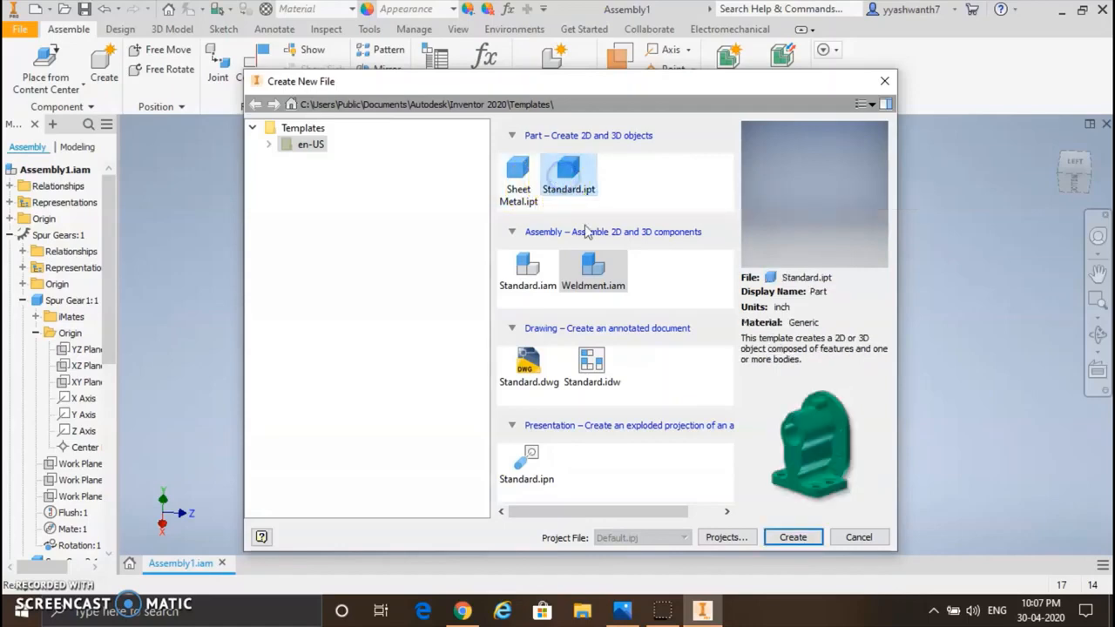
pyautogui.click(792, 536)
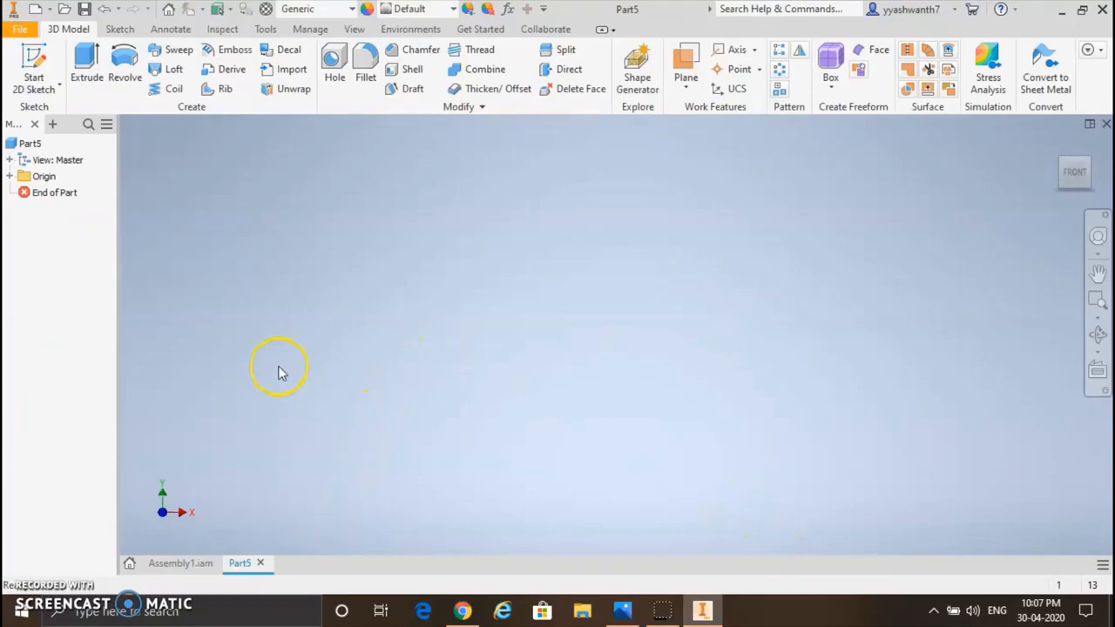
# Step: Examine the shafts and mounted bearings in Assembly1.iam, and return to the new part
pyautogui.click(197, 564)
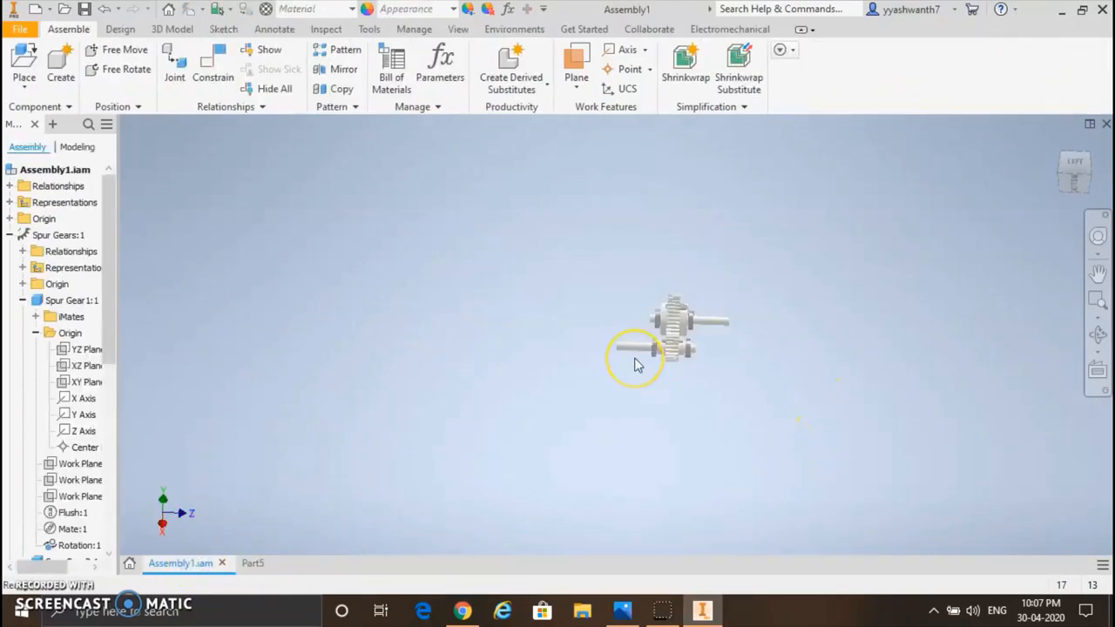
pyautogui.scroll(5, 635, 364)
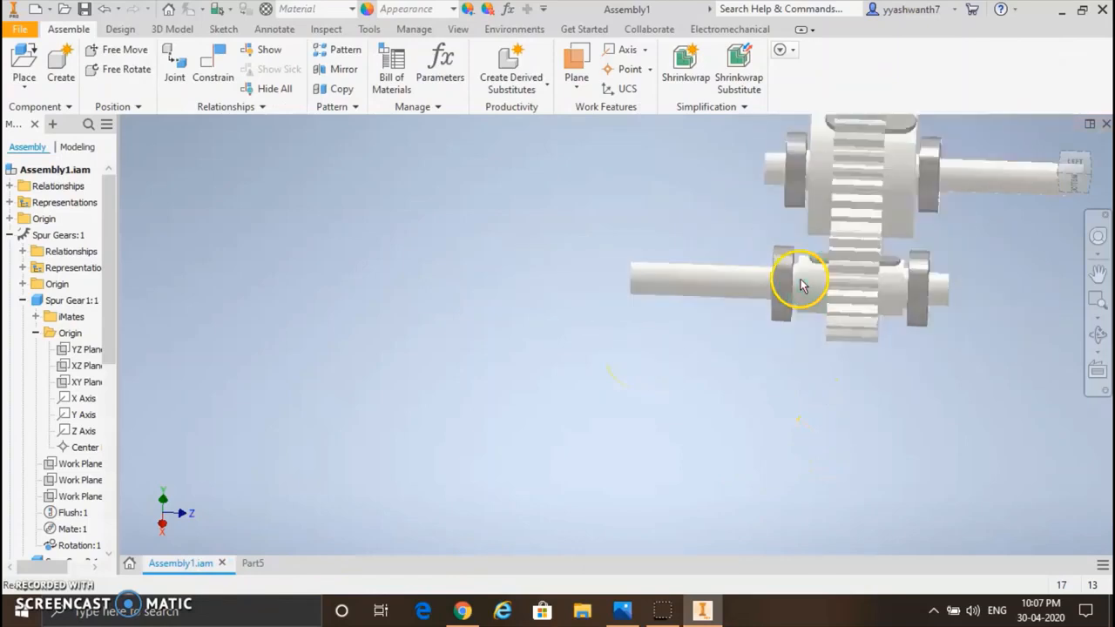
pyautogui.click(257, 564)
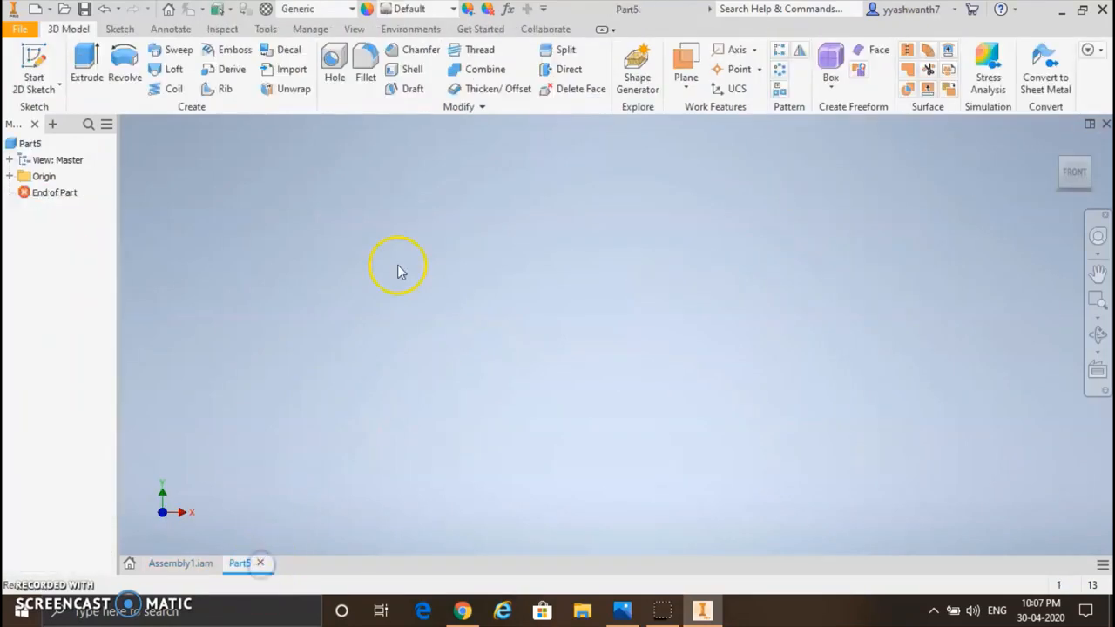
# Step: Start a 2D sketch on the YZ plane and draw a rectangle about 469 mm wide with its lower edge on the horizontal axis
pyautogui.click(33, 58)
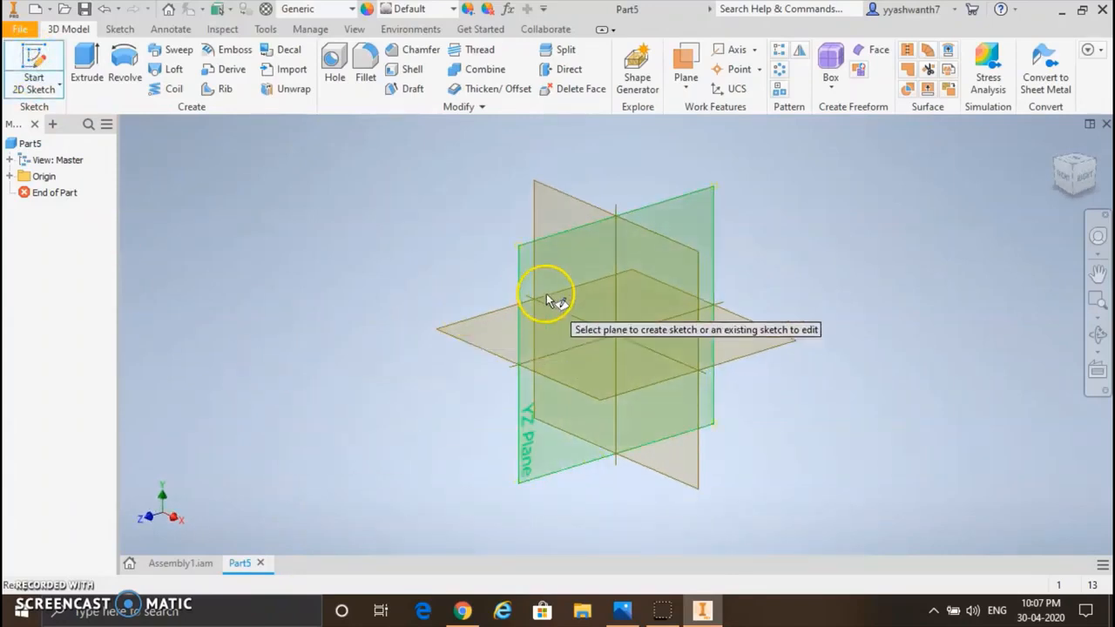
pyautogui.click(548, 264)
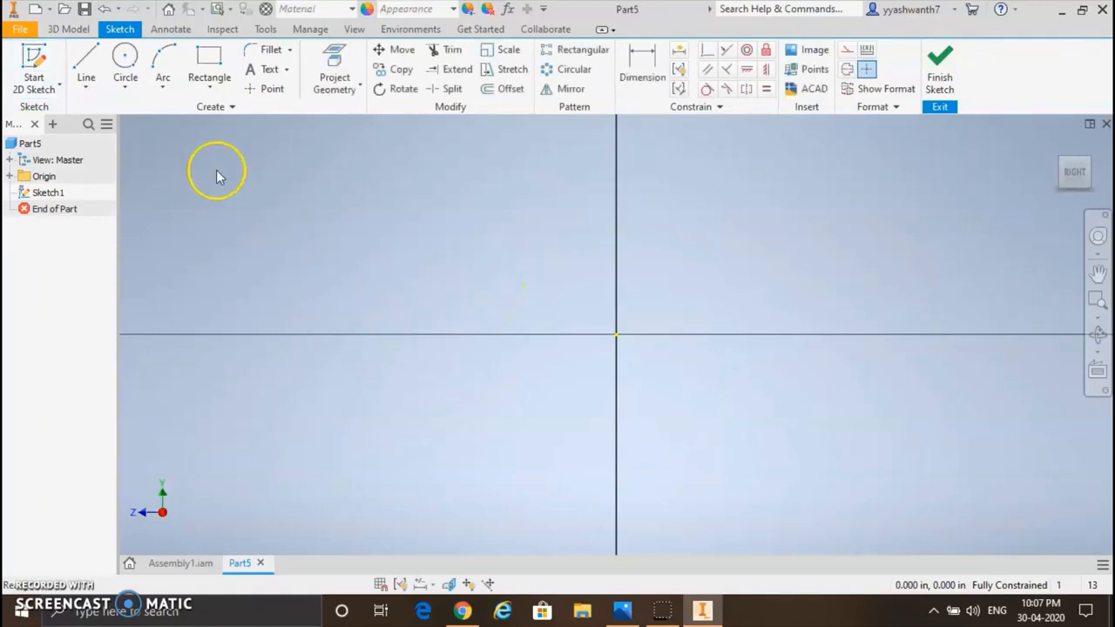
pyautogui.click(209, 63)
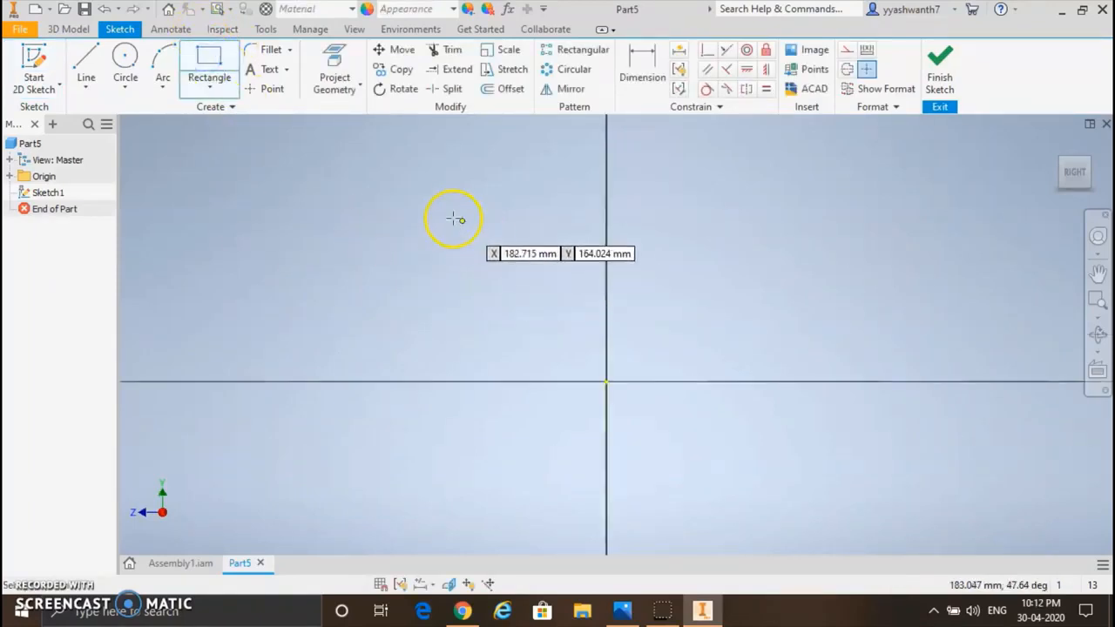
pyautogui.click(428, 198)
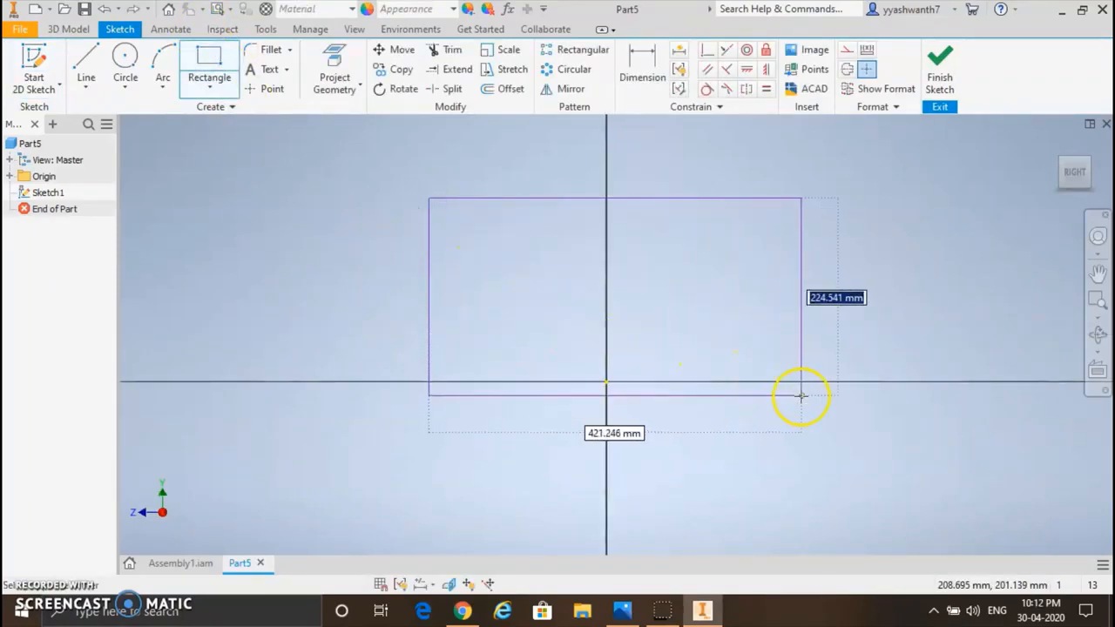
pyautogui.click(841, 381)
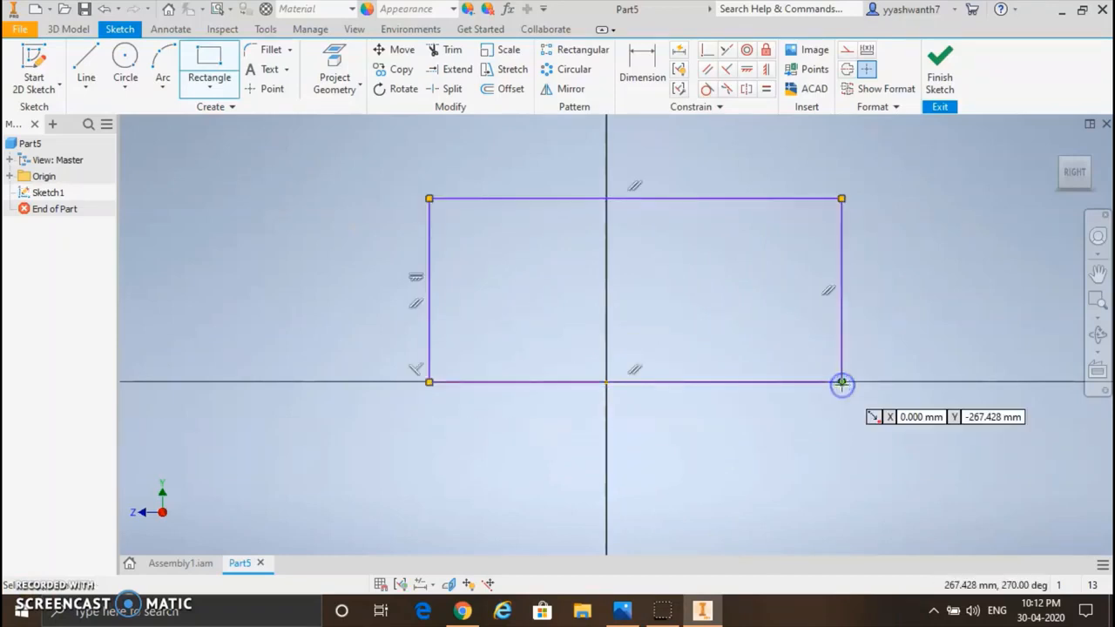
# Step: Dimension the rectangle's width between its two vertical sides as 400 mm
pyautogui.click(644, 60)
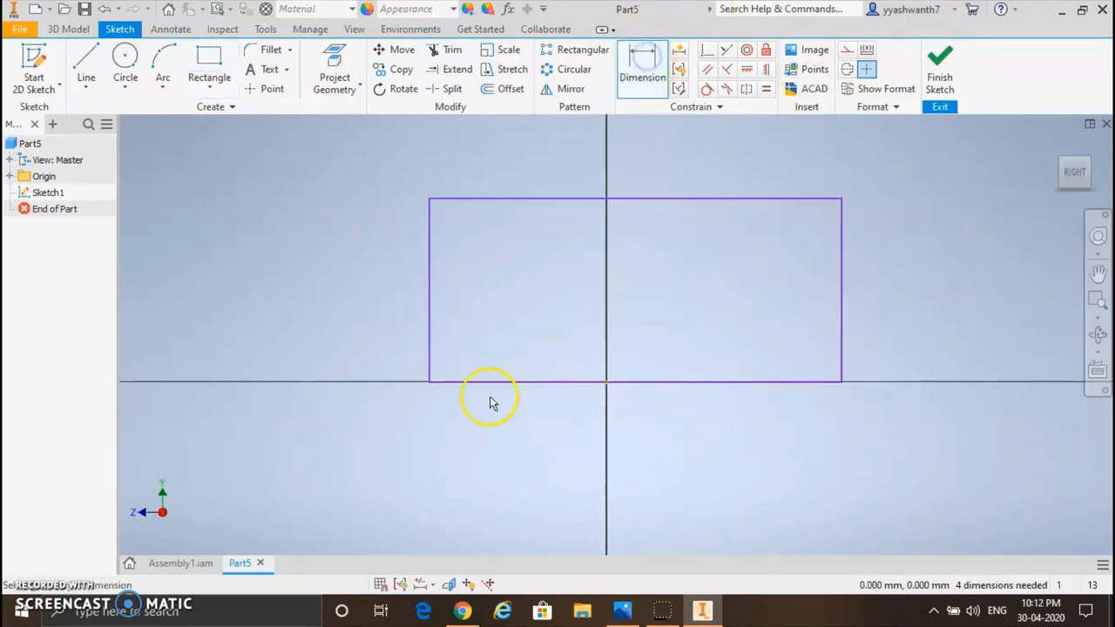
pyautogui.click(428, 372)
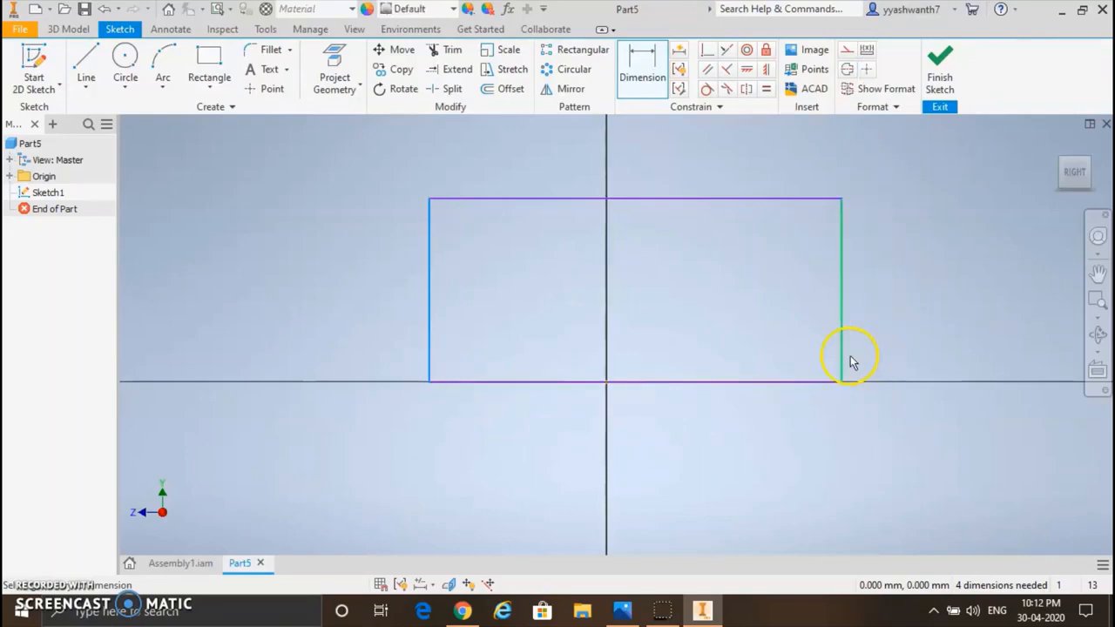
pyautogui.click(840, 357)
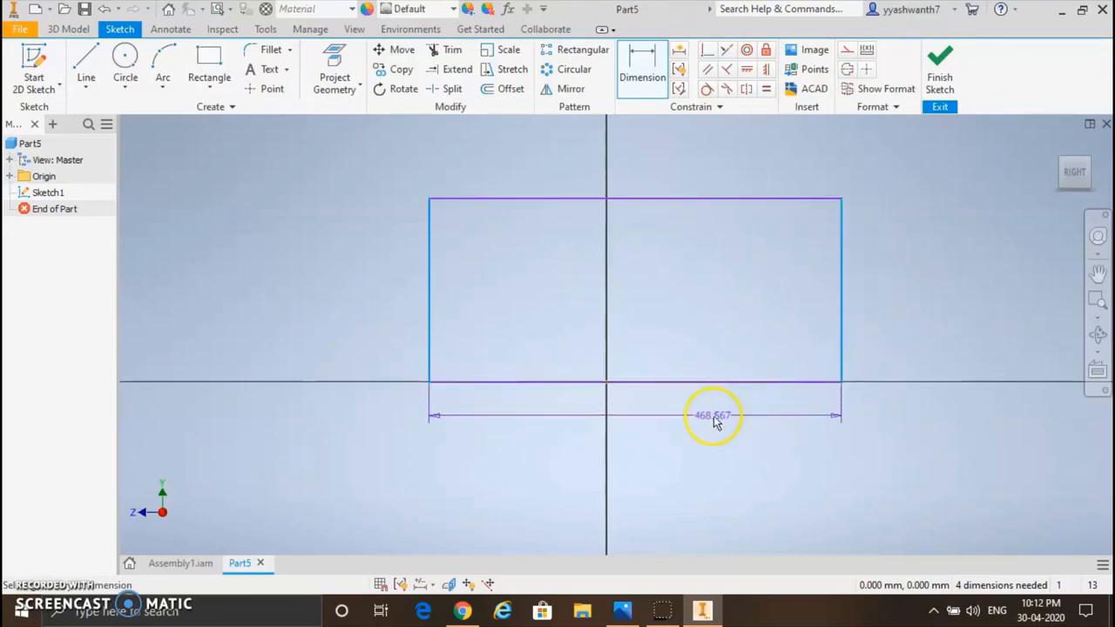
pyautogui.click(689, 415)
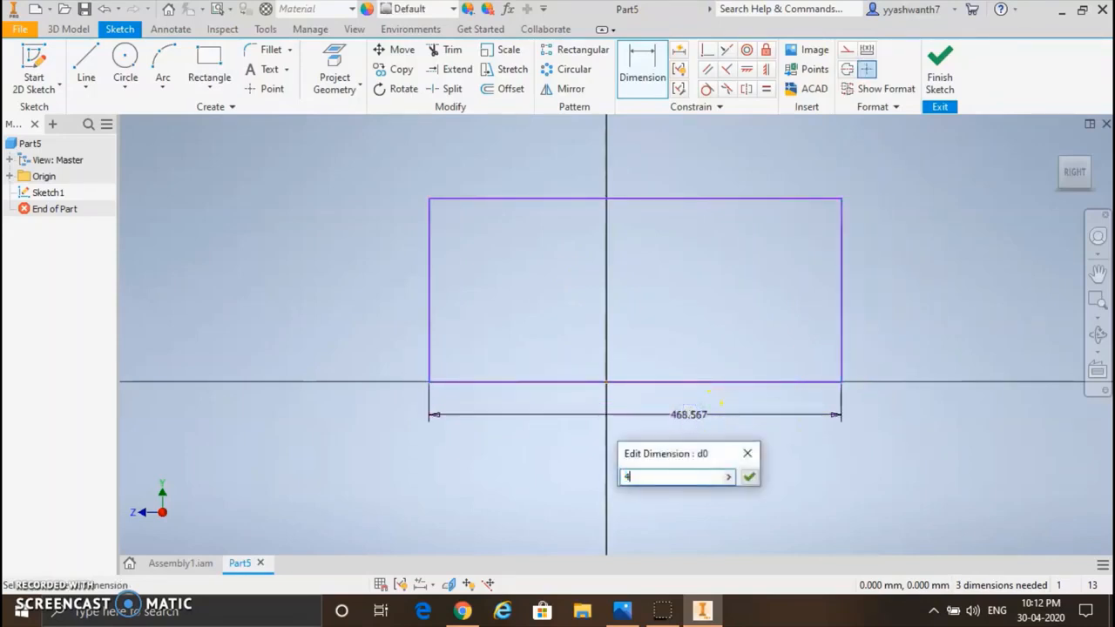
pyautogui.press('Return')
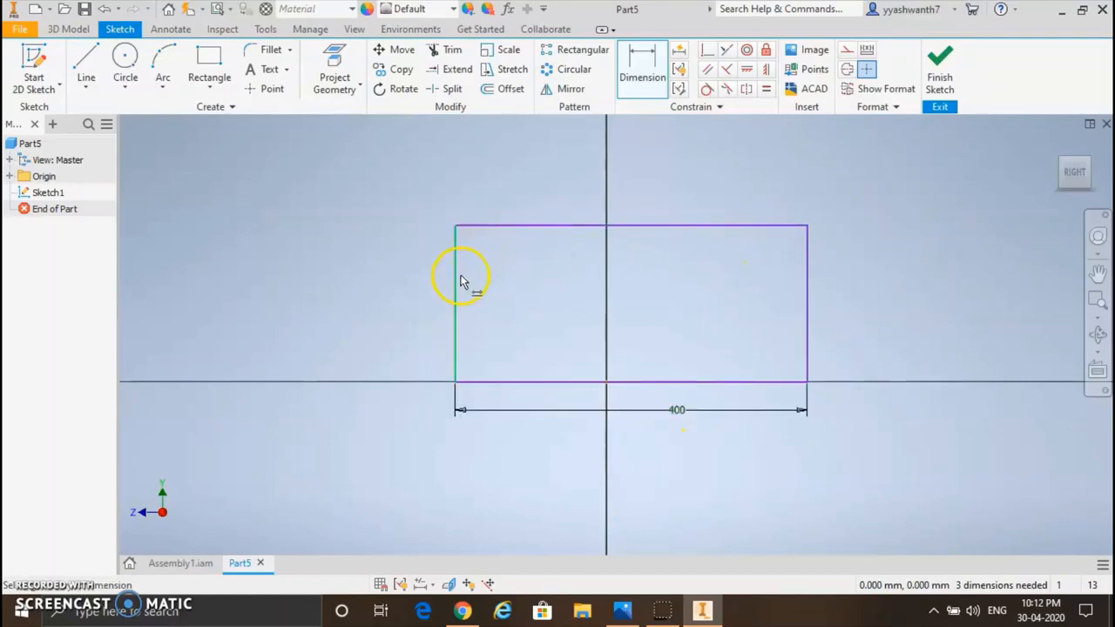
# Step: Dimension the rectangle's height between its upper and lower edges as 150 mm
pyautogui.click(640, 228)
pyautogui.click(645, 383)
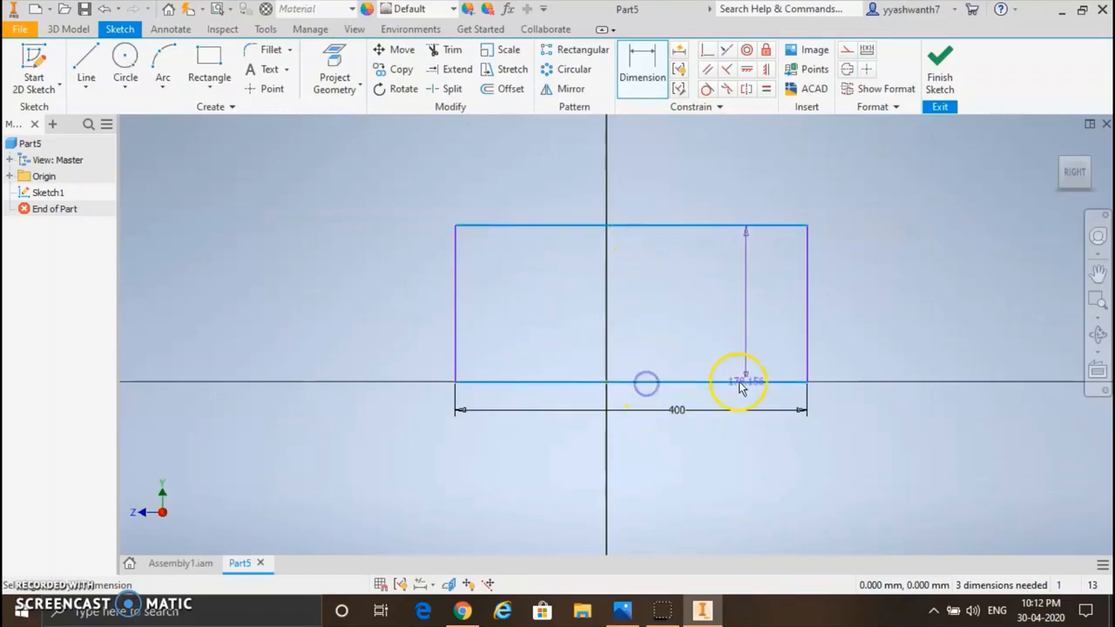
pyautogui.click(842, 302)
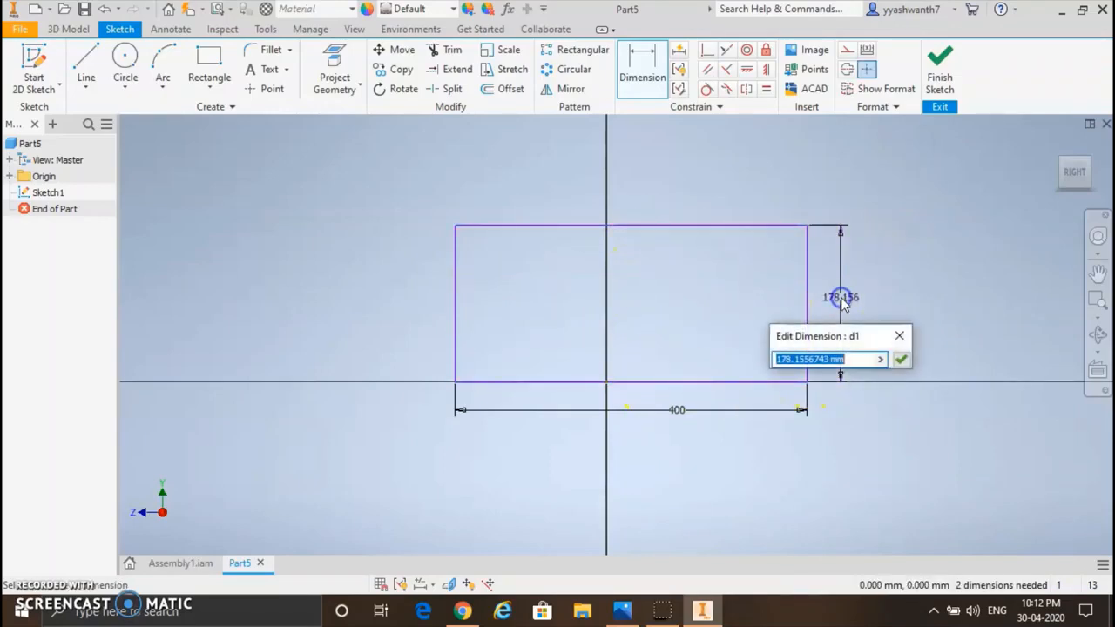
pyautogui.write('15')
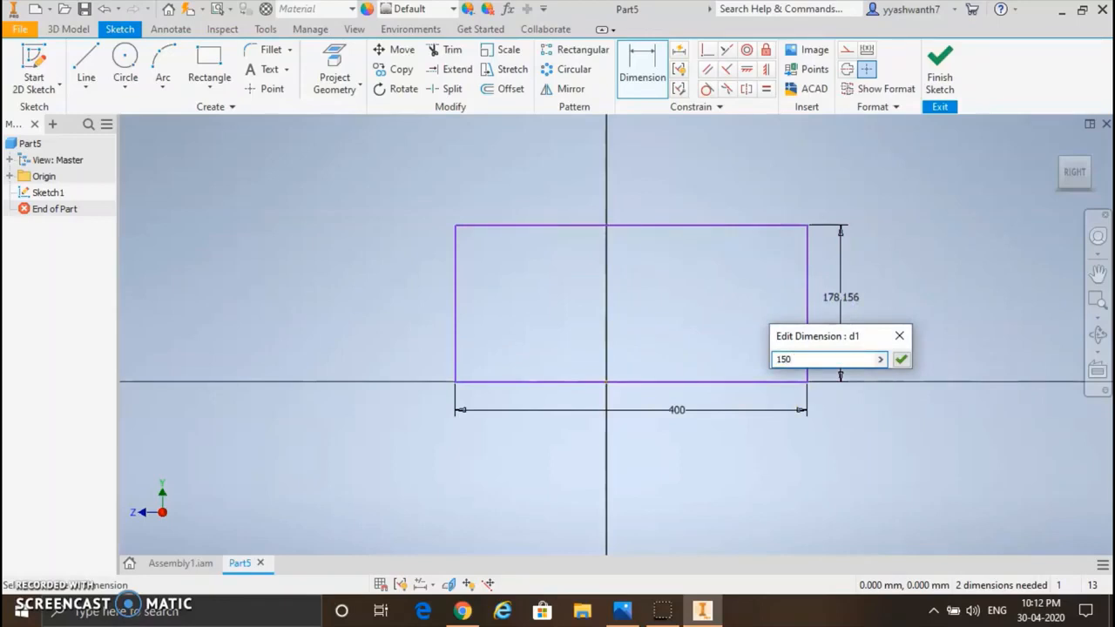
pyautogui.write('0')
pyautogui.press('Return')
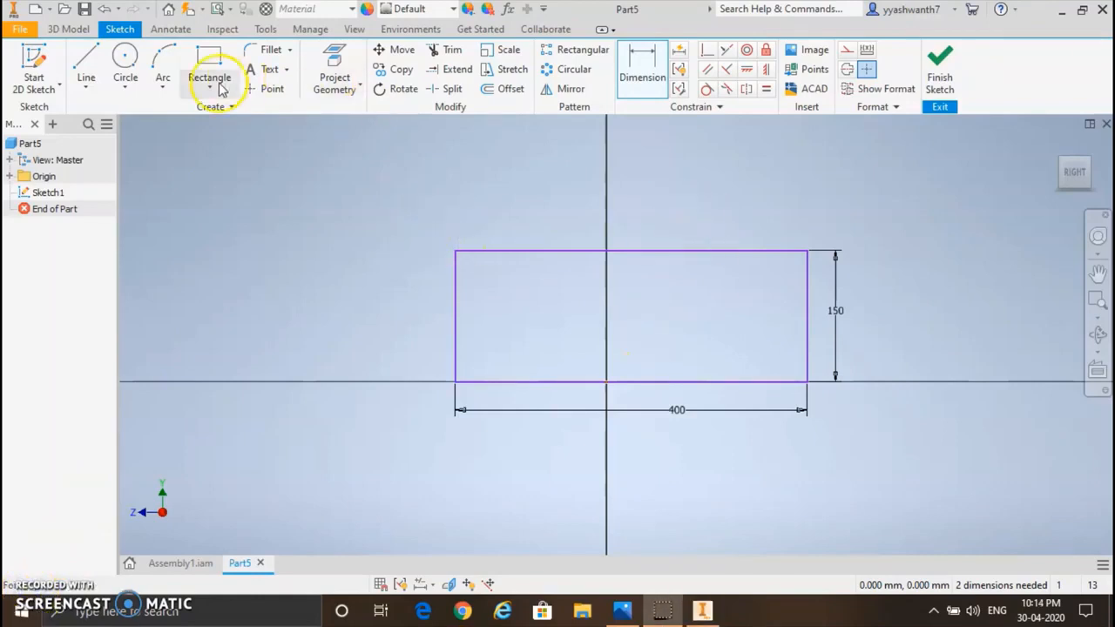
# Step: Draw two circles about 105 mm and 107 mm in diameter, both centred on the rectangle's upper edge
pyautogui.click(122, 61)
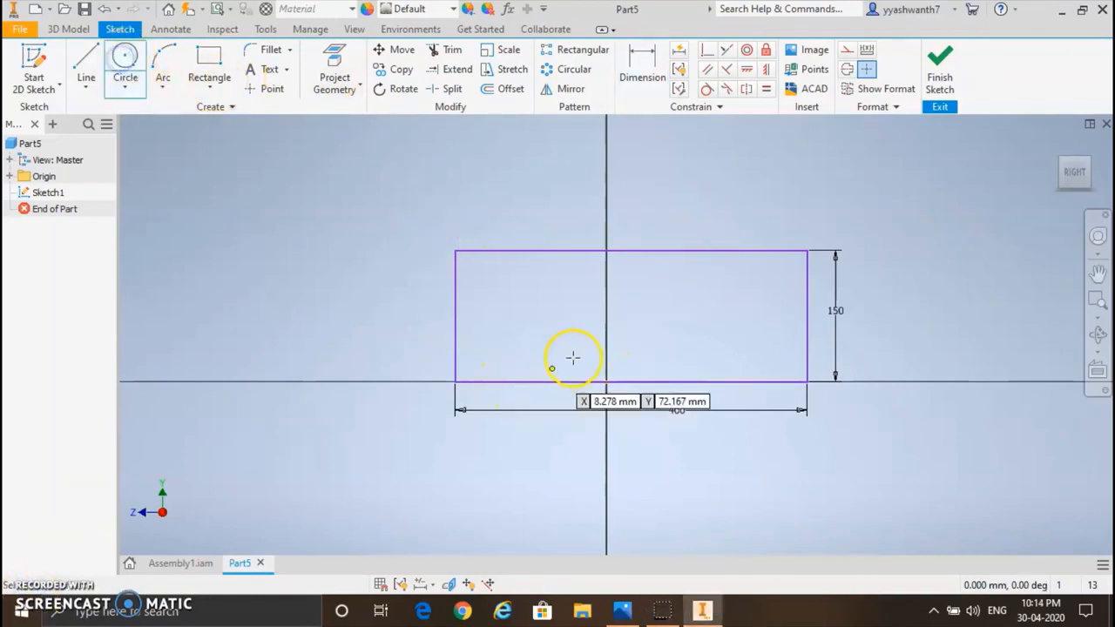
pyautogui.click(560, 251)
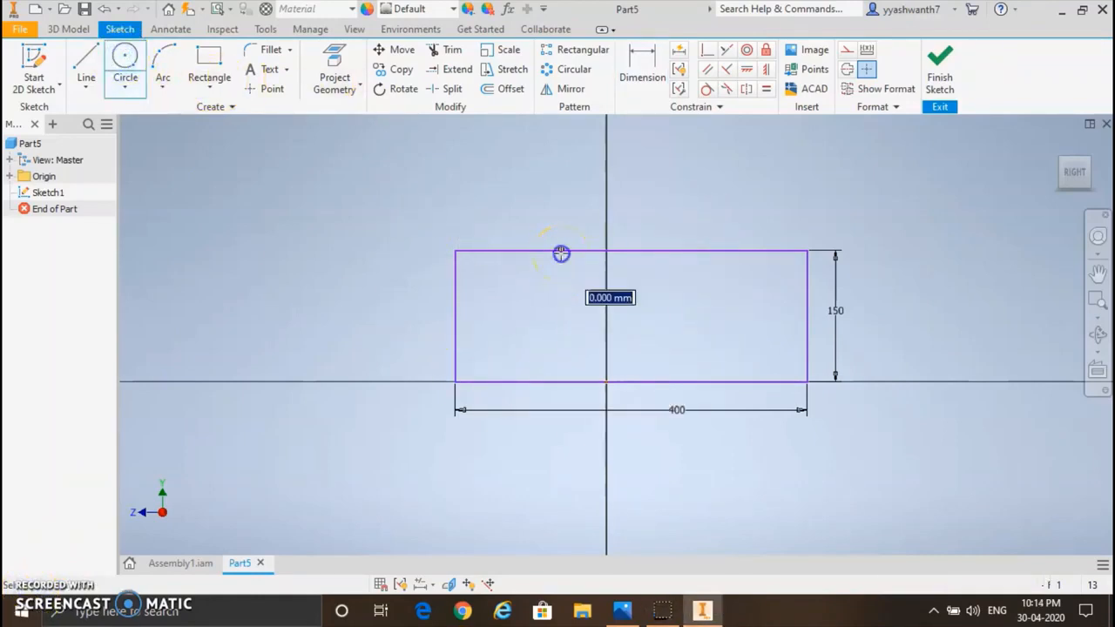
pyautogui.click(573, 294)
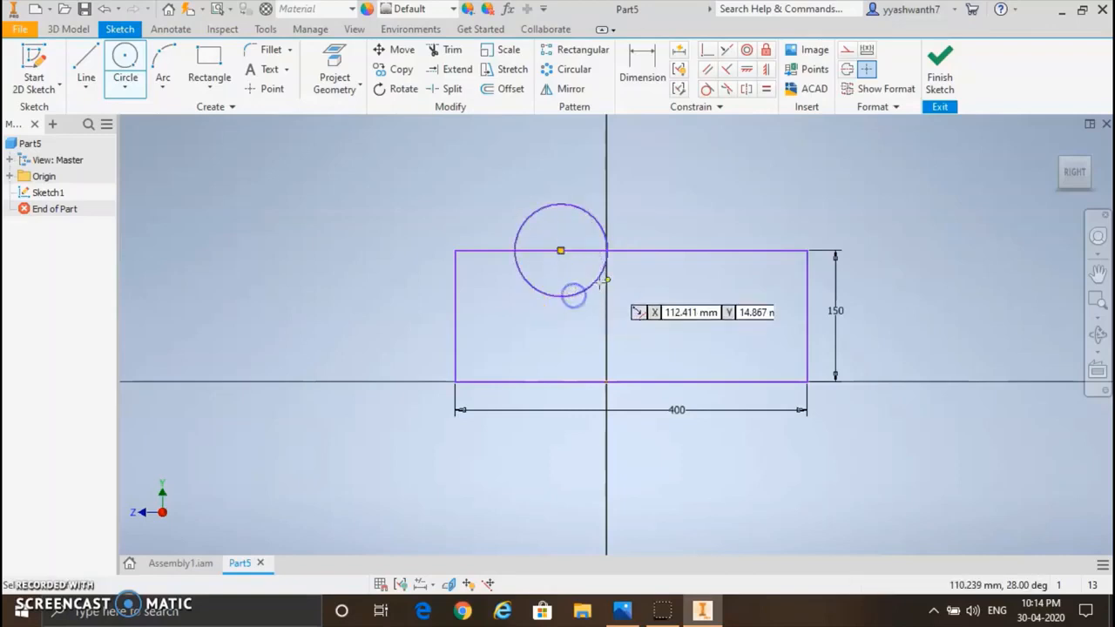
pyautogui.click(716, 252)
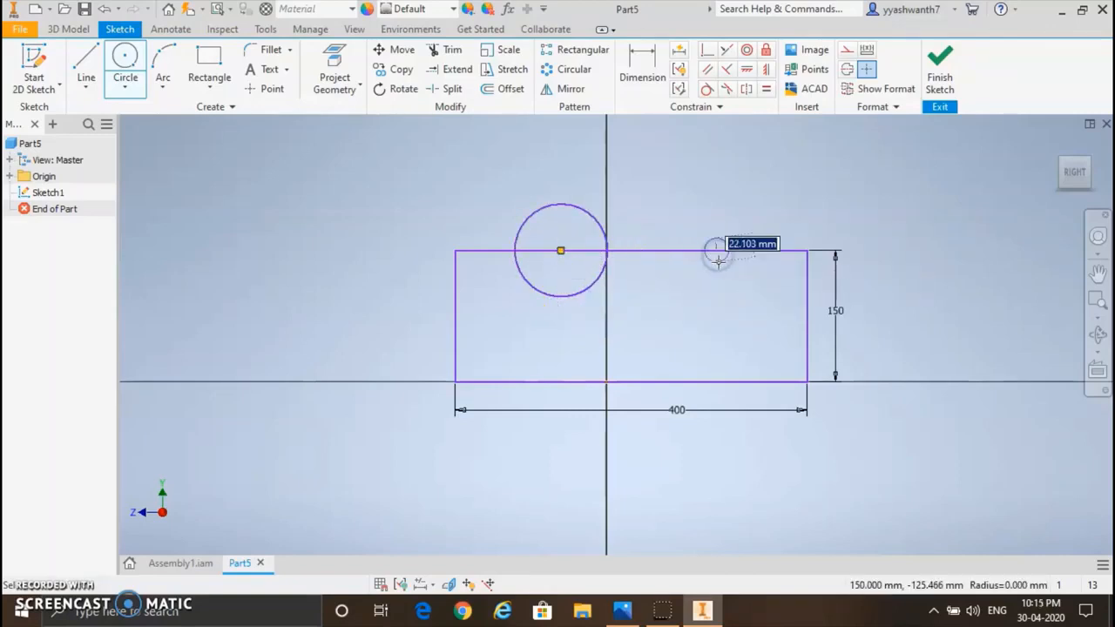
pyautogui.click(724, 294)
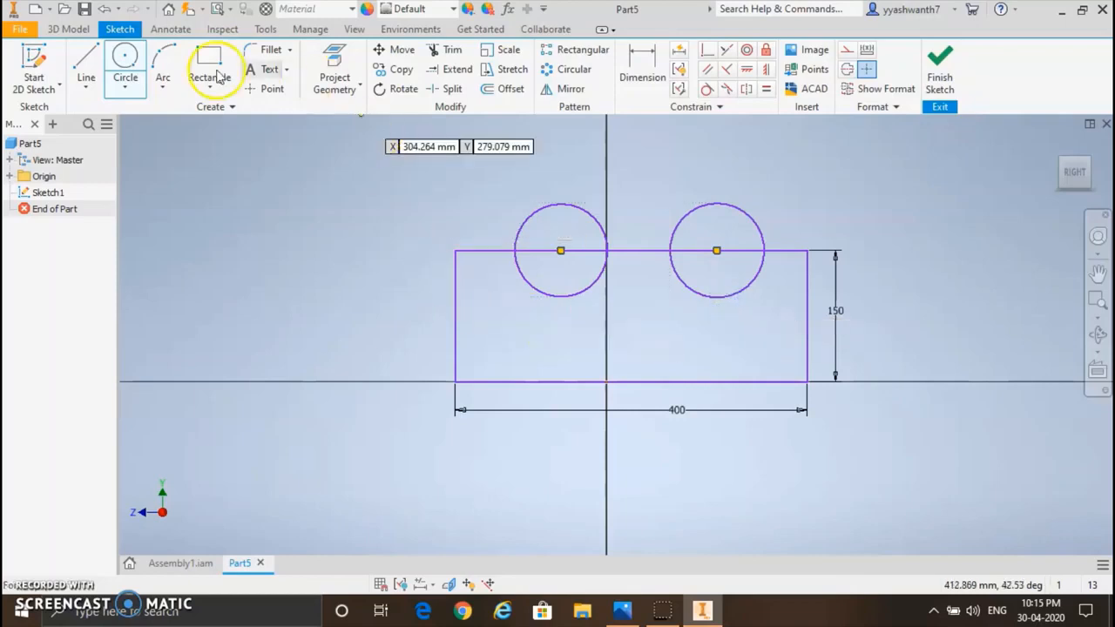
# Step: Dimension the distance from the right circle's centre to the rectangle's right edge as 175 mm
pyautogui.click(642, 59)
pyautogui.click(716, 252)
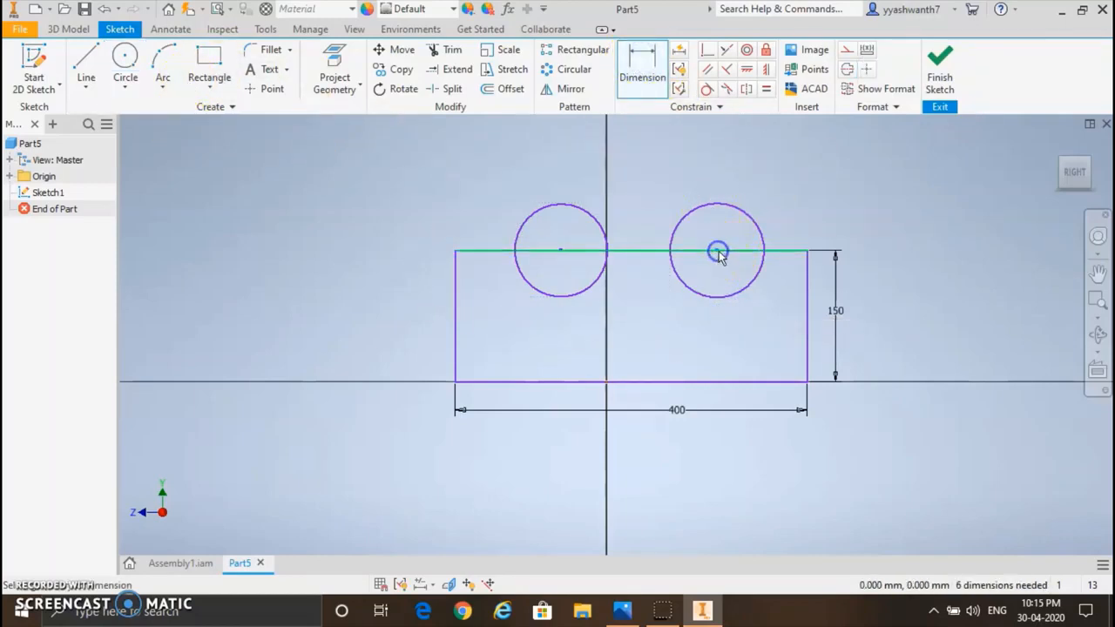
pyautogui.click(808, 277)
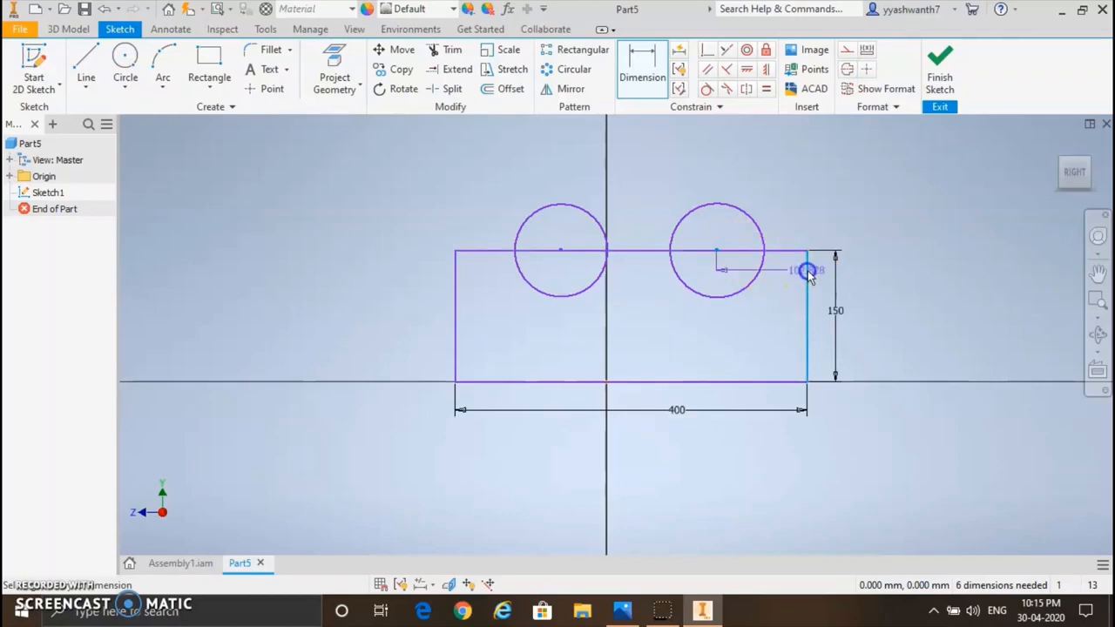
pyautogui.click(764, 304)
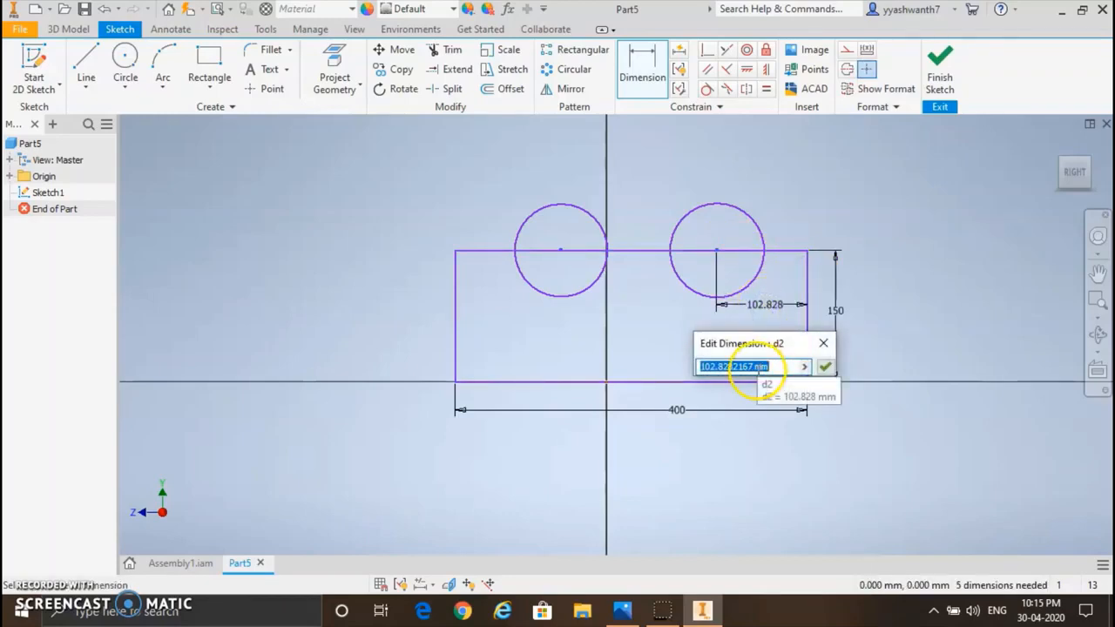
pyautogui.write('175')
pyautogui.press('Return')
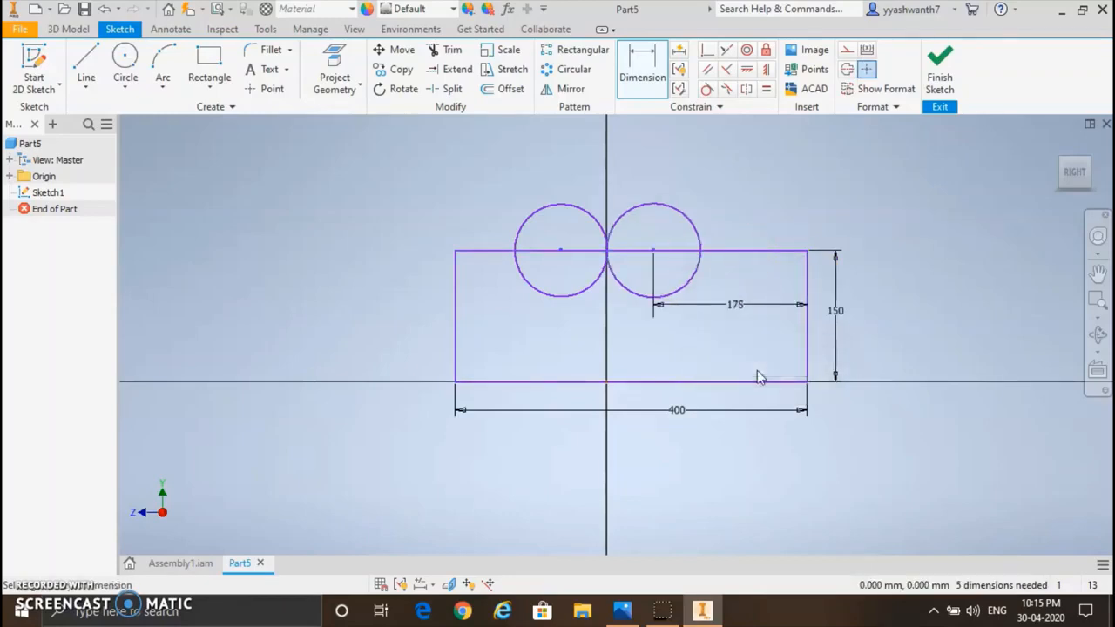
# Step: Dimension the horizontal distance between the two circle centres as 150 mm
pyautogui.scroll(-3, 756, 370)
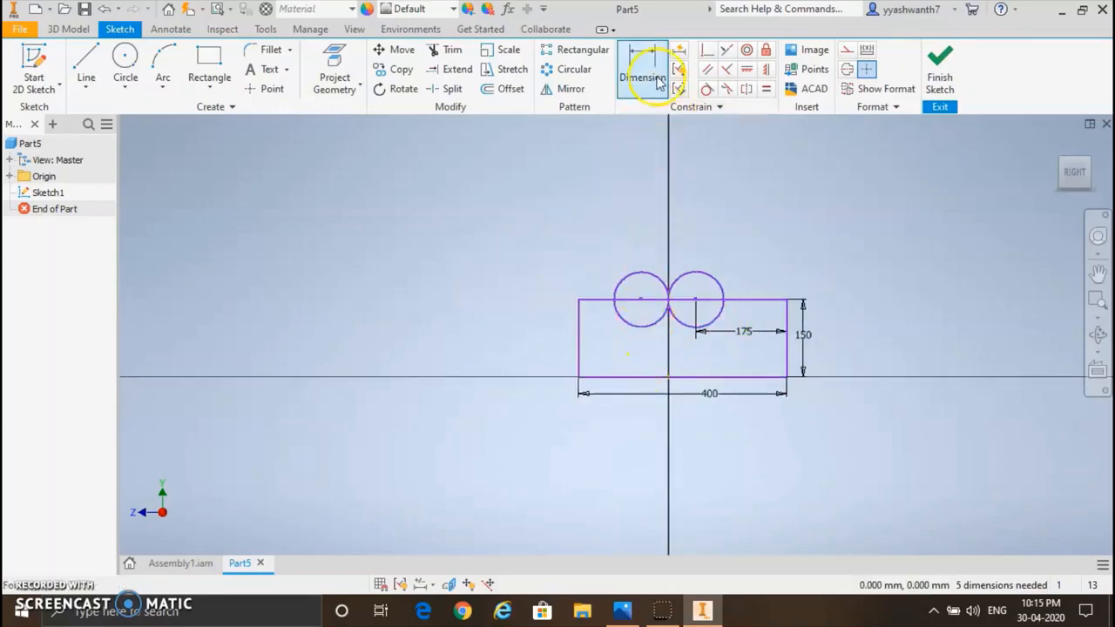
pyautogui.click(640, 300)
pyautogui.click(696, 300)
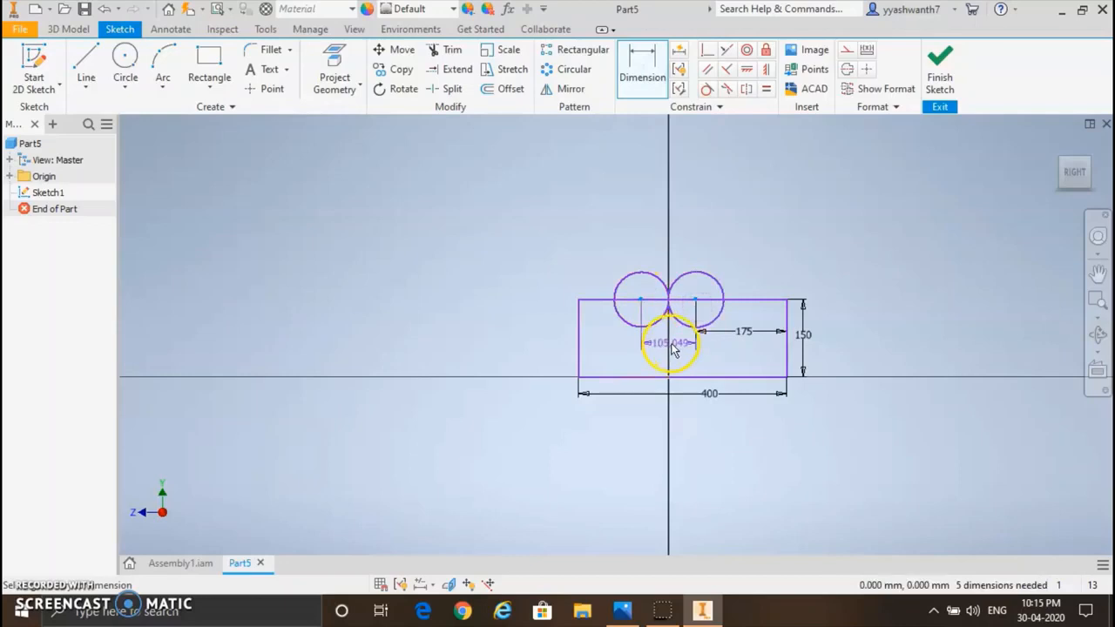
pyautogui.click(672, 346)
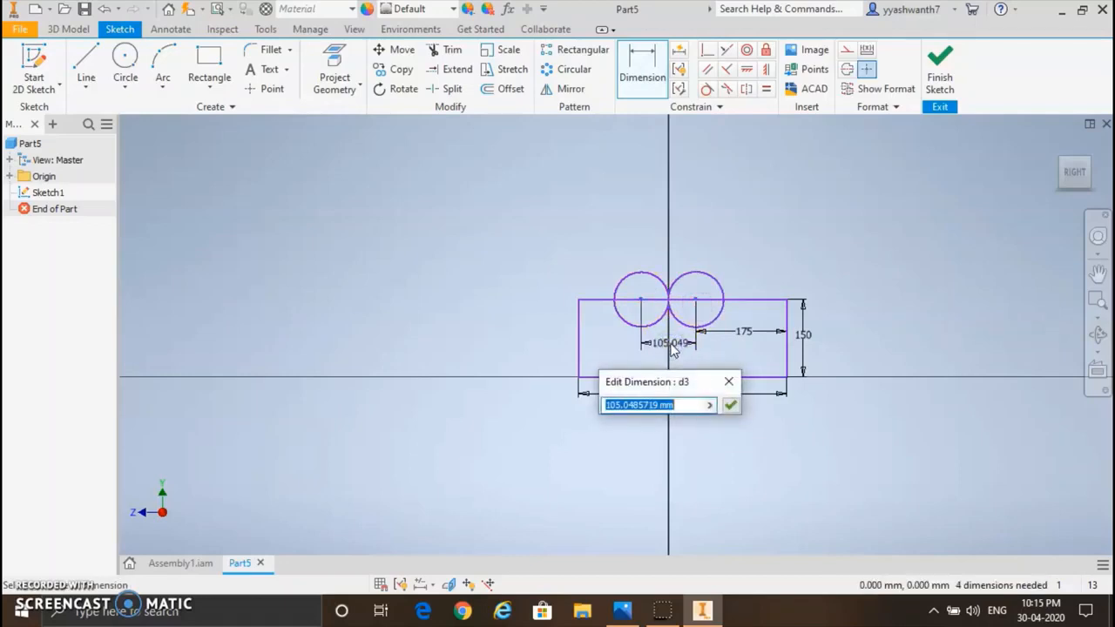
pyautogui.write('150')
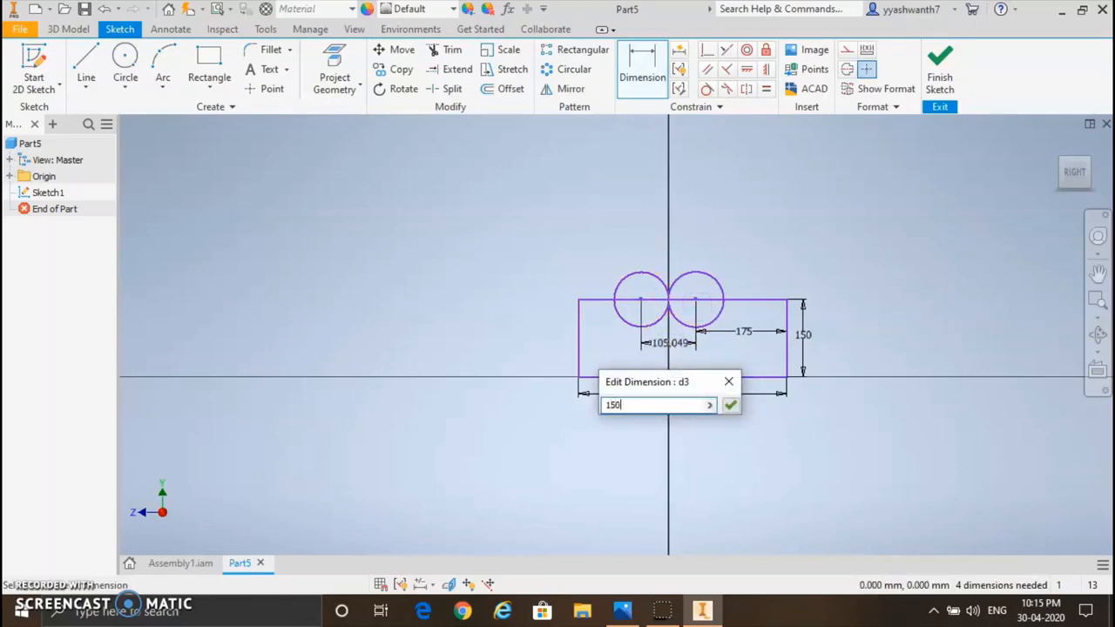
pyautogui.press('Return')
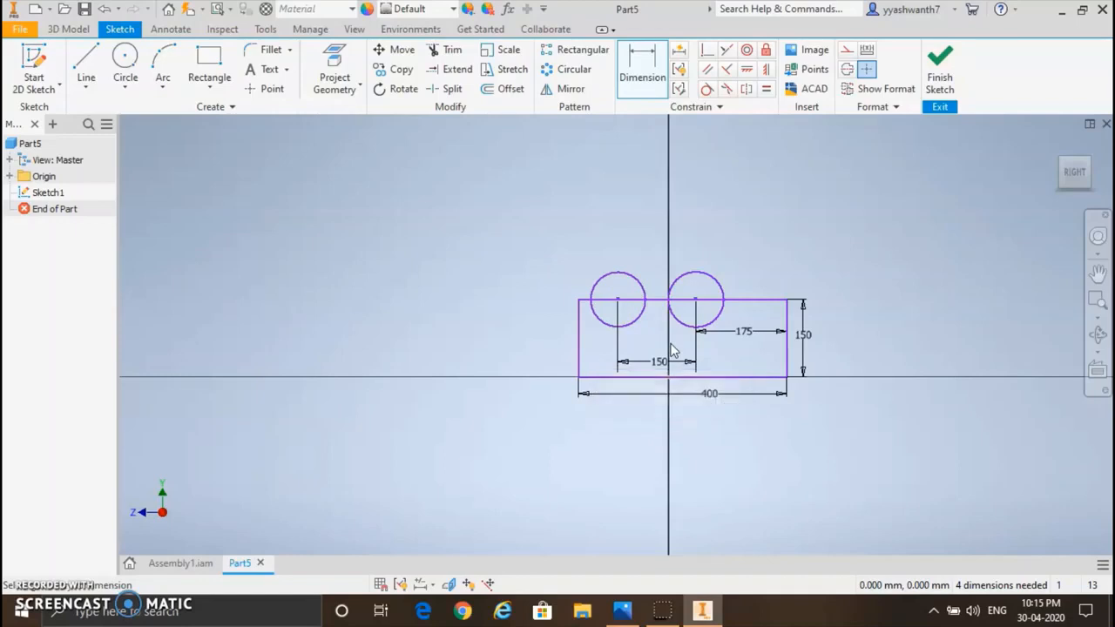
# Step: Dimension the diameter of both circles as 75 mm
pyautogui.click(635, 284)
pyautogui.click(645, 235)
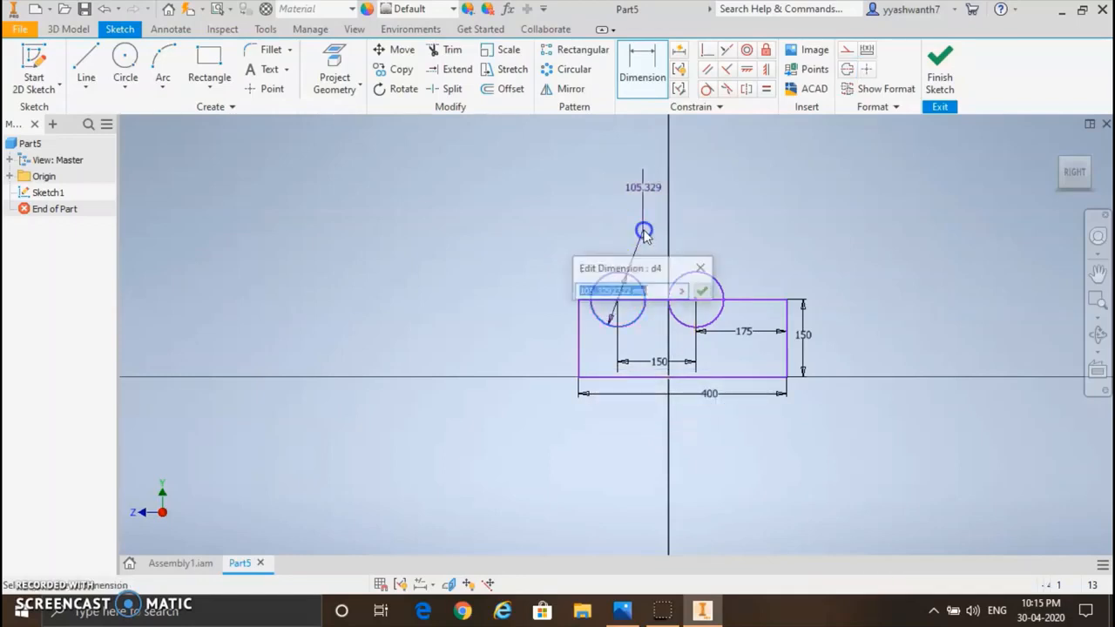
pyautogui.write('75')
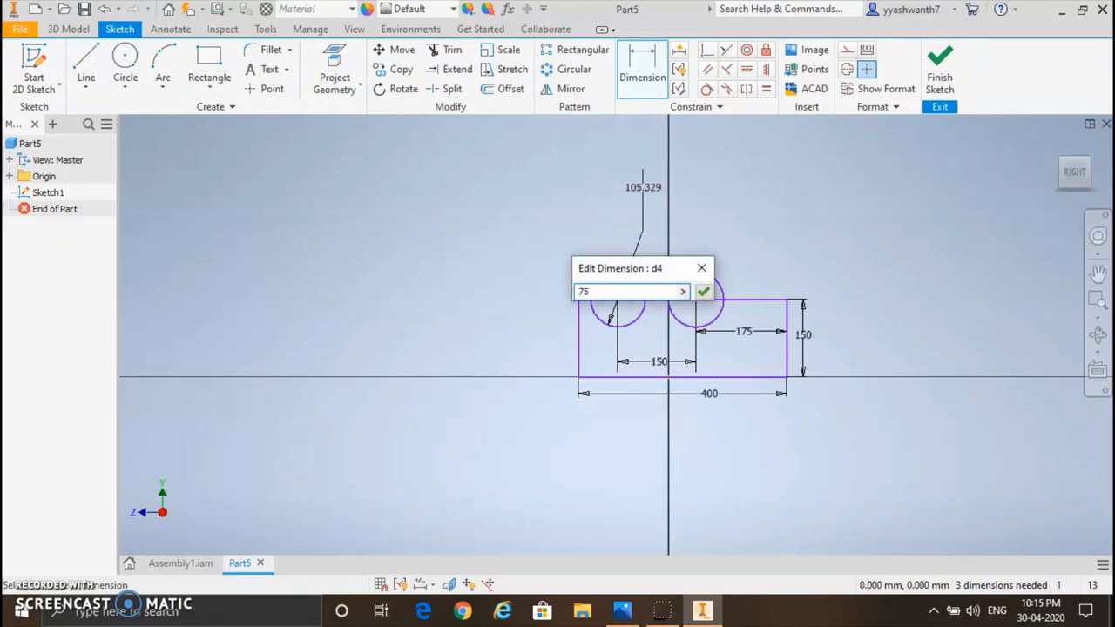
pyautogui.press('Return')
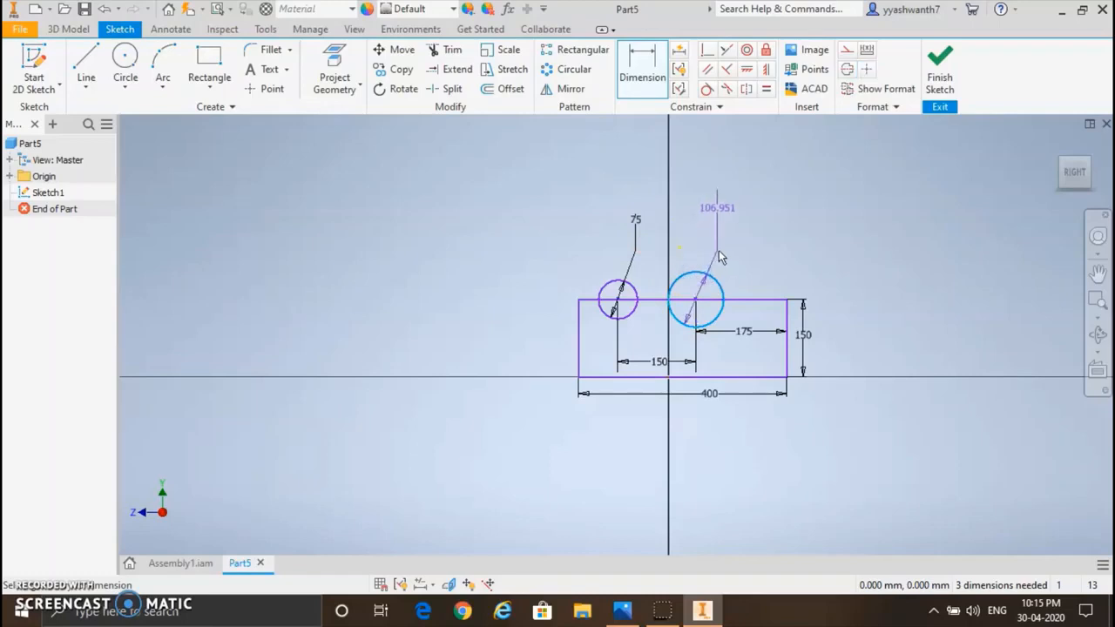
pyautogui.click(718, 250)
pyautogui.write('75')
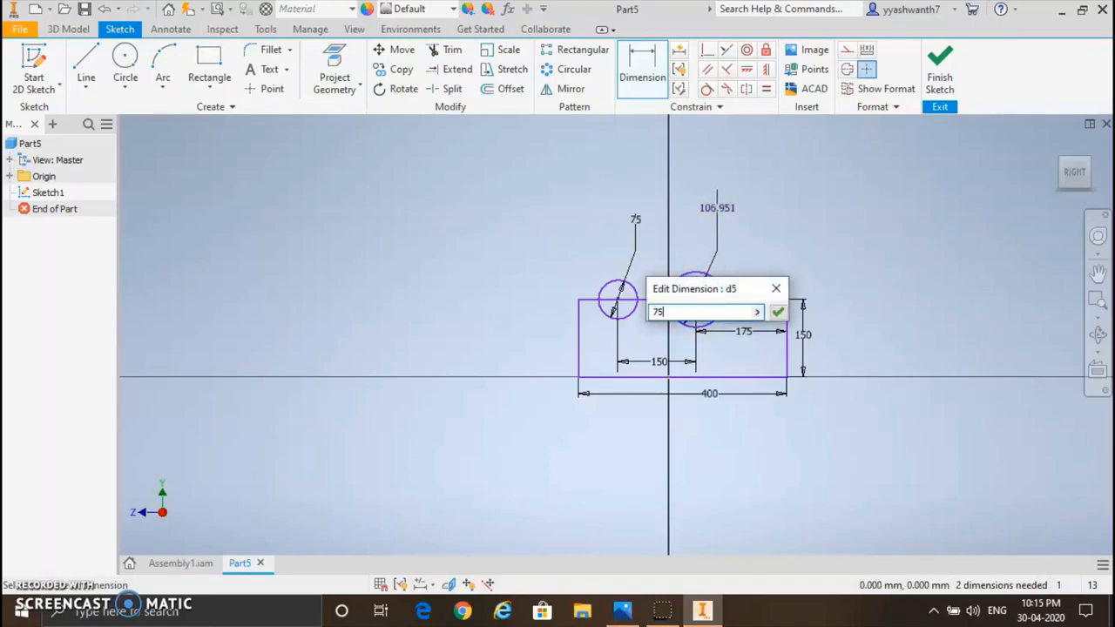
pyautogui.press('Return')
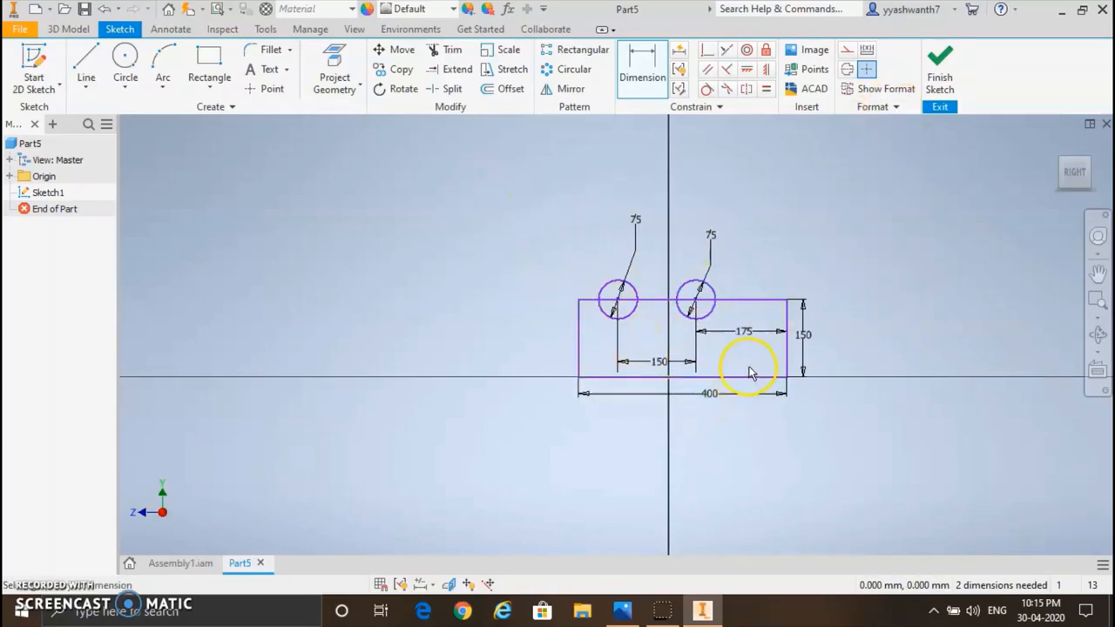
# Step: Trim the circles' upper arcs and the upper-edge segments inside them, leaving two semicircular notches in the rectangle
pyautogui.click(453, 53)
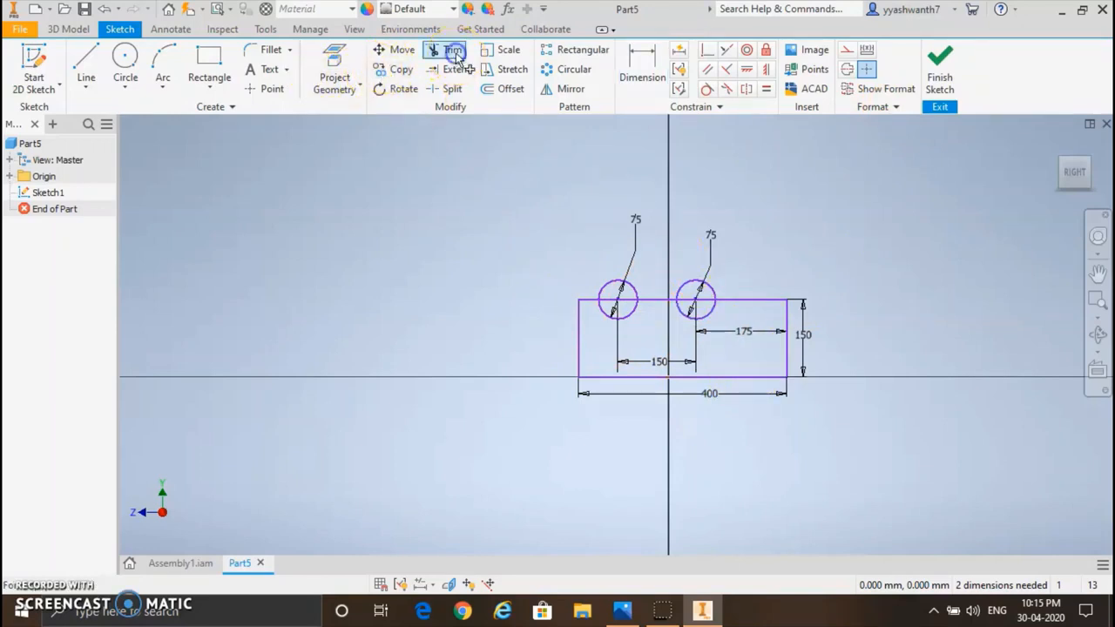
pyautogui.click(612, 280)
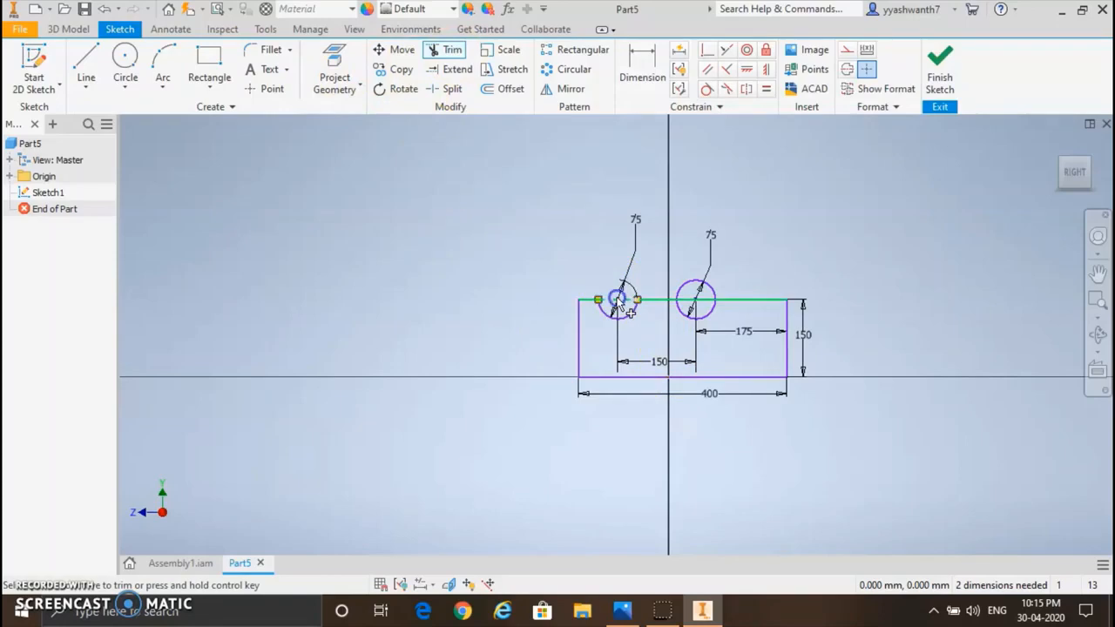
pyautogui.click(617, 299)
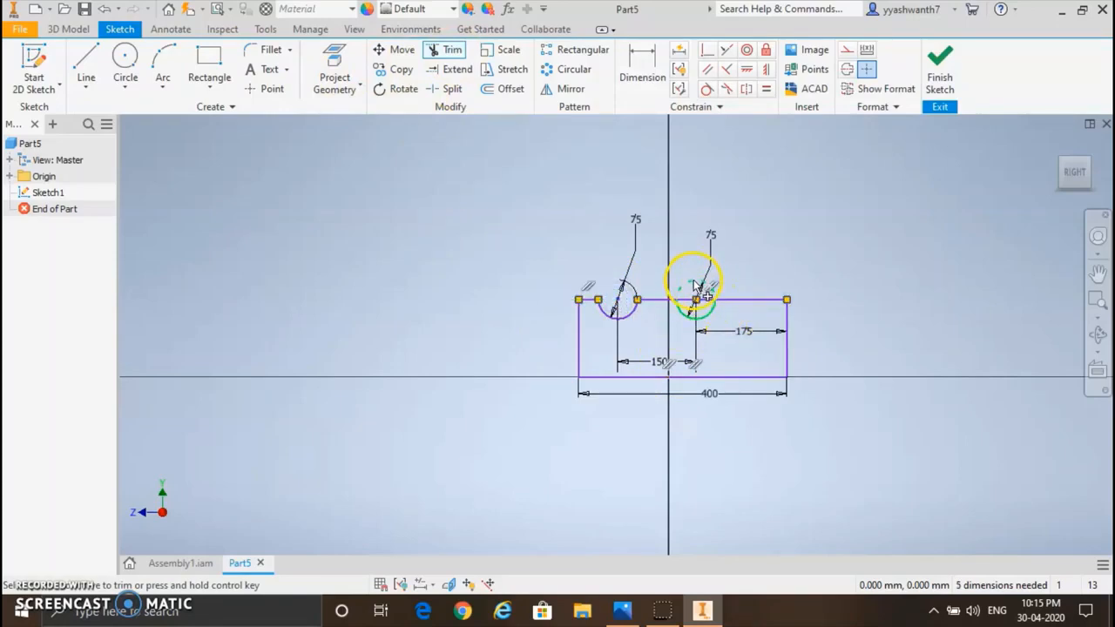
pyautogui.click(697, 294)
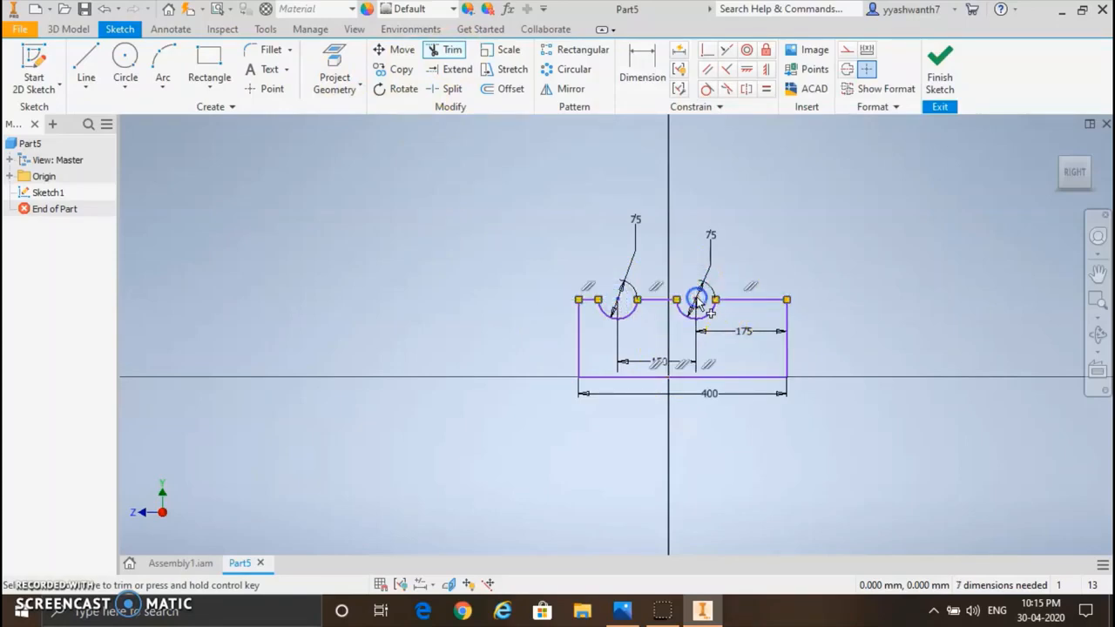
pyautogui.click(780, 352)
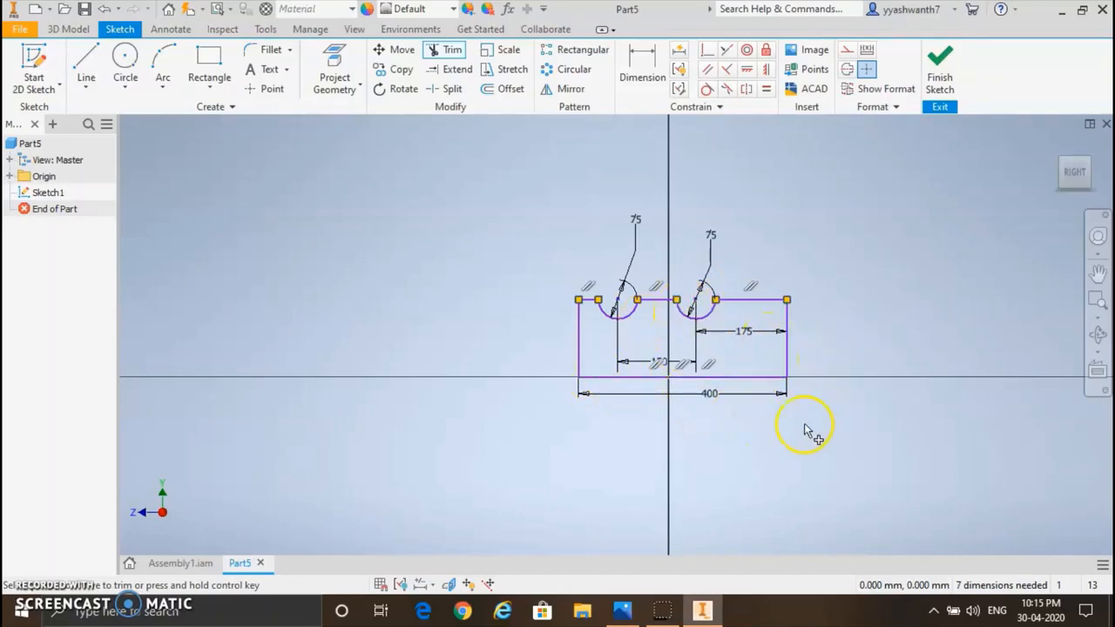
# Step: Dimension the length of the notched profile's right vertical edge as 150 mm
pyautogui.click(645, 63)
pyautogui.click(787, 305)
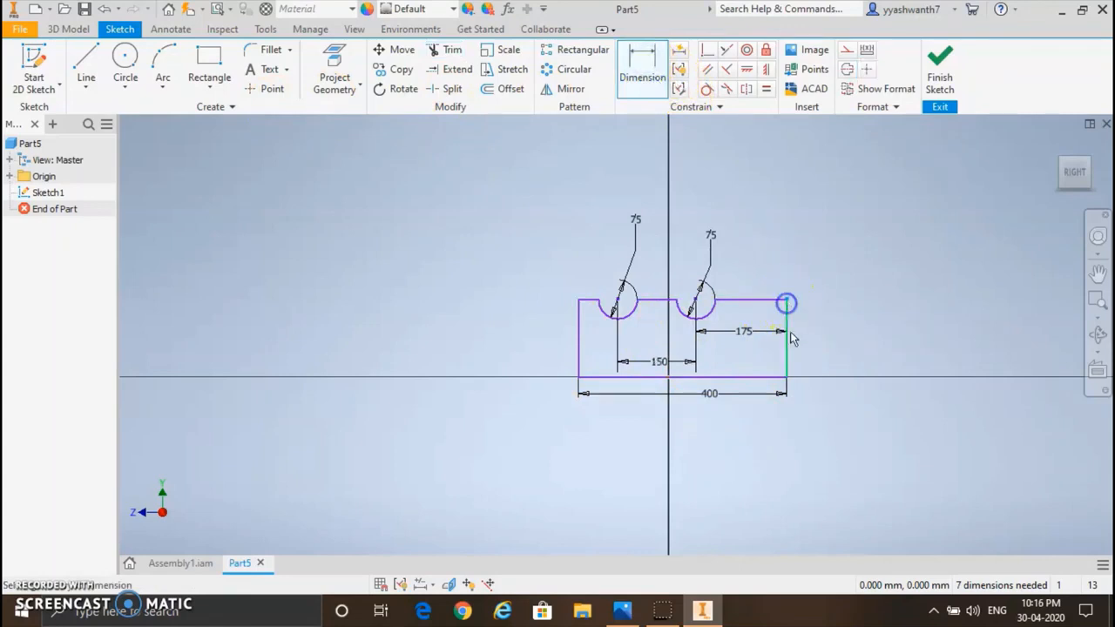
pyautogui.click(809, 336)
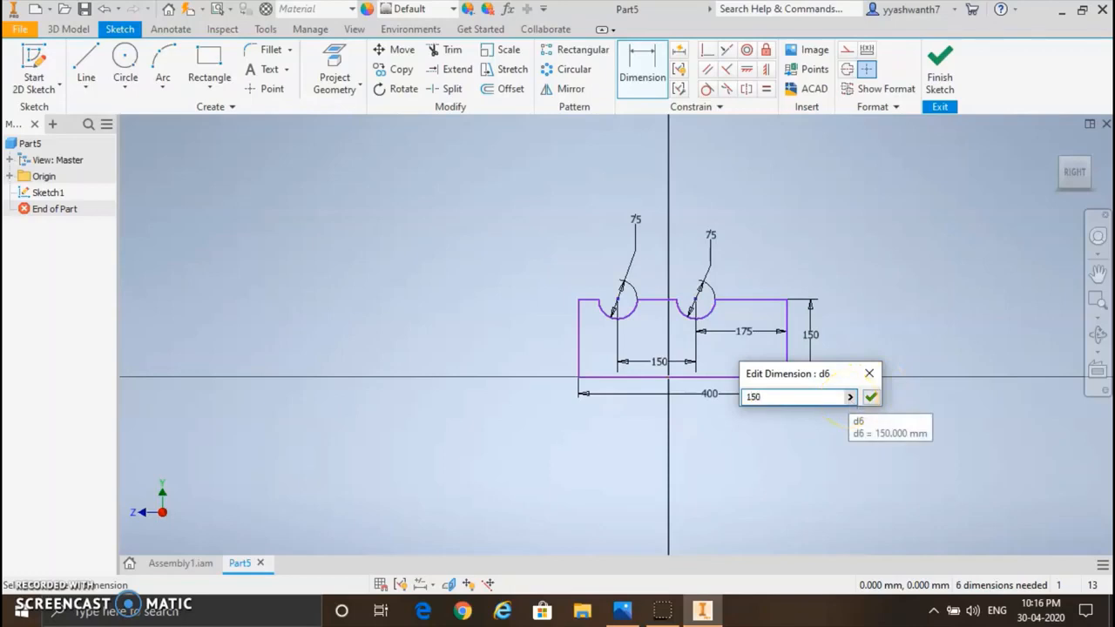
pyautogui.press('Return')
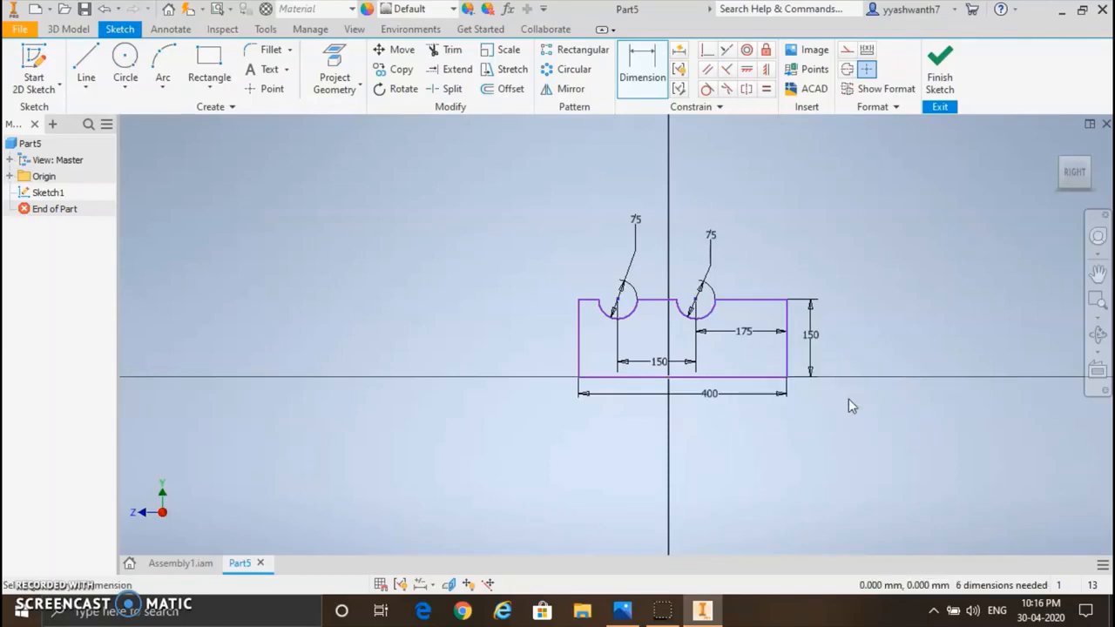
# Step: Finish the sketch of the notched profile
pyautogui.click(940, 66)
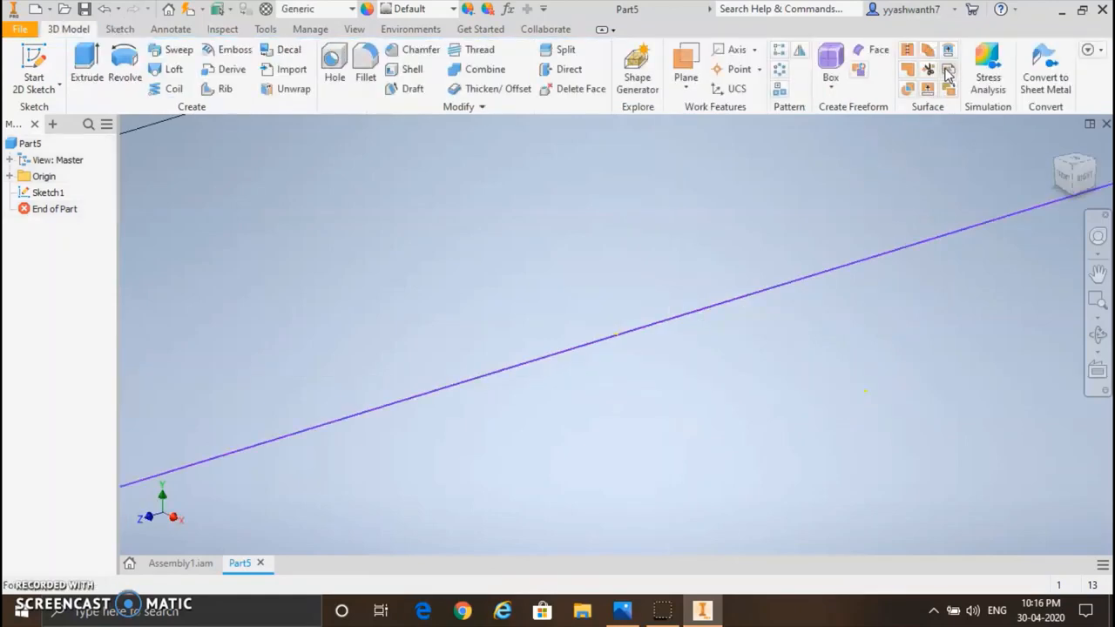
pyautogui.scroll(-5, 582, 286)
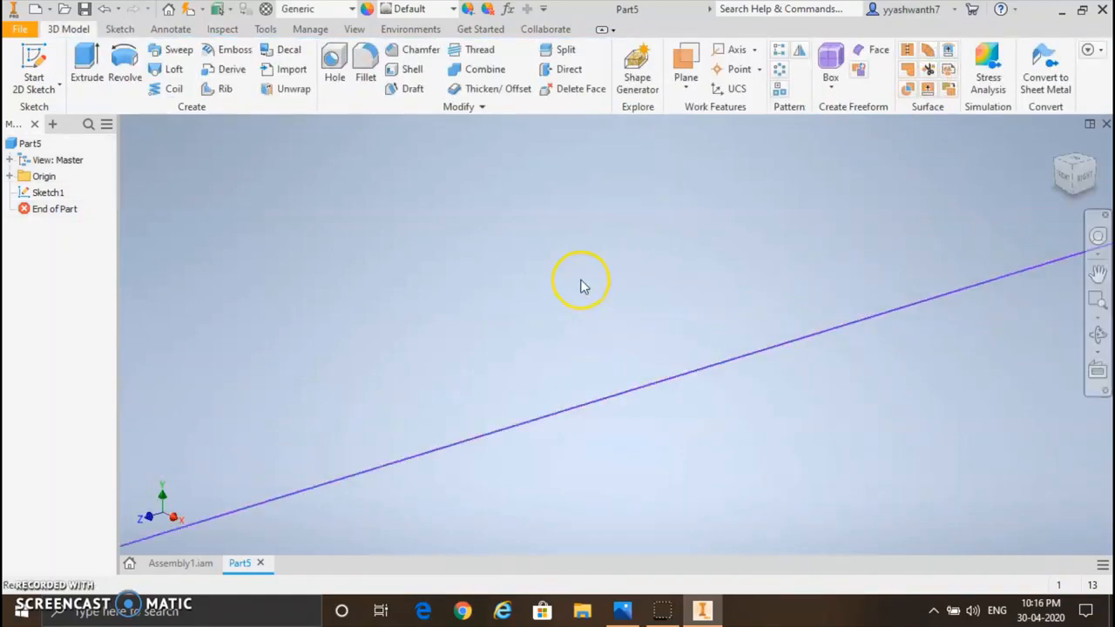
pyautogui.scroll(8, 582, 285)
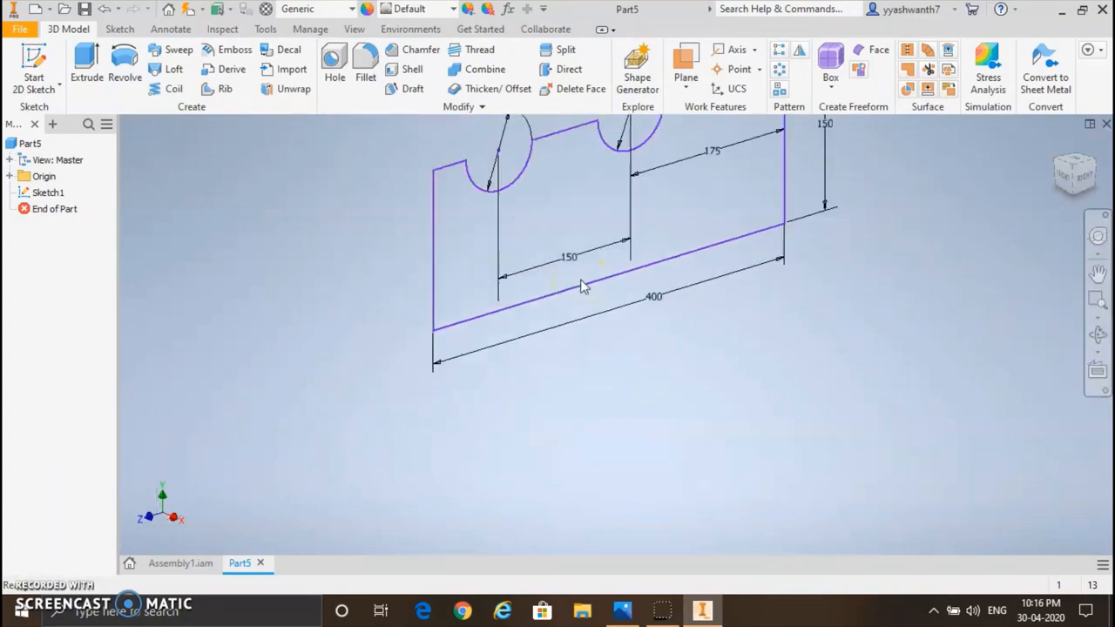
pyautogui.scroll(3, 595, 269)
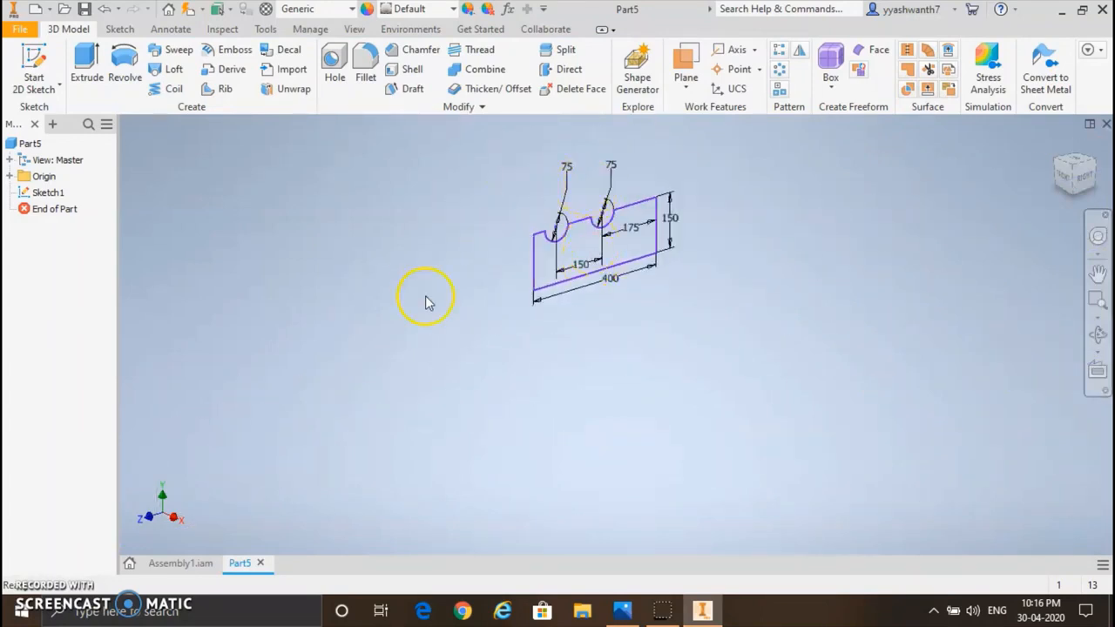
# Step: Extrude the notched profile symmetrically about the sketch plane by 20 mm
pyautogui.click(85, 66)
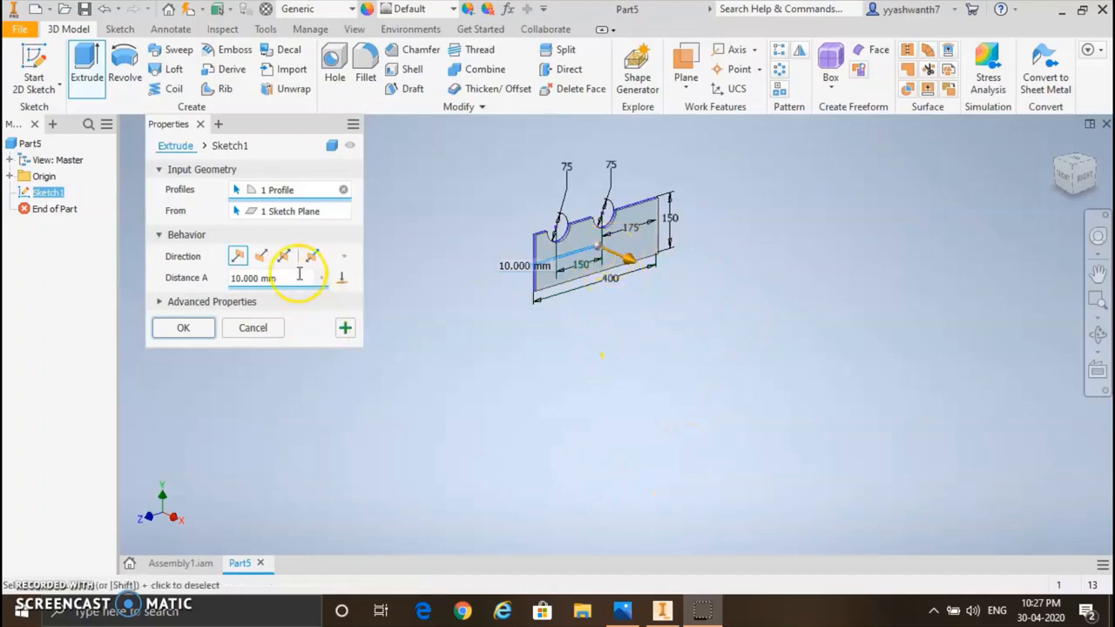
pyautogui.click(284, 256)
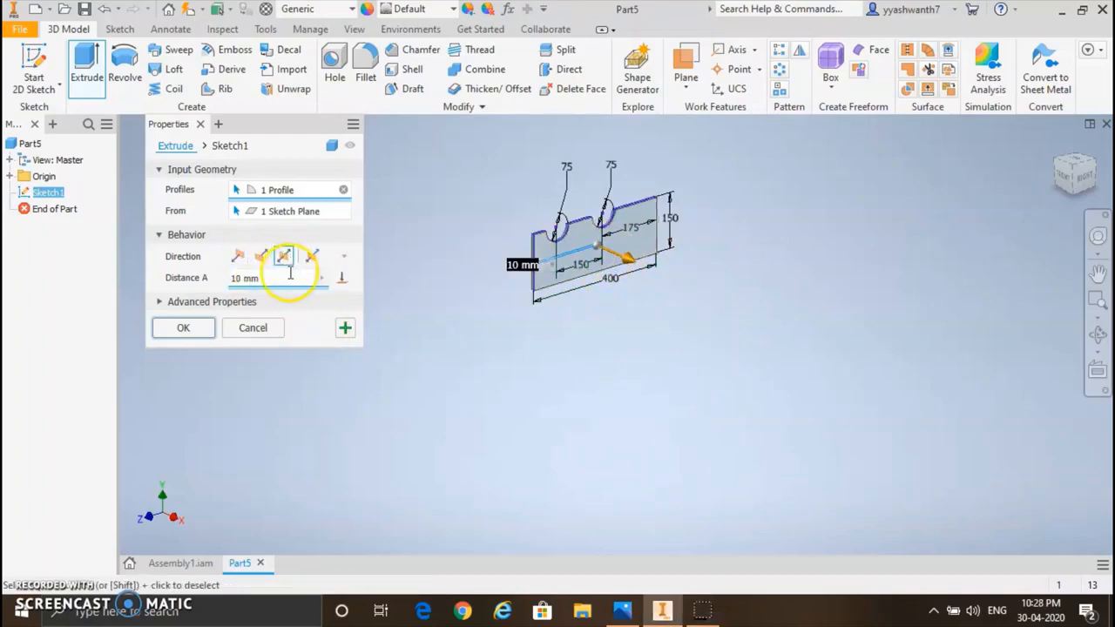
pyautogui.click(276, 279)
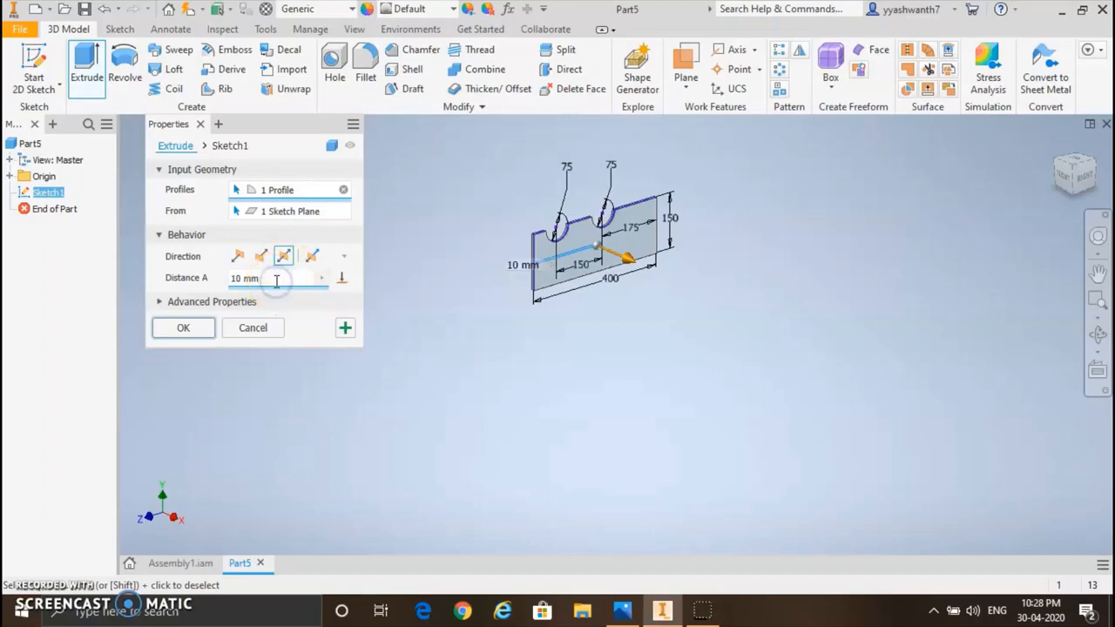
pyautogui.press('BackSpace')
pyautogui.press('BackSpace')
pyautogui.press('BackSpace')
pyautogui.press('BackSpace')
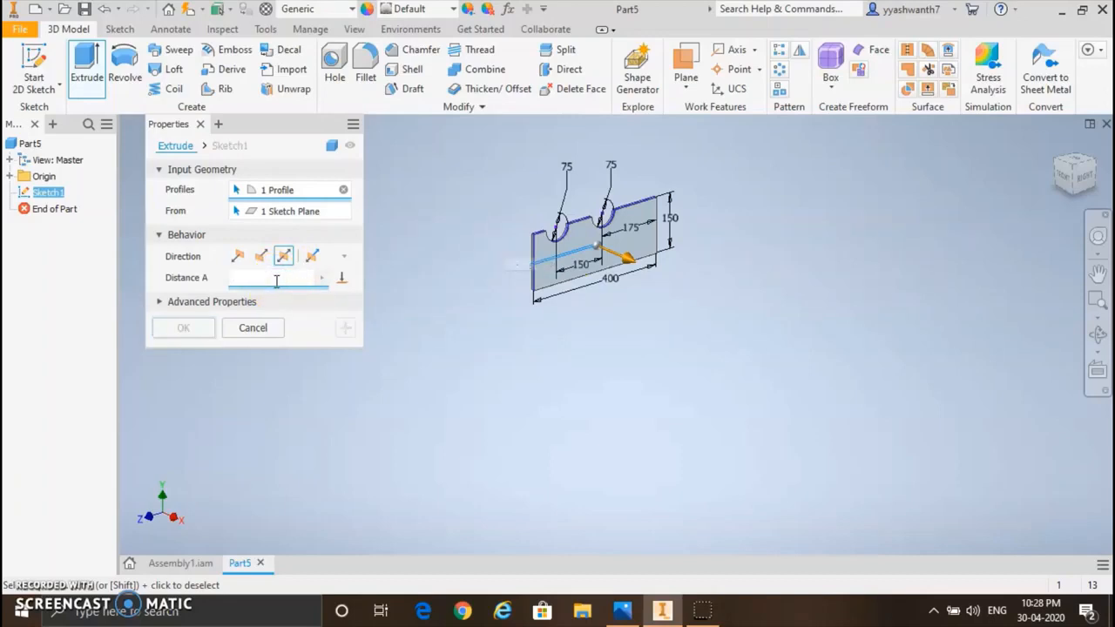
pyautogui.write('20')
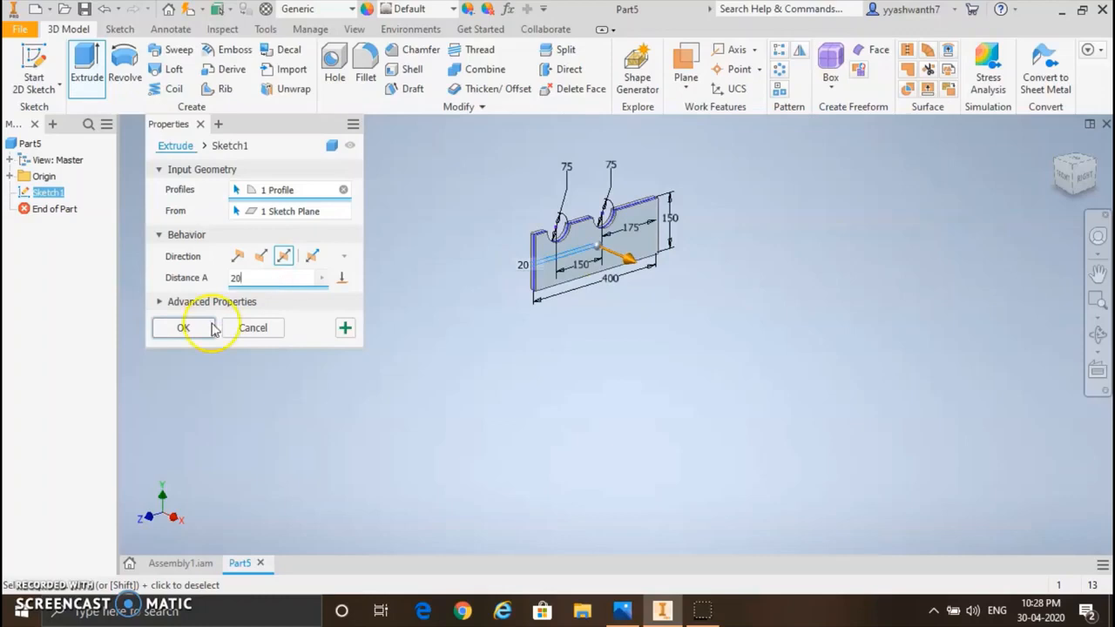
pyautogui.click(179, 328)
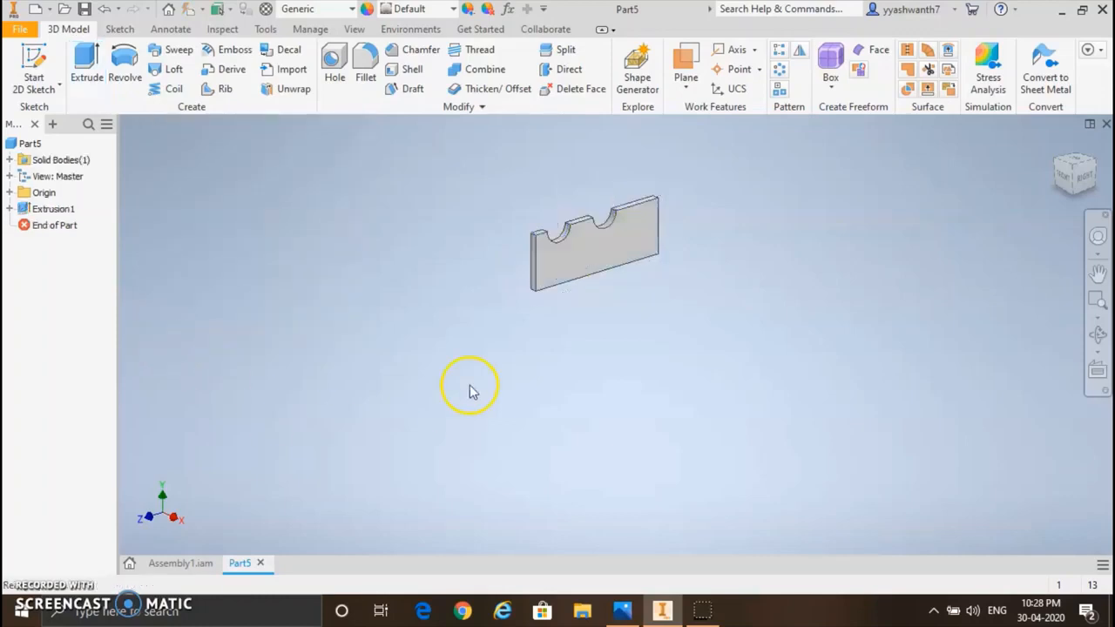
# Step: Fillet the two outer upper corner edges of the notched plate with a 15 mm radius
pyautogui.scroll(-1, 597, 237)
pyautogui.scroll(4, 598, 236)
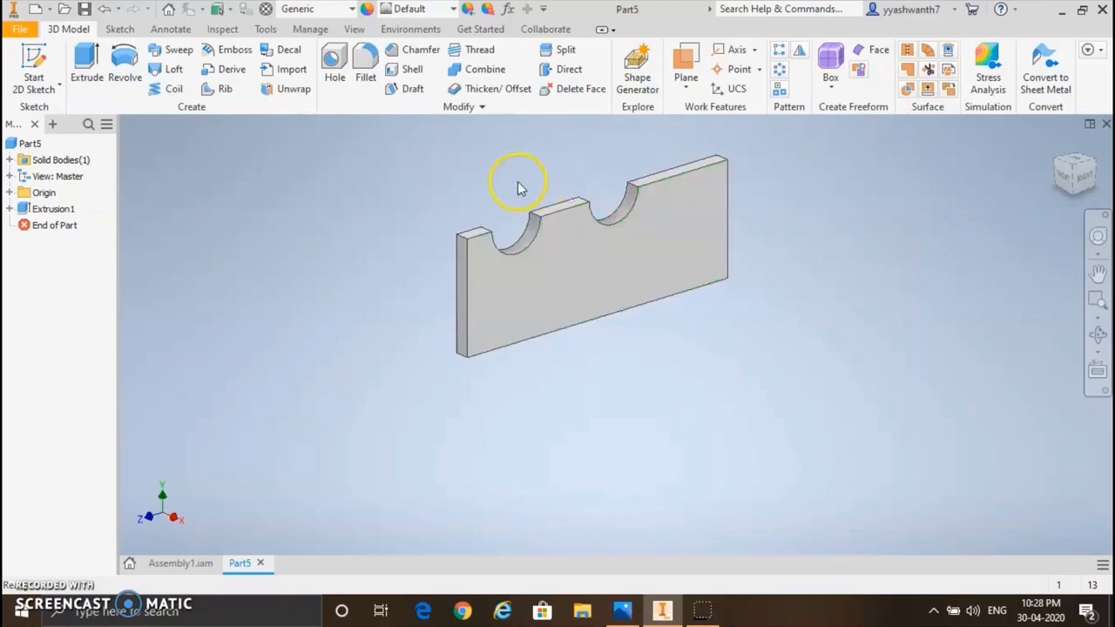
pyautogui.click(367, 63)
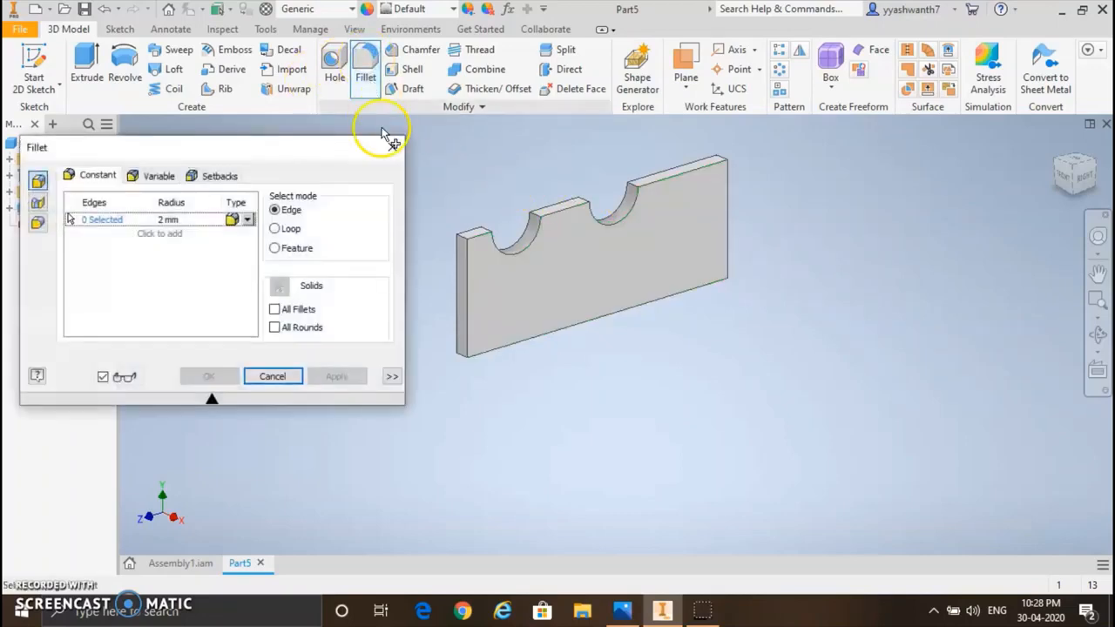
pyautogui.click(462, 241)
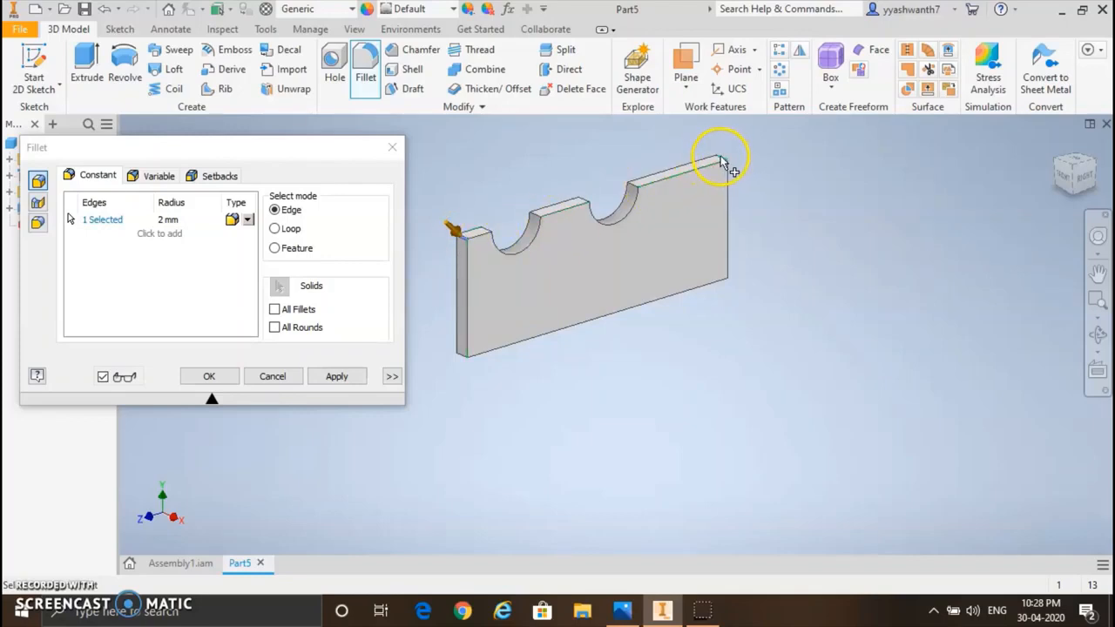
pyautogui.click(178, 222)
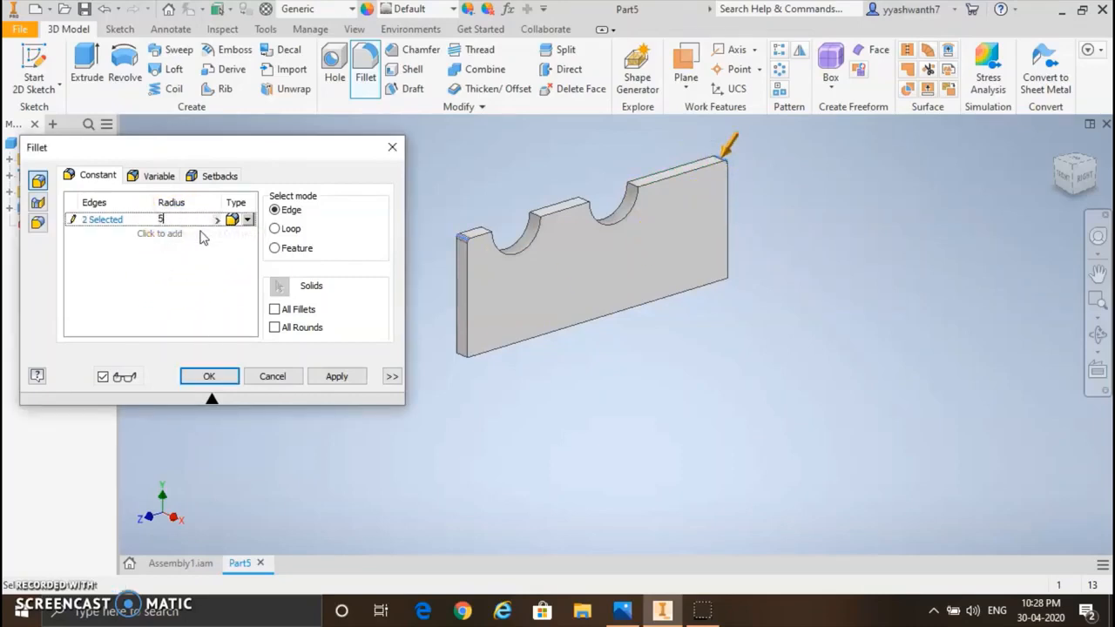
pyautogui.click(339, 377)
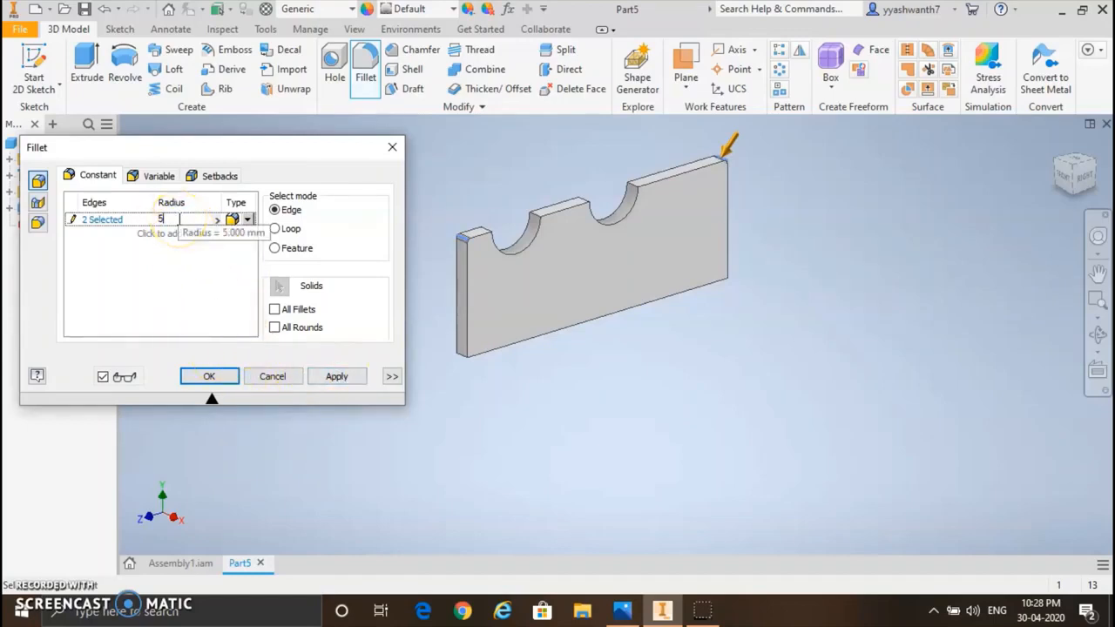
pyautogui.press('BackSpace')
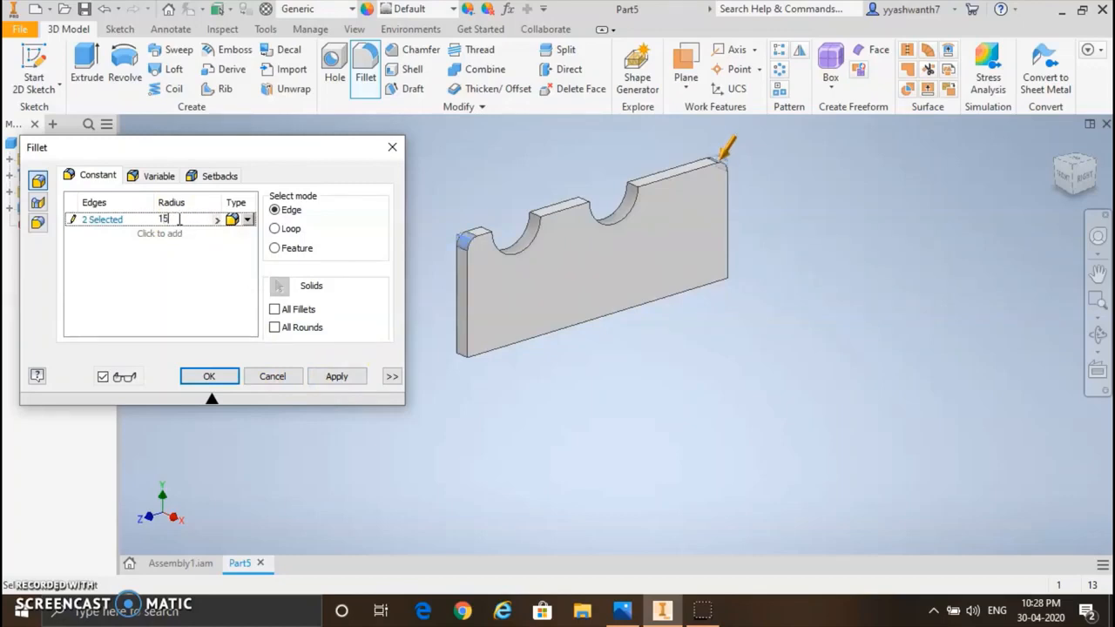
pyautogui.click(336, 376)
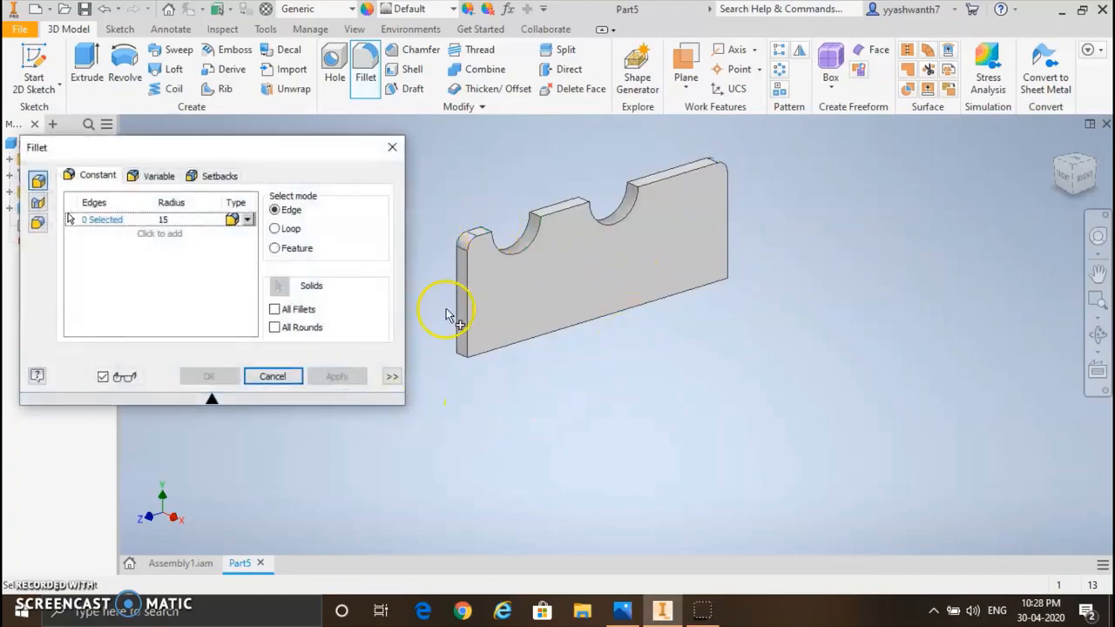
pyautogui.click(392, 146)
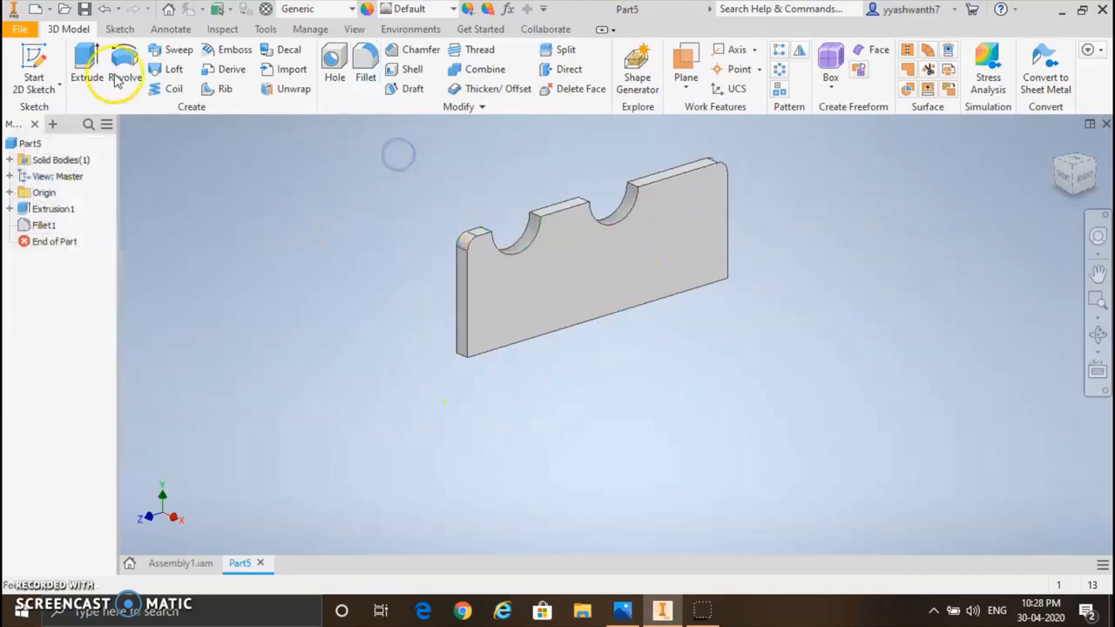
# Step: Save the notched plate part as ho in the gear train folder
pyautogui.click(84, 9)
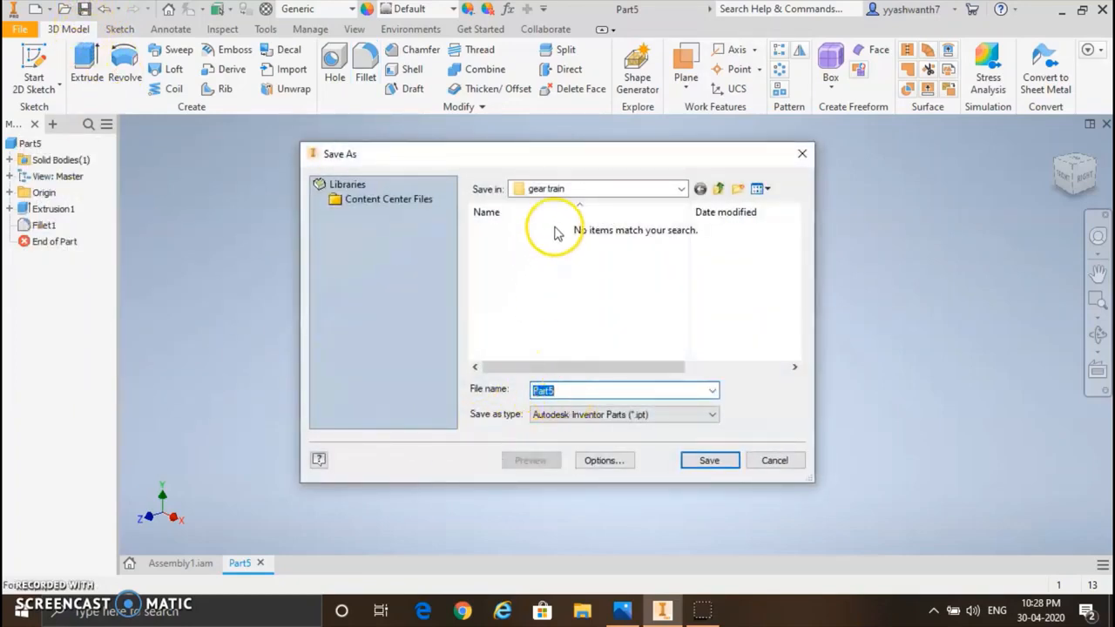
pyautogui.click(705, 462)
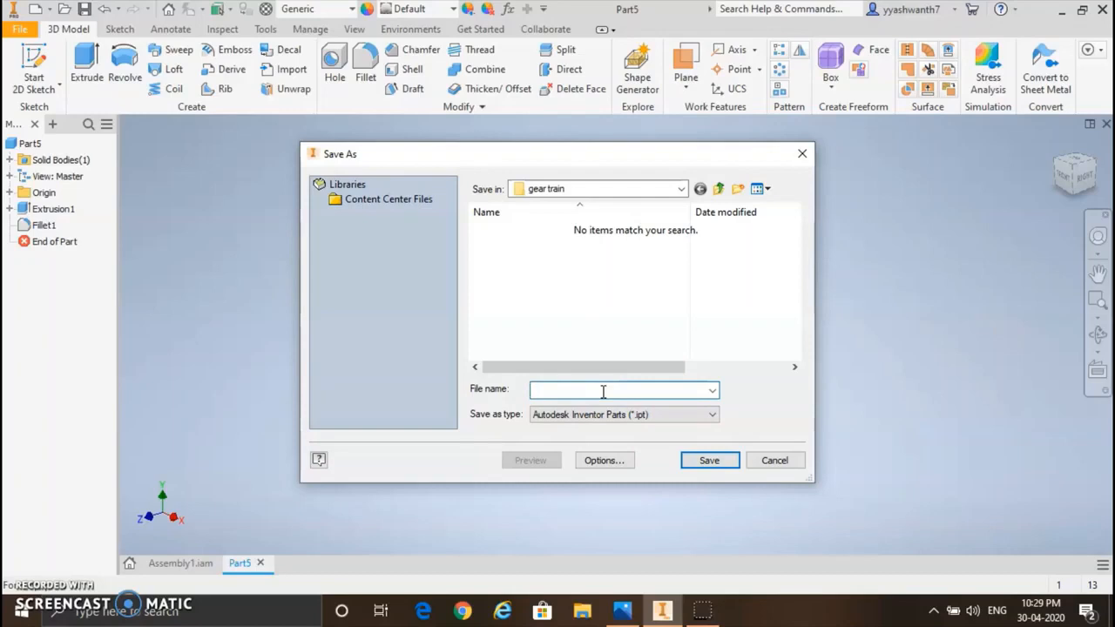
pyautogui.click(710, 460)
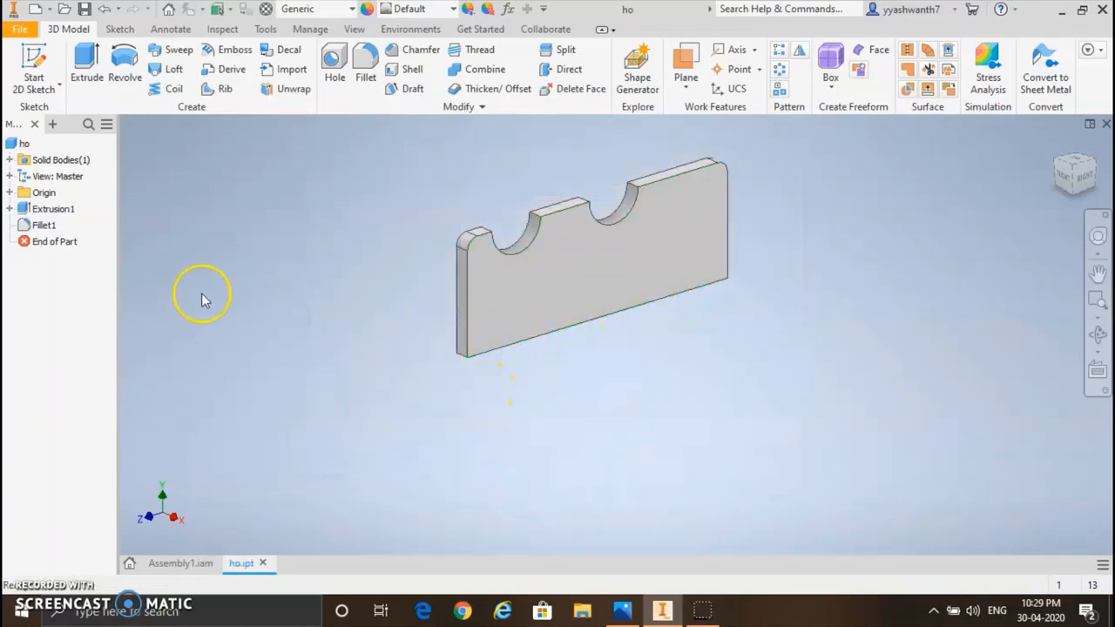
# Step: Switch to Assembly1 and load the ho part from the Desktop's gear train folder for placement
pyautogui.click(193, 566)
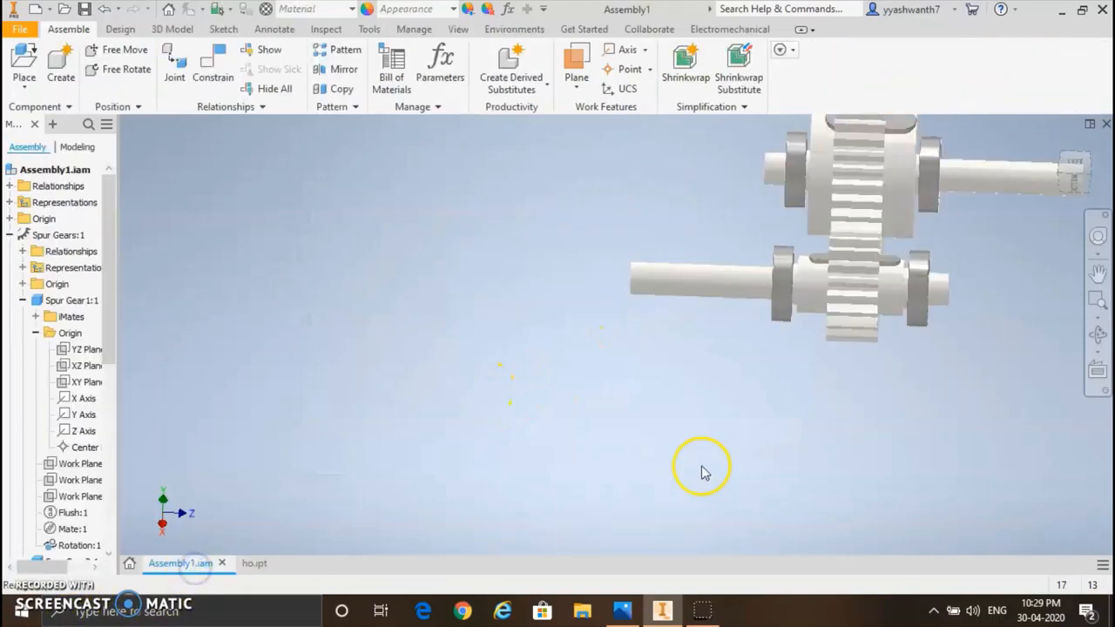
pyautogui.click(1099, 272)
pyautogui.moveTo(851, 296); pyautogui.dragTo(693, 377)
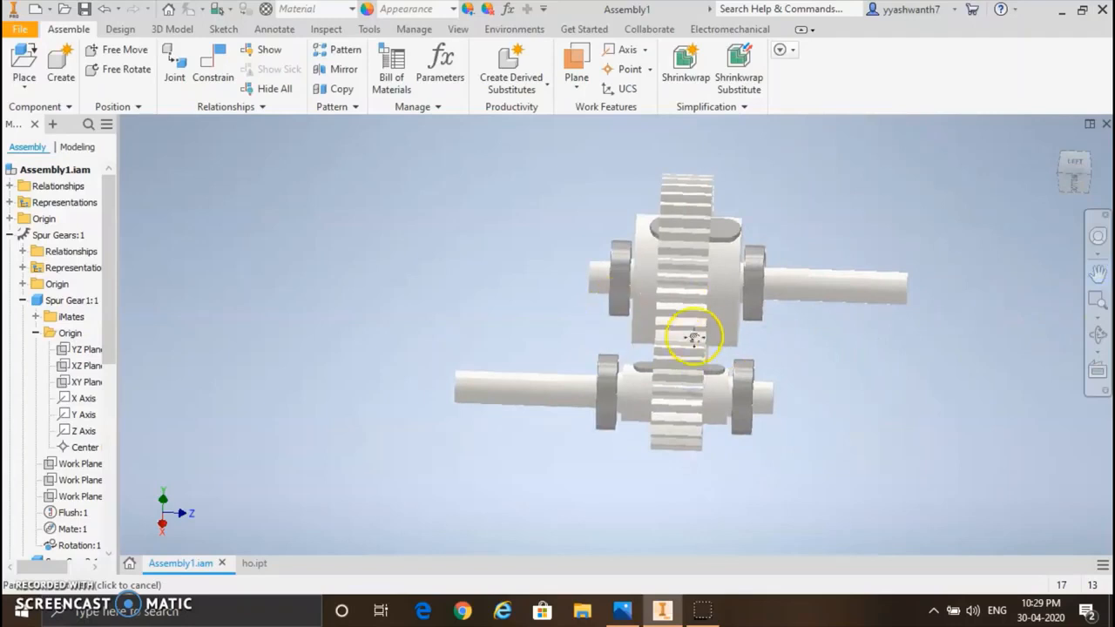
pyautogui.click(25, 58)
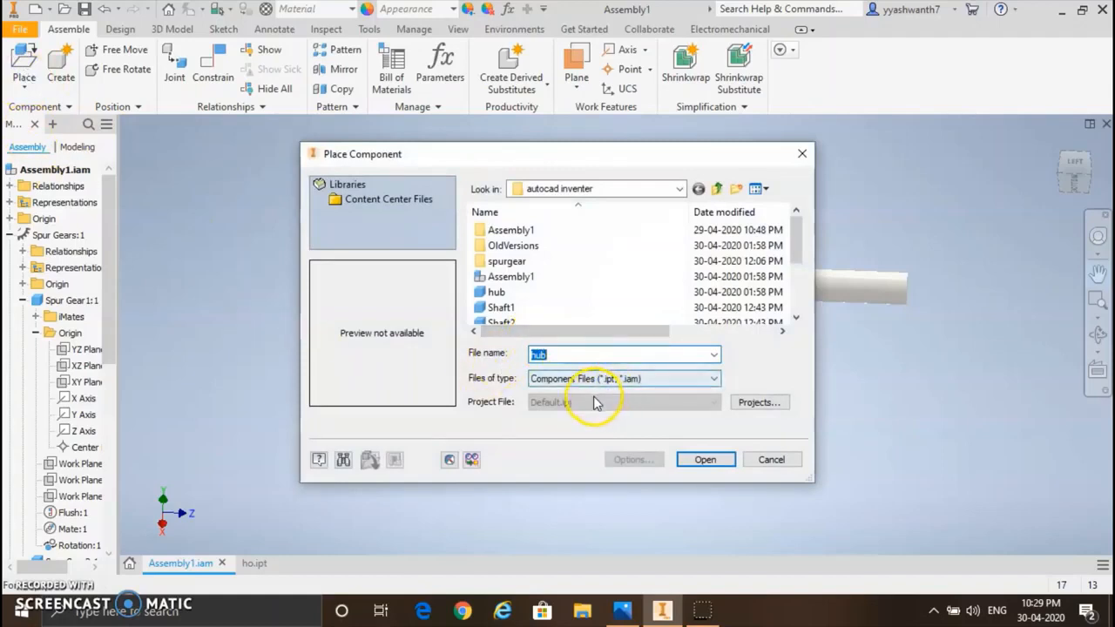
pyautogui.click(567, 188)
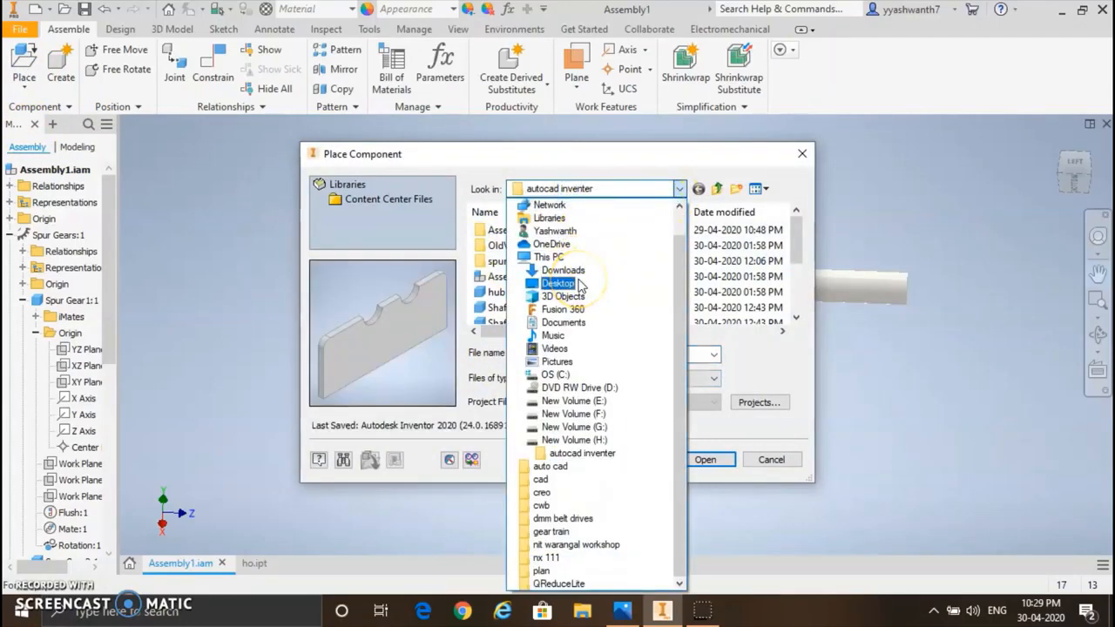
pyautogui.click(559, 283)
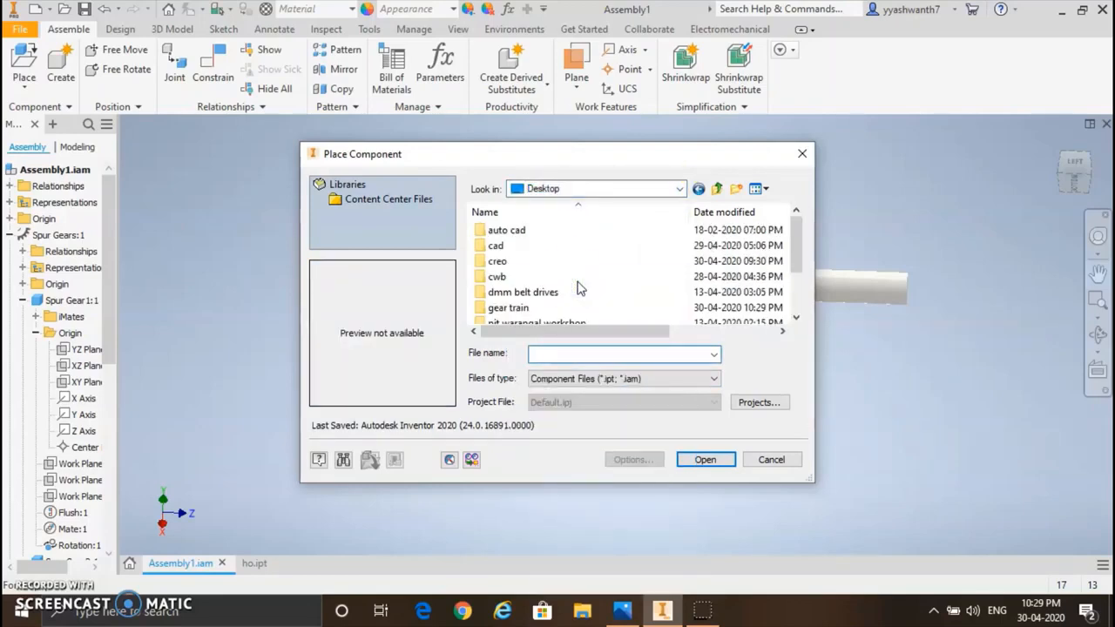
pyautogui.scroll(-2, 578, 286)
pyautogui.doubleClick(512, 247)
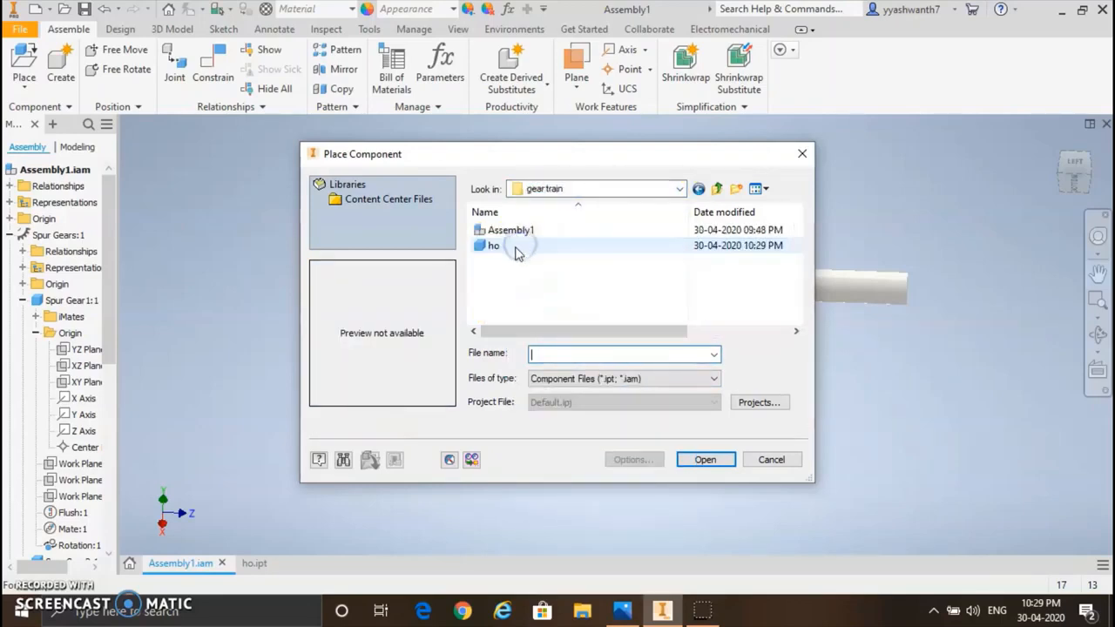
pyautogui.click(514, 247)
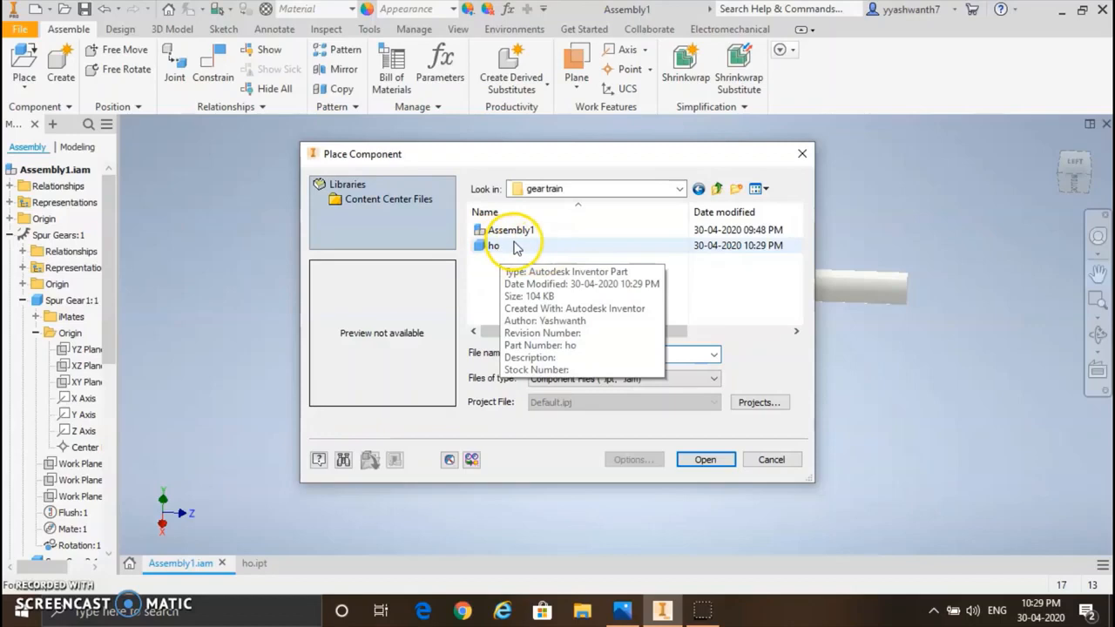
pyautogui.click(514, 247)
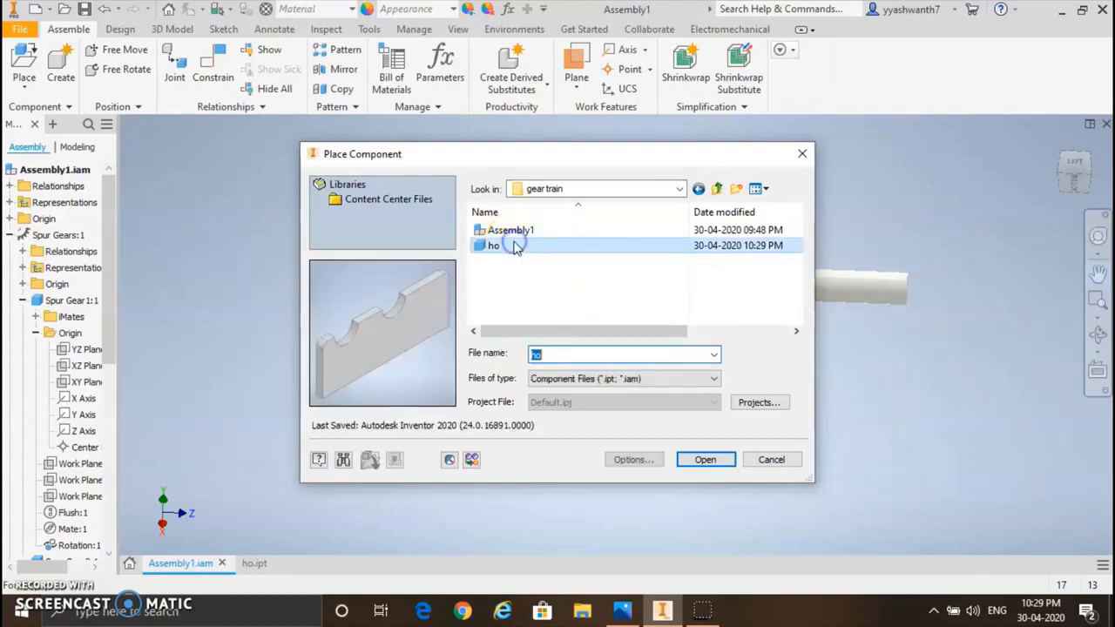
pyautogui.click(707, 461)
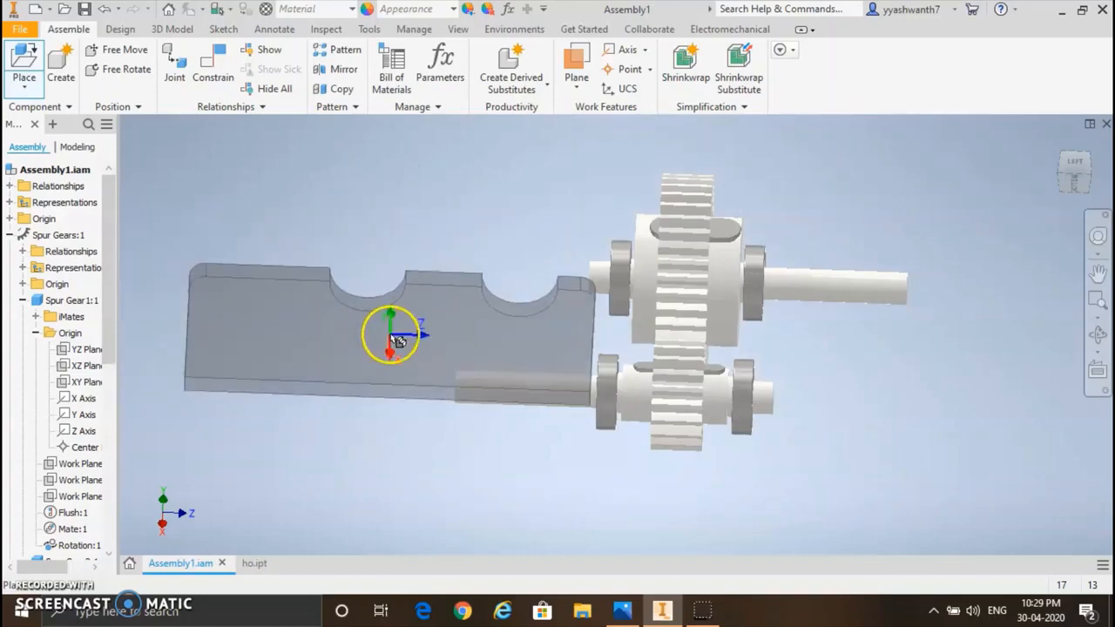
# Step: Place two instances of the notched plate, one on each side of the gear train
pyautogui.click(326, 313)
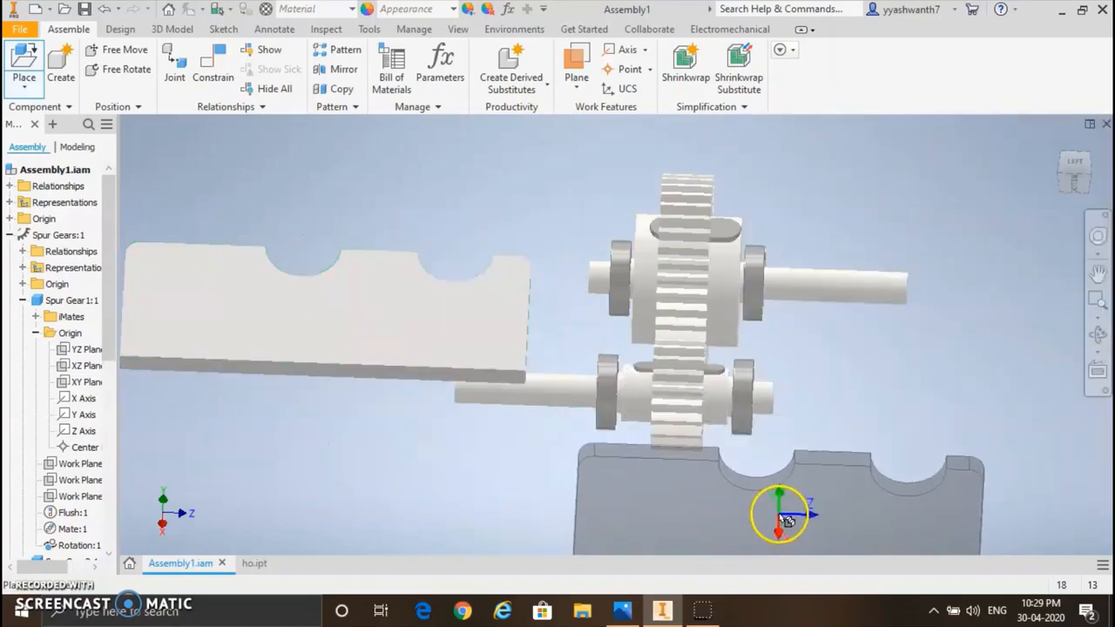
pyautogui.click(949, 405)
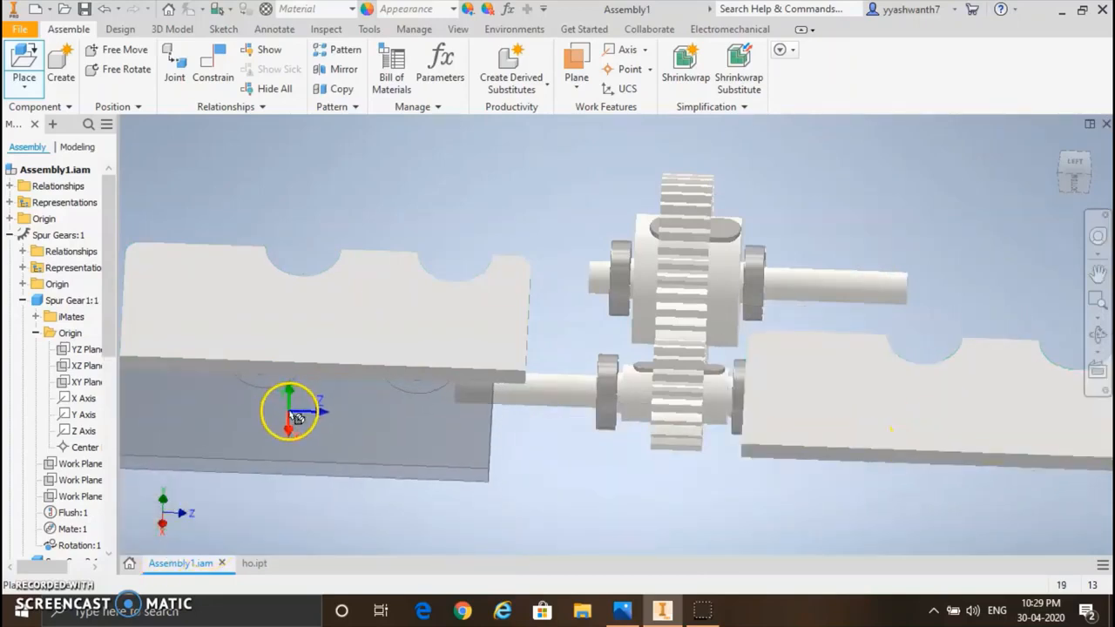
pyautogui.press('Escape')
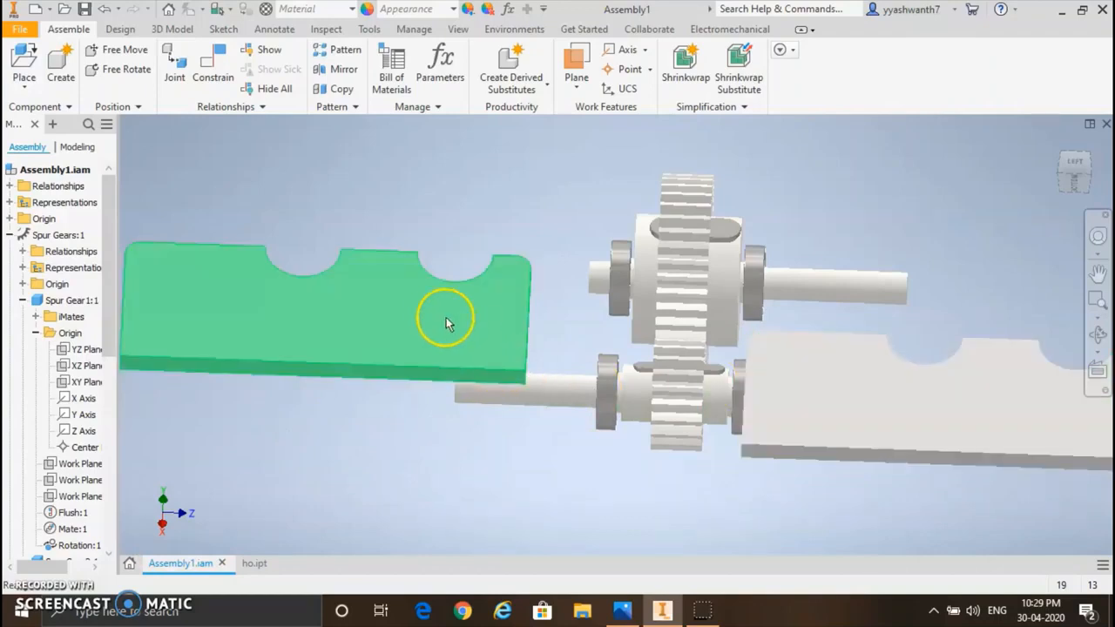
# Step: Free-rotate the left notched plate until it stands nearly edge-on, roughly perpendicular to the shafts
pyautogui.rightClick(439, 311)
pyautogui.click(419, 341)
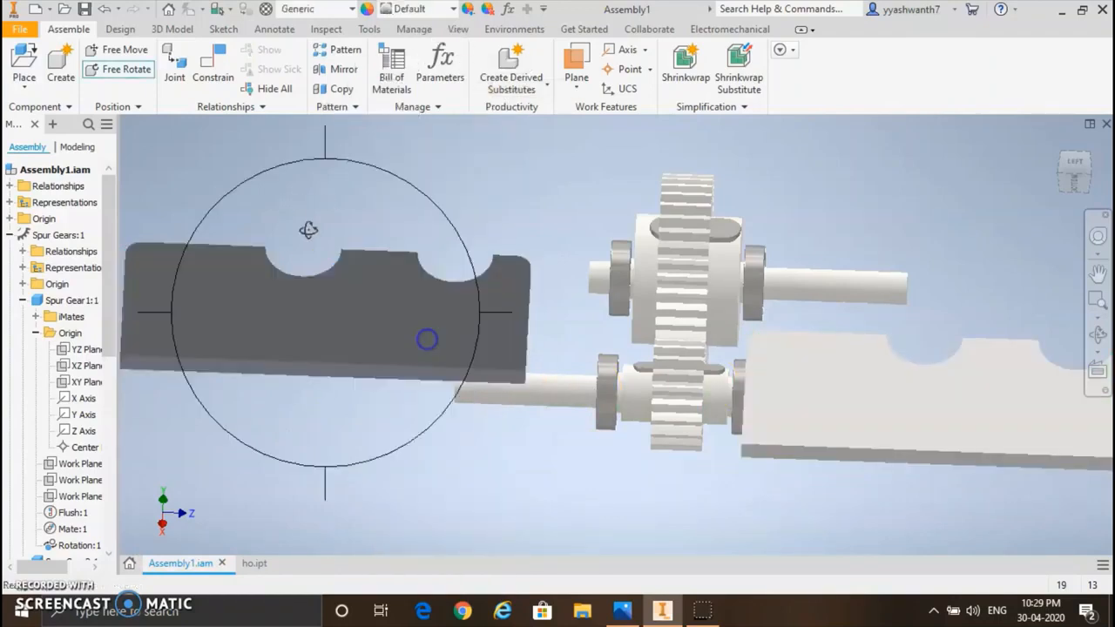
pyautogui.moveTo(309, 229); pyautogui.dragTo(688, 309)
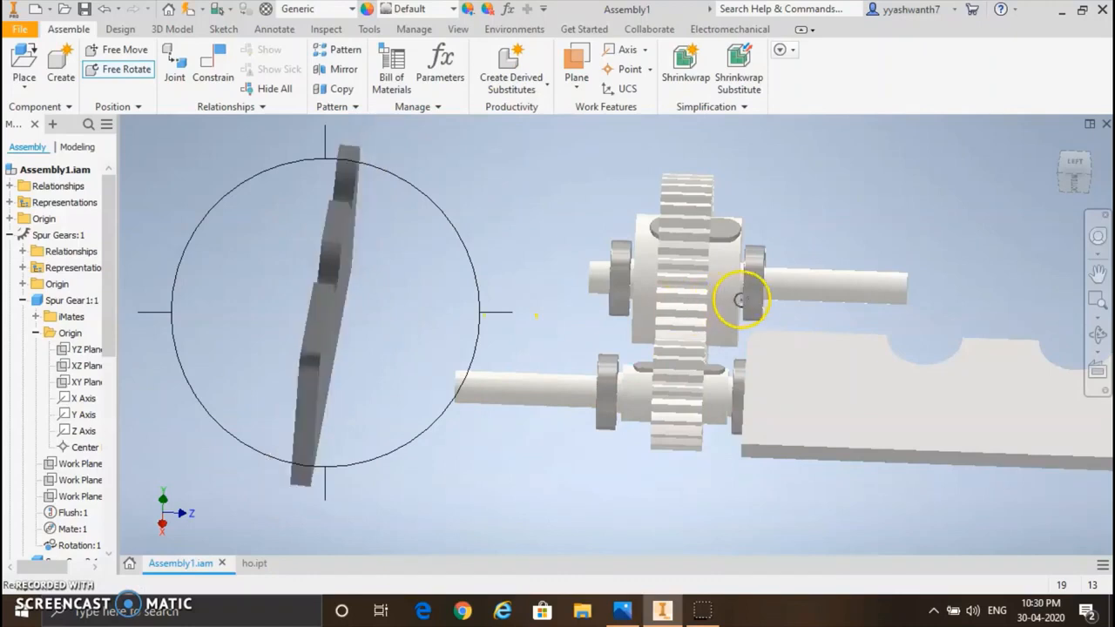
pyautogui.press('Escape')
# Step: Free-rotate the right notched plate until it stands nearly edge-on, facing the shaft ends
pyautogui.rightClick(813, 310)
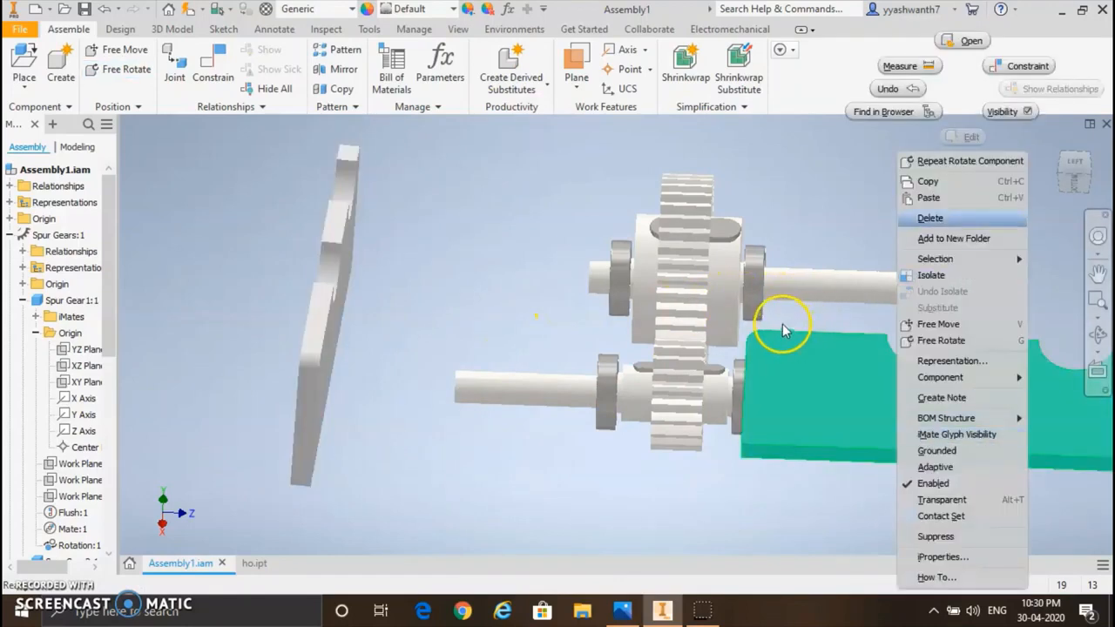
pyautogui.click(944, 341)
pyautogui.moveTo(802, 320); pyautogui.dragTo(1003, 545)
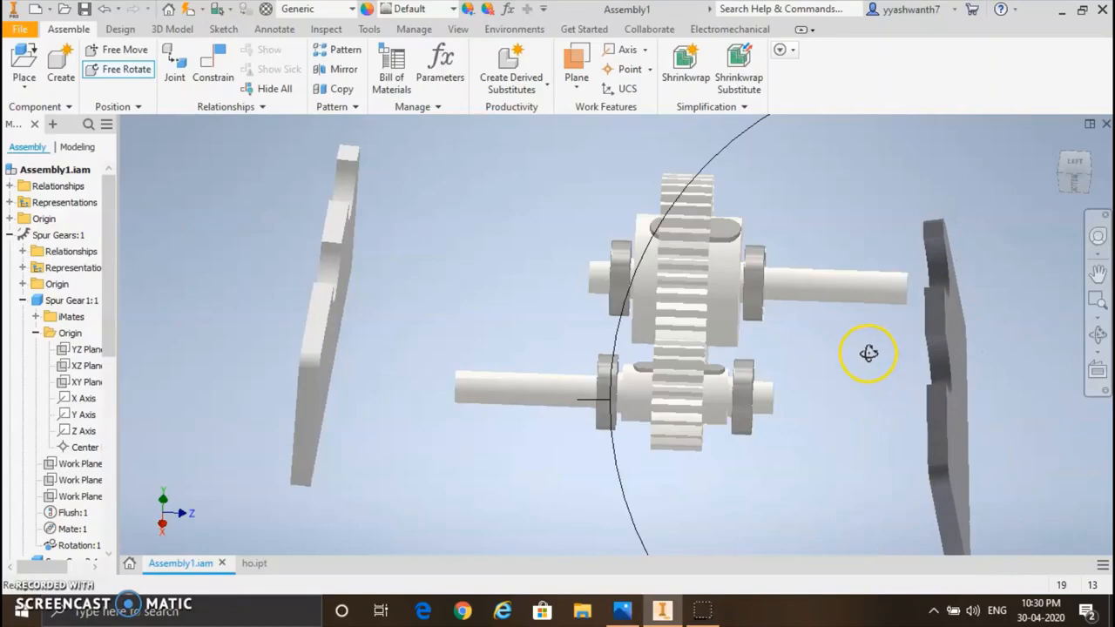
pyautogui.press('Escape')
pyautogui.moveTo(717, 377); pyautogui.dragTo(646, 360, button='middle')
pyautogui.scroll(2, 627, 333)
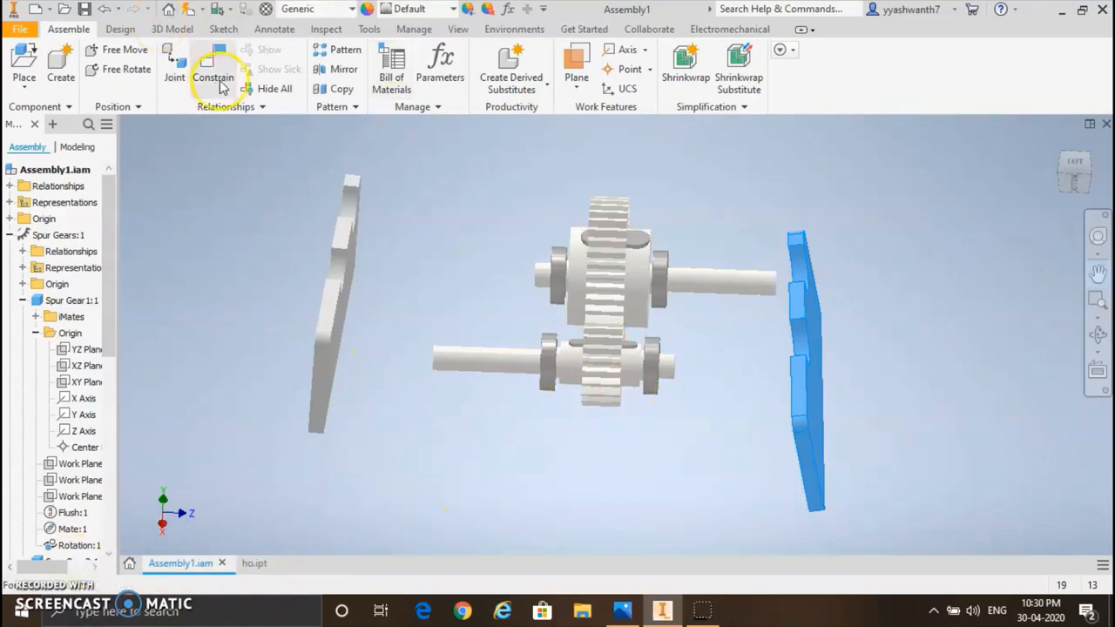
pyautogui.click(120, 29)
pyautogui.click(69, 28)
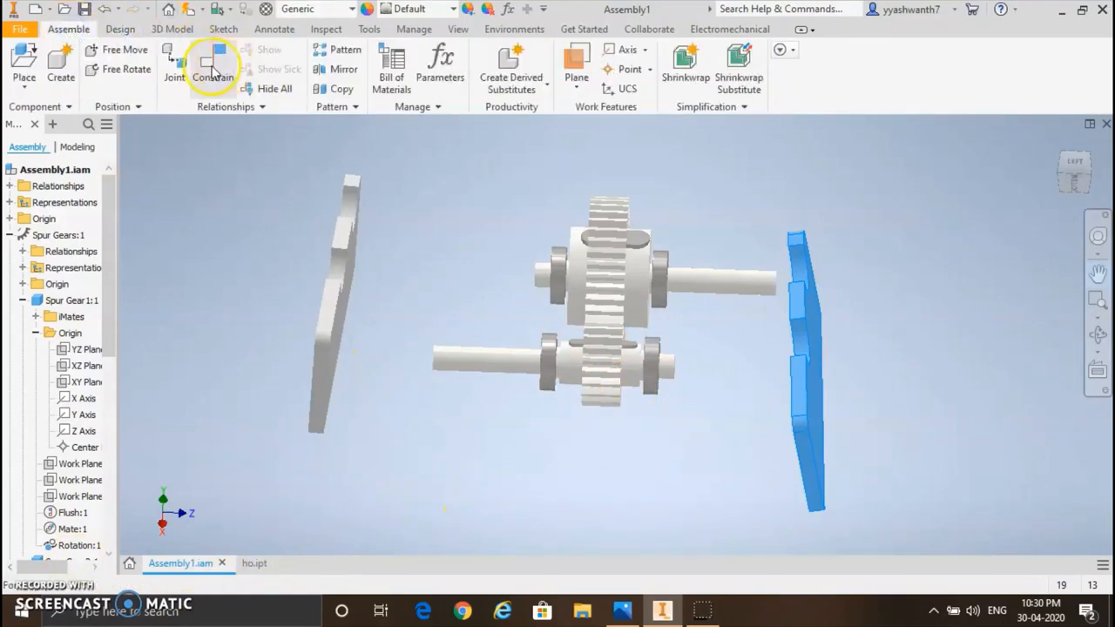
# Step: Mate the upper semicircular seat face of the left plate to the outer face of the large gear shaft's left bearing
pyautogui.click(212, 68)
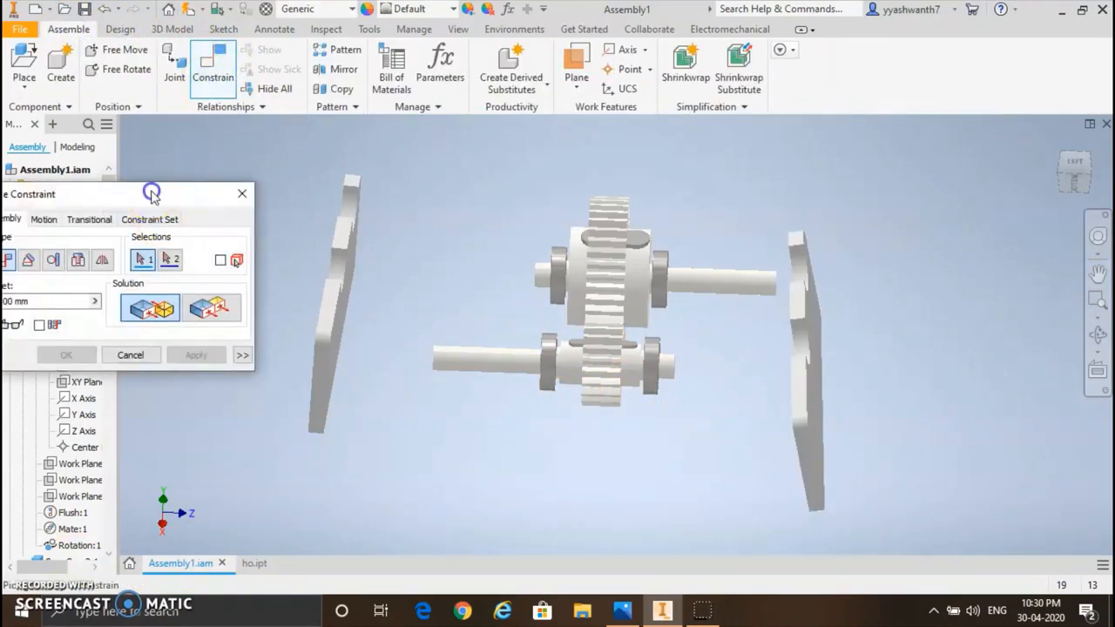
pyautogui.moveTo(149, 189); pyautogui.dragTo(157, 157)
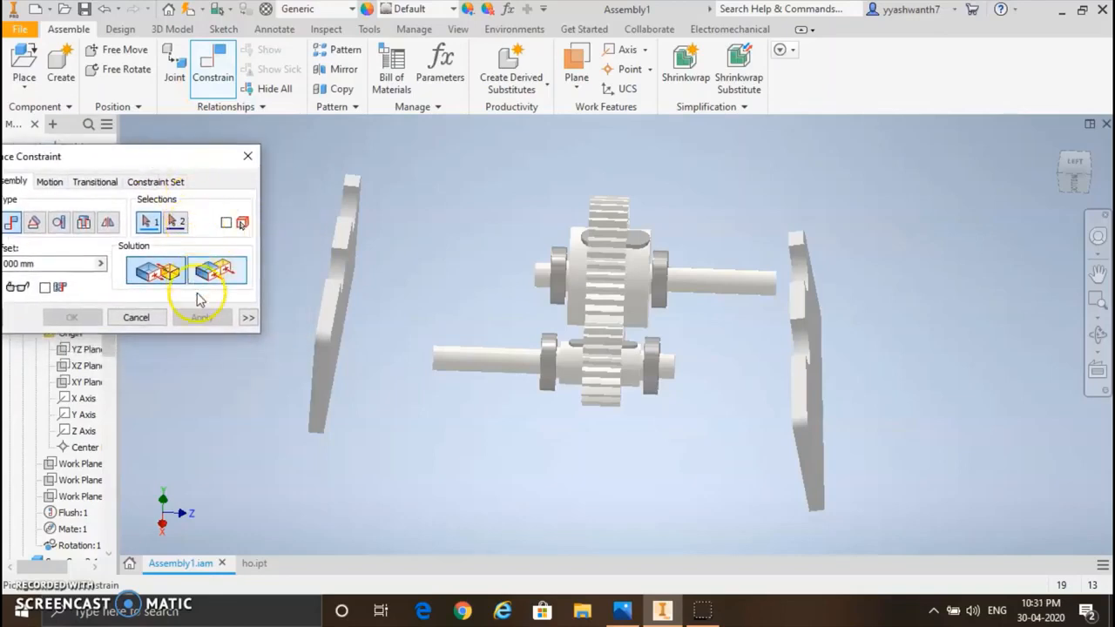
pyautogui.rightClick(348, 212)
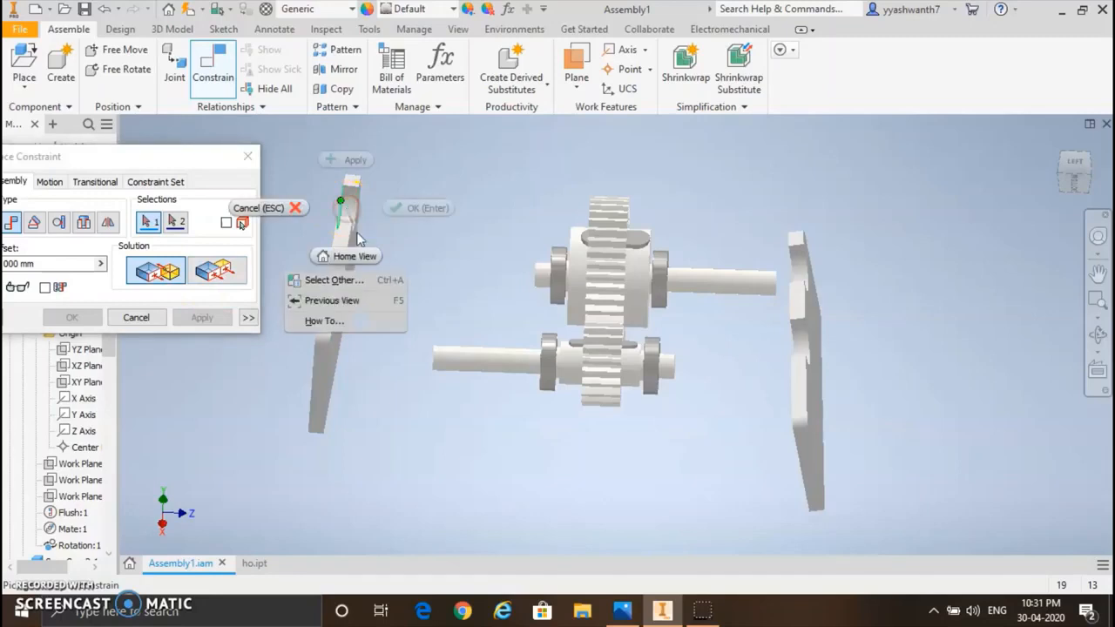
pyautogui.click(351, 279)
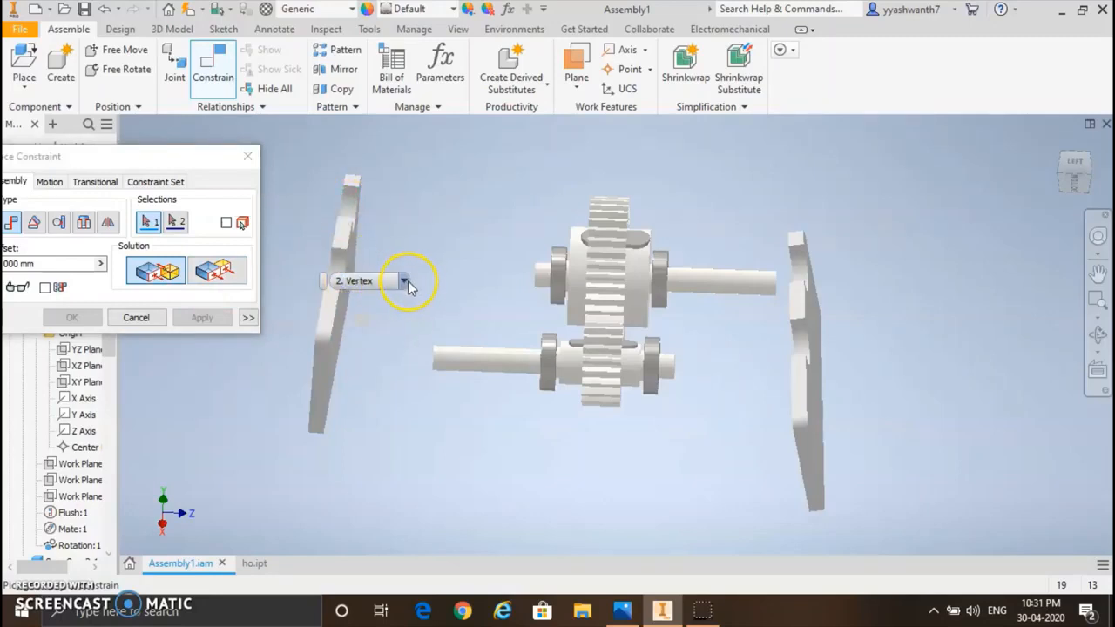
pyautogui.click(405, 280)
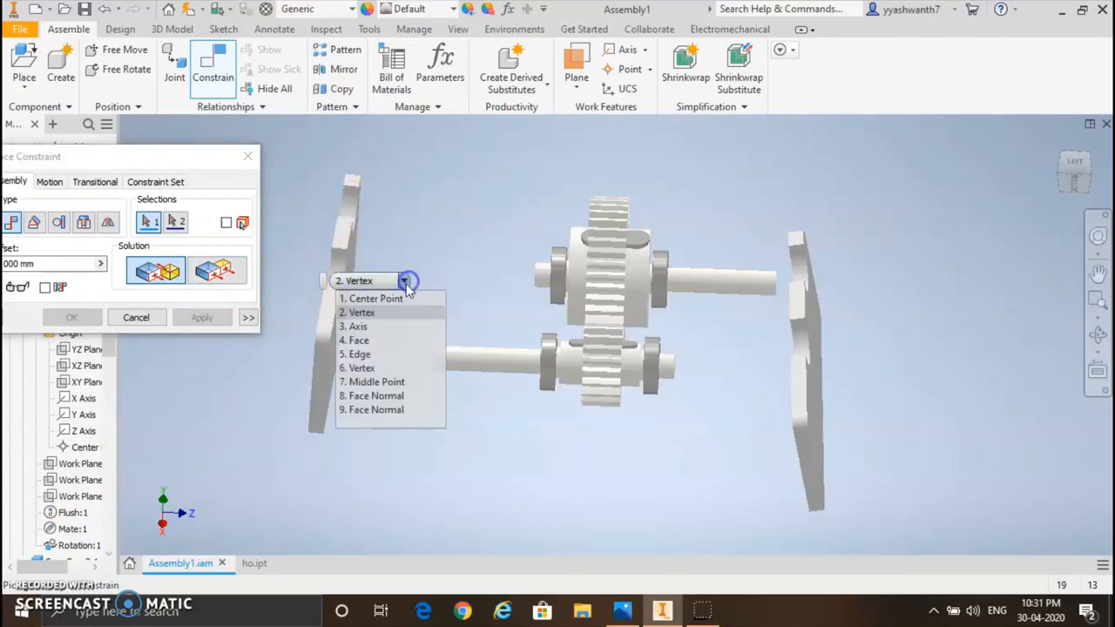
pyautogui.click(389, 349)
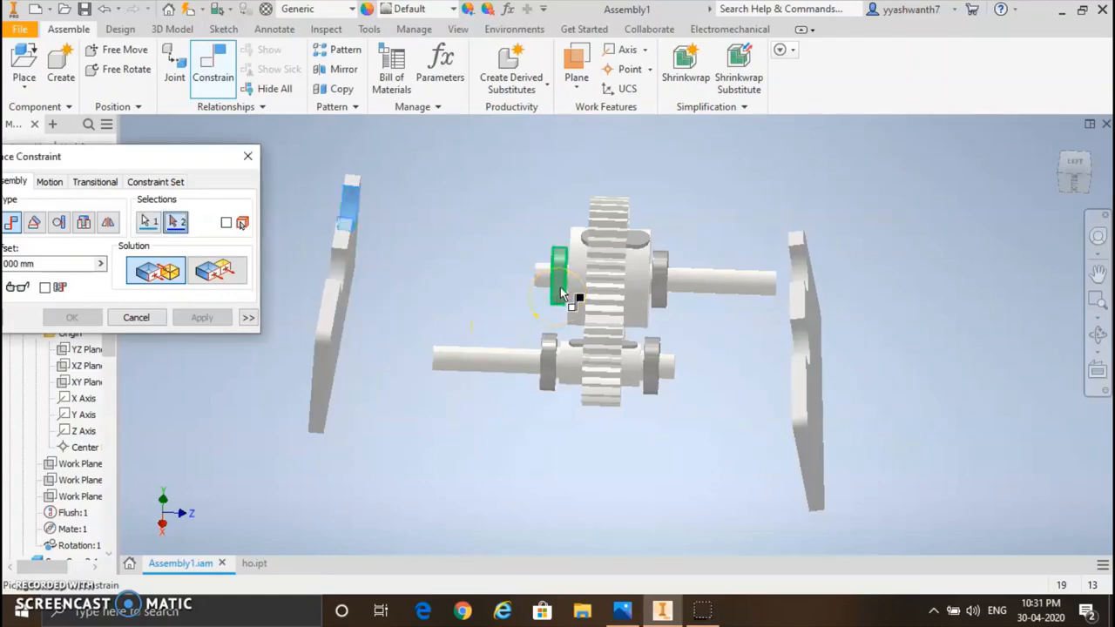
pyautogui.scroll(-4, 560, 294)
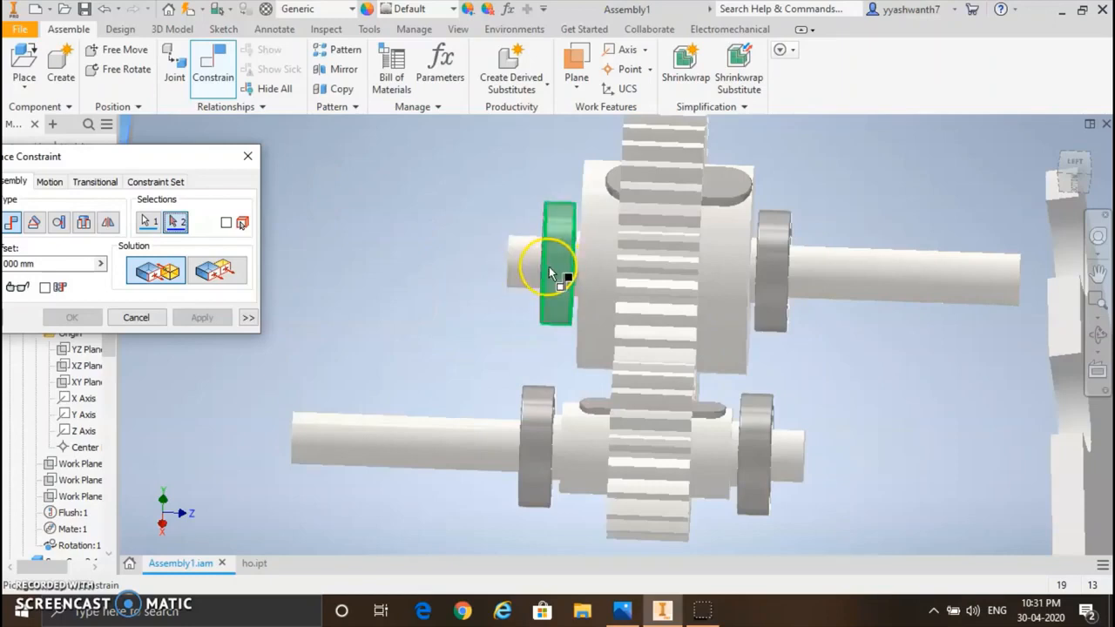
pyautogui.click(549, 266)
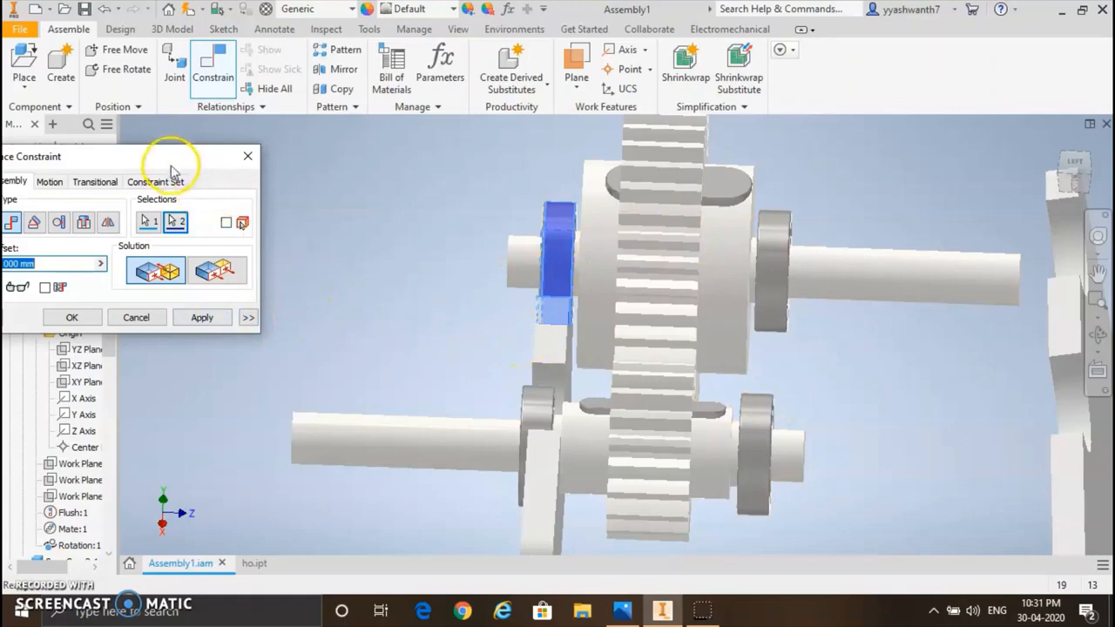
pyautogui.moveTo(114, 159); pyautogui.dragTo(190, 146)
pyautogui.click(1099, 338)
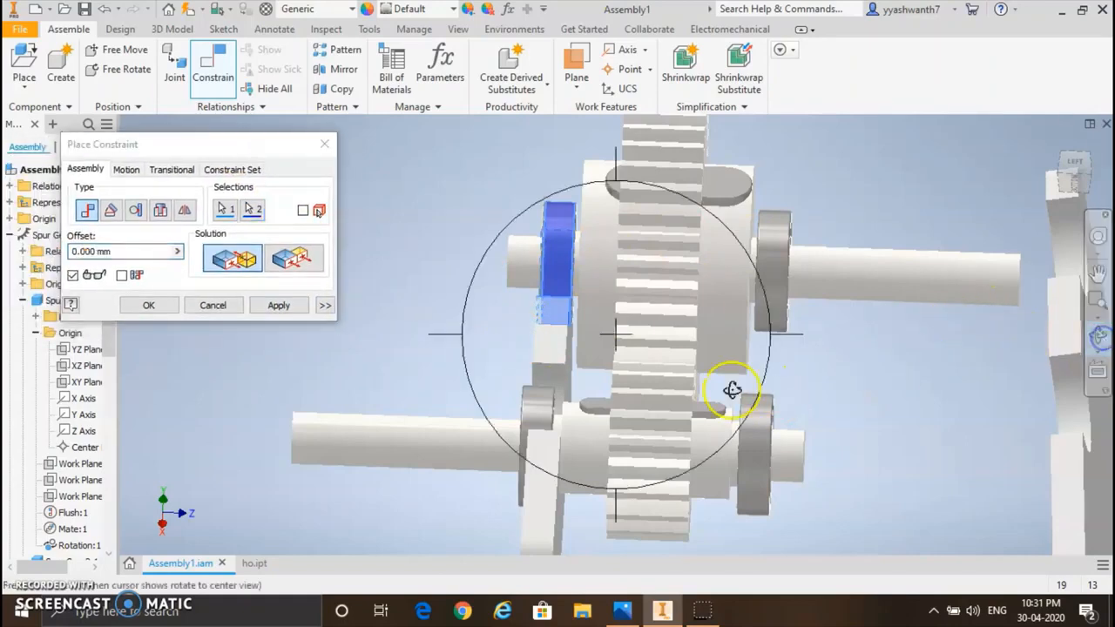
pyautogui.moveTo(734, 386)
pyautogui.mouseDown()
pyautogui.moveTo(706, 374)
pyautogui.moveTo(720, 380)
pyautogui.mouseUp()
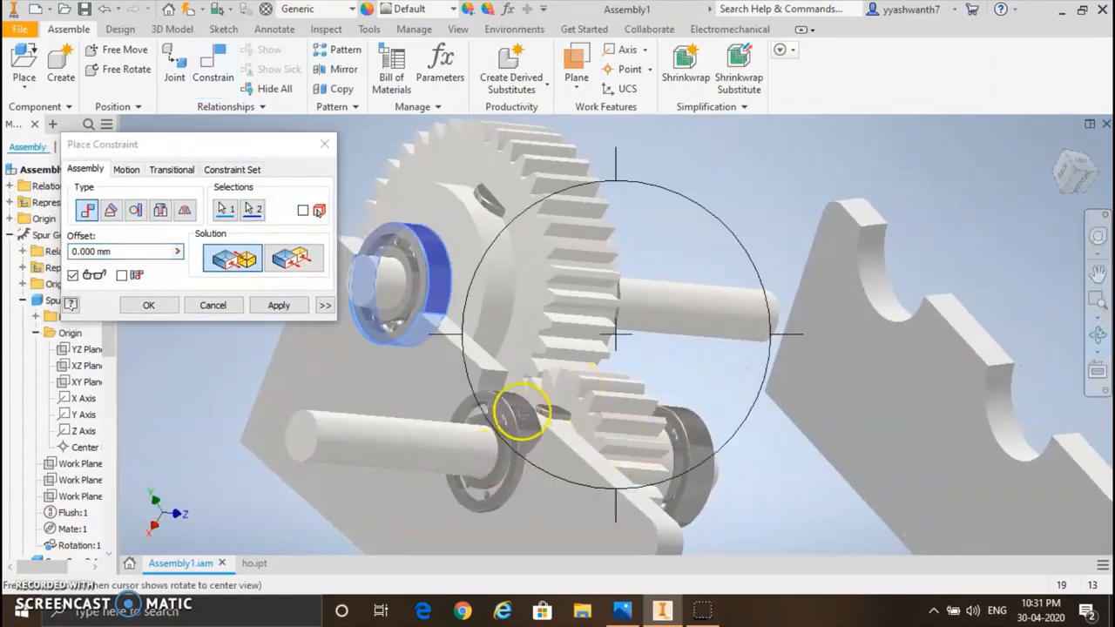
pyautogui.press('Escape')
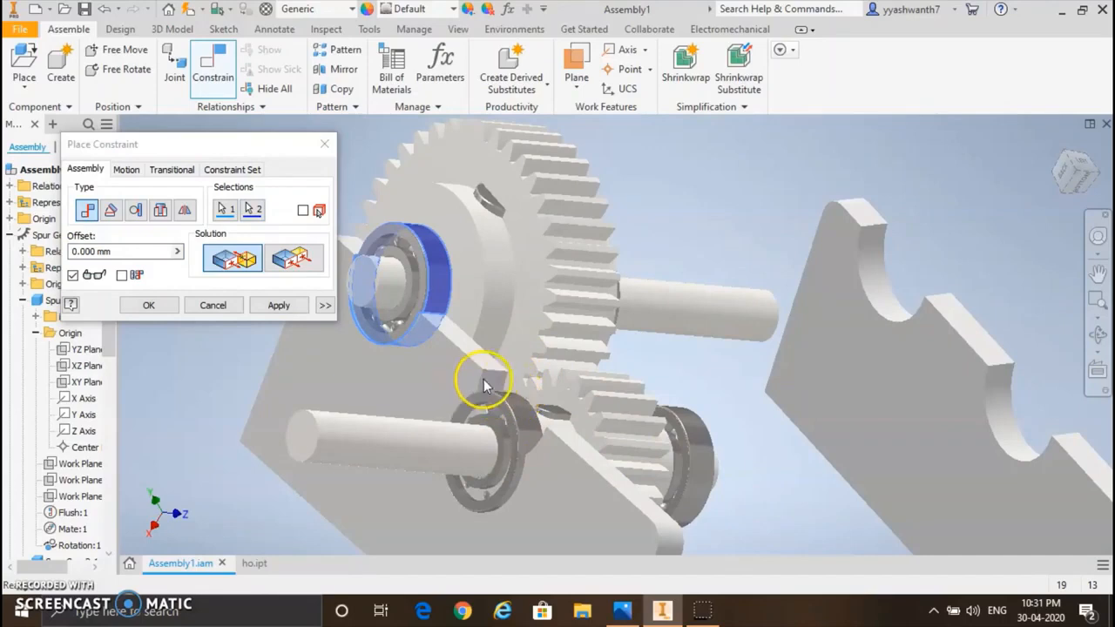
pyautogui.click(287, 306)
# Step: Mate the lower semicircular seat face of the left plate to the outer face of the small gear shaft's left bearing
pyautogui.click(502, 407)
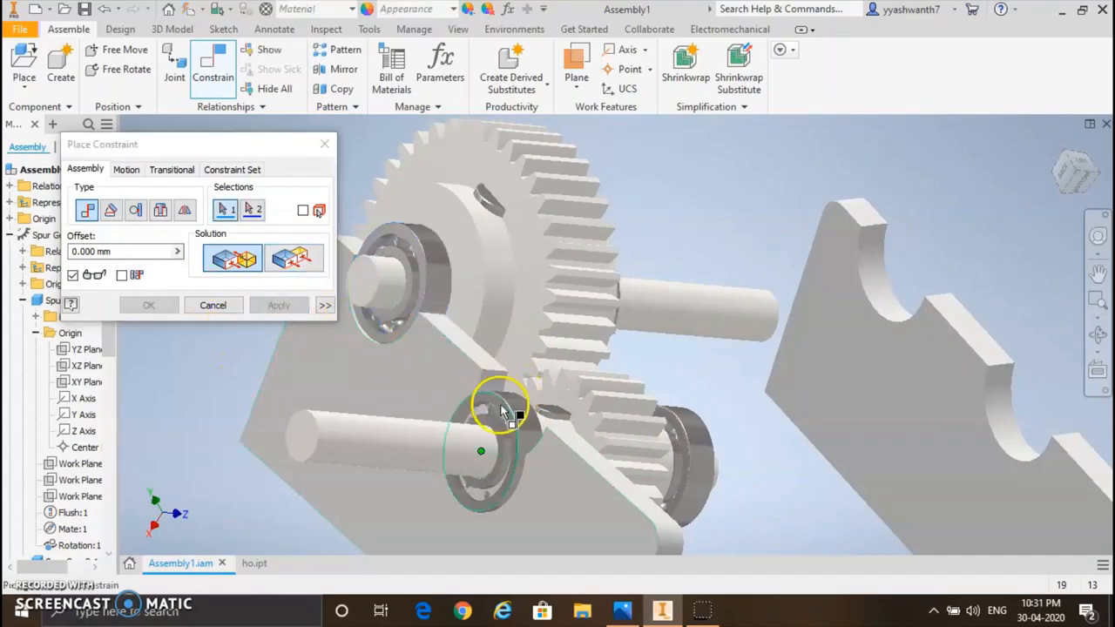
pyautogui.rightClick(485, 377)
pyautogui.click(471, 441)
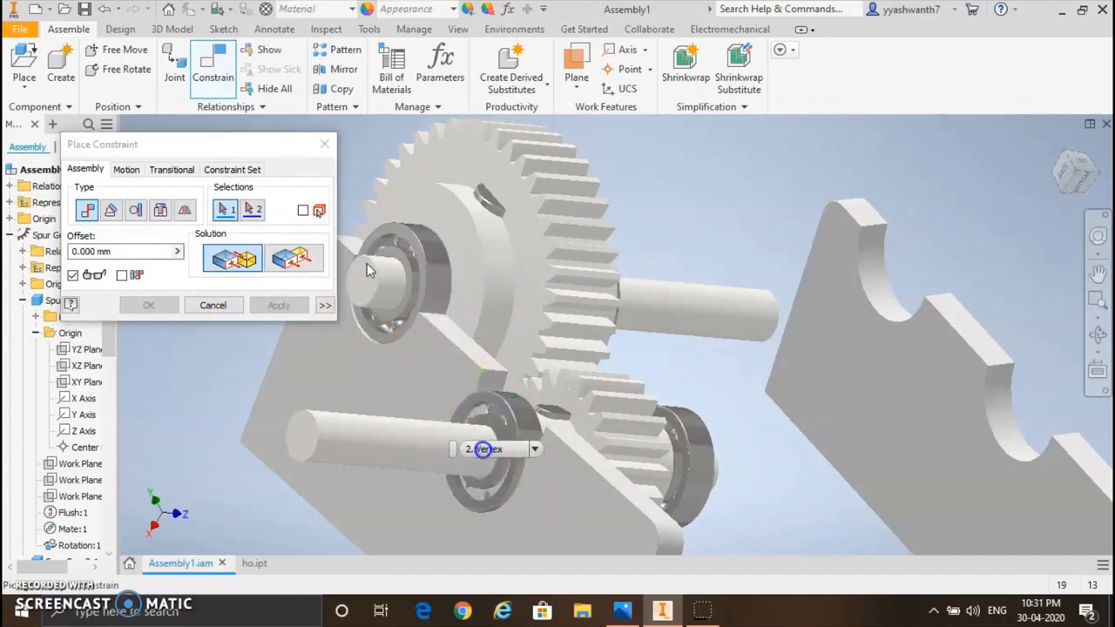
pyautogui.click(533, 450)
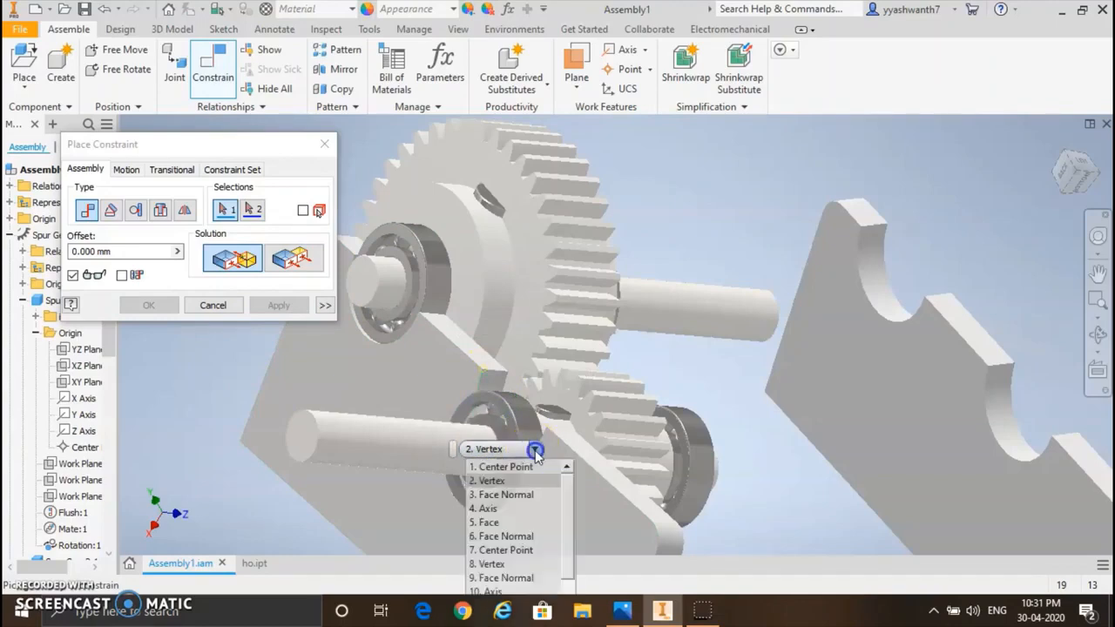
pyautogui.click(512, 523)
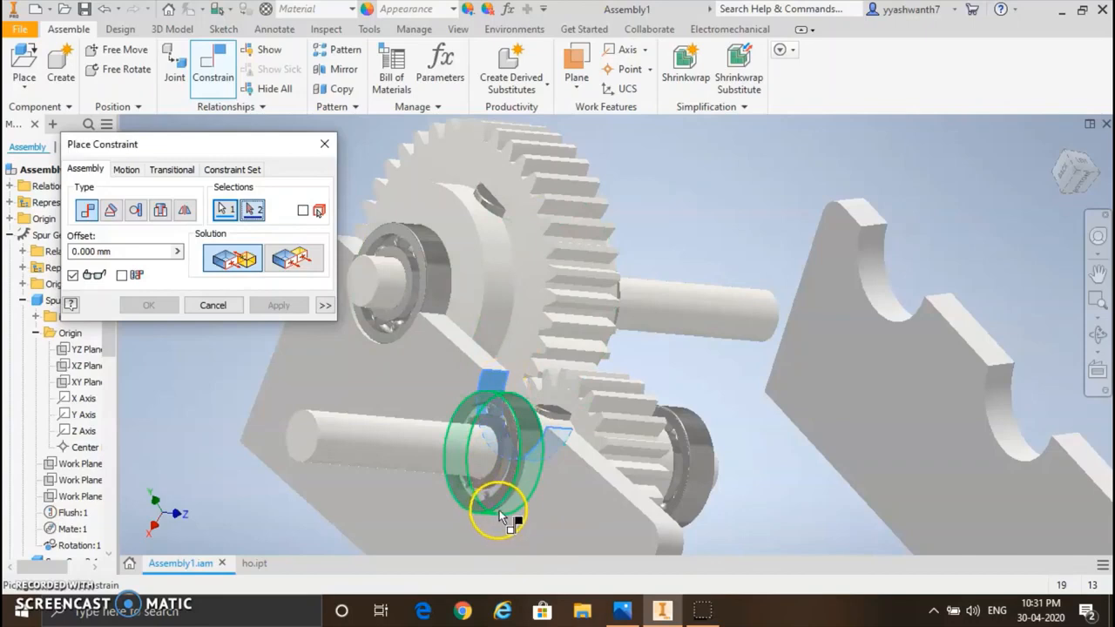
pyautogui.click(526, 425)
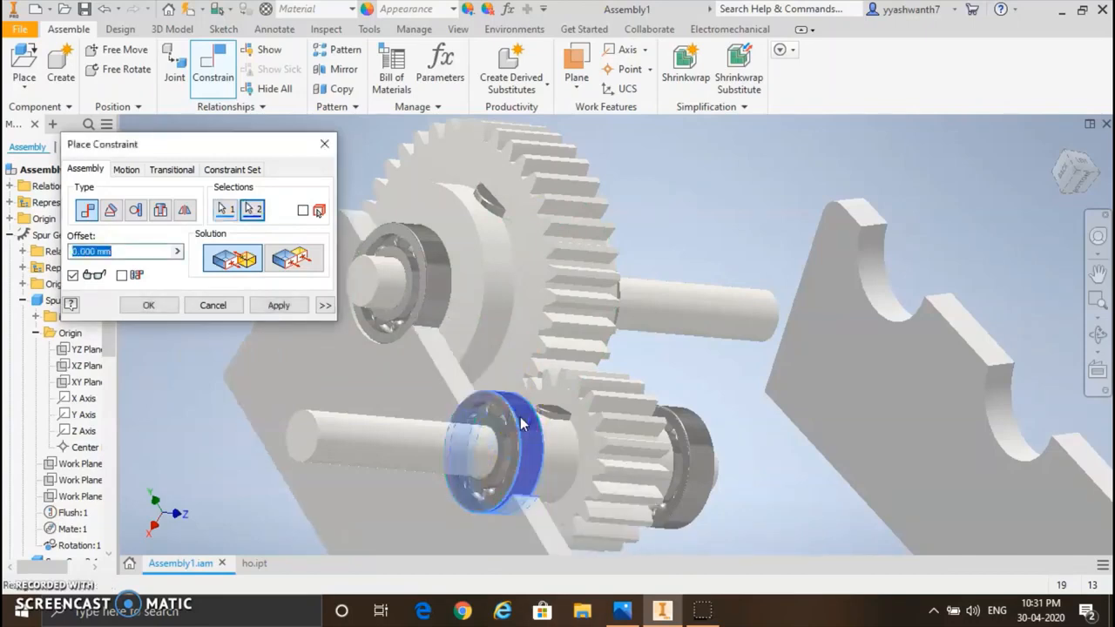
pyautogui.click(287, 307)
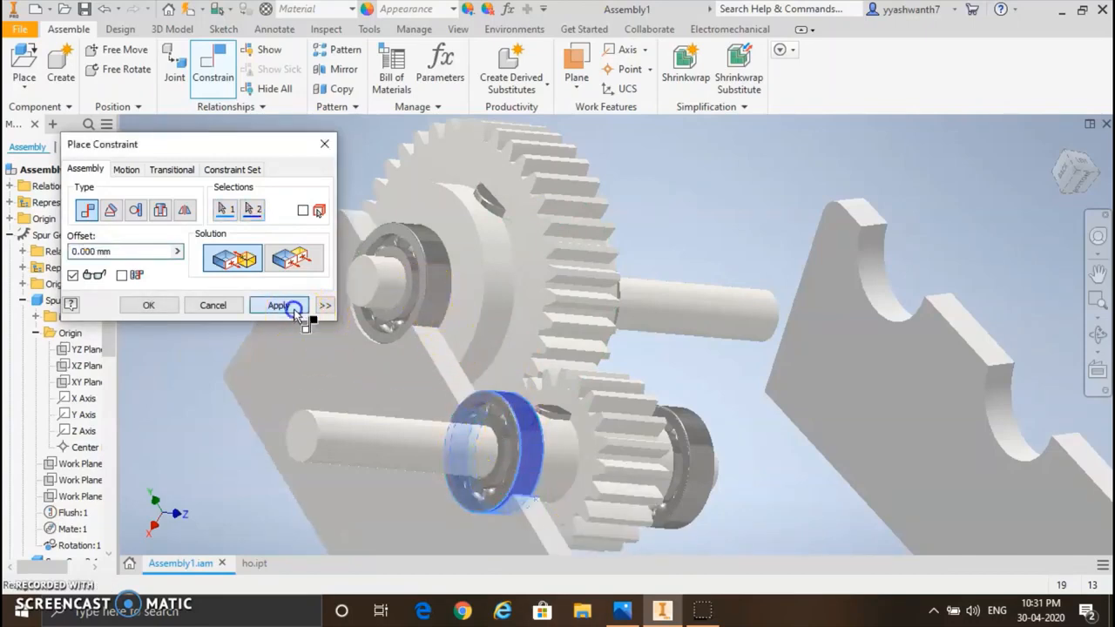
# Step: Mate the upper semicircular seat face of the right plate to the outer face of the large gear shaft's right bearing
pyautogui.click(1097, 334)
pyautogui.moveTo(617, 371); pyautogui.dragTo(545, 371)
pyautogui.moveTo(431, 331); pyautogui.dragTo(404, 350)
pyautogui.scroll(-5, 736, 304)
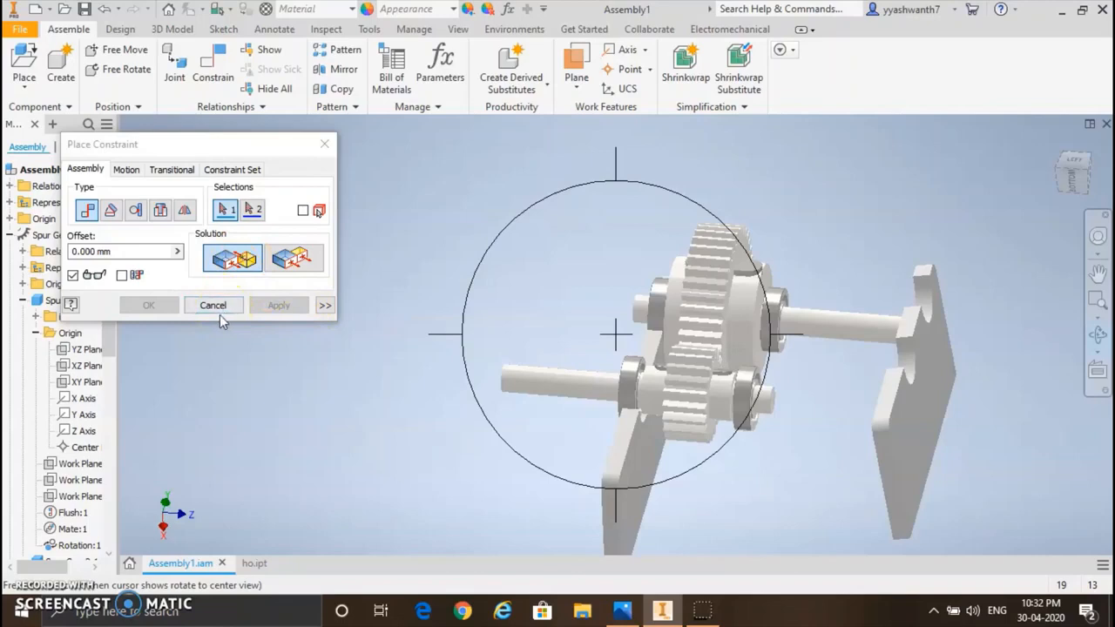
pyautogui.rightClick(927, 307)
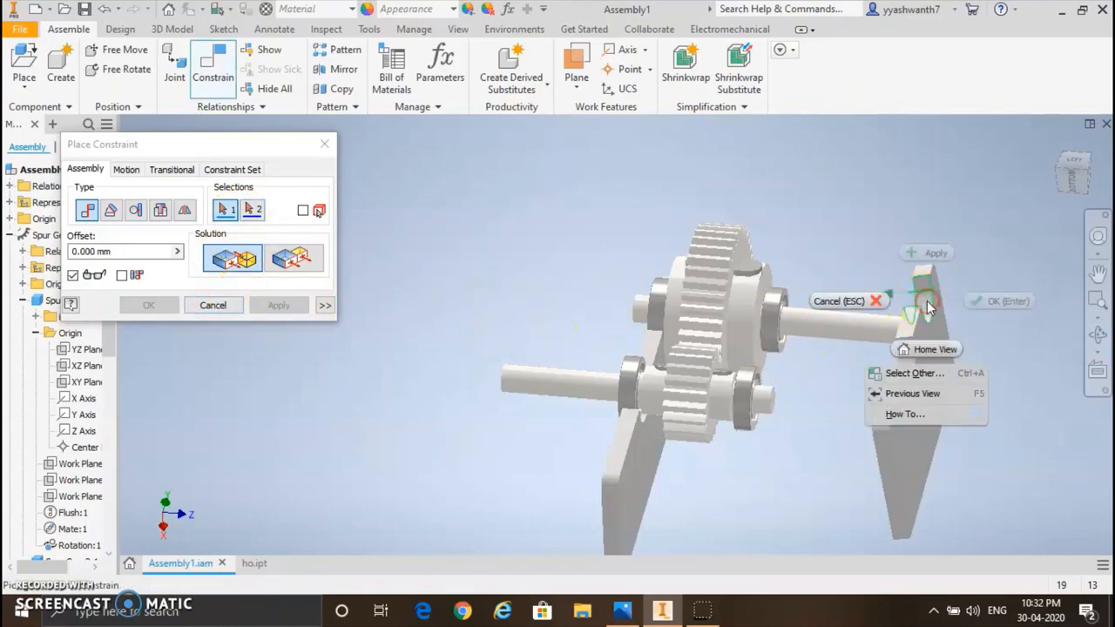
pyautogui.click(930, 373)
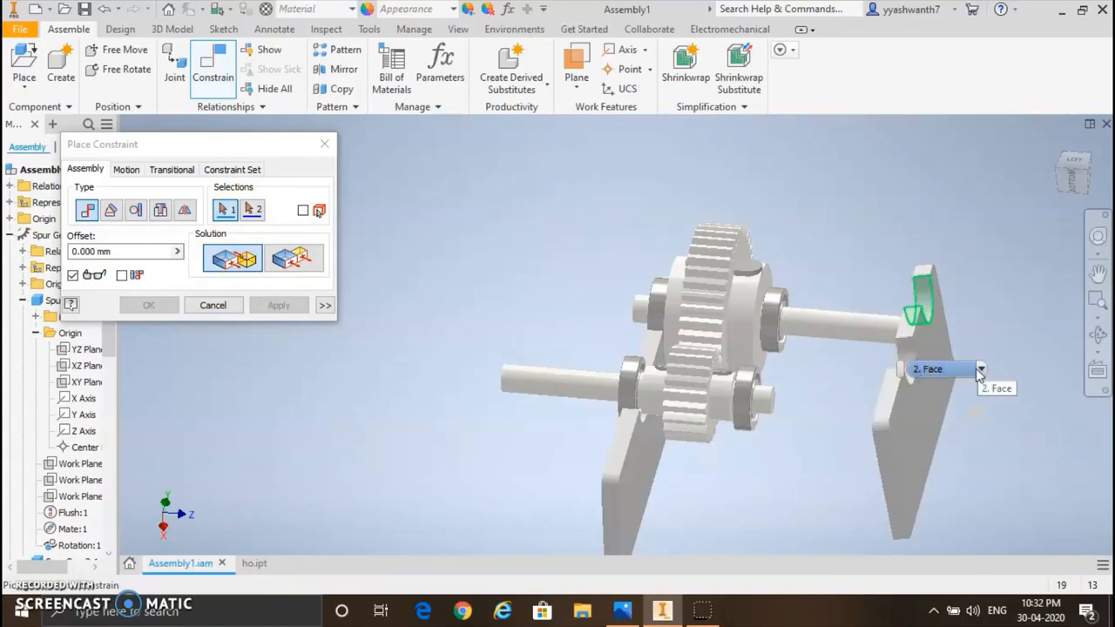
pyautogui.rightClick(925, 305)
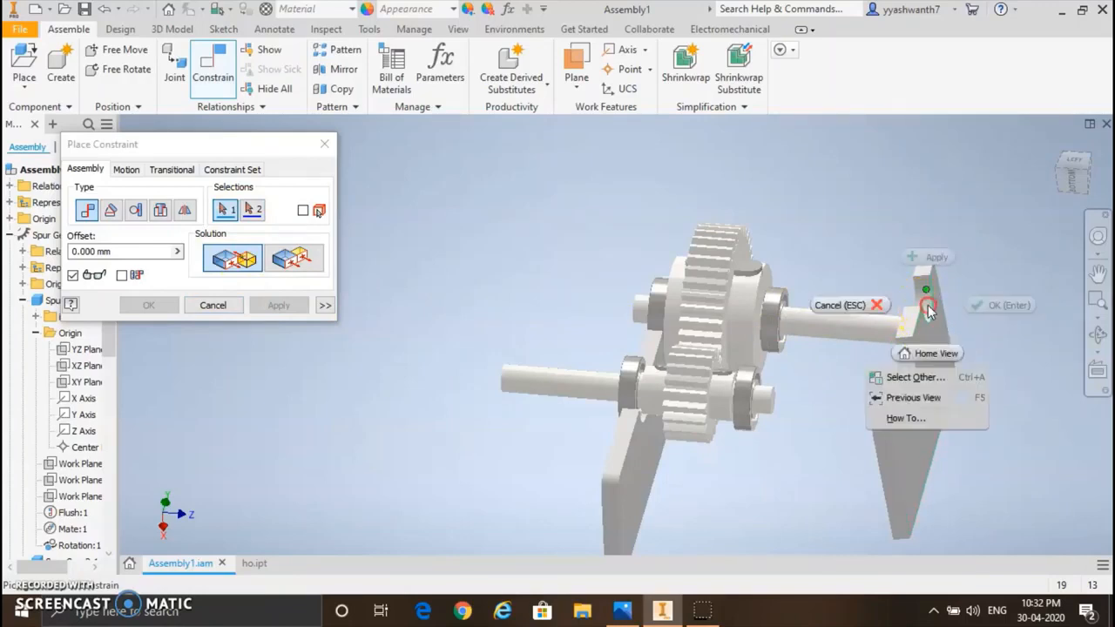
pyautogui.click(923, 377)
pyautogui.click(995, 372)
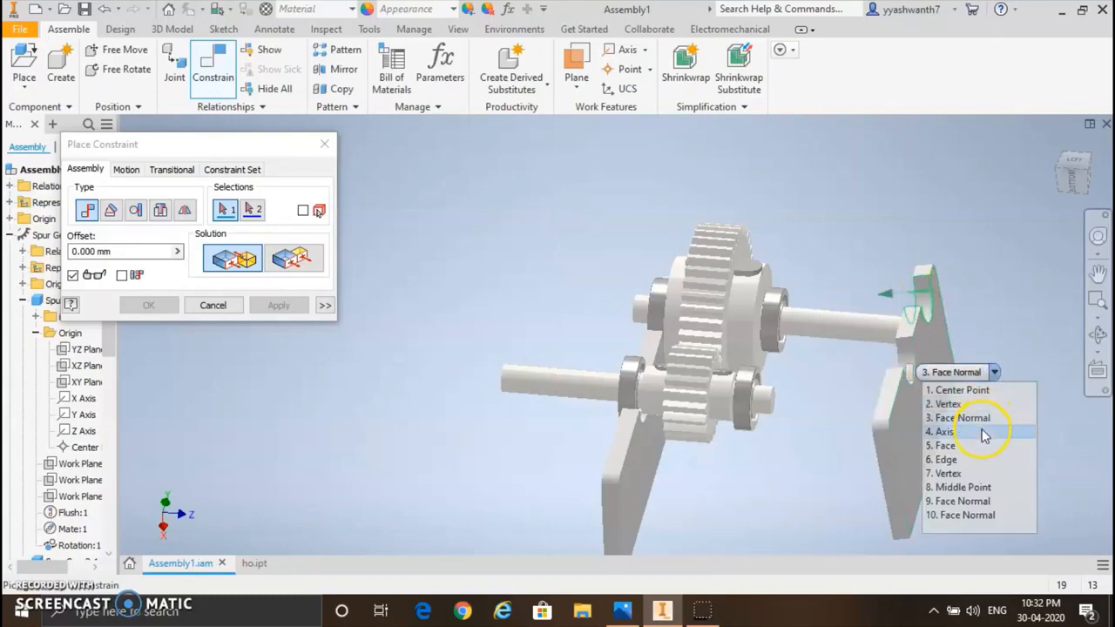
pyautogui.click(982, 447)
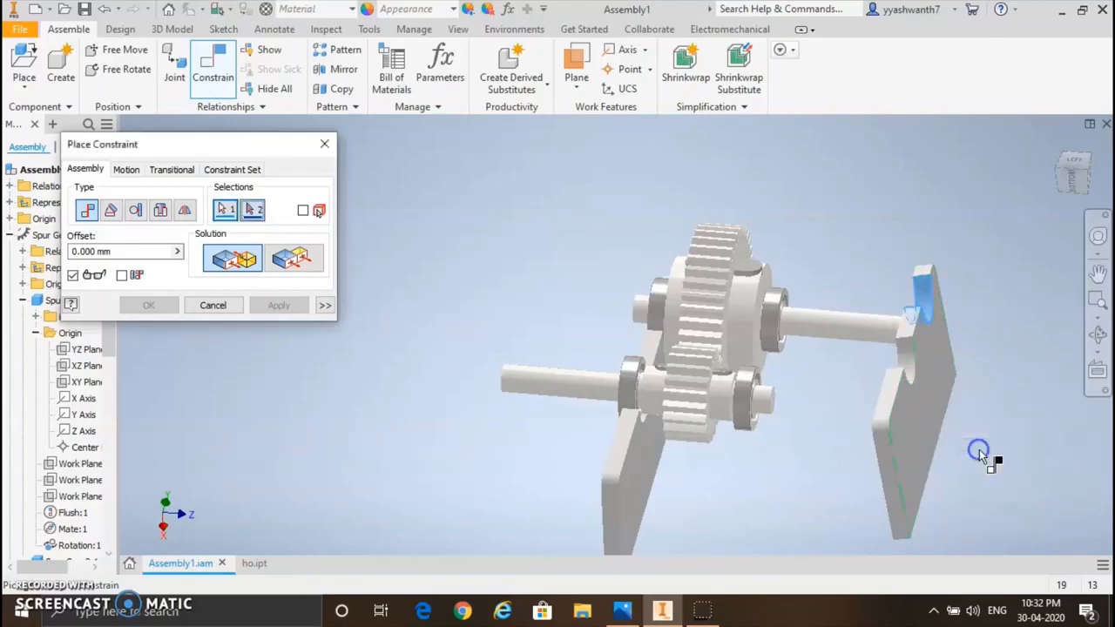
pyautogui.click(773, 353)
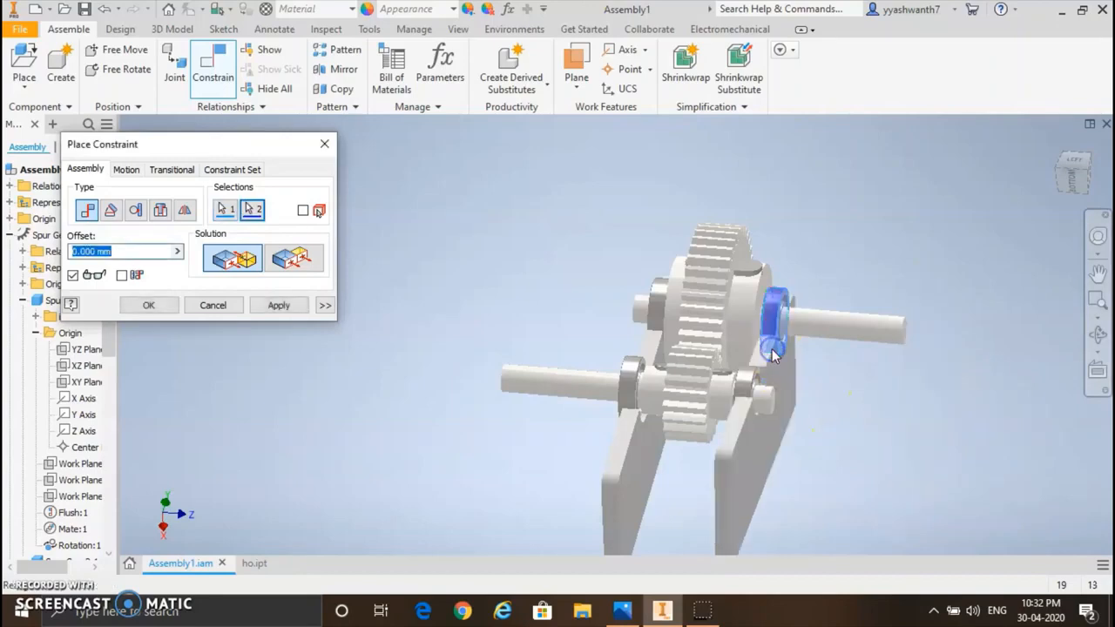
pyautogui.click(1097, 334)
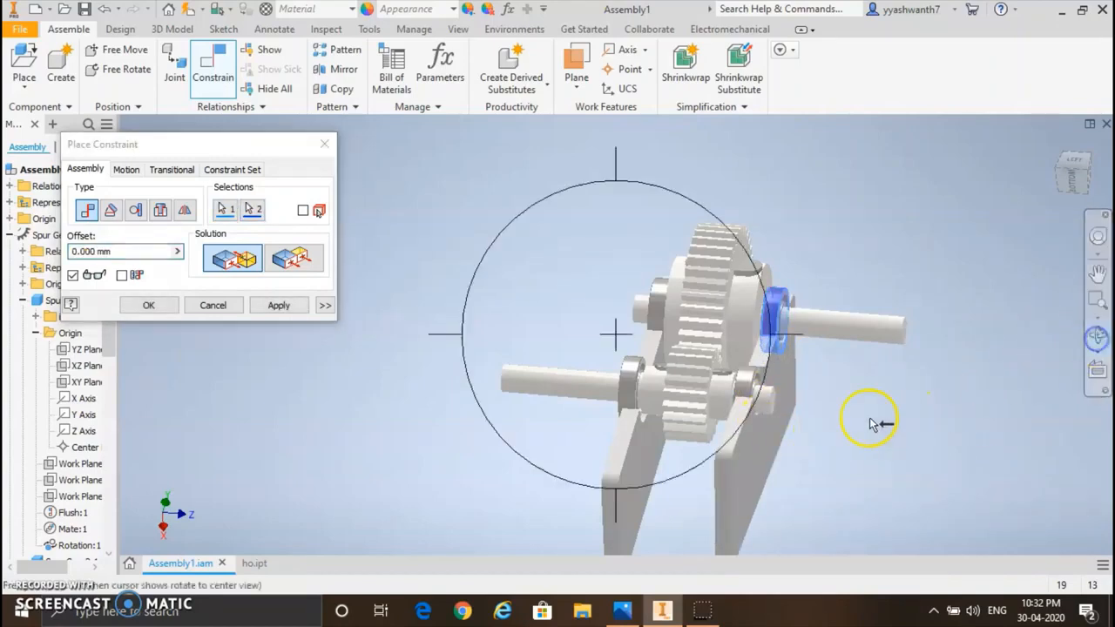
pyautogui.moveTo(876, 423); pyautogui.dragTo(668, 362)
pyautogui.keyDown('shift'); pyautogui.moveTo(668, 362); pyautogui.dragTo(562, 405, button='middle'); pyautogui.keyUp('shift')
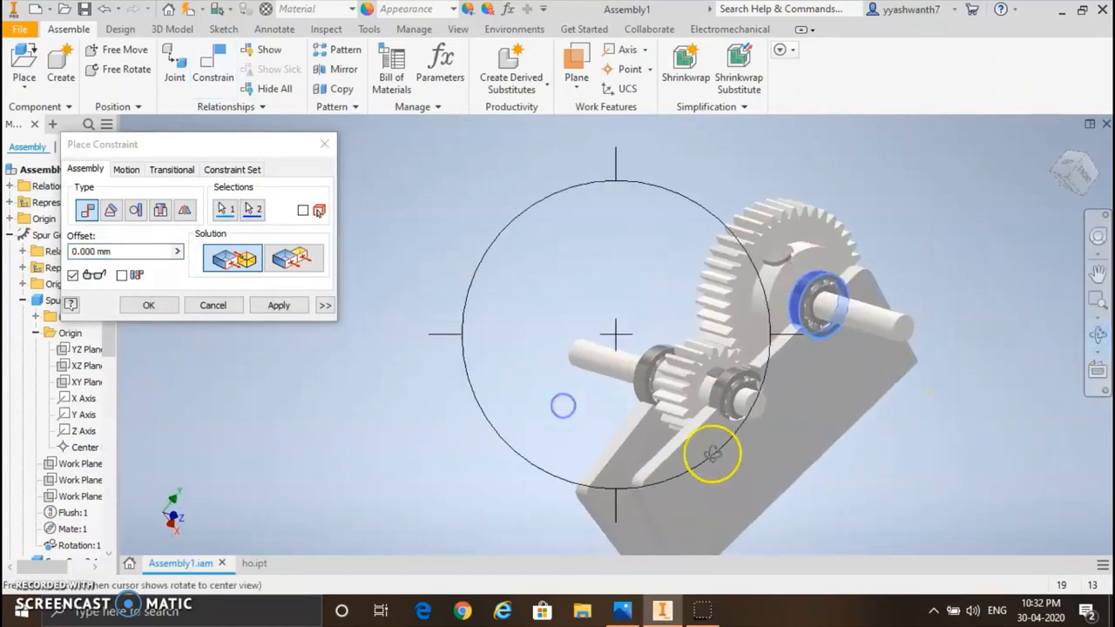
pyautogui.click(279, 305)
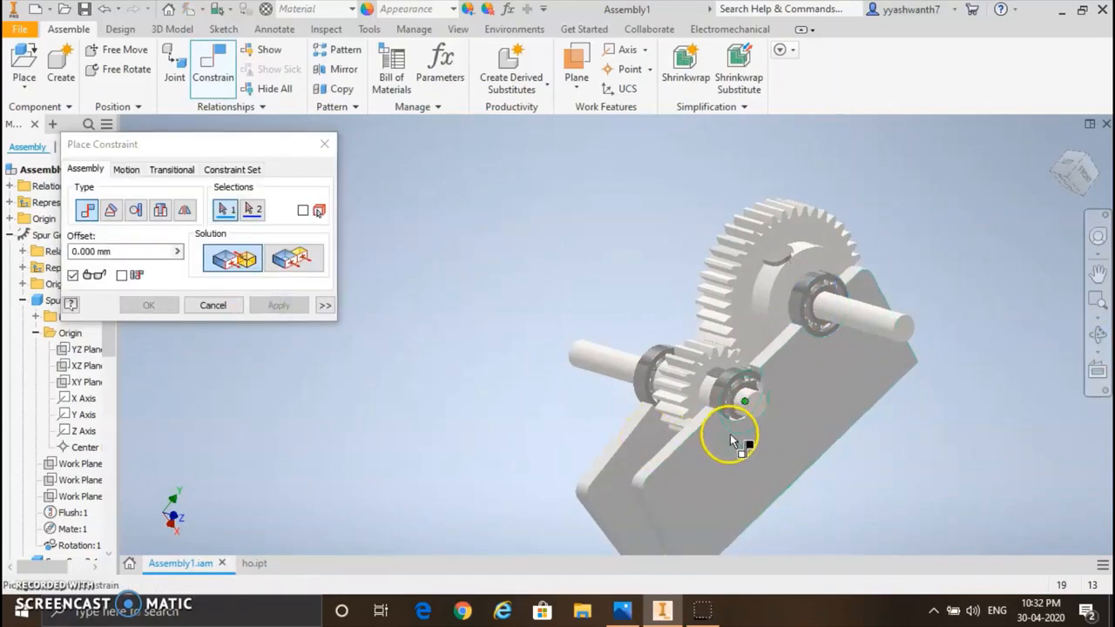
# Step: Mate the lower semicircular seat face of the right plate to the outer face of the small gear shaft's right bearing
pyautogui.rightClick(741, 435)
pyautogui.click(712, 505)
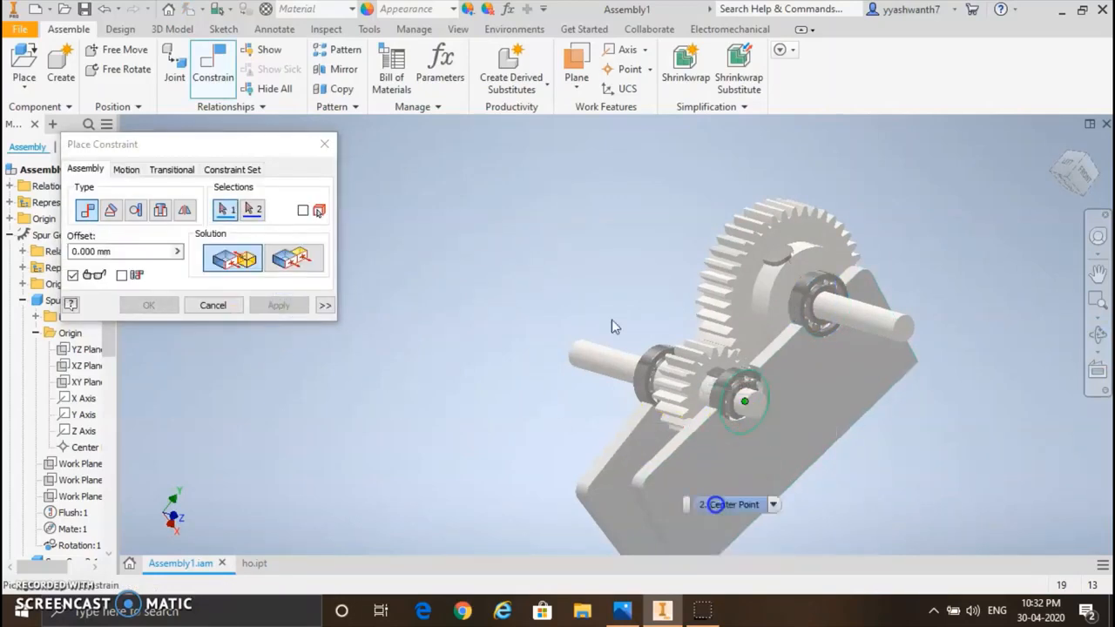
pyautogui.click(772, 505)
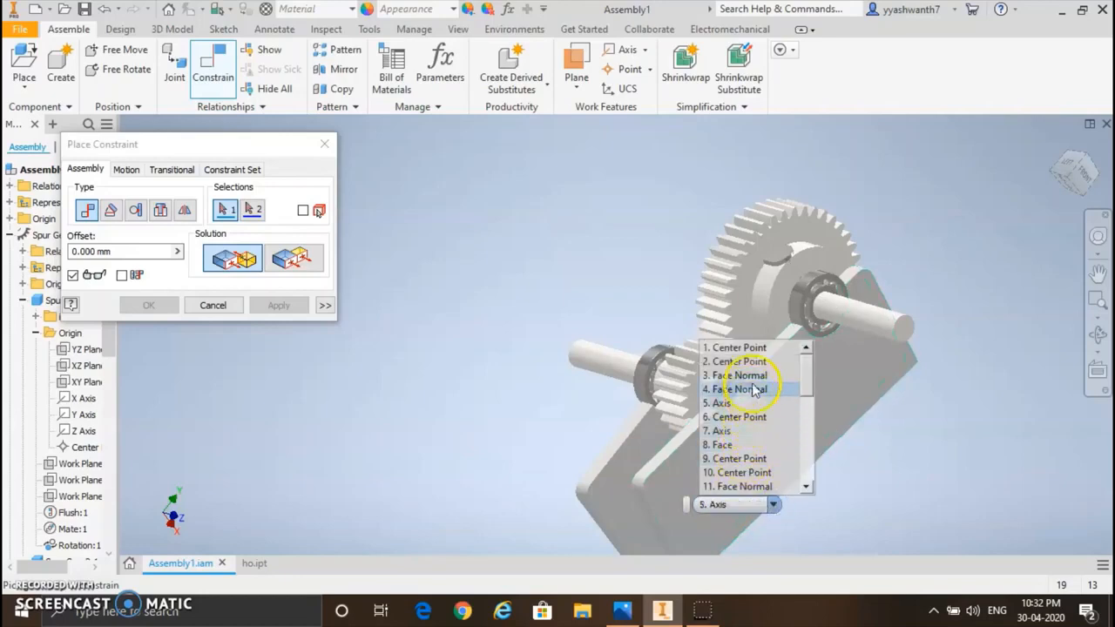
pyautogui.click(757, 447)
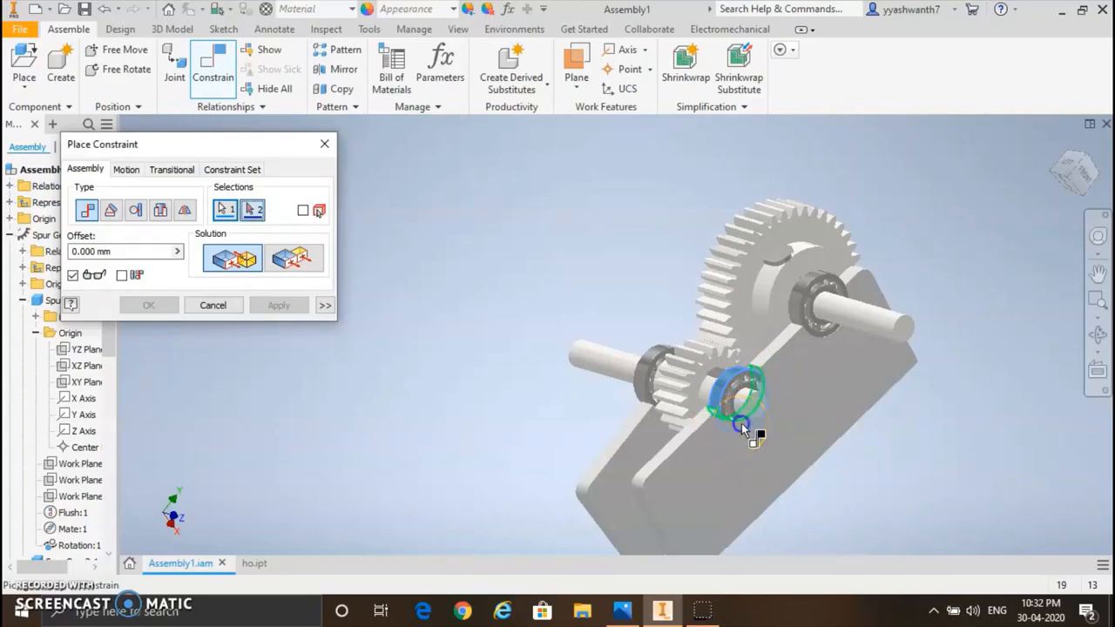
pyautogui.click(742, 426)
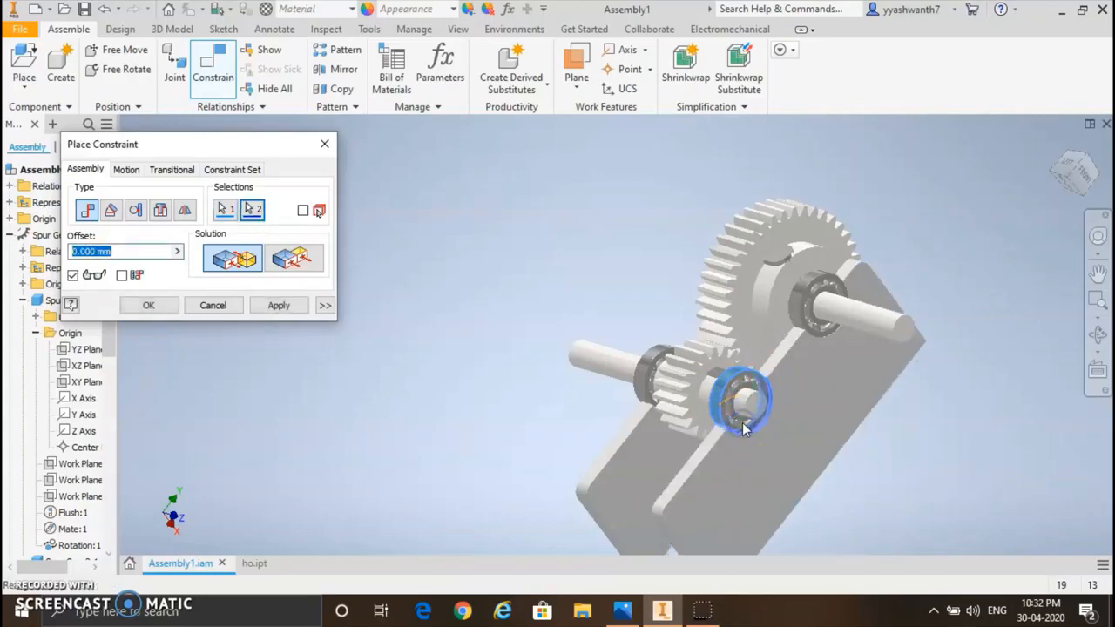
pyautogui.click(1097, 336)
pyautogui.moveTo(952, 372); pyautogui.dragTo(707, 271)
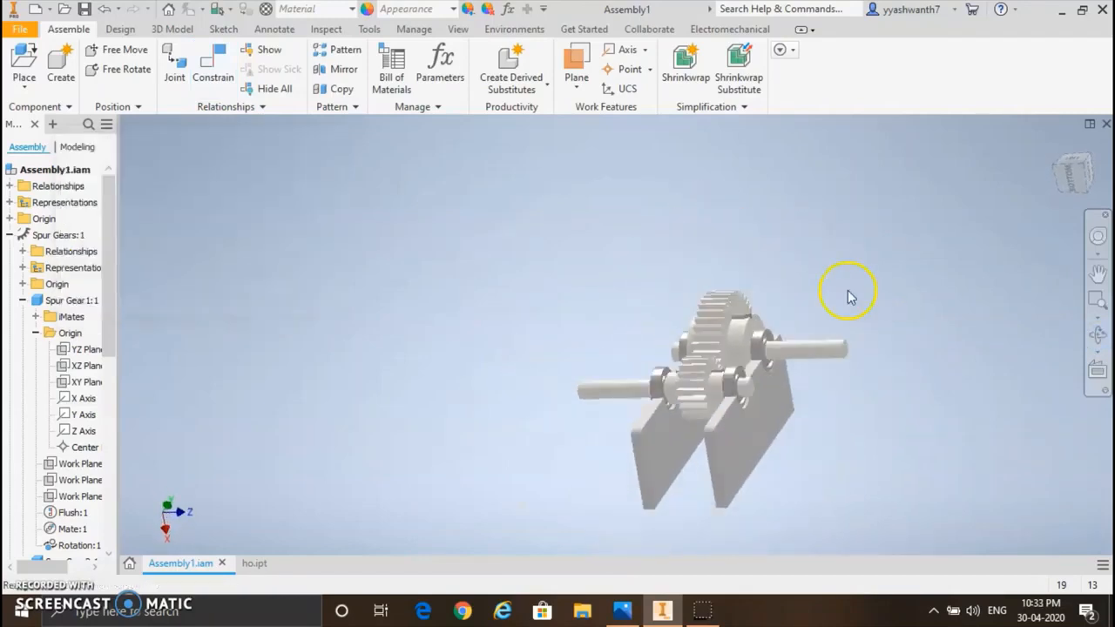
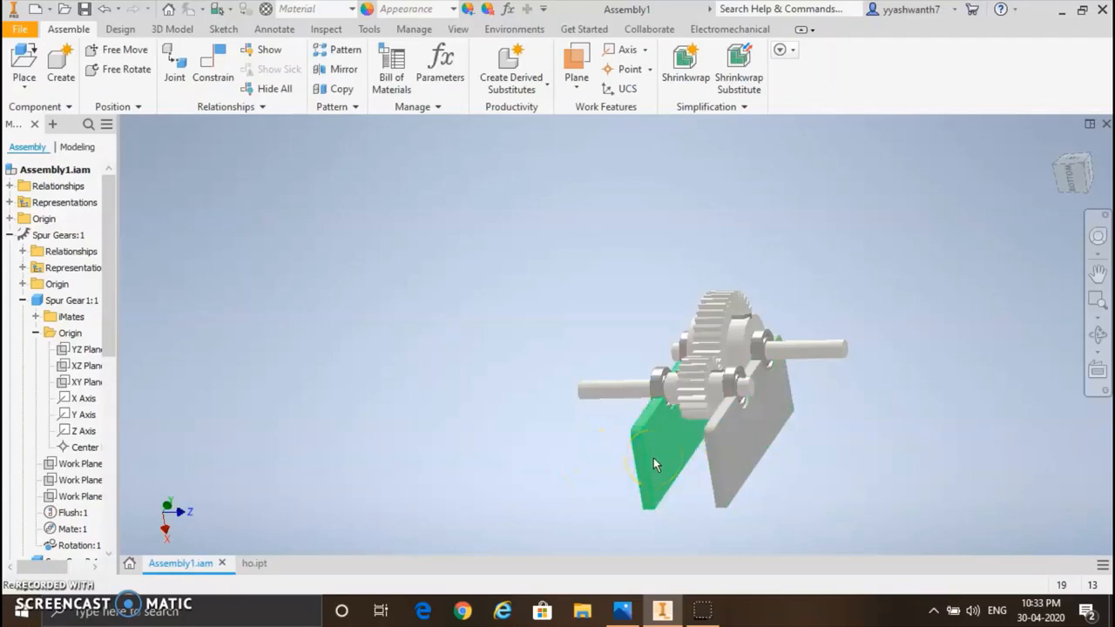
# Step: Ground both notched housing plates so they stay fixed in the assembly
pyautogui.click(667, 468)
pyautogui.click(727, 471)
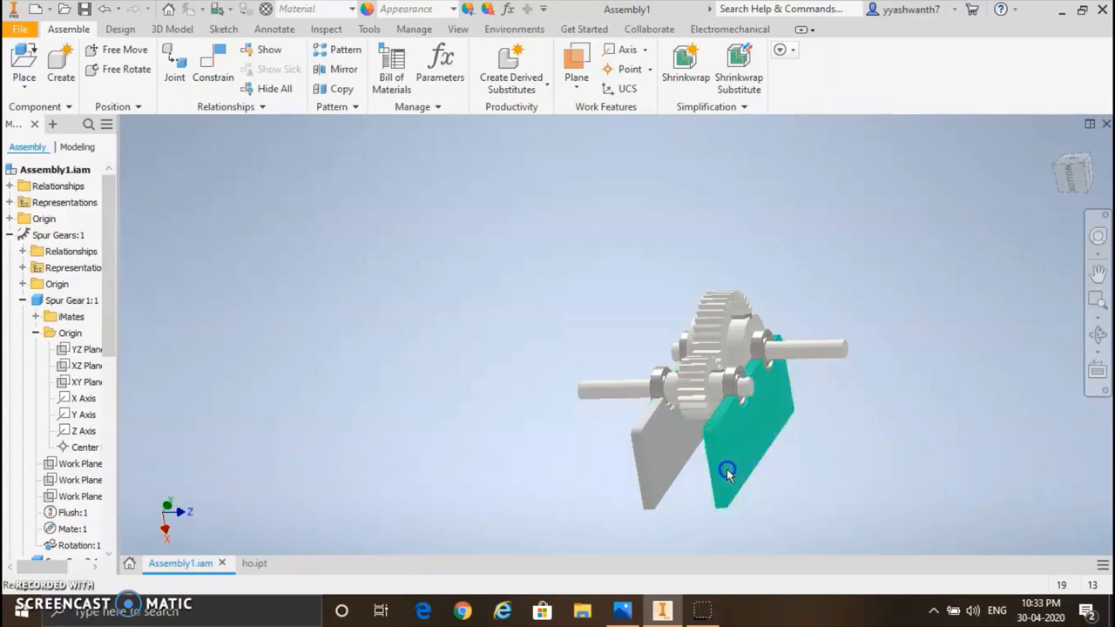
pyautogui.keyDown('ctrl'); pyautogui.click(662, 471); pyautogui.keyUp('ctrl')
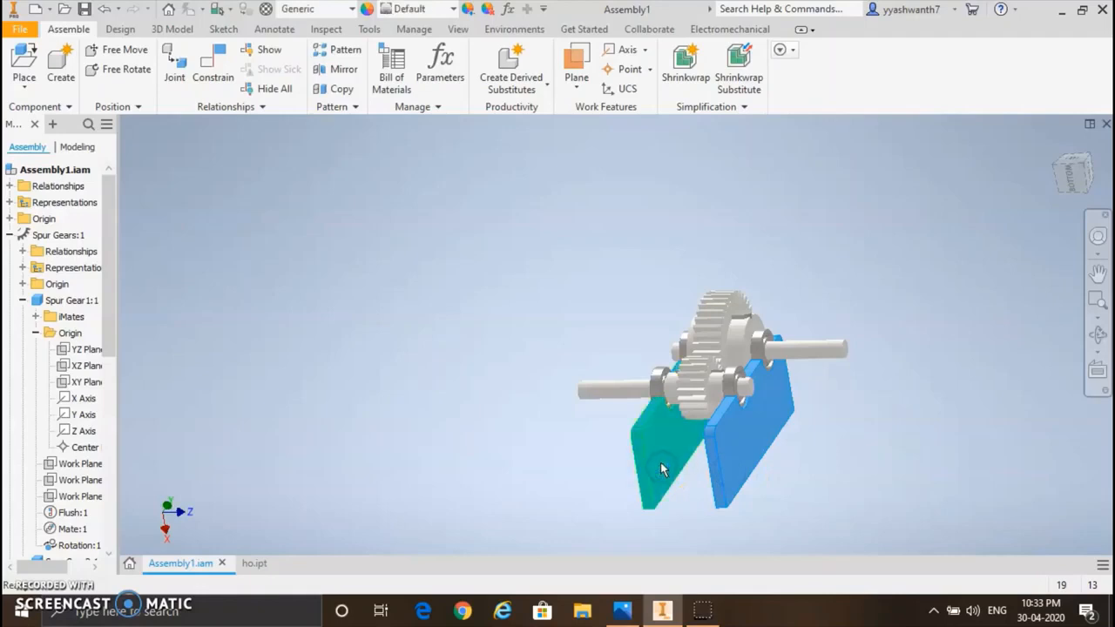
pyautogui.rightClick(660, 460)
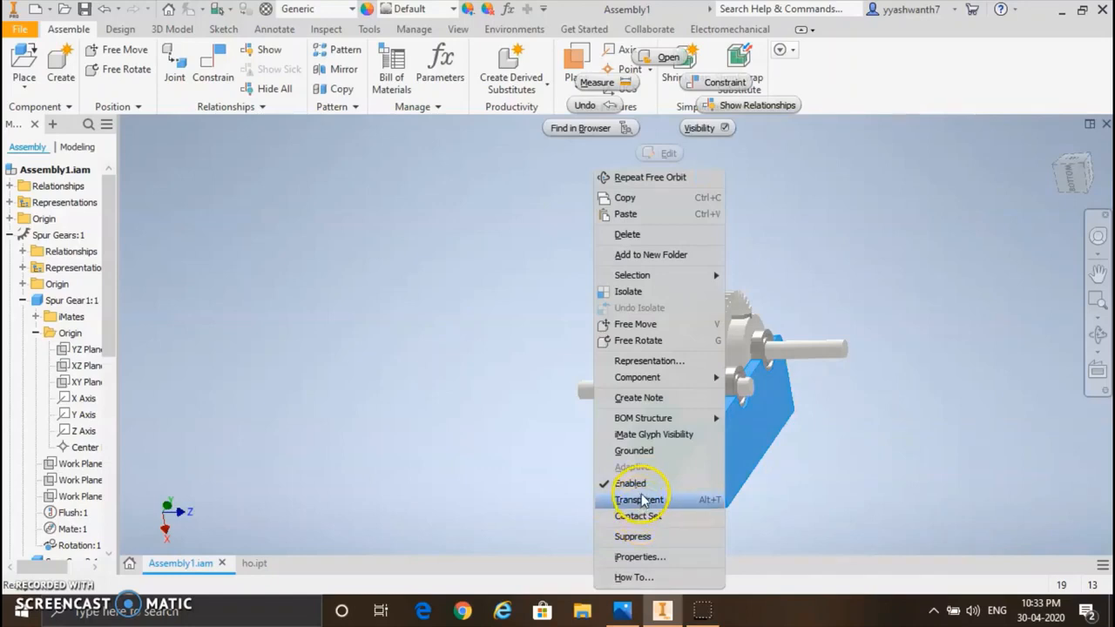
pyautogui.click(633, 450)
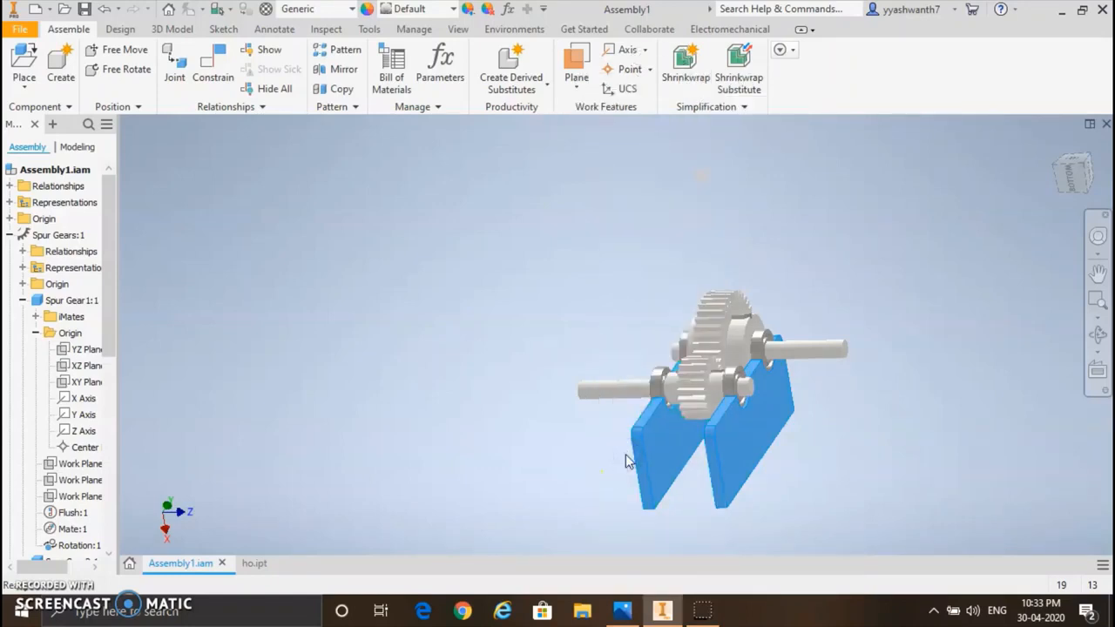
# Step: Test whether the meshed spur gears can be turned by hand, and clear the selection
pyautogui.click(688, 404)
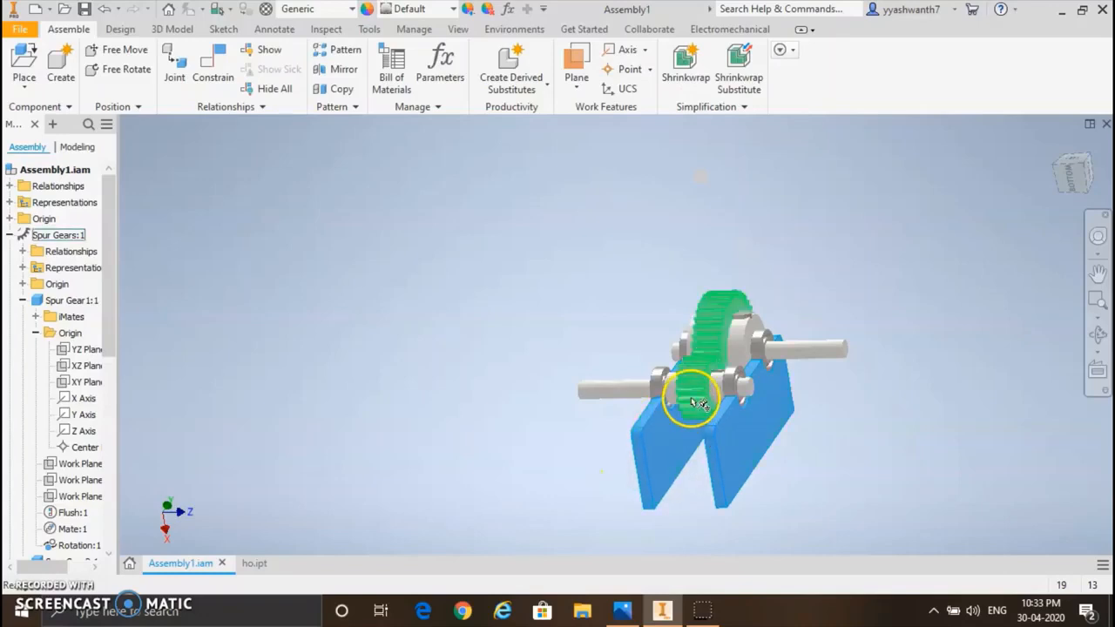
pyautogui.moveTo(696, 403); pyautogui.dragTo(681, 327)
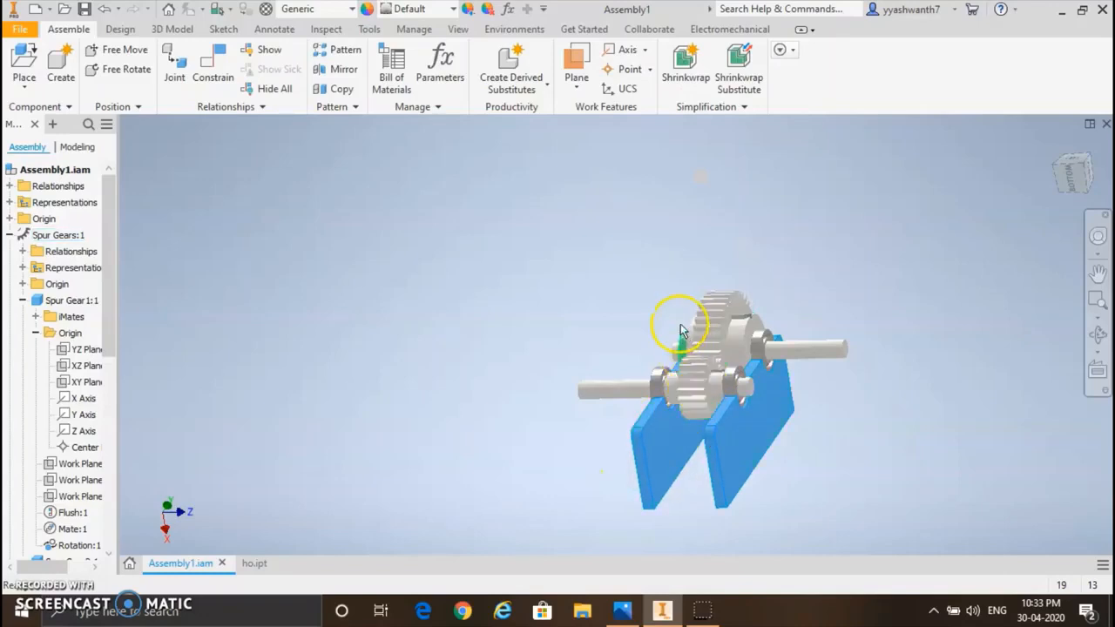
pyautogui.click(452, 300)
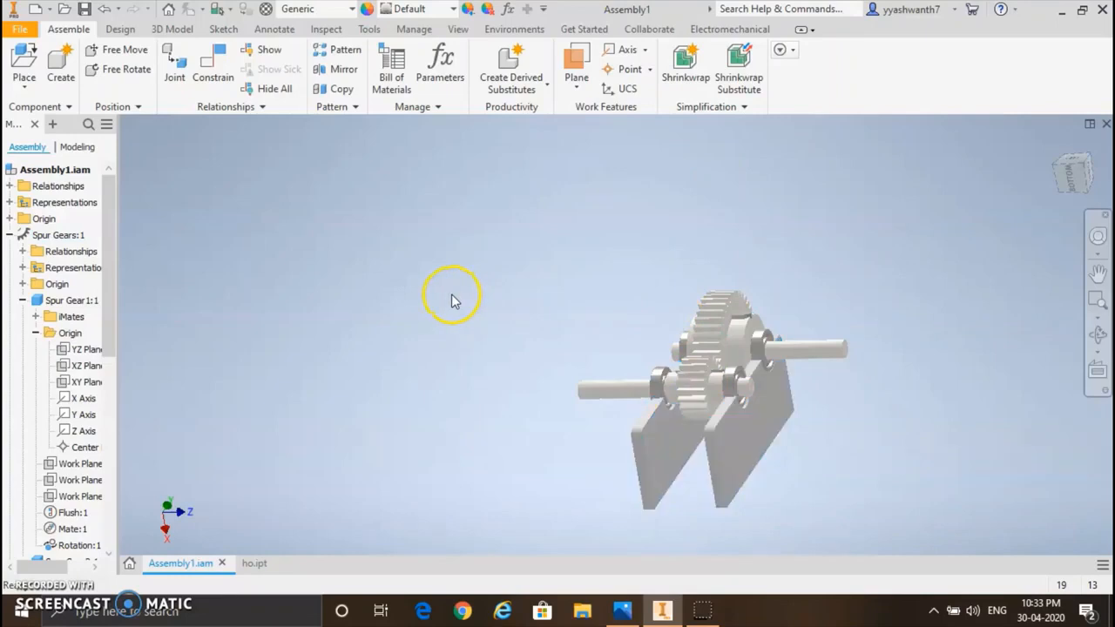
# Step: Unground the Spur Gears subassembly and make it flexible
pyautogui.click(702, 405)
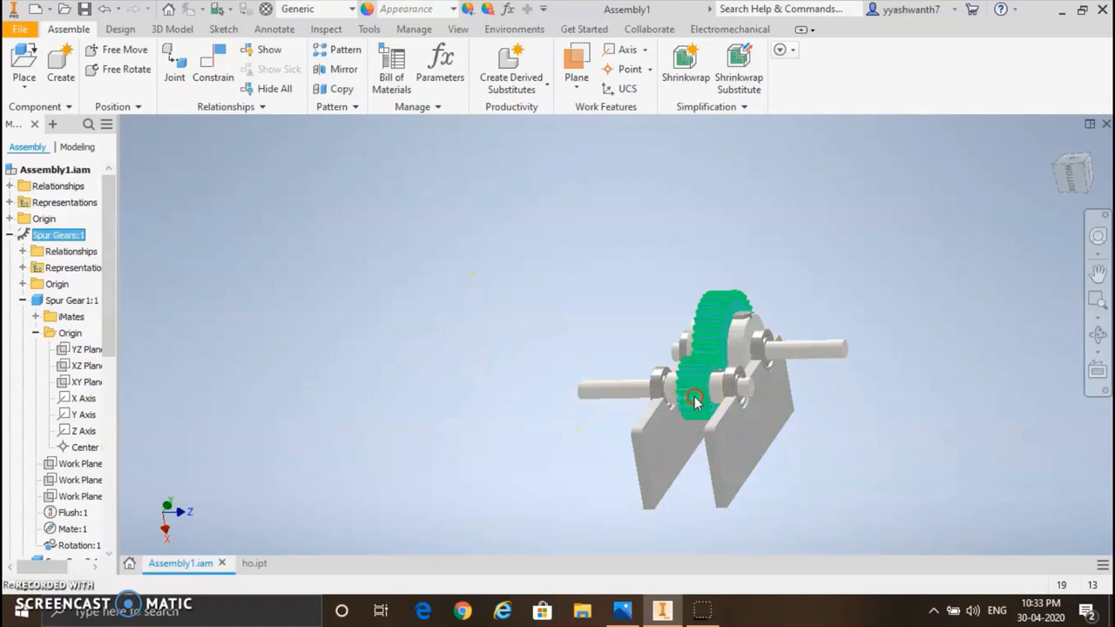
pyautogui.rightClick(695, 400)
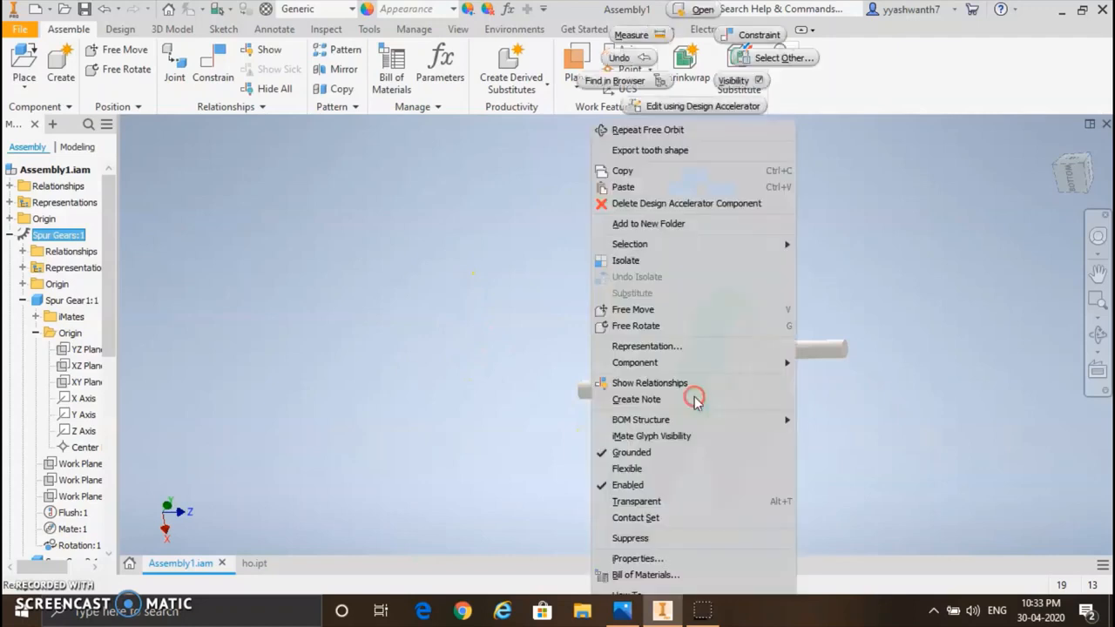
pyautogui.click(647, 453)
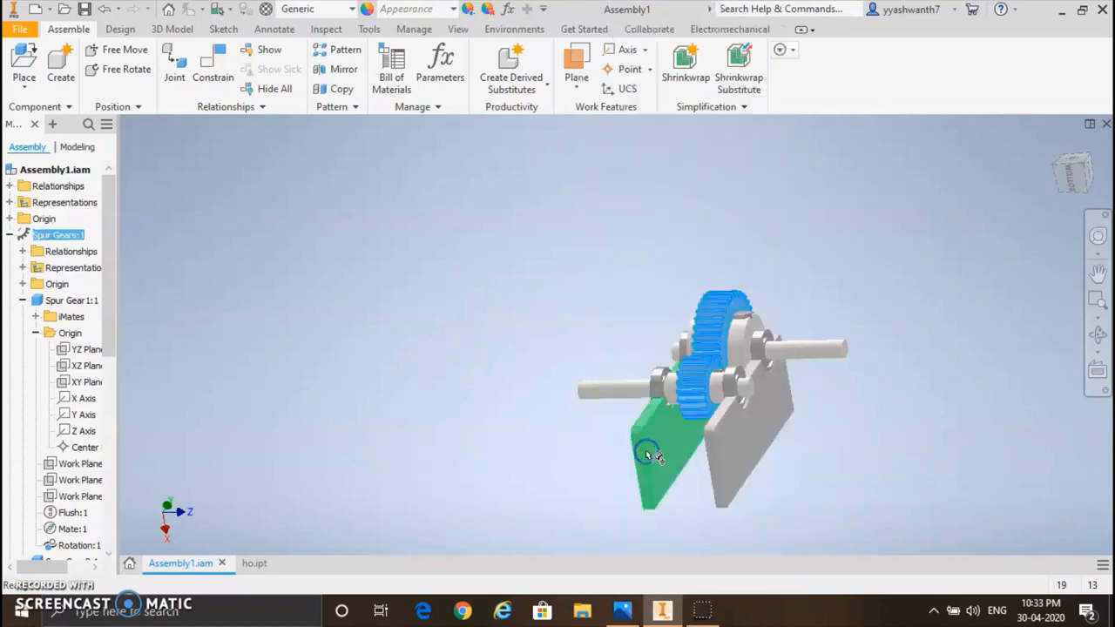
pyautogui.click(696, 396)
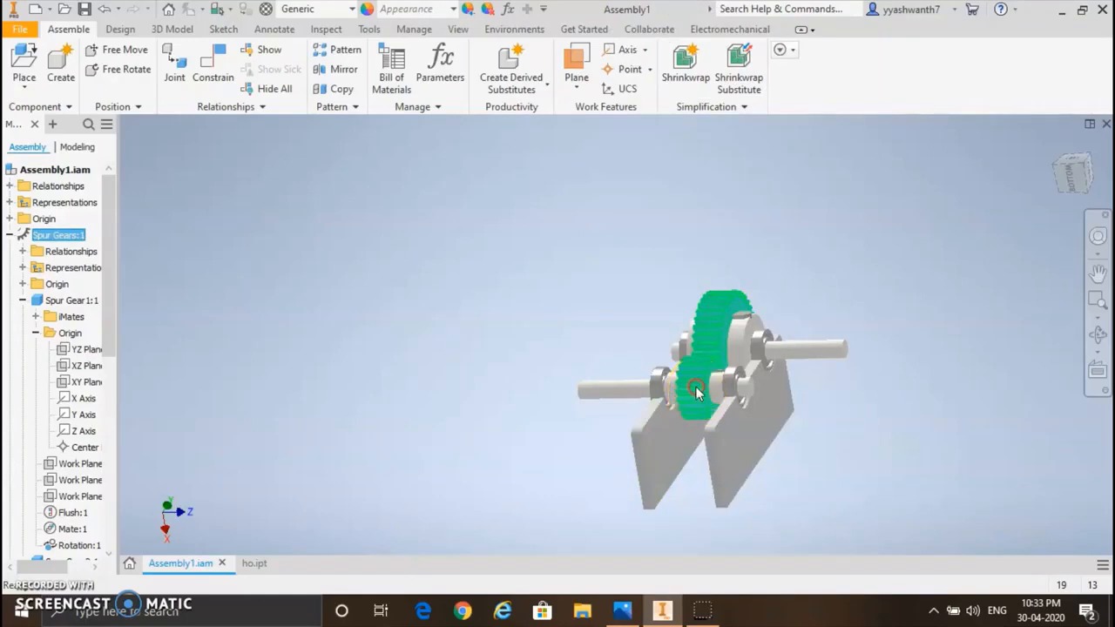
pyautogui.rightClick(696, 392)
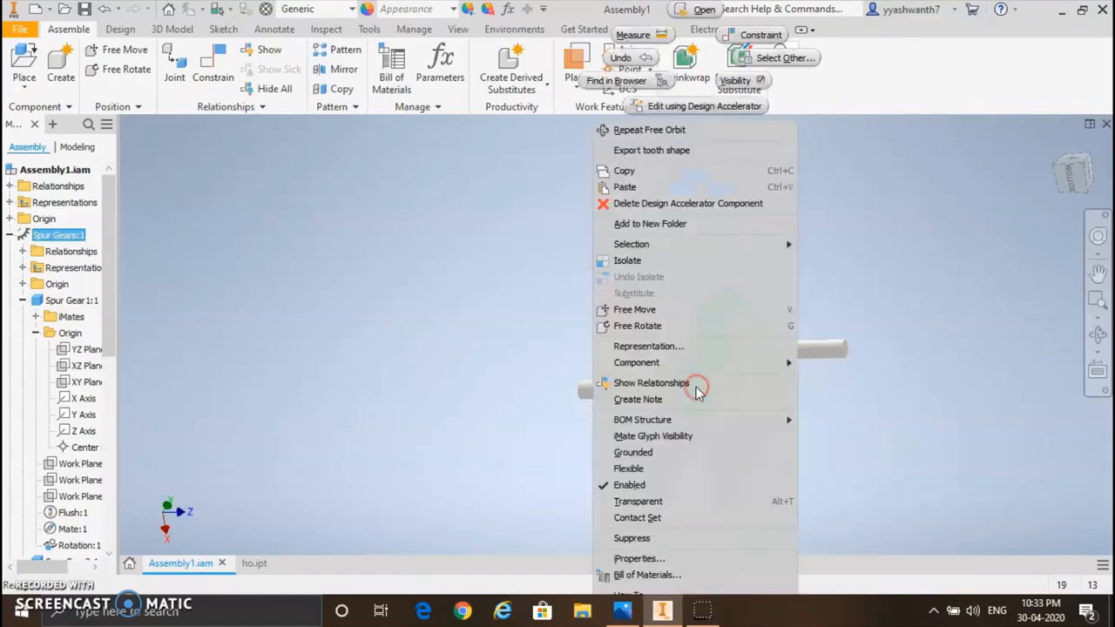
pyautogui.click(646, 469)
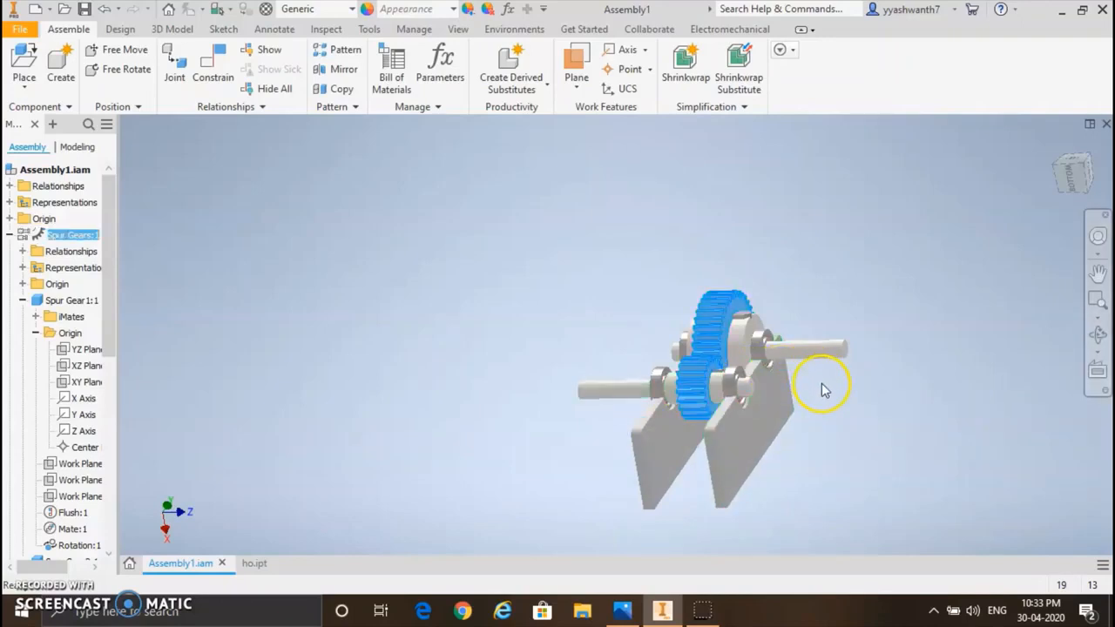
pyautogui.scroll(3, 824, 392)
pyautogui.scroll(-3, 821, 388)
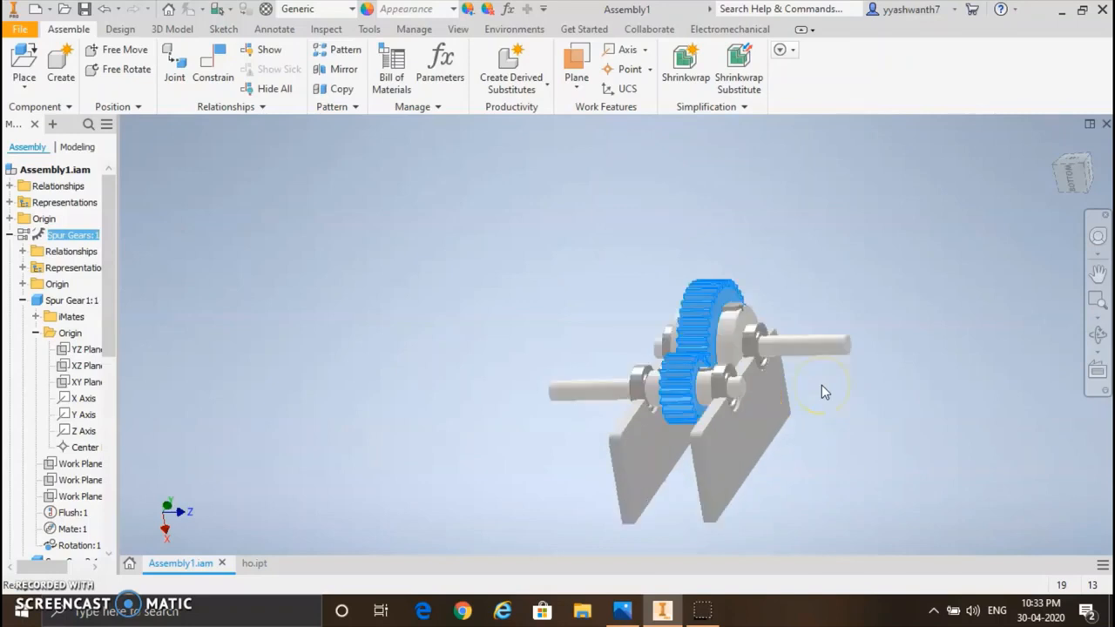
pyautogui.scroll(-3, 821, 387)
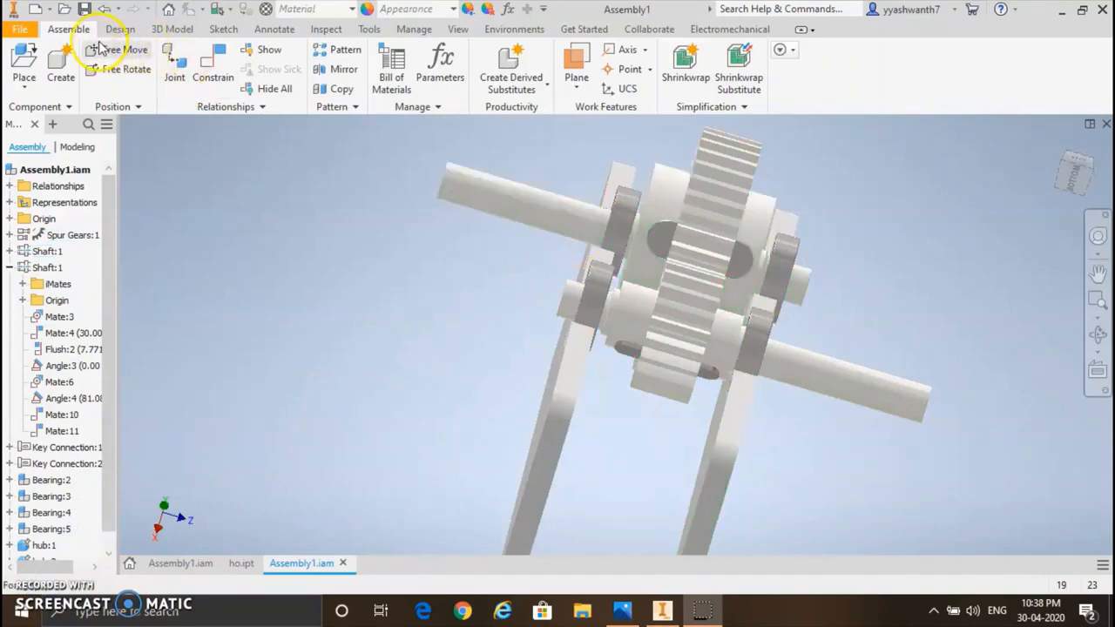
# Step: Open the appearance browser and preview the Clear - Yellow appearance on the small spur gear
pyautogui.click(365, 11)
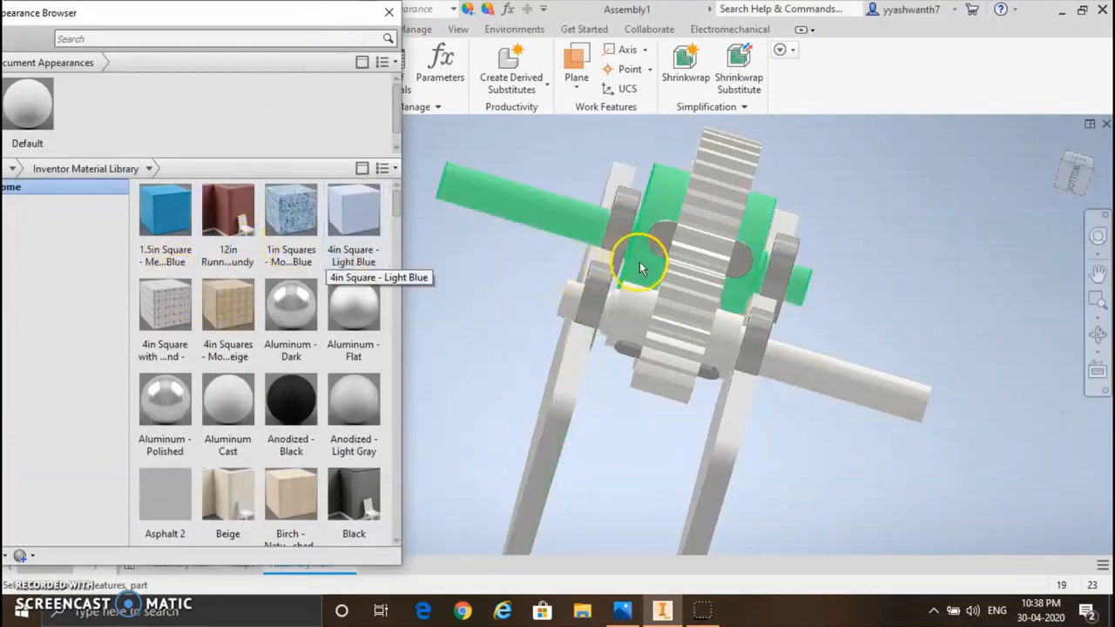
pyautogui.click(705, 250)
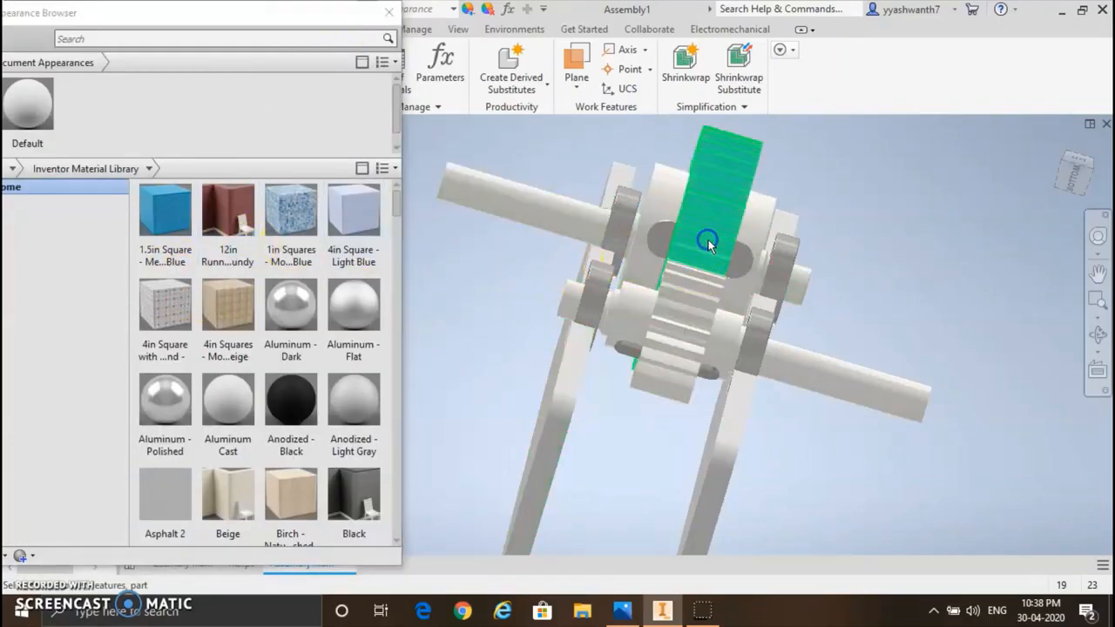
pyautogui.click(681, 325)
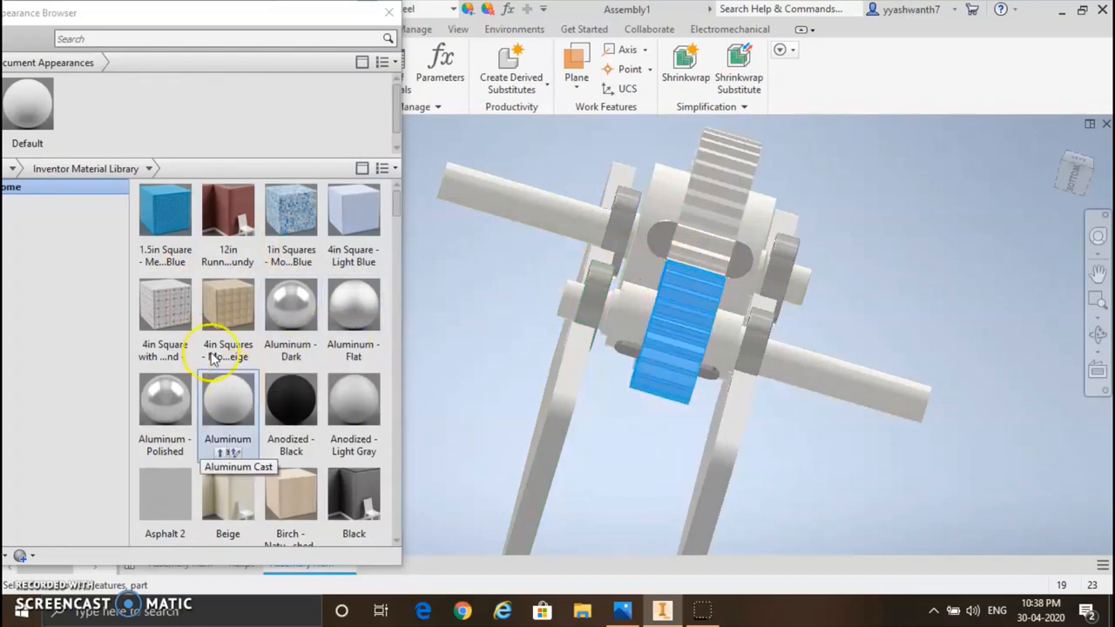
pyautogui.scroll(-6, 269, 249)
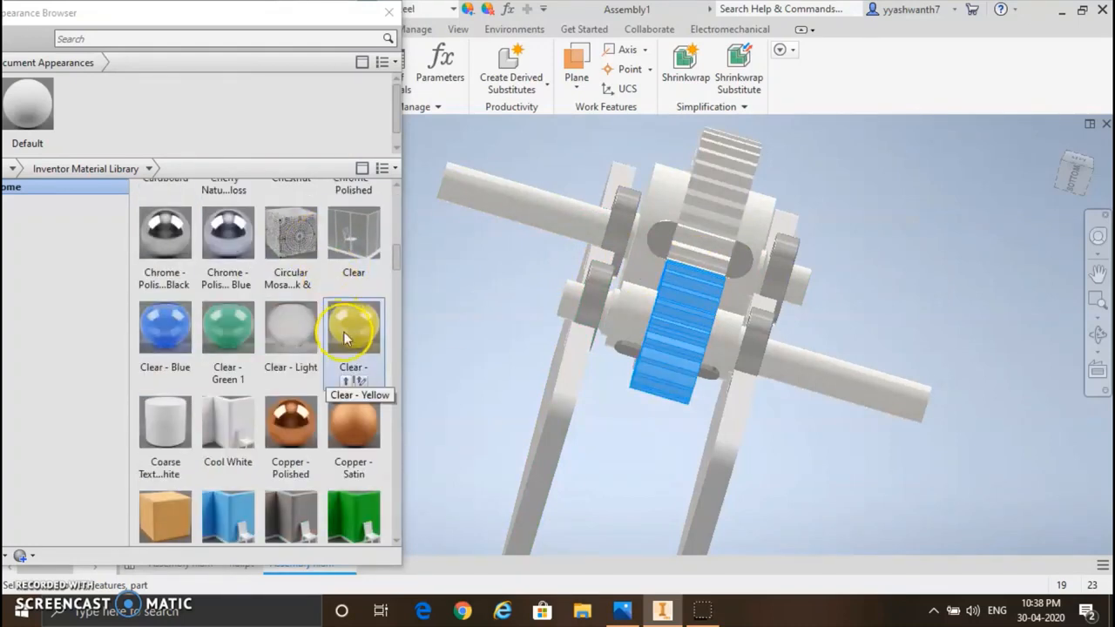
pyautogui.click(367, 357)
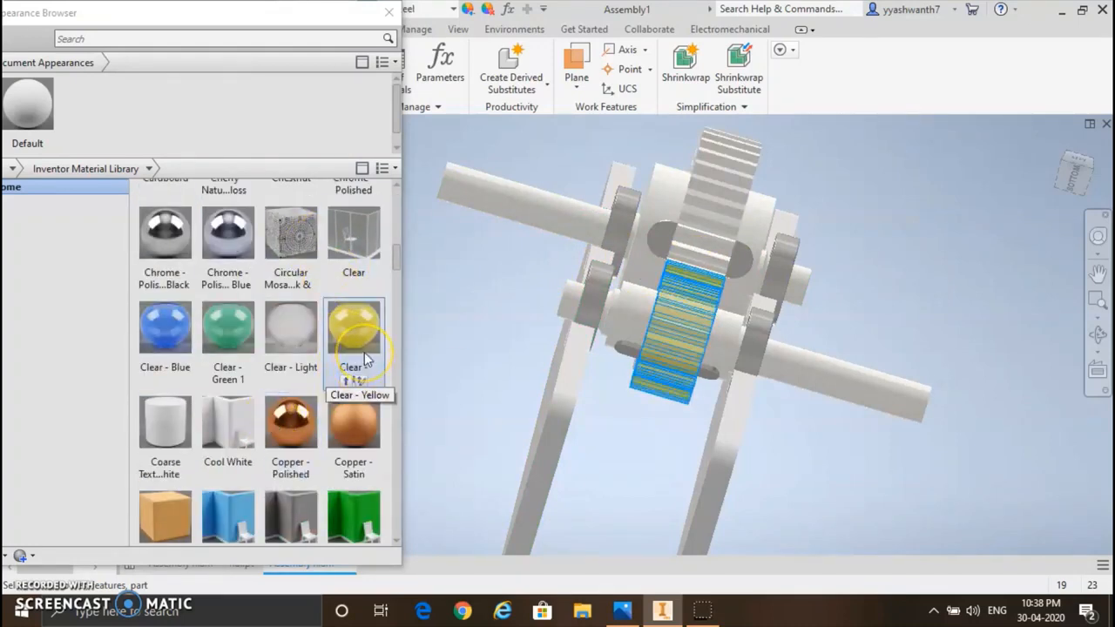
# Step: Find the Orange appearance in the Inventor Material Library and add it to the document appearances
pyautogui.click(179, 492)
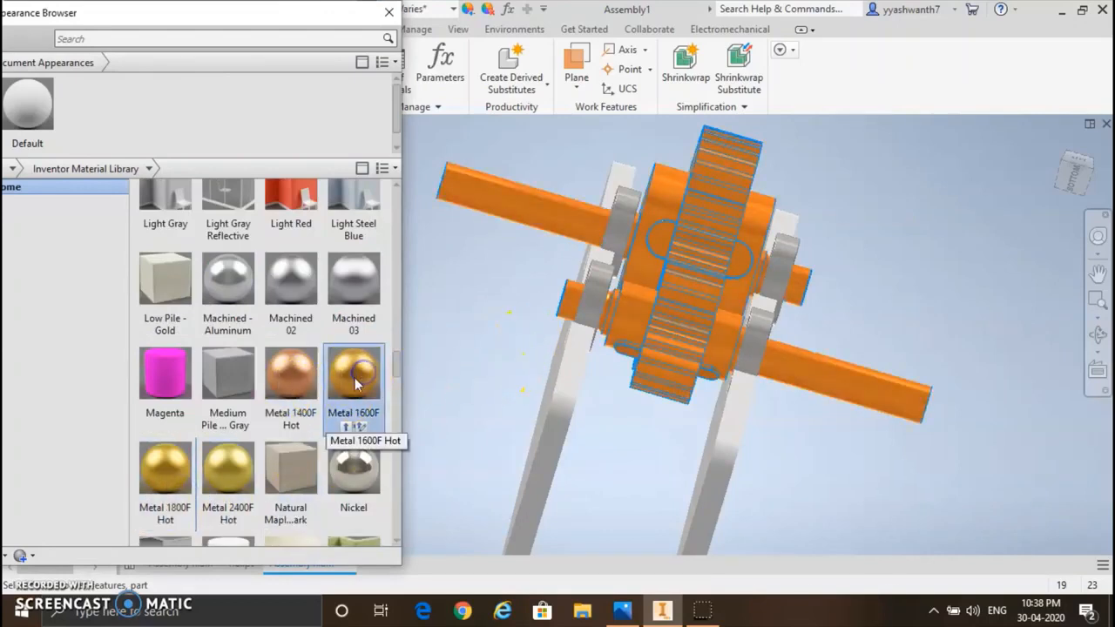
pyautogui.scroll(-3, 357, 374)
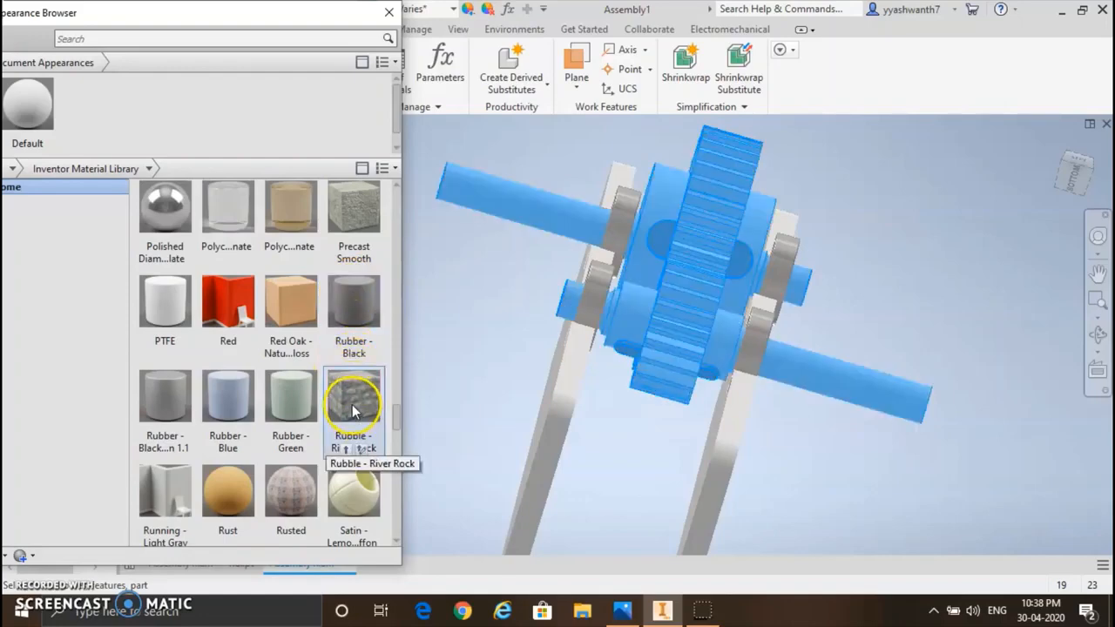
pyautogui.scroll(-10, 354, 409)
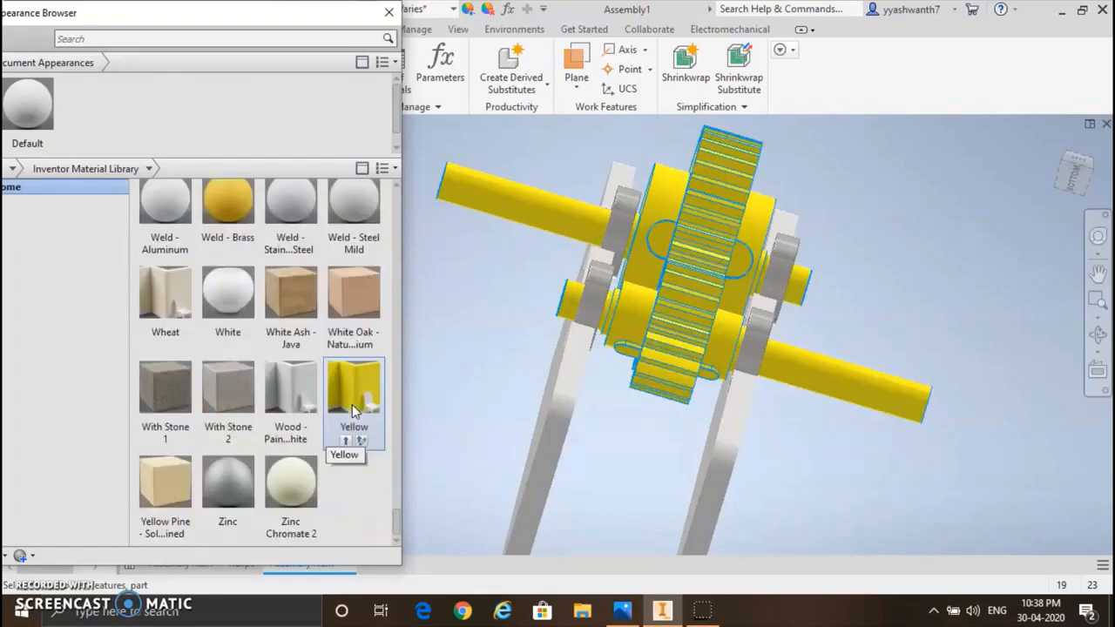
pyautogui.scroll(5, 331, 349)
pyautogui.scroll(5, 315, 327)
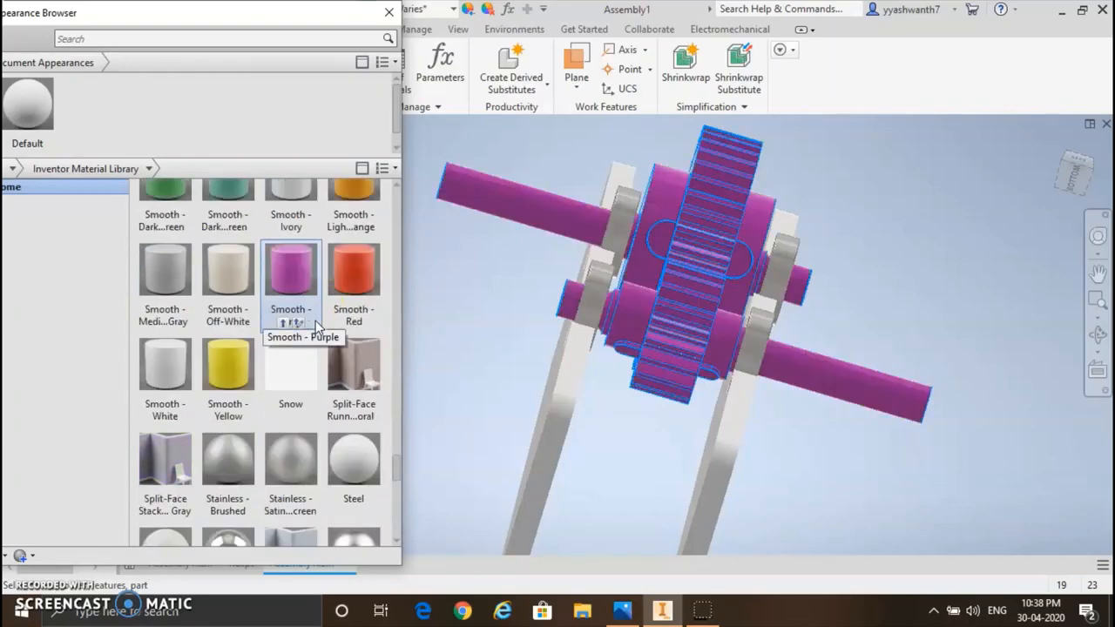
pyautogui.scroll(3, 315, 327)
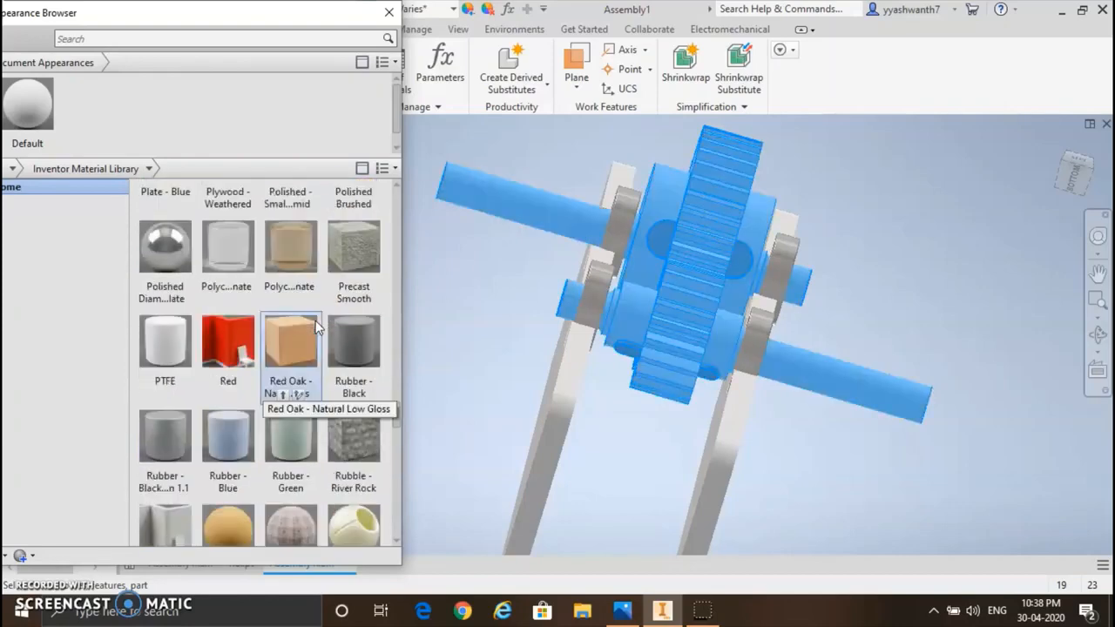
pyautogui.scroll(4, 318, 331)
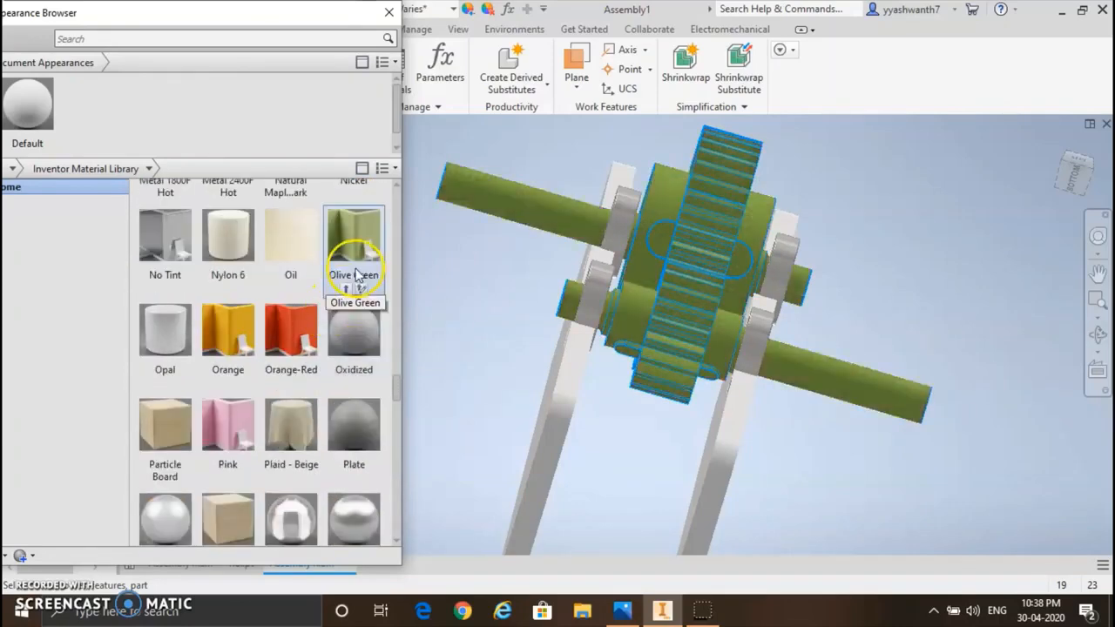
pyautogui.click(235, 344)
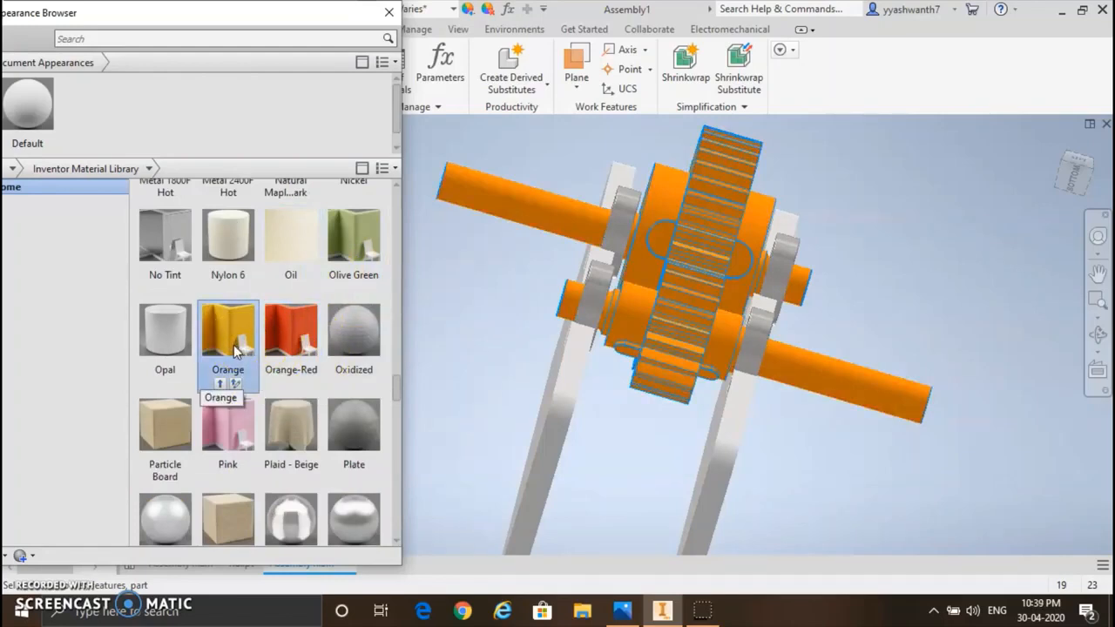
pyautogui.click(234, 348)
pyautogui.click(222, 384)
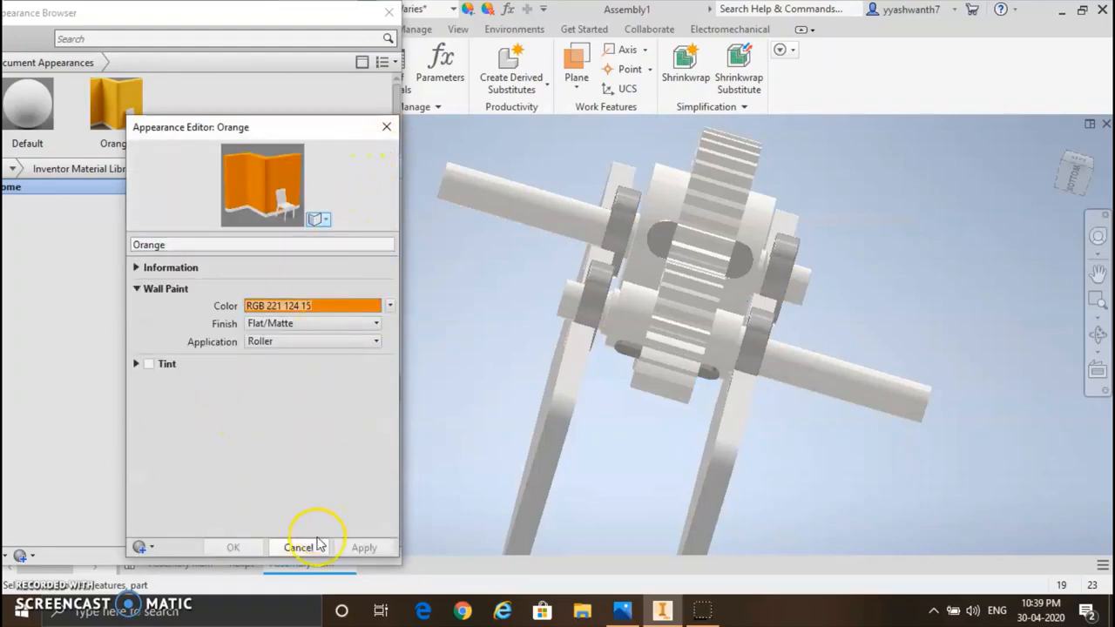
# Step: Close the appearance editor and apply the Orange appearance to the large and small spur gears
pyautogui.click(714, 216)
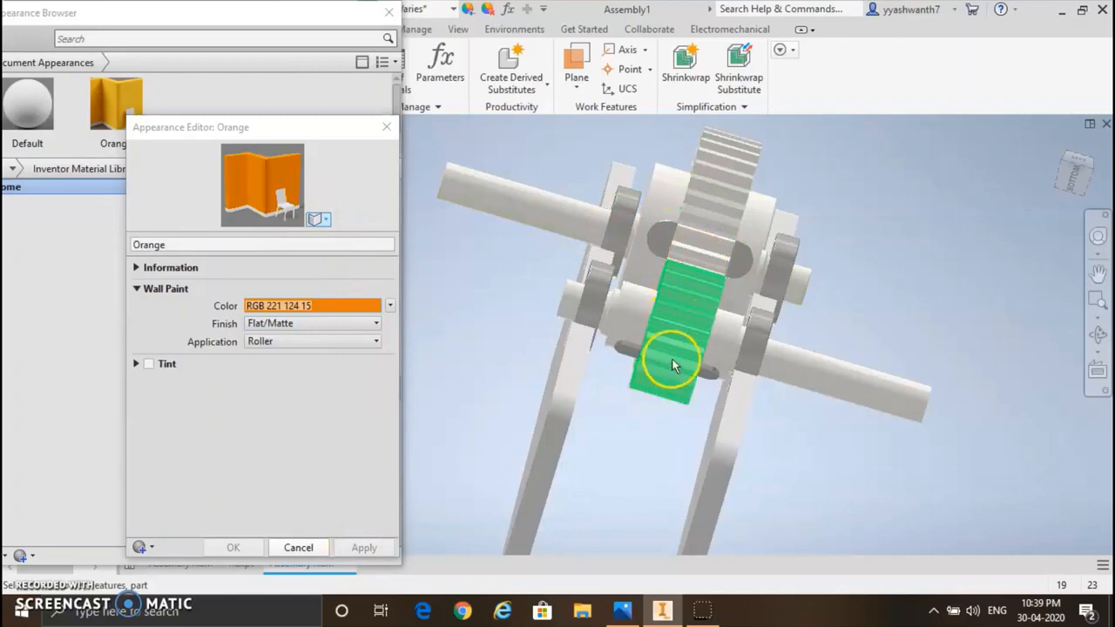
pyautogui.click(386, 127)
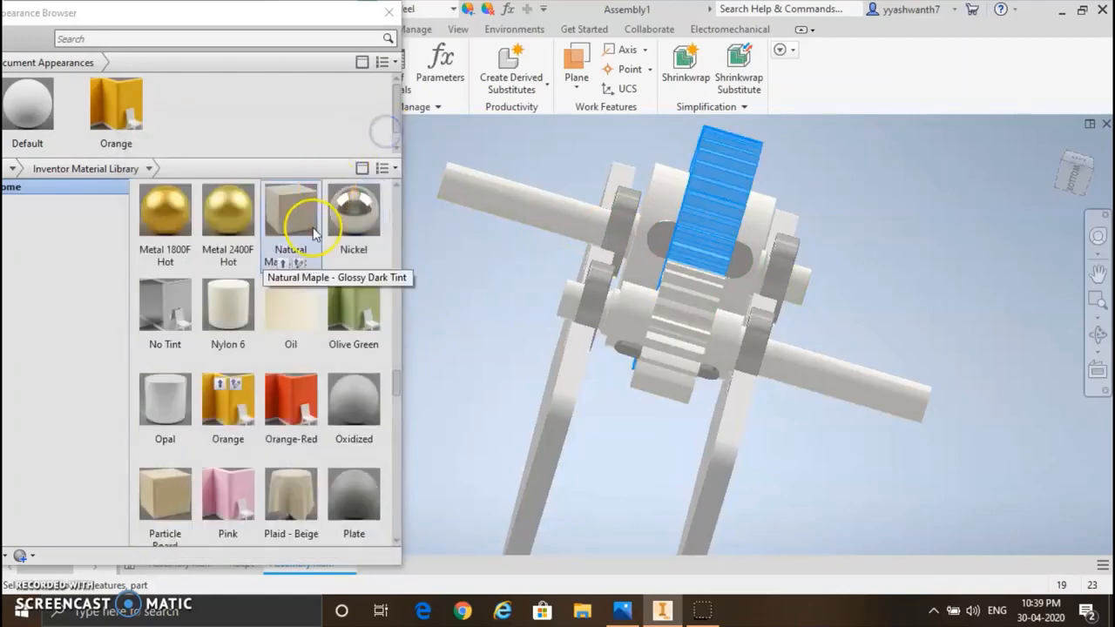
pyautogui.click(121, 105)
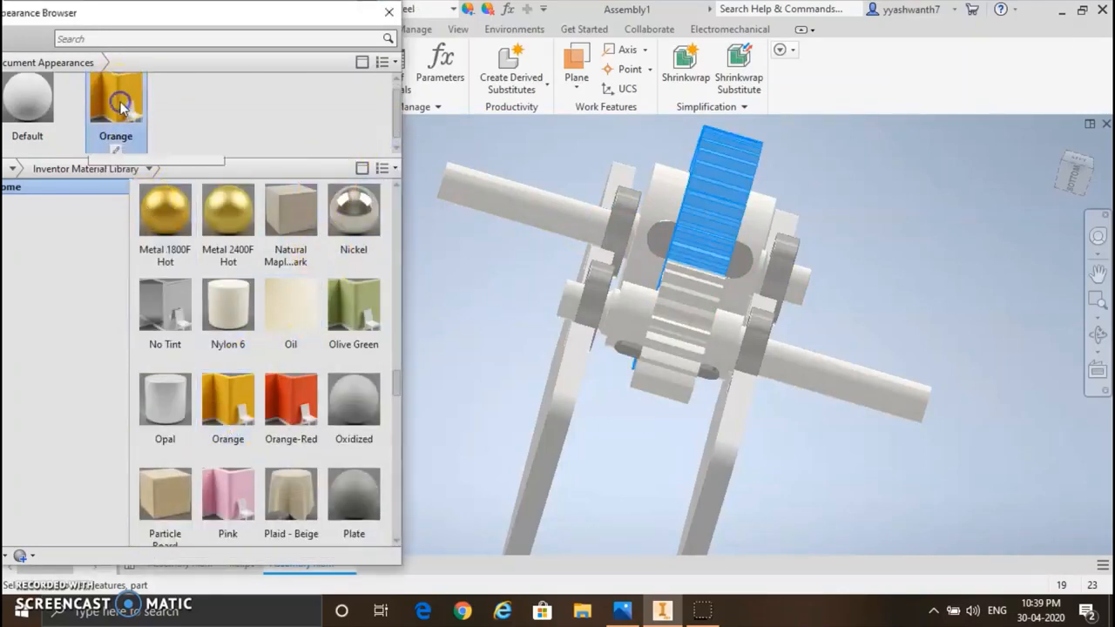
pyautogui.click(682, 290)
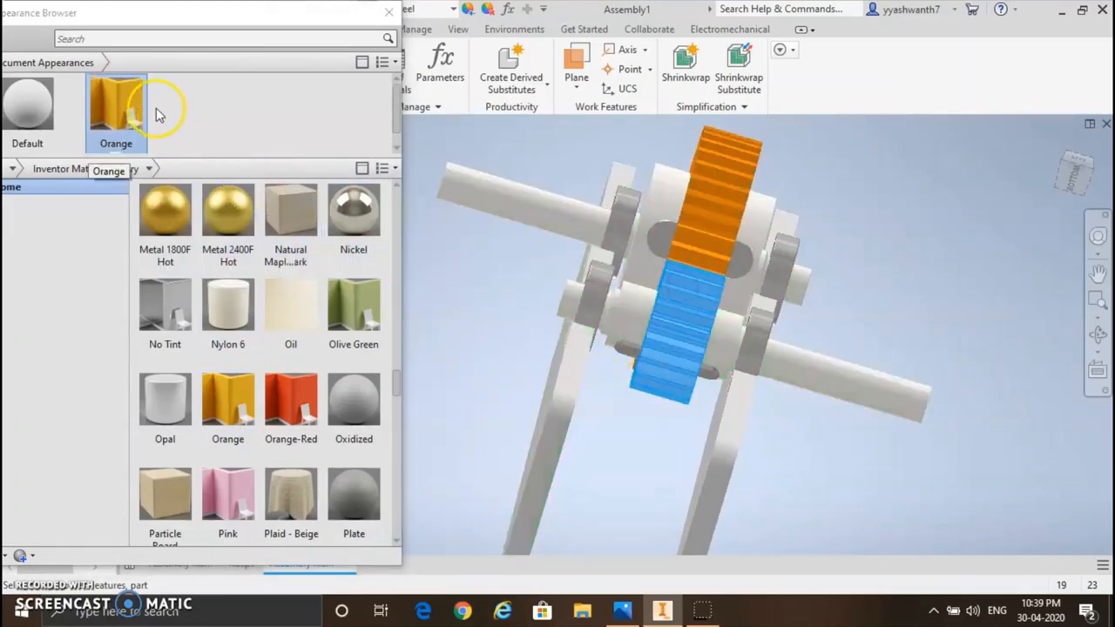
pyautogui.click(128, 114)
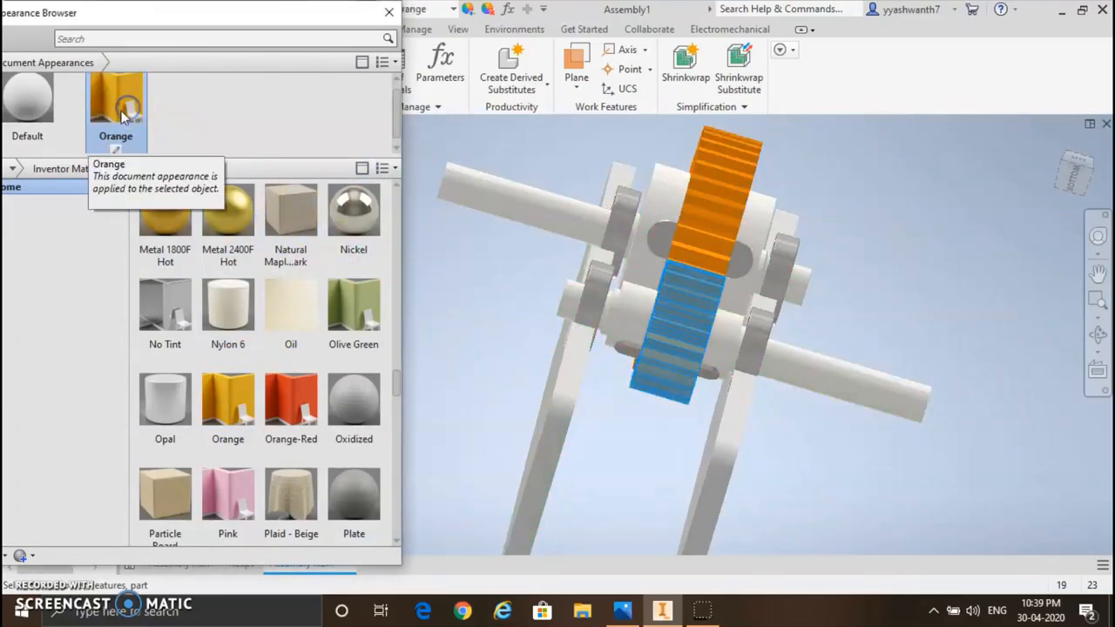
# Step: Apply the Orange appearance to both shafts
pyautogui.click(664, 203)
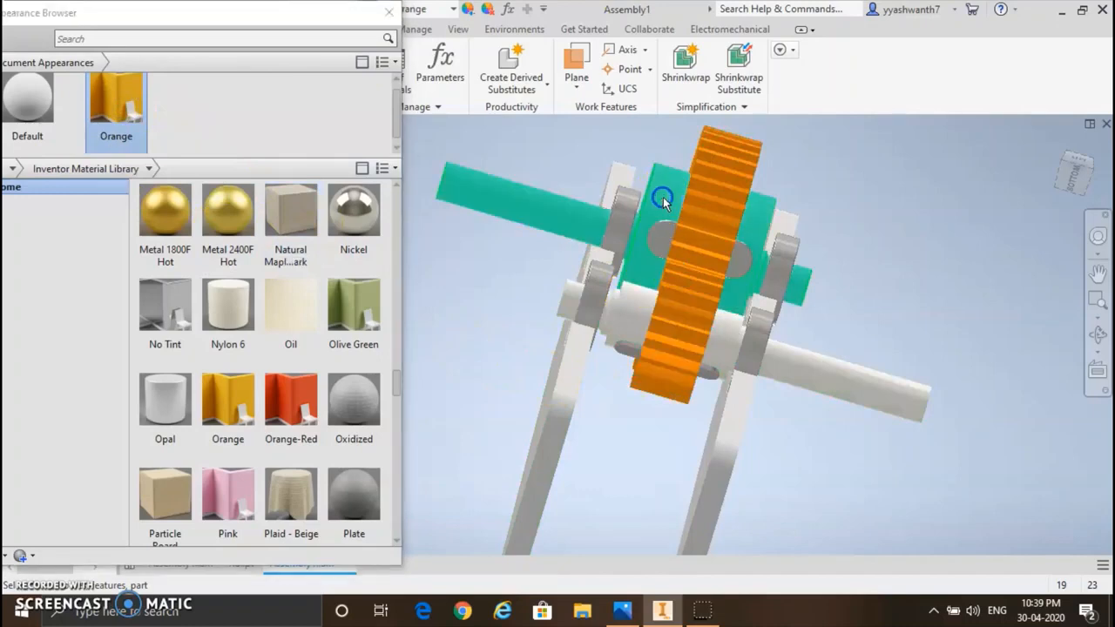
pyautogui.click(128, 112)
pyautogui.click(860, 385)
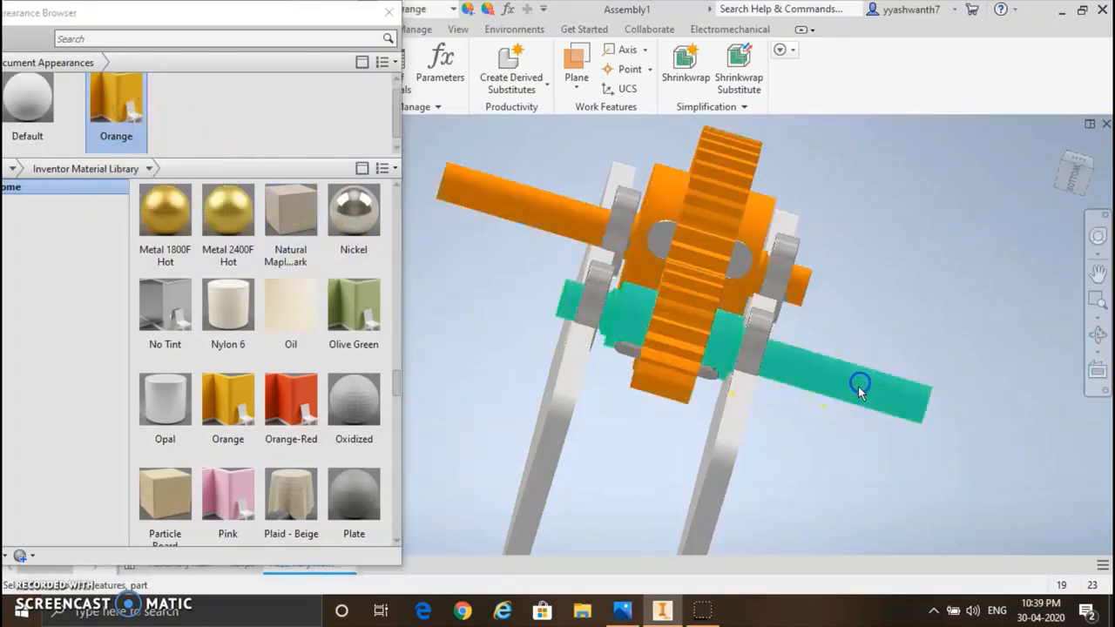
pyautogui.click(111, 108)
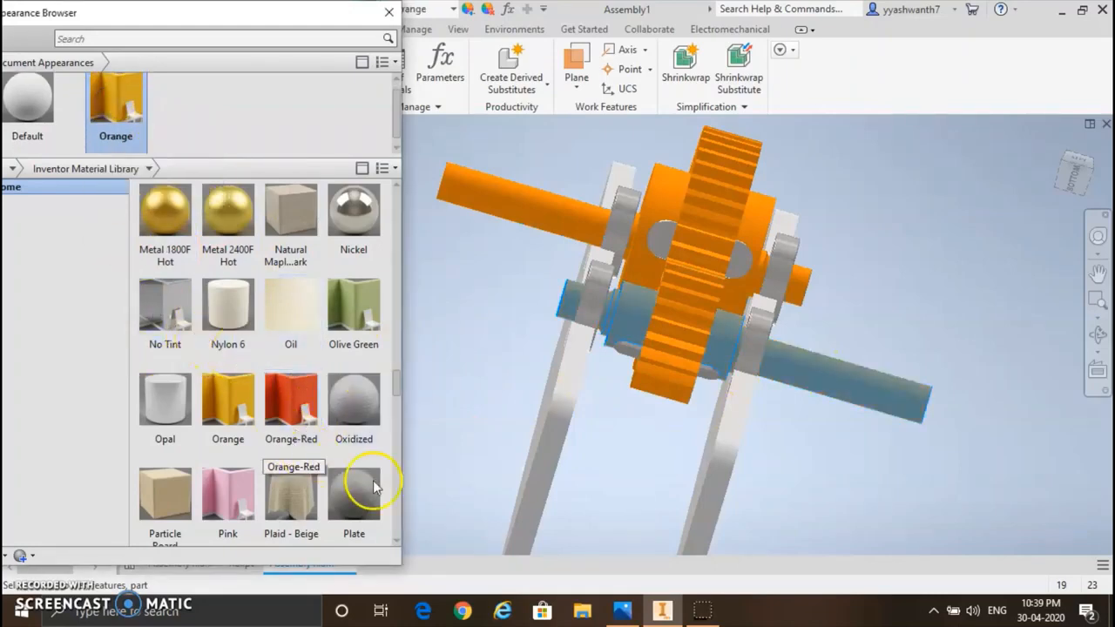
# Step: Add the Orange-Red library appearance to the document appearances and apply it to both notched plates
pyautogui.scroll(-1, 374, 479)
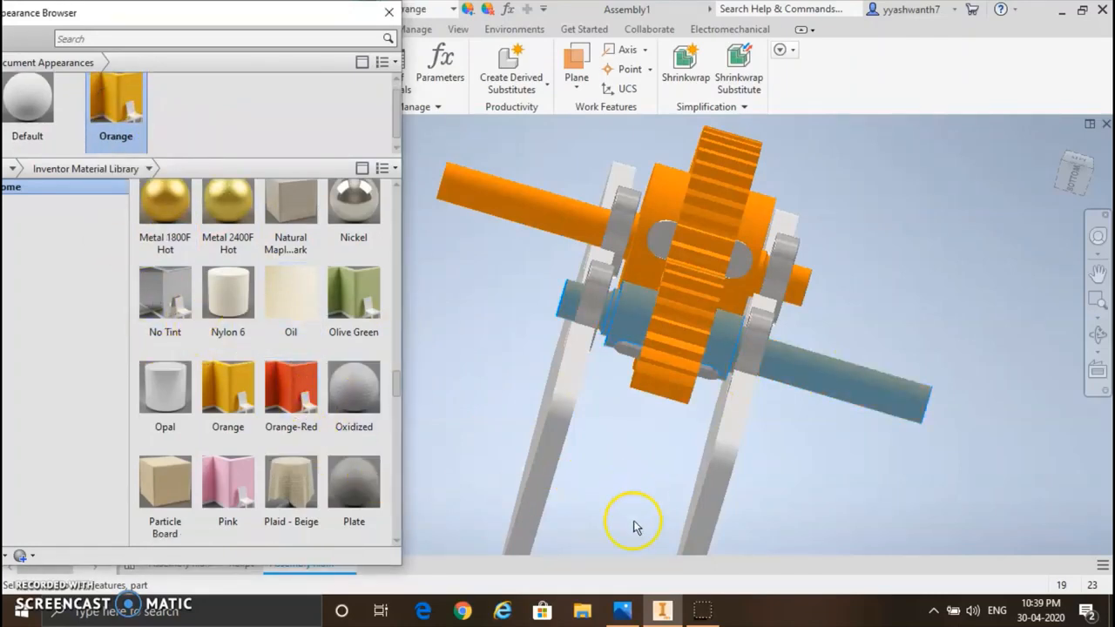
pyautogui.click(546, 433)
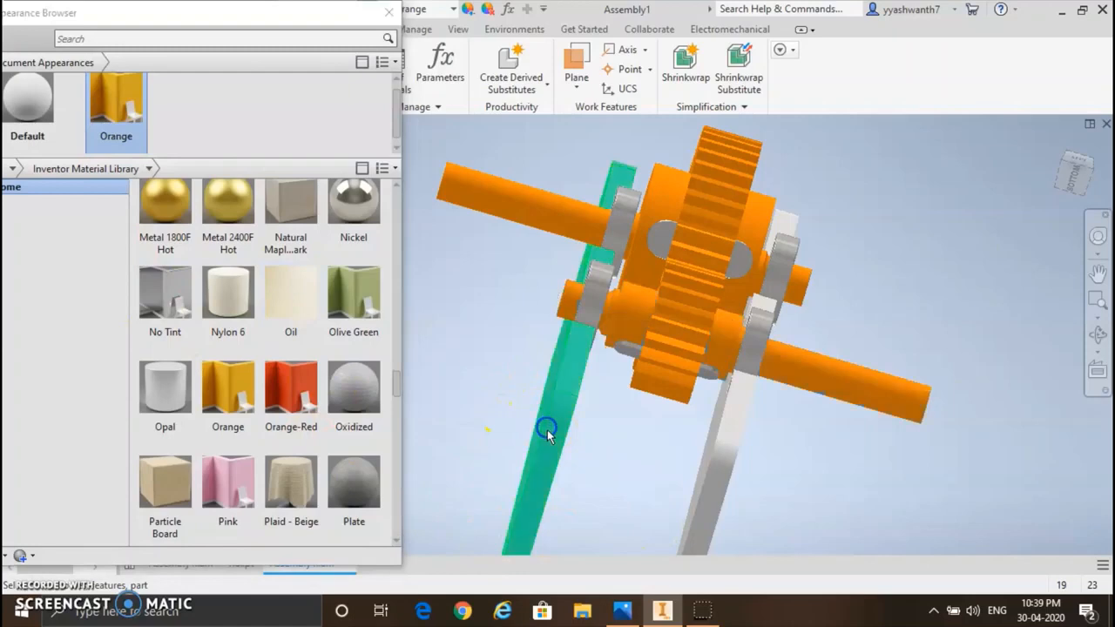
pyautogui.click(707, 522)
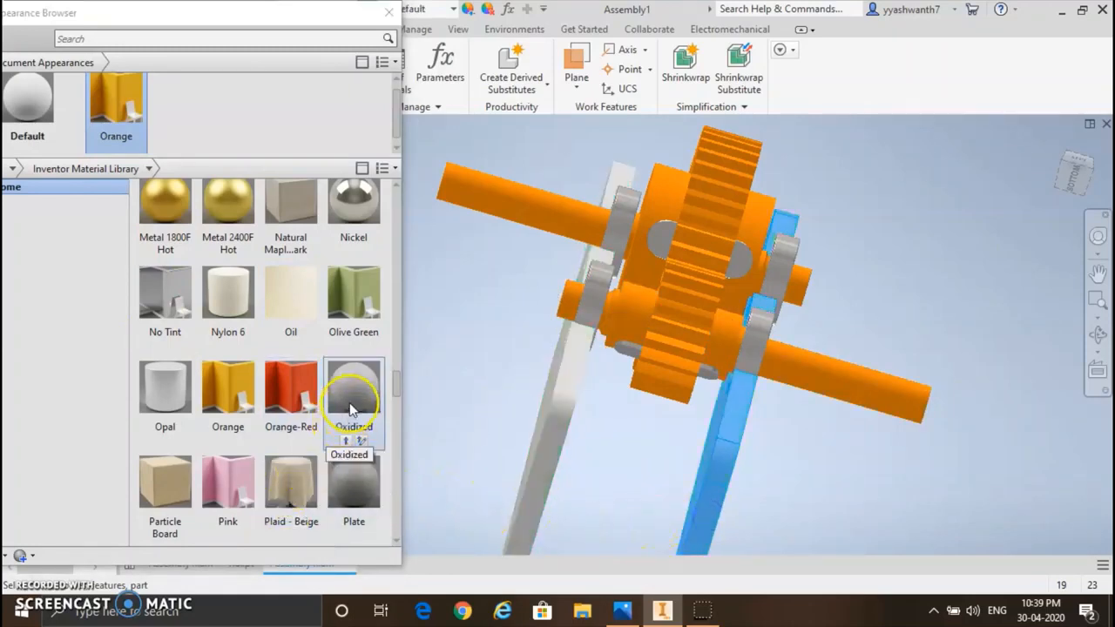
pyautogui.click(294, 412)
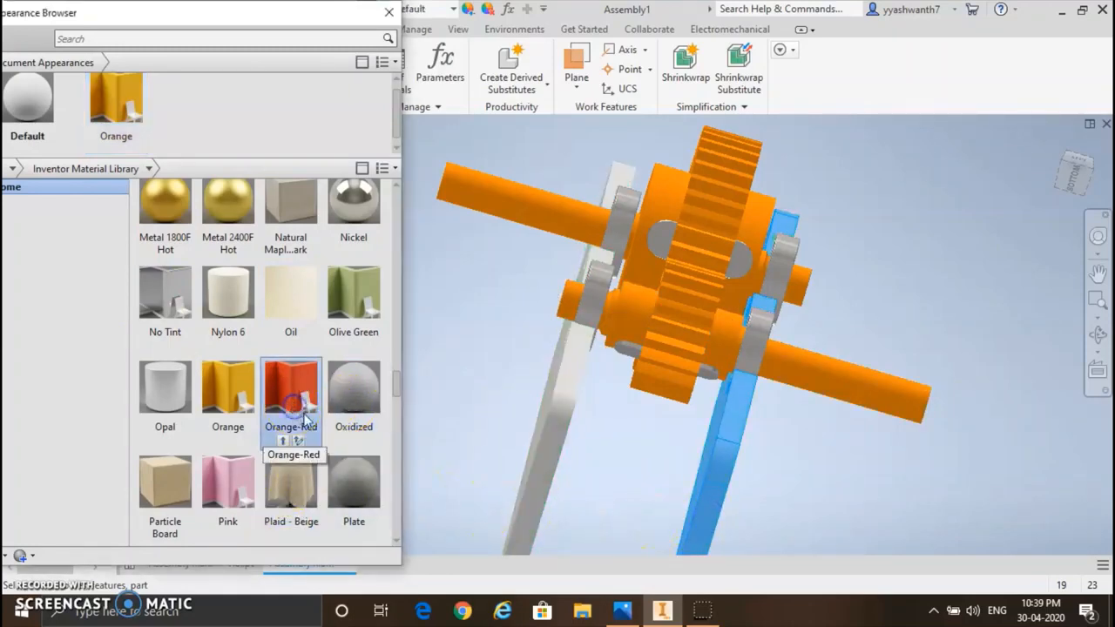
pyautogui.click(548, 440)
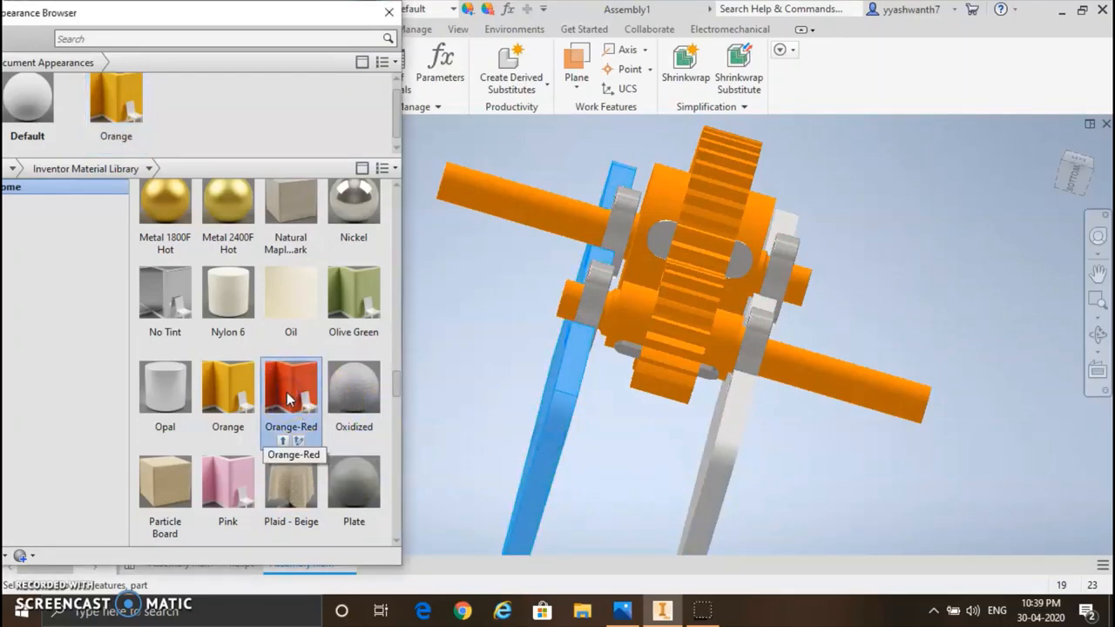
pyautogui.moveTo(290, 399); pyautogui.dragTo(209, 108)
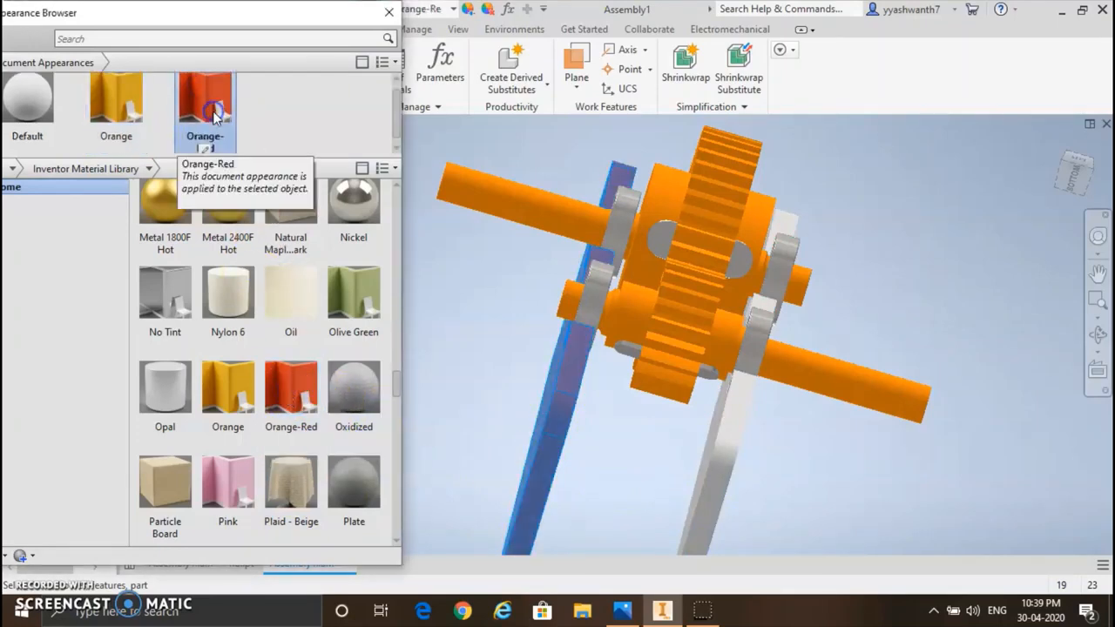
pyautogui.click(716, 459)
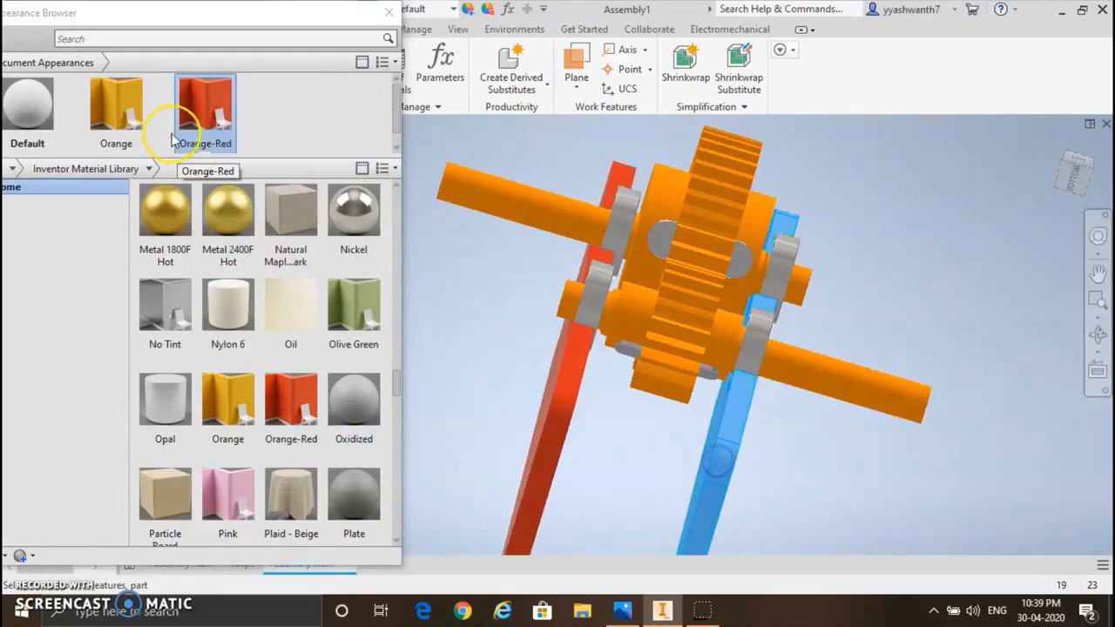
pyautogui.click(200, 107)
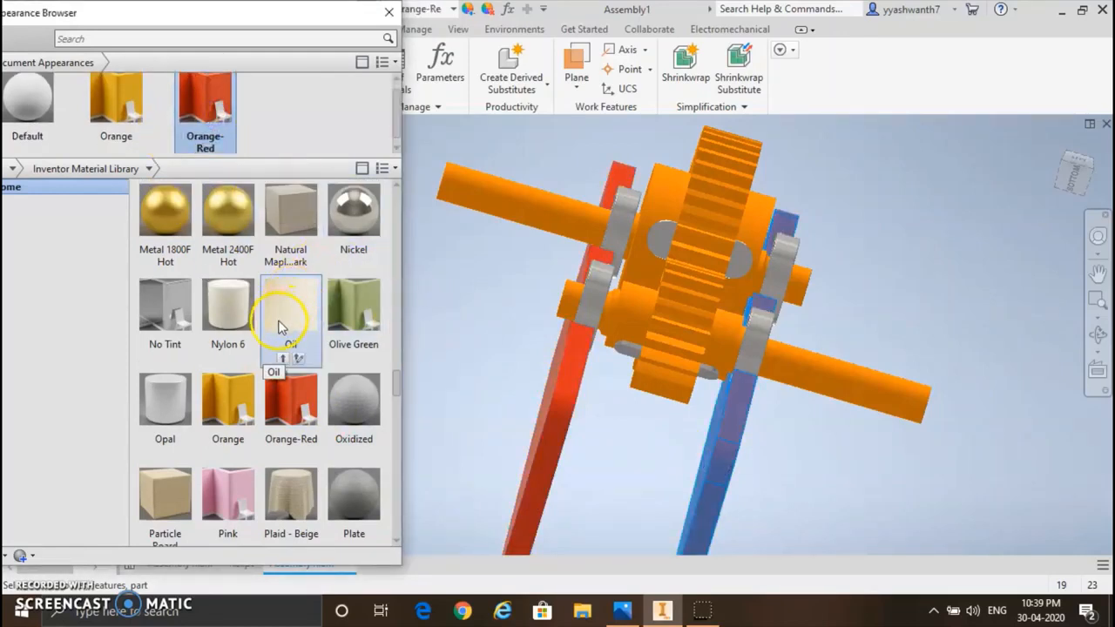
# Step: Add the No Tint library appearance to the document appearances and apply it to the four bearings
pyautogui.click(157, 305)
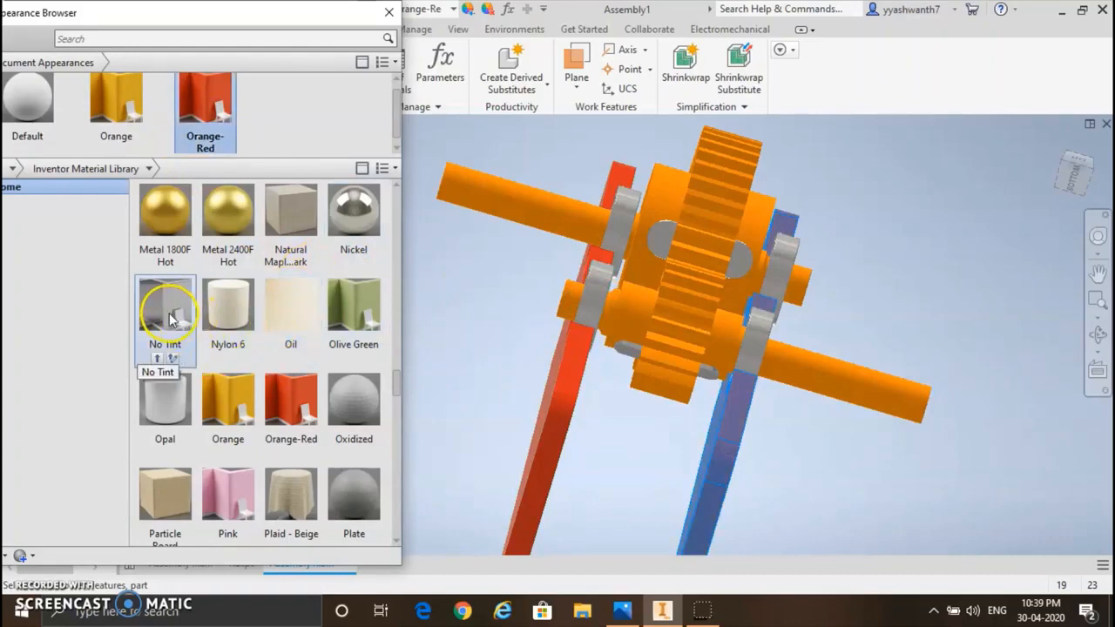
pyautogui.click(170, 318)
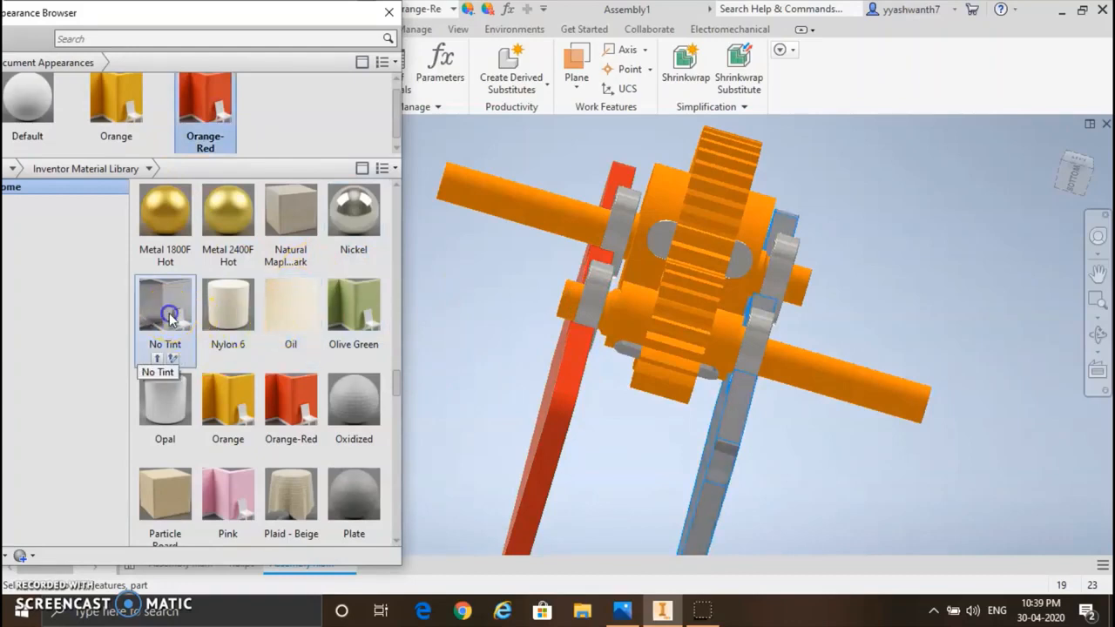
pyautogui.click(596, 302)
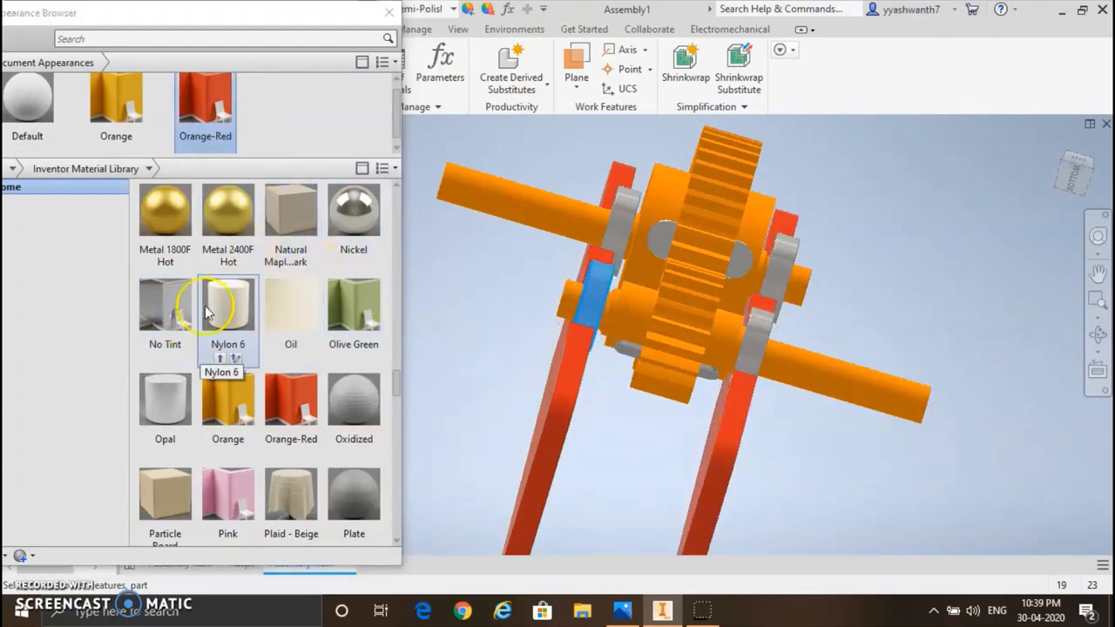
pyautogui.moveTo(149, 303); pyautogui.dragTo(266, 95)
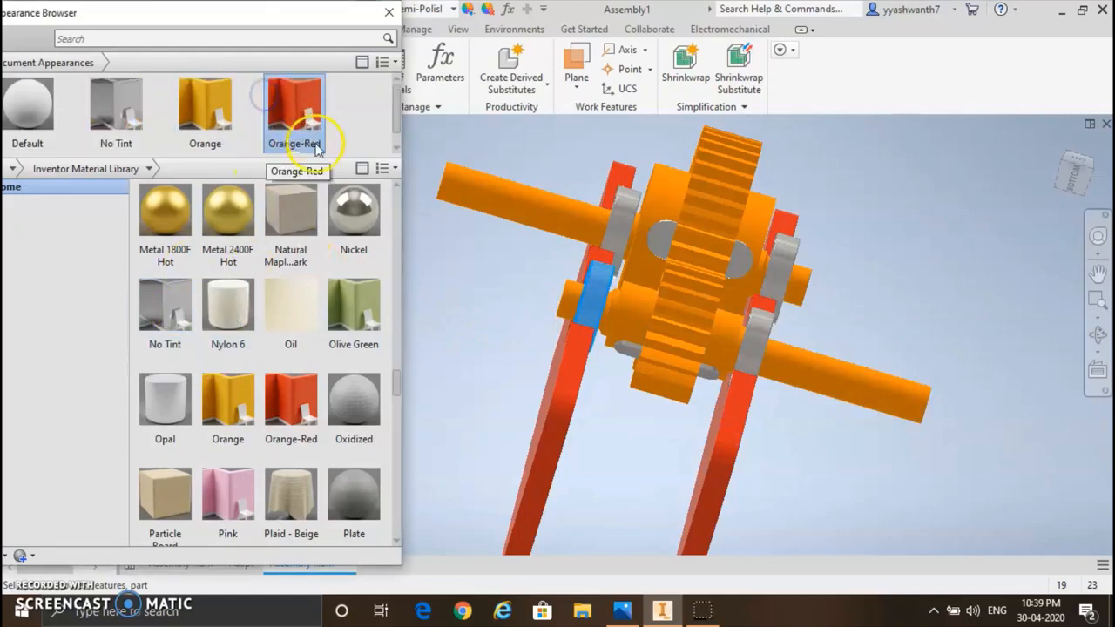
pyautogui.click(114, 109)
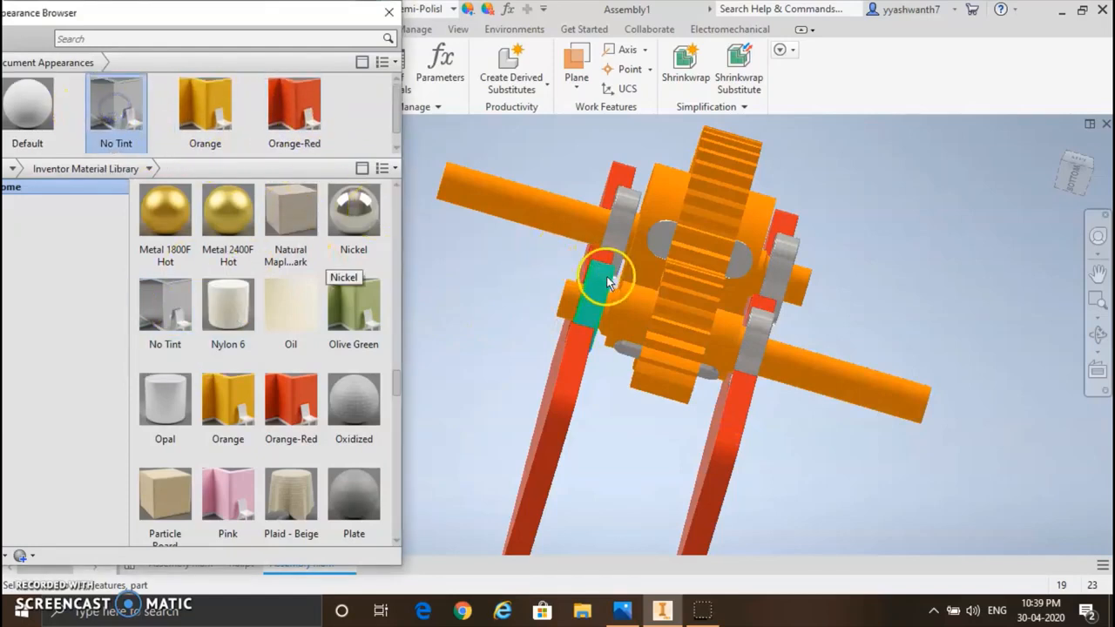
pyautogui.moveTo(129, 122); pyautogui.dragTo(621, 207)
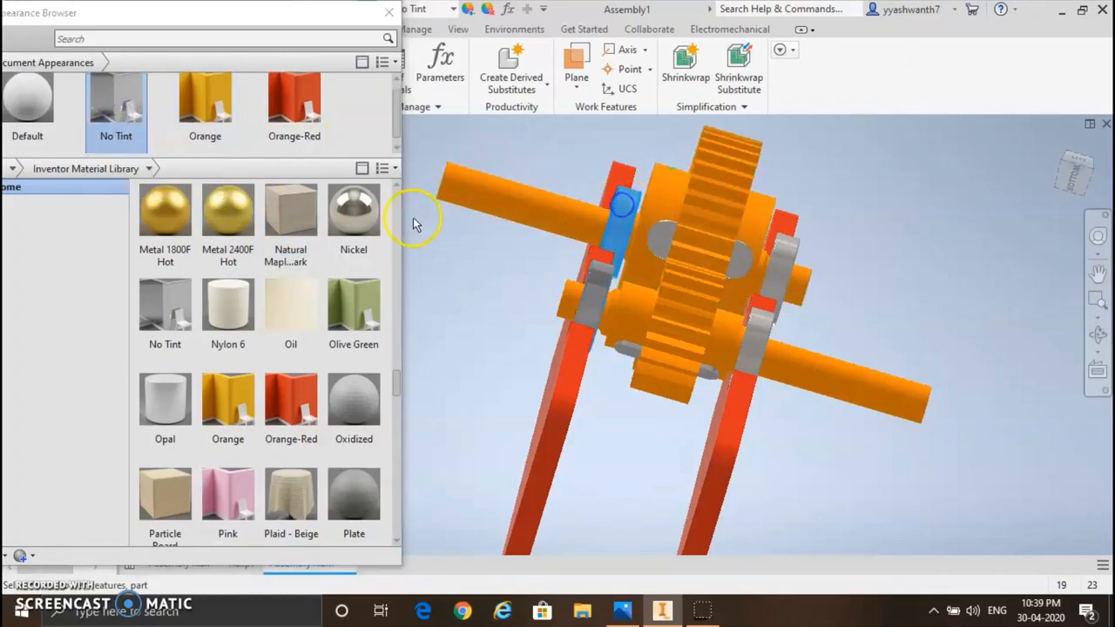
pyautogui.moveTo(123, 109); pyautogui.dragTo(782, 272)
pyautogui.moveTo(728, 331); pyautogui.dragTo(729, 334)
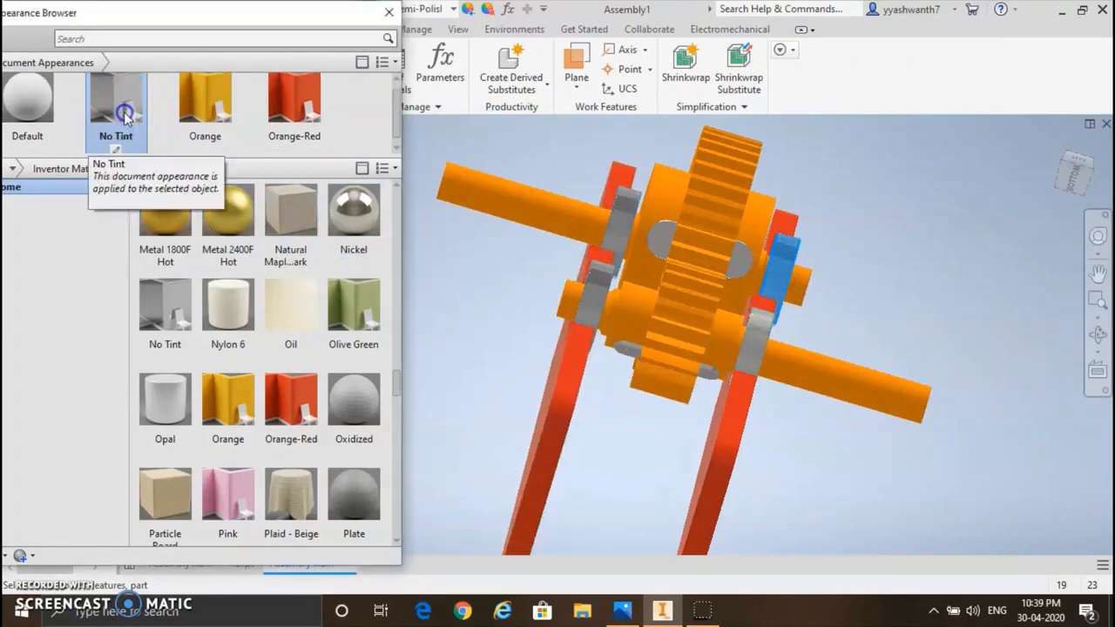
pyautogui.moveTo(126, 118); pyautogui.dragTo(761, 334)
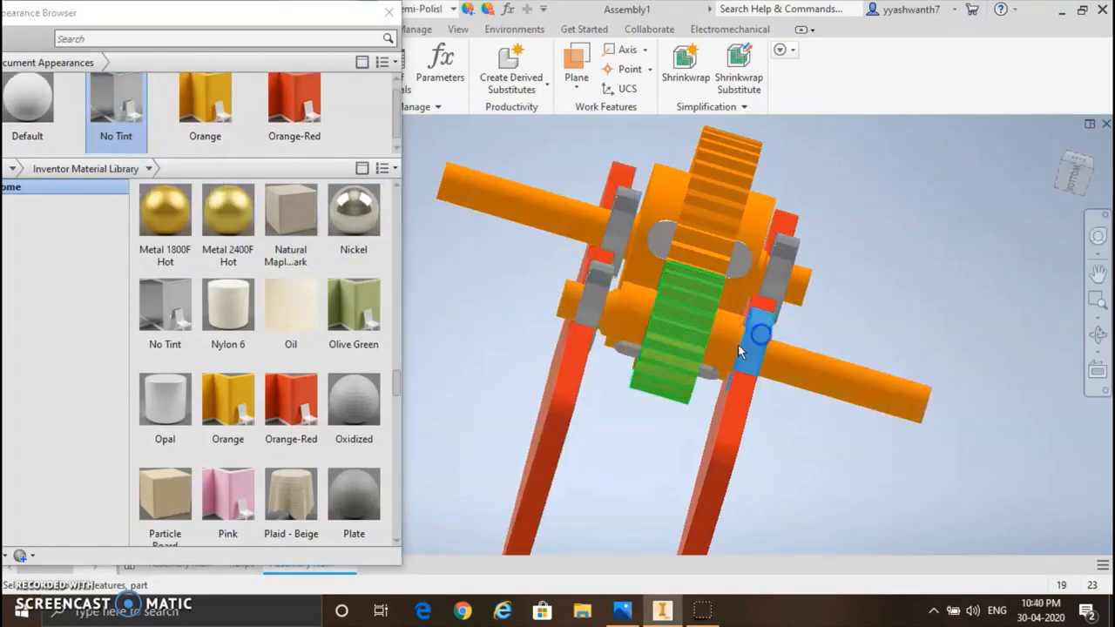
# Step: Add the Olive Green library appearance to the document, apply it to both shafts, and close the appearance browser
pyautogui.moveTo(358, 315); pyautogui.dragTo(329, 115)
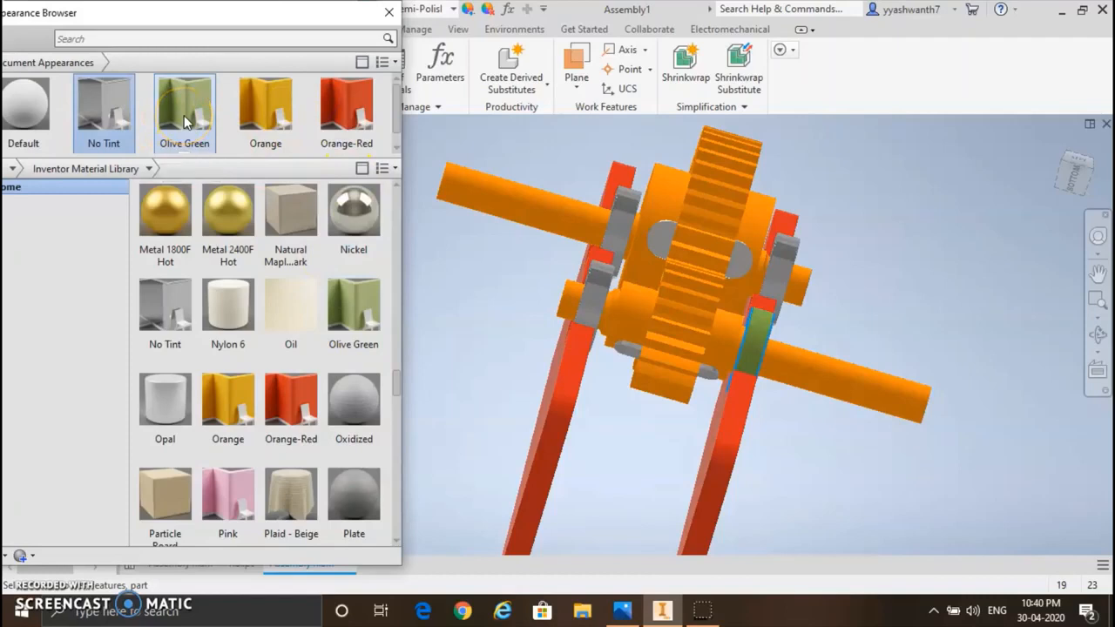
pyautogui.moveTo(185, 122); pyautogui.dragTo(529, 216)
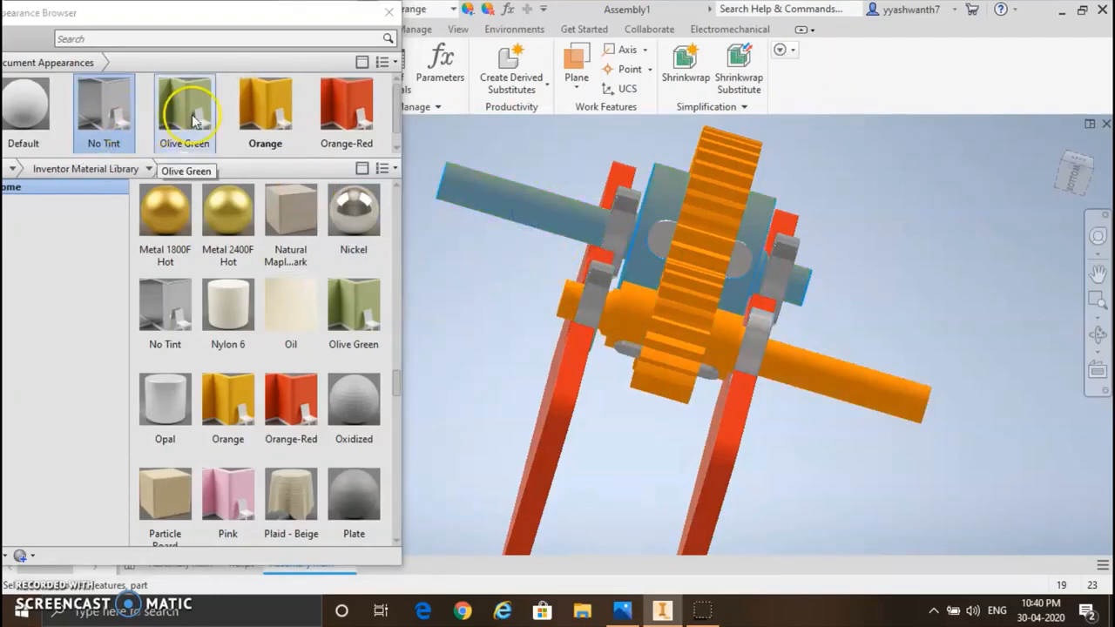
pyautogui.moveTo(190, 117); pyautogui.dragTo(888, 381)
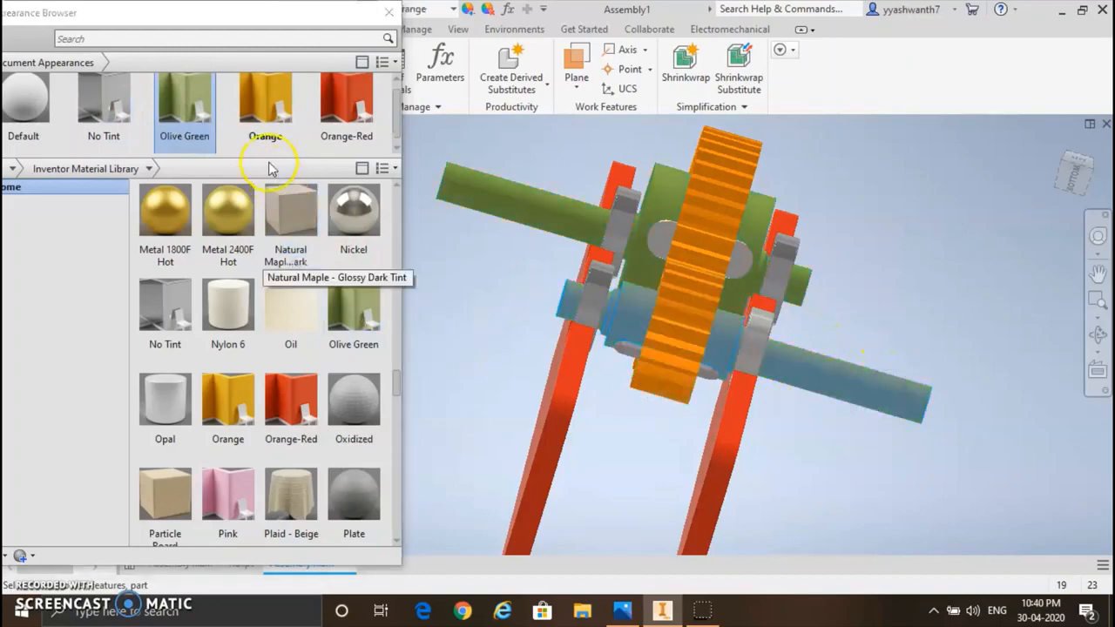
pyautogui.click(193, 109)
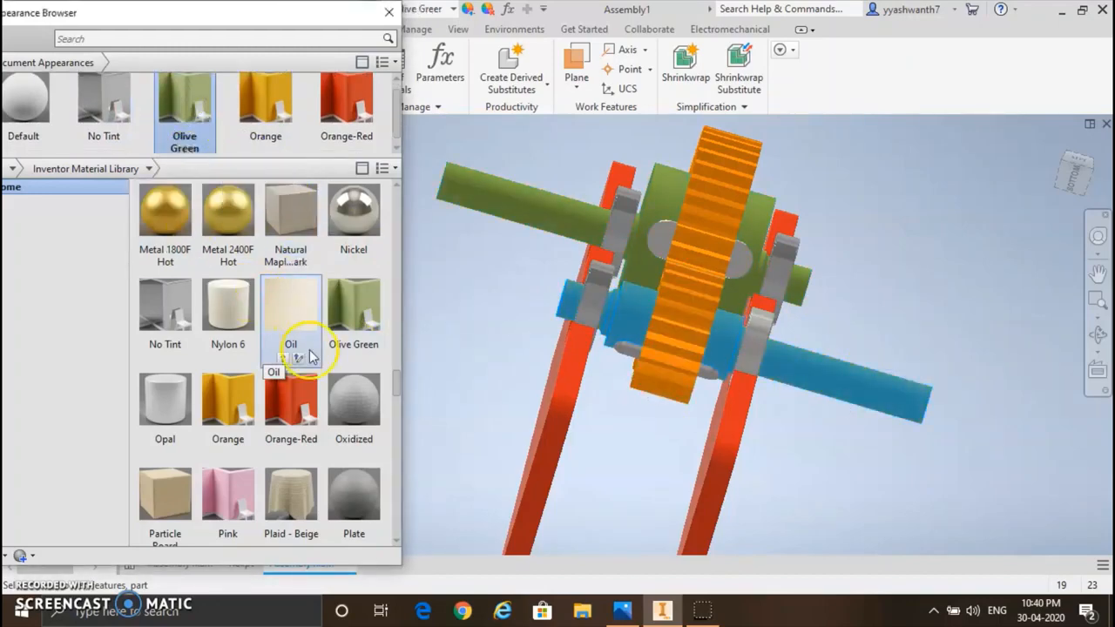
pyautogui.scroll(-10, 296, 336)
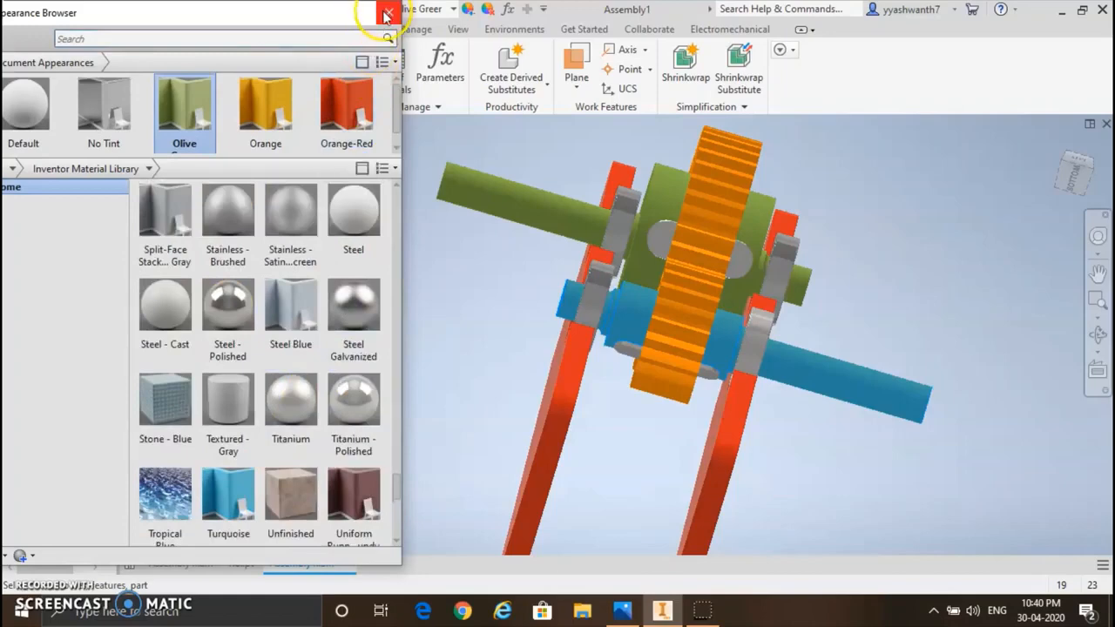
pyautogui.click(384, 12)
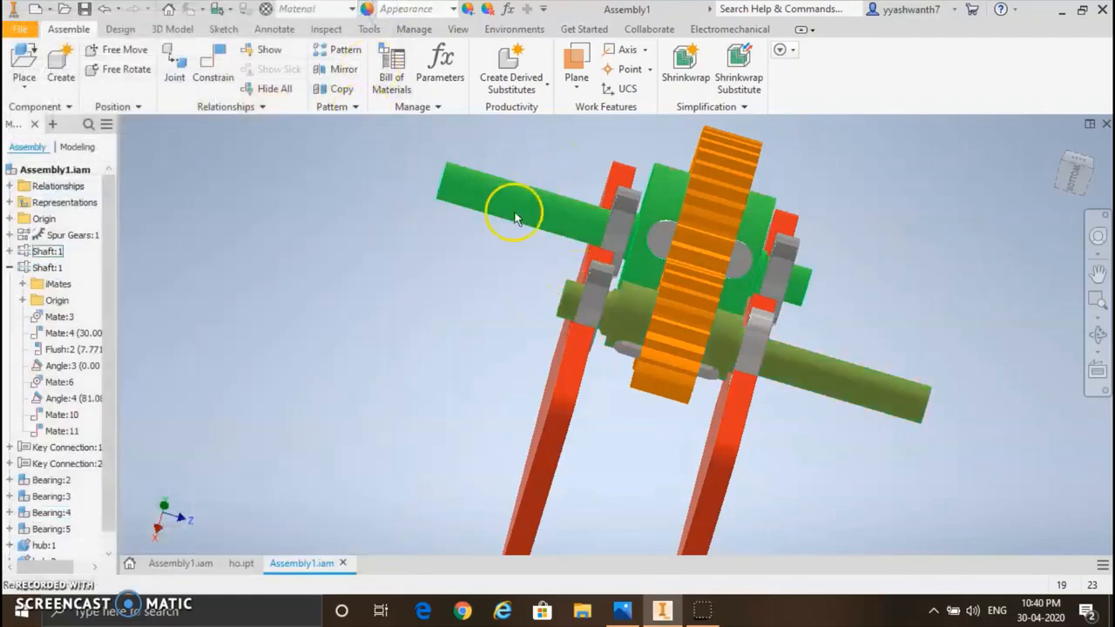
# Step: Turn the shaft of the large gear by hand to check the motion of the gear train
pyautogui.scroll(-6, 820, 329)
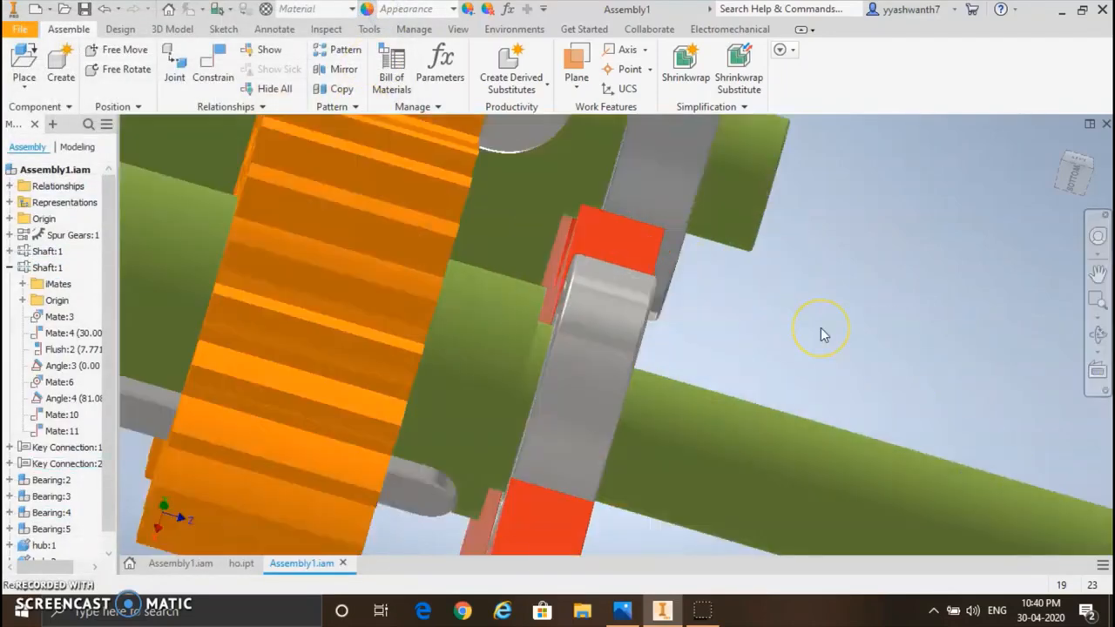
pyautogui.scroll(5, 820, 328)
pyautogui.scroll(3, 820, 327)
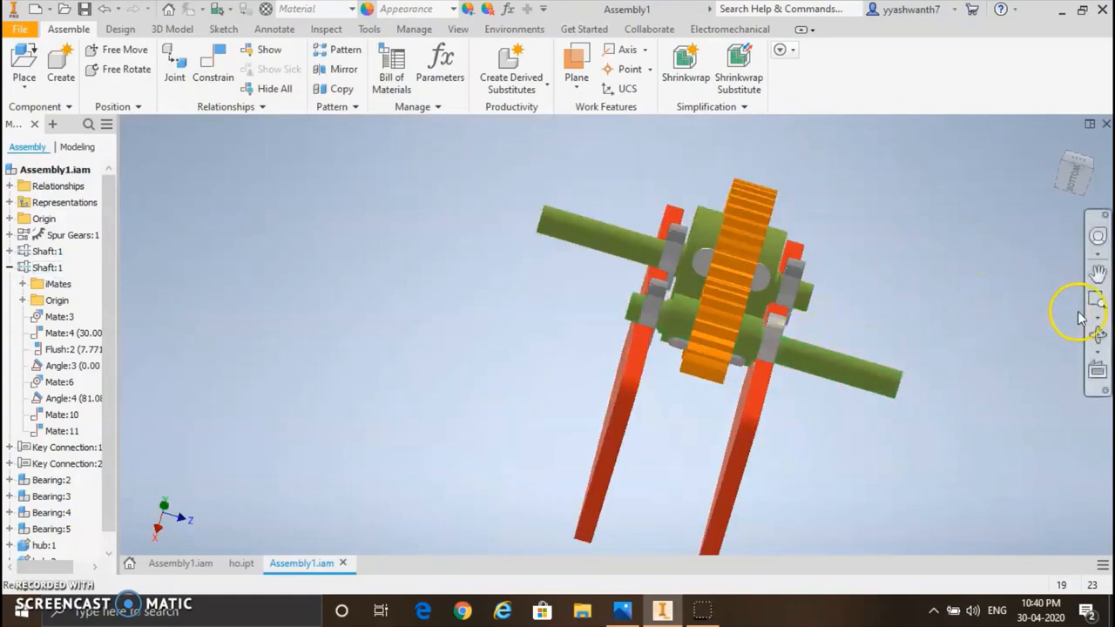
pyautogui.click(1098, 340)
pyautogui.moveTo(709, 349); pyautogui.dragTo(671, 359)
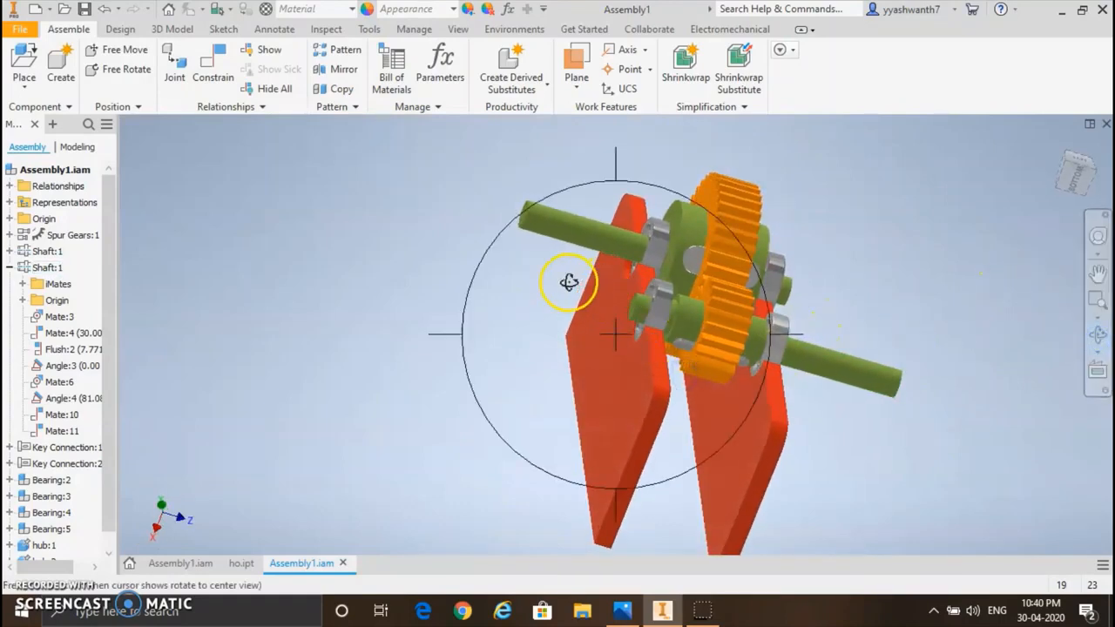
pyautogui.press('Escape')
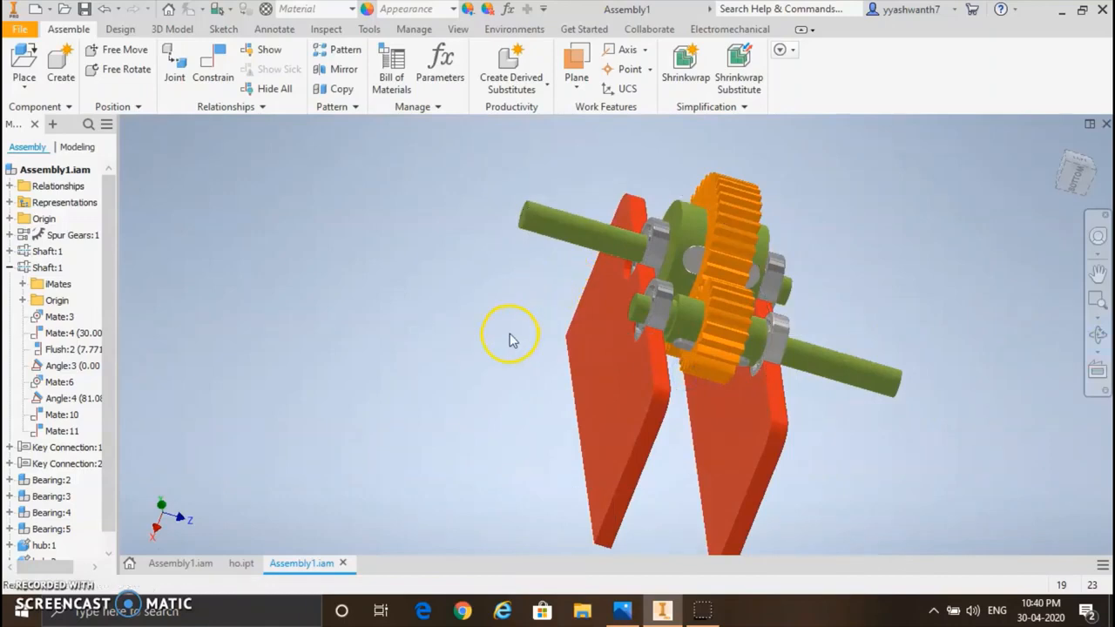
pyautogui.click(568, 235)
pyautogui.moveTo(536, 314); pyautogui.dragTo(549, 222)
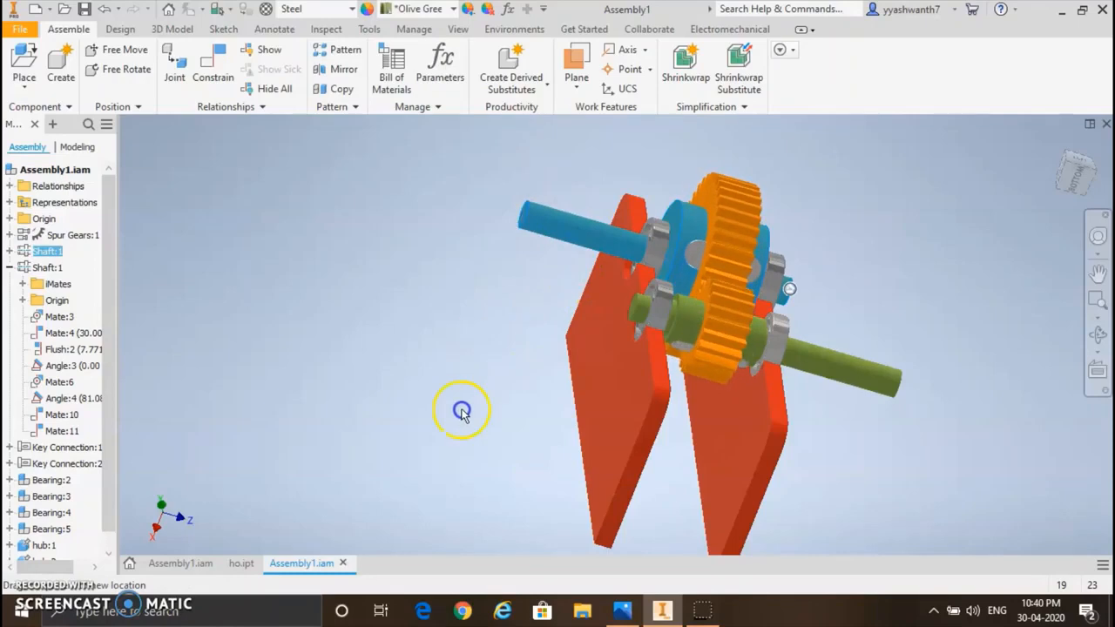
pyautogui.moveTo(461, 411); pyautogui.dragTo(481, 366)
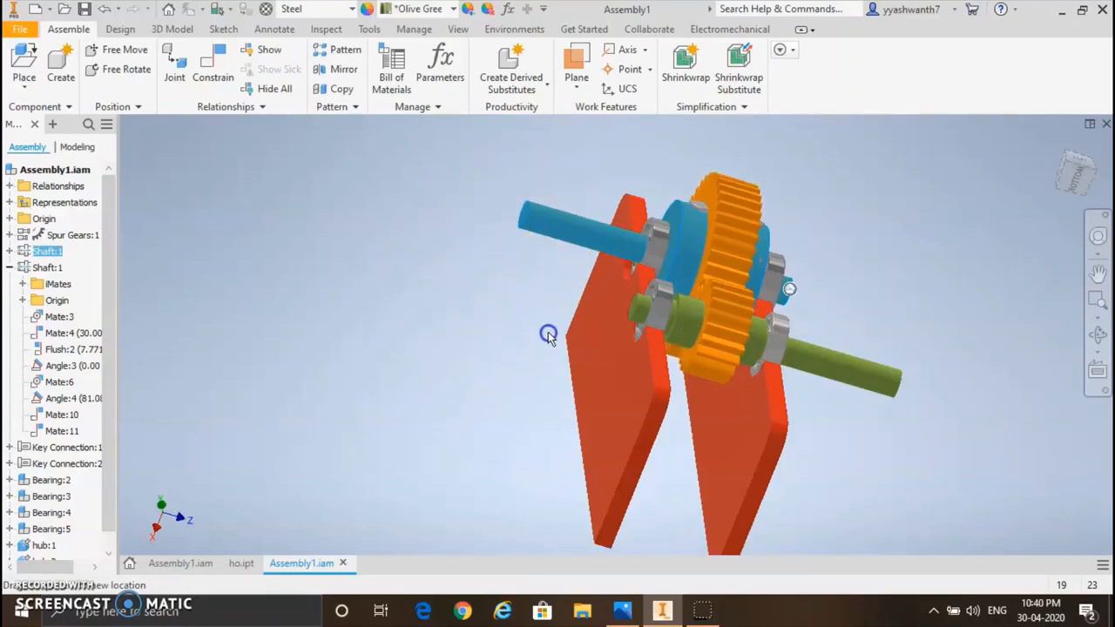
pyautogui.click(859, 370)
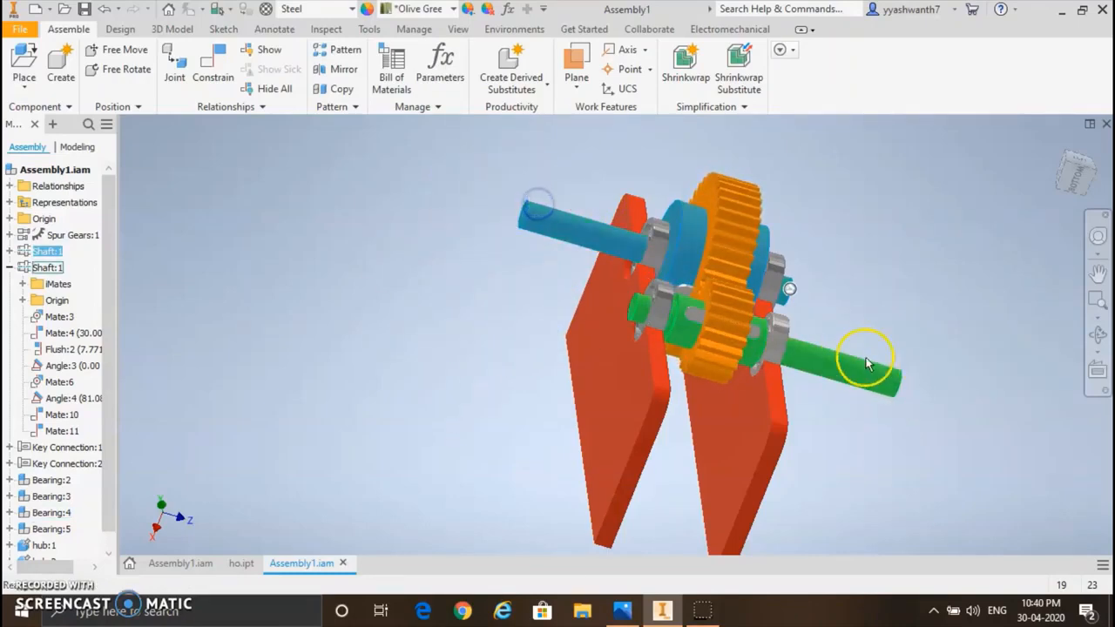